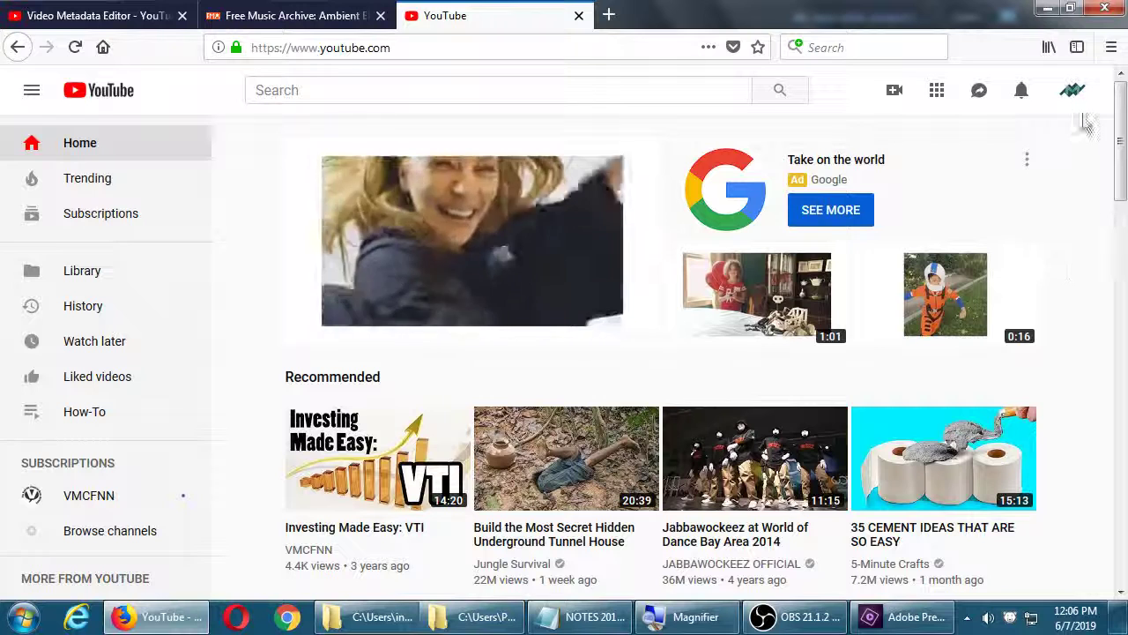
# - Open YouTube Studio for the signed-in account and go to the Audio Library among its other features
pyautogui.click(1073, 92)
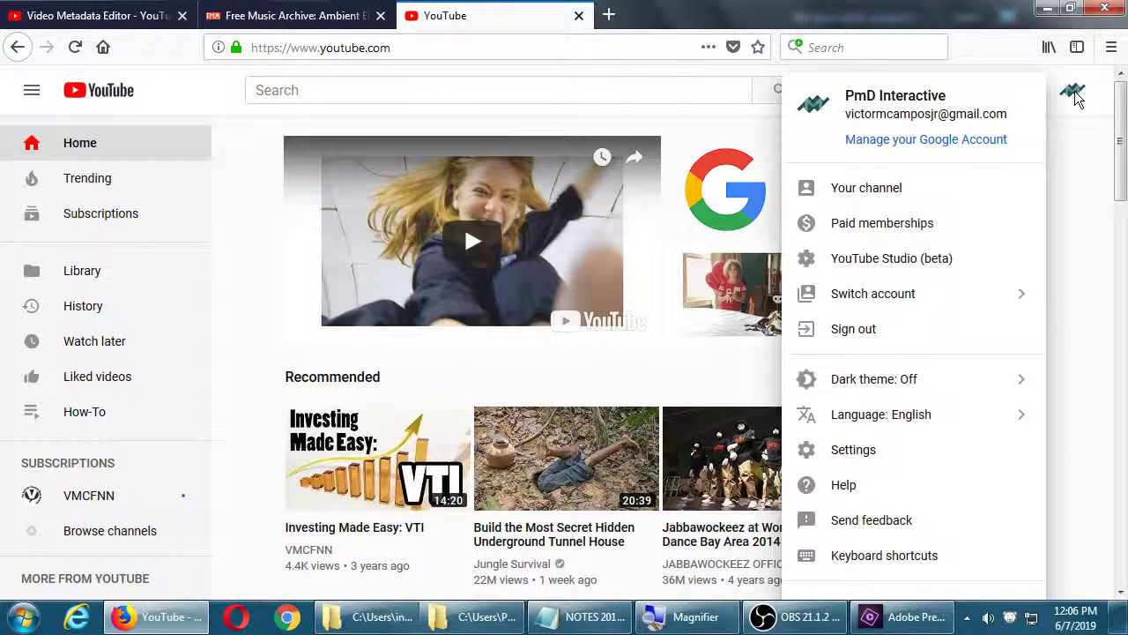
pyautogui.click(990, 262)
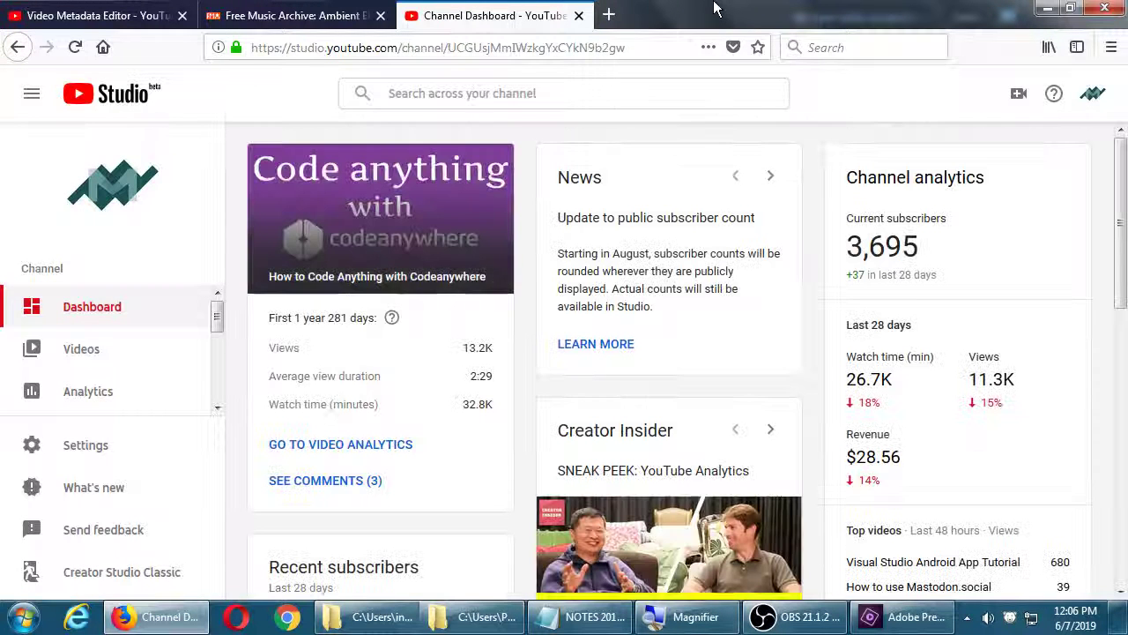
pyautogui.scroll(-4, 253, 436)
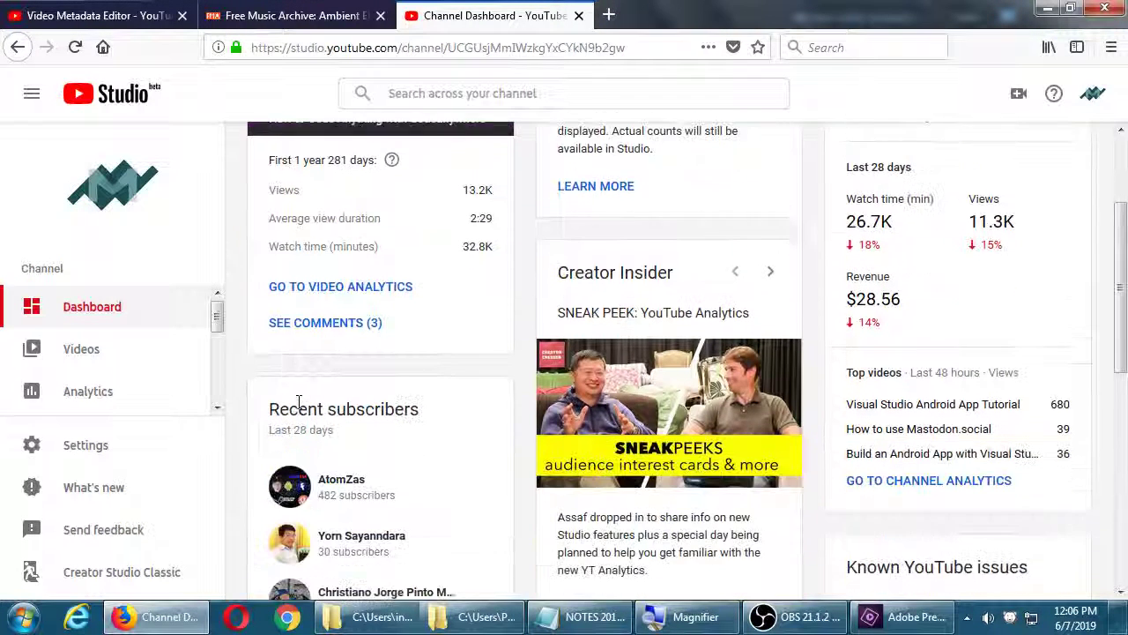
pyautogui.scroll(5, 297, 408)
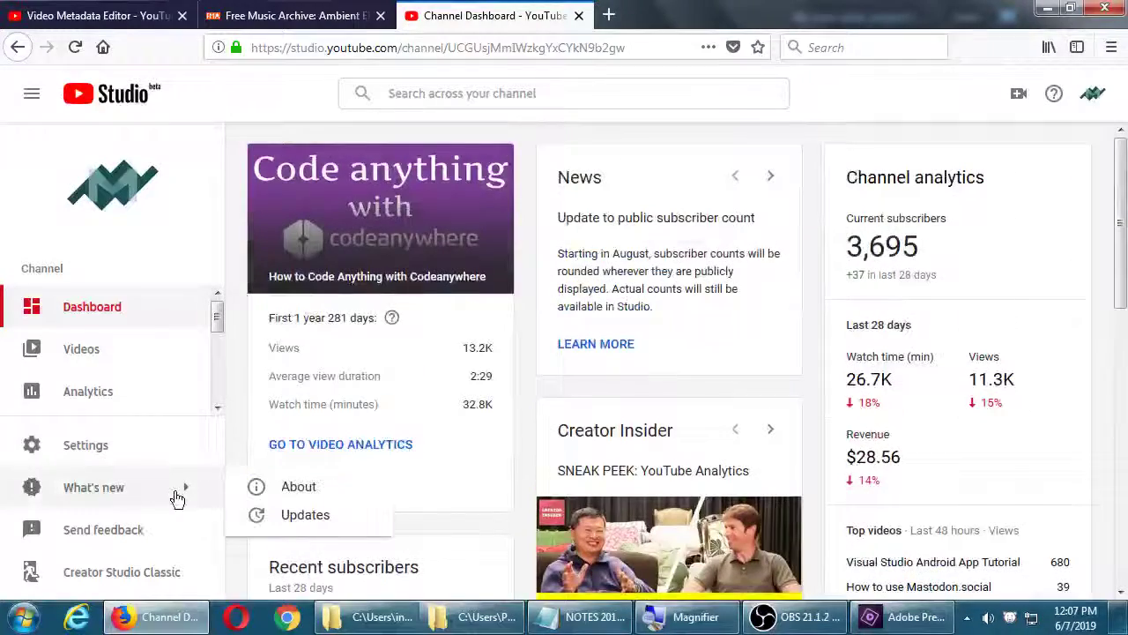
pyautogui.scroll(-3, 124, 392)
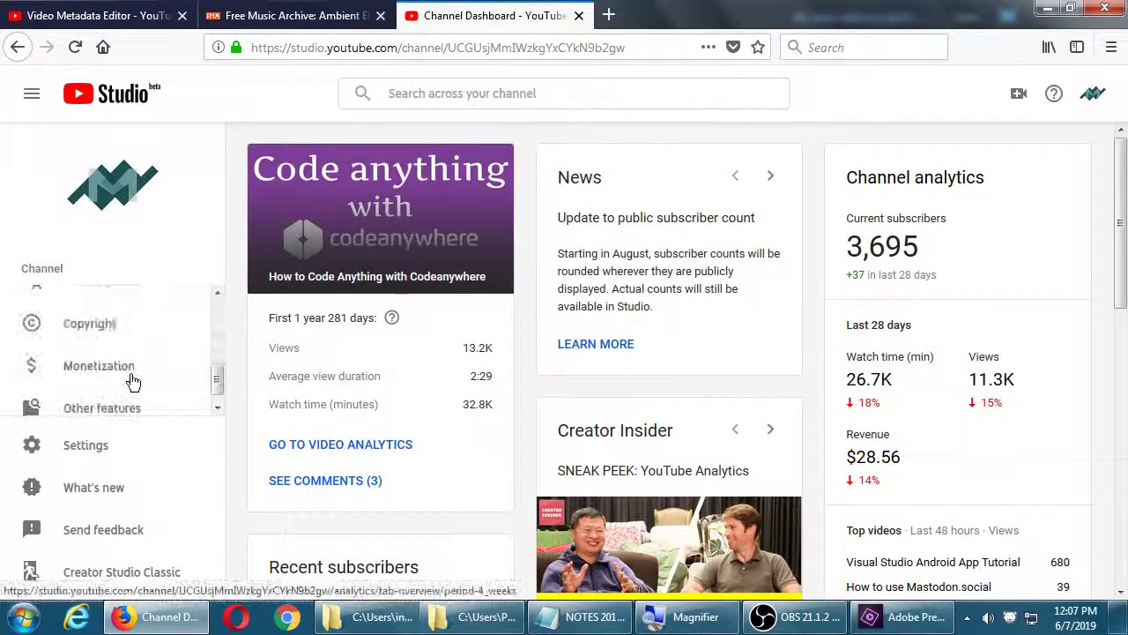
pyautogui.moveTo(183, 396)
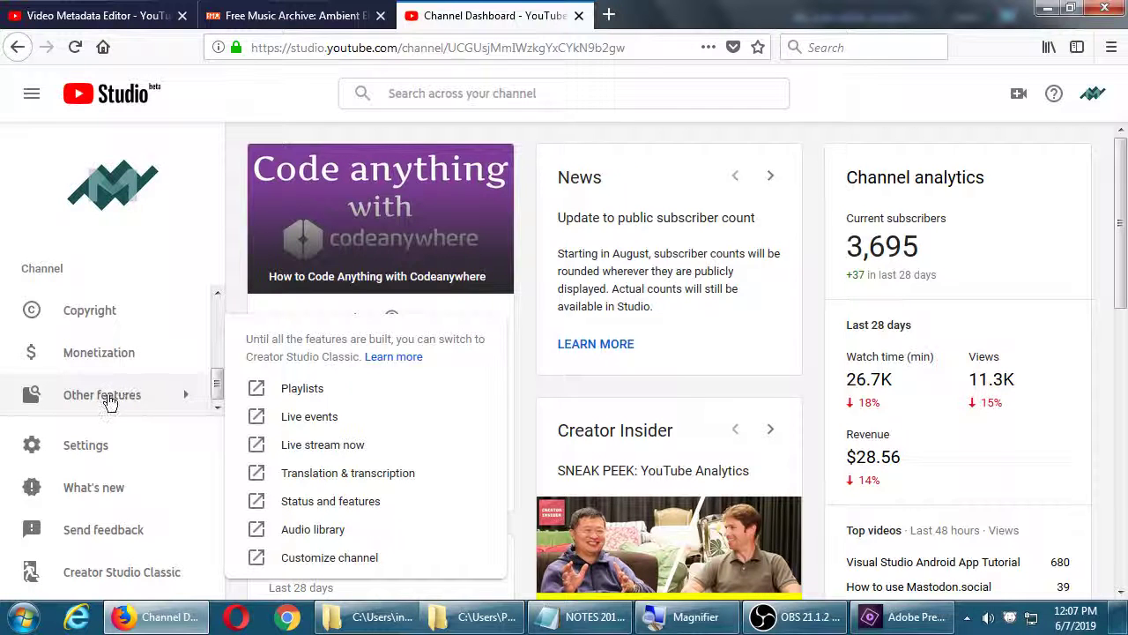
pyautogui.click(313, 528)
# - Switch to the Notepad class notes and add the indented line "Need an account. Log in." below the YouTube Creator Studio entry
pyautogui.click(581, 618)
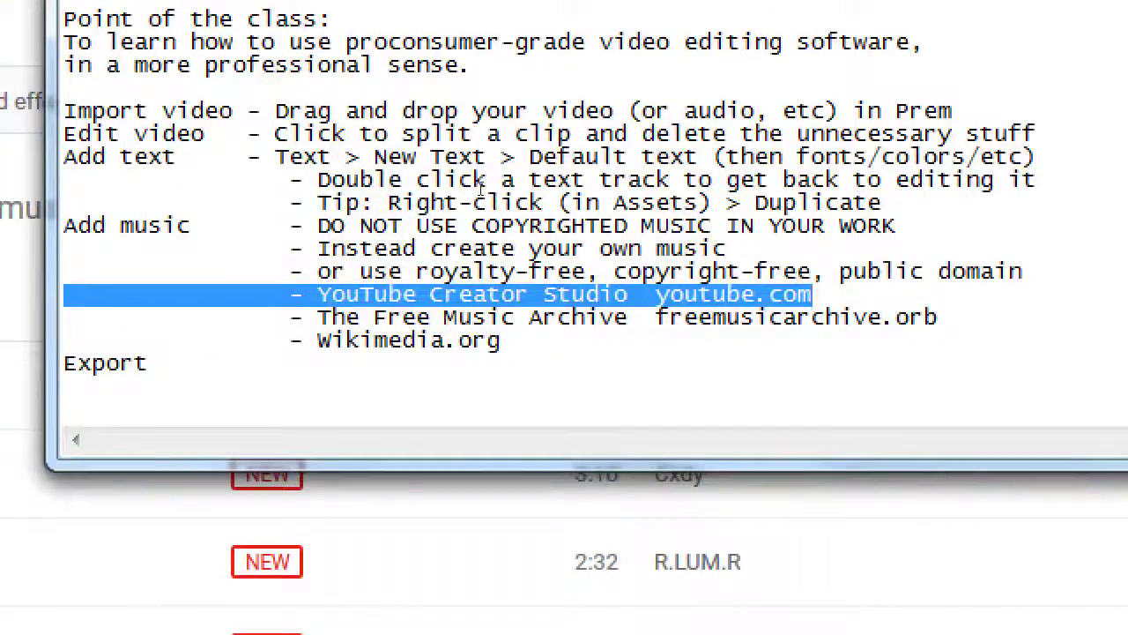
pyautogui.press('End')
pyautogui.press('Return')
pyautogui.press('Tab')
pyautogui.press('Tab')
pyautogui.press('Tab')
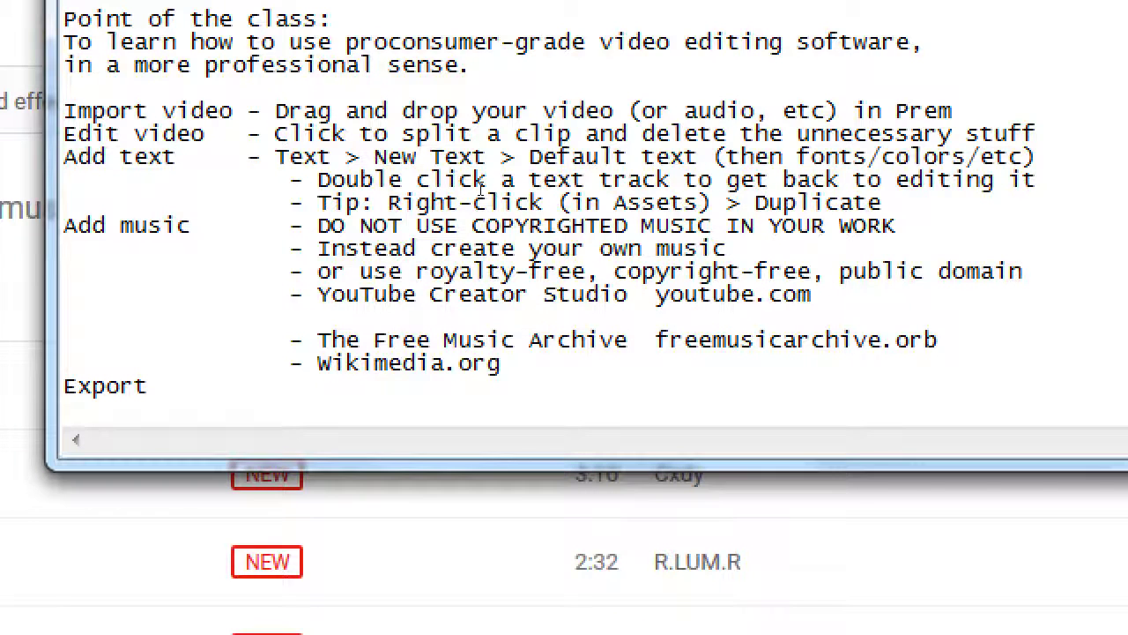
pyautogui.write('nee')
pyautogui.press('BackSpace')
pyautogui.press('BackSpace')
pyautogui.press('BackSpace')
pyautogui.write('Need an')
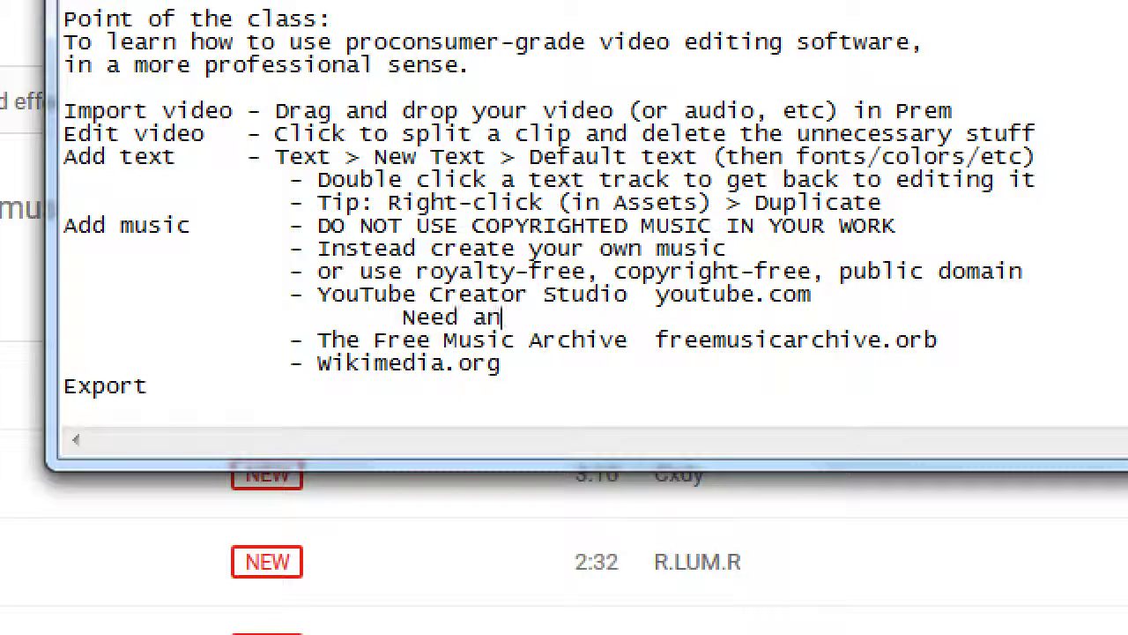
pyautogui.write(' account. Log in.')
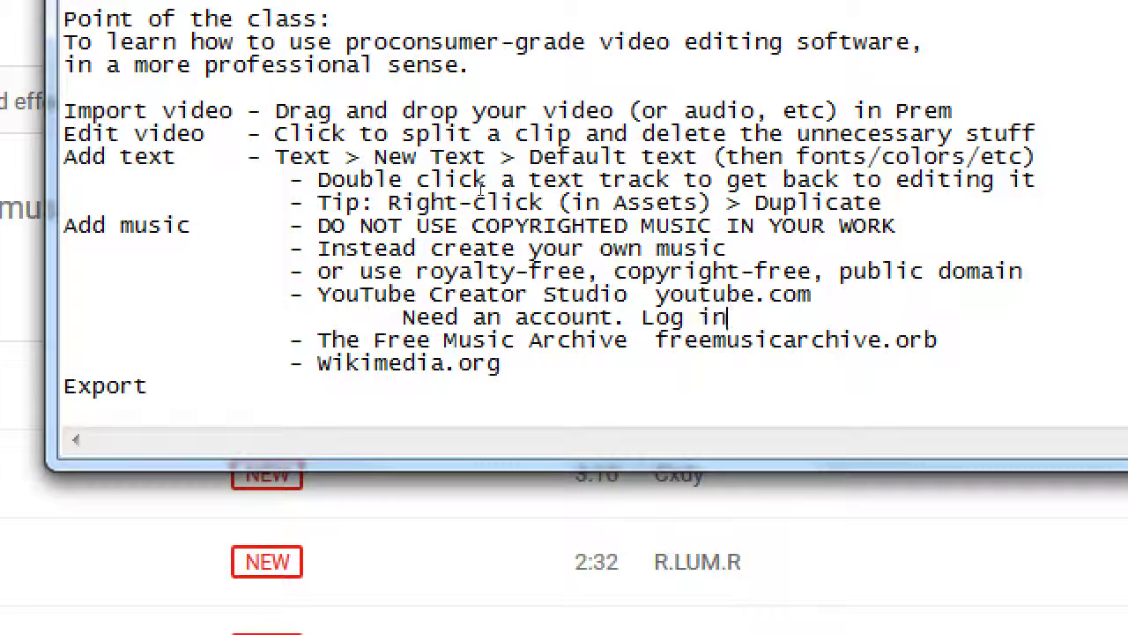
# - Add the indented note lines "Top-right: go to YouTube Studio" and "At left, find Other Features"
pyautogui.press('Return')
pyautogui.press('Tab')
pyautogui.write('Top-r')
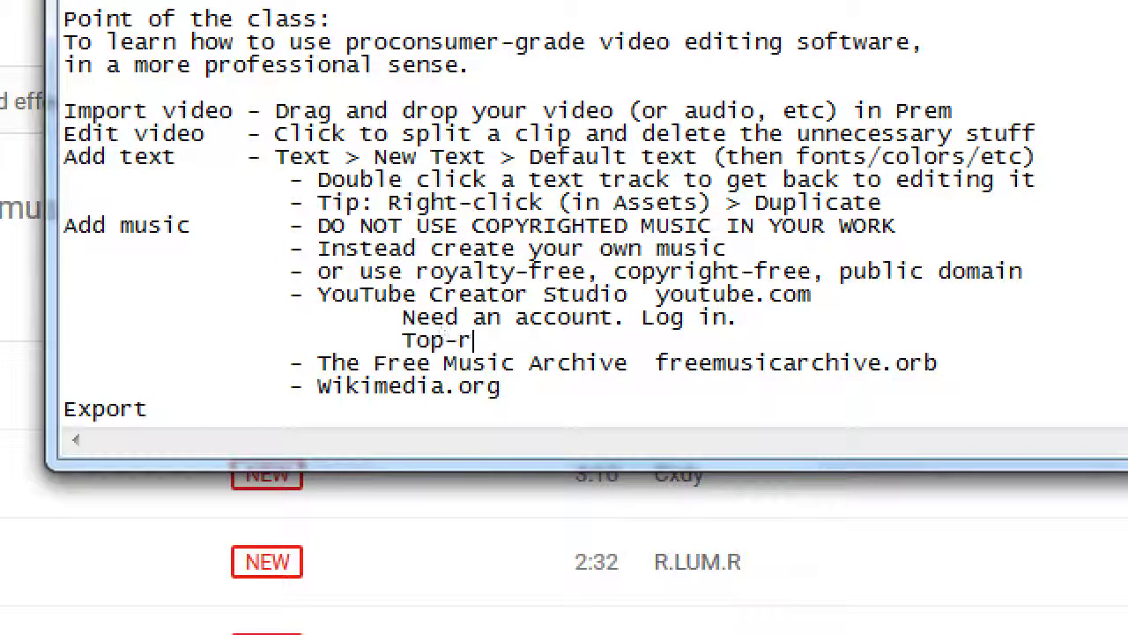
pyautogui.write('ight: go to YouTube Studio')
pyautogui.press('Return')
pyautogui.write('At left, find Other Fe')
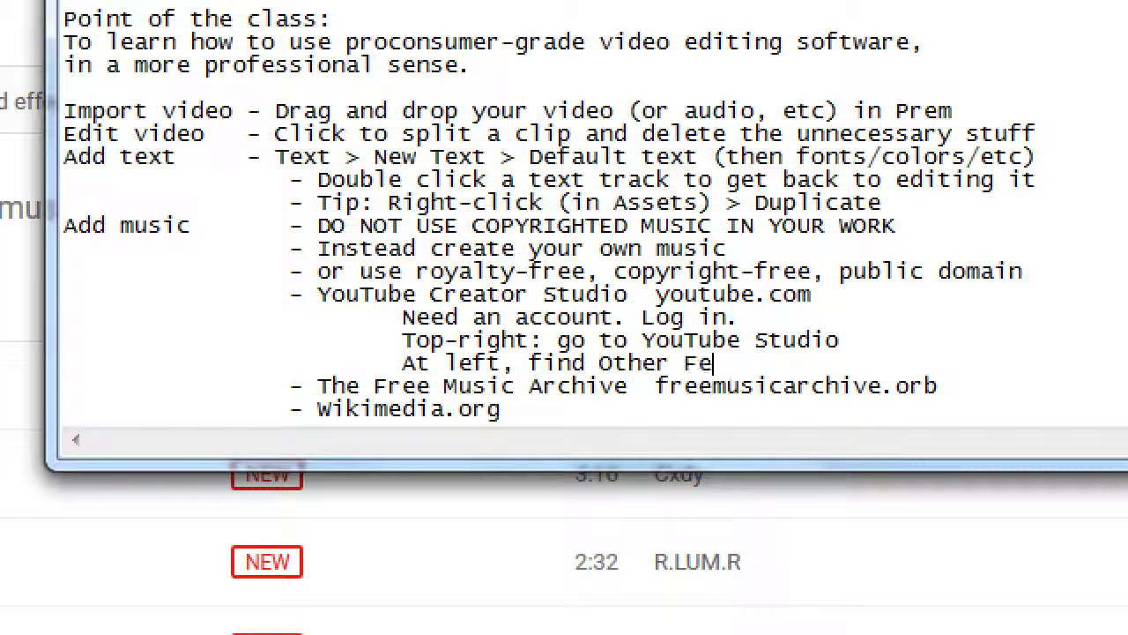
pyautogui.write('atures')
# - Add the final indented instruction "Select Audio Library" below the Other Features line
pyautogui.press('Return')
pyautogui.press('Tab')
pyautogui.press('Tab')
pyautogui.press('Tab')
pyautogui.write('Select Audio Library')
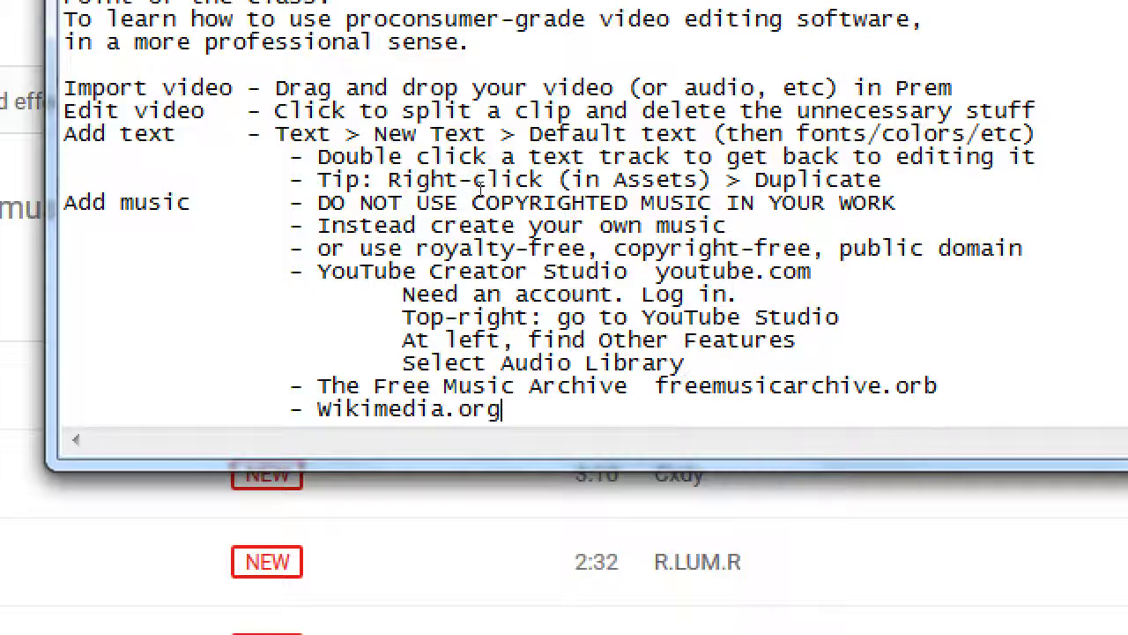
pyautogui.press('Return')
pyautogui.write('Export')
pyautogui.press('Return')
pyautogui.press('Return')
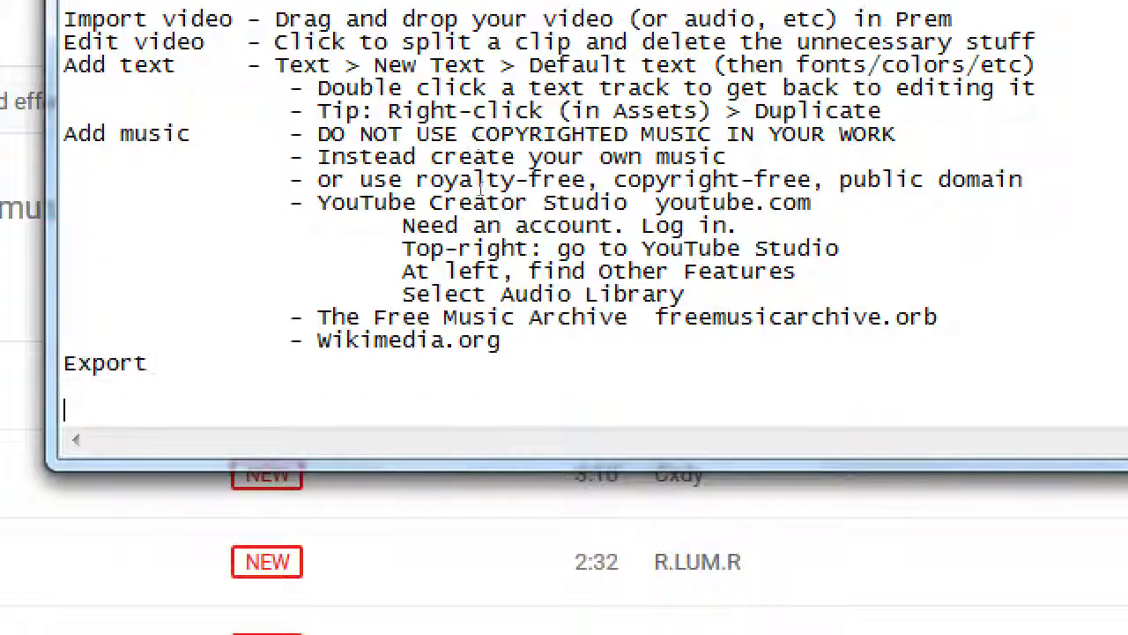
pyautogui.press('Return')
pyautogui.write('Notes on')
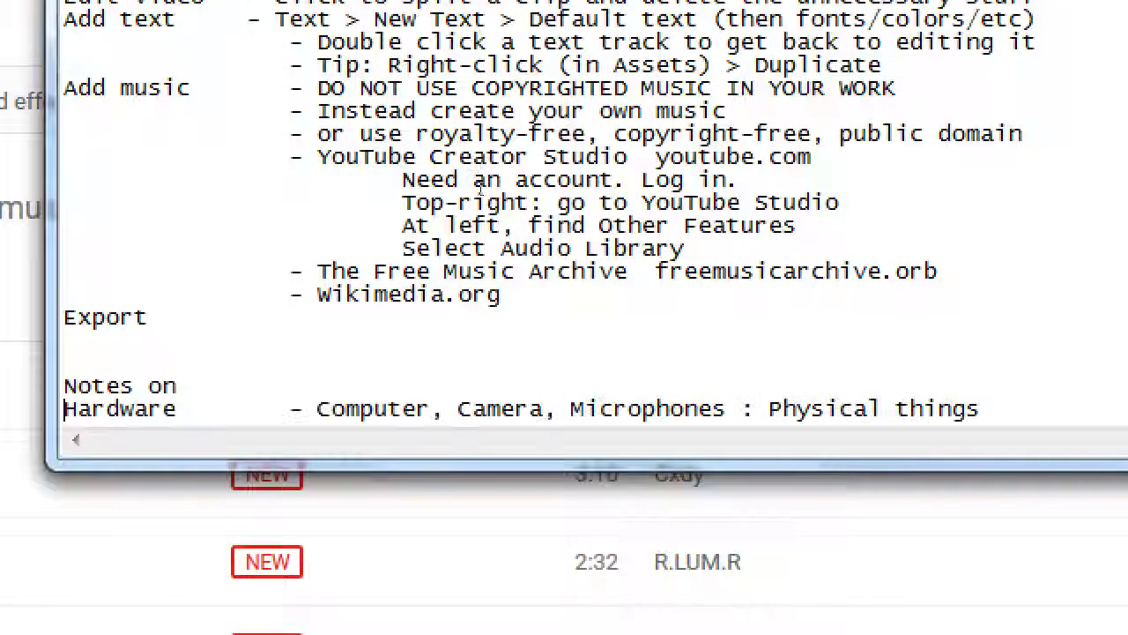
pyautogui.press('Up')
pyautogui.press('Up')
pyautogui.press('Up')
pyautogui.press('Up')
pyautogui.press('Up')
pyautogui.press('Up')
pyautogui.press('Up')
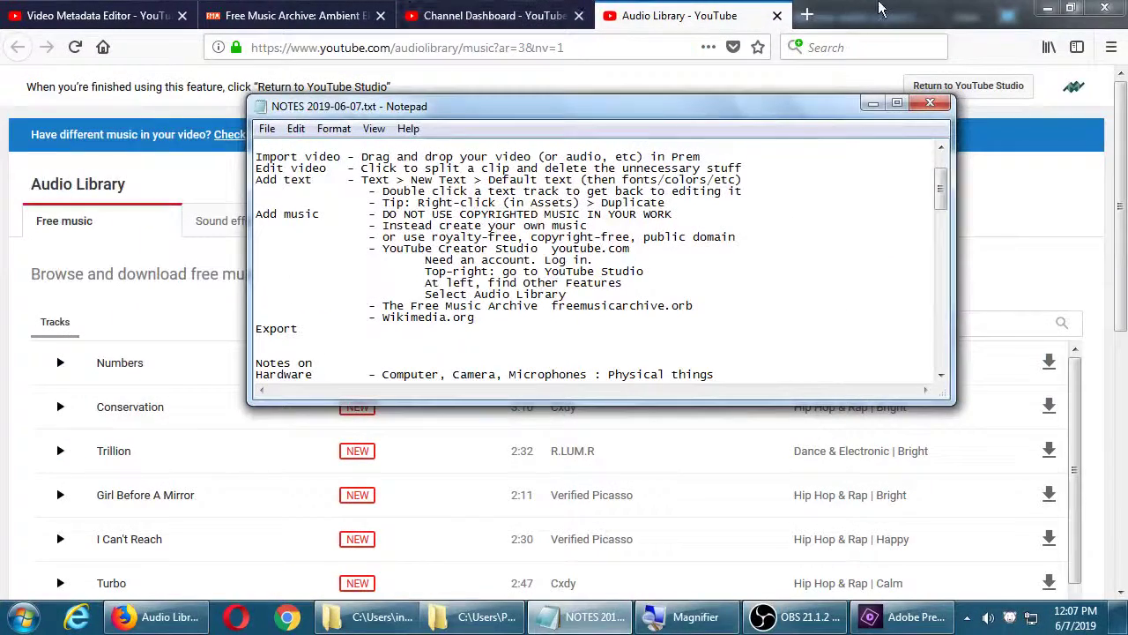
# - Return to the Audio Library in the browser and preview the track Numbers, skipping ahead to about 1:00 before pausing it
pyautogui.click(880, 8)
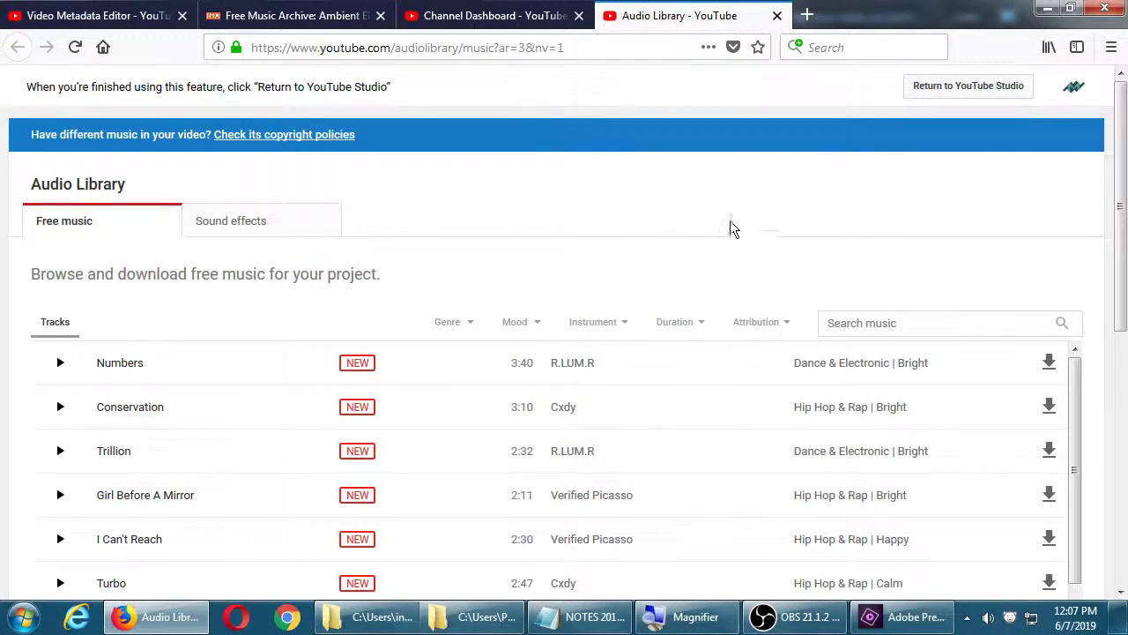
pyautogui.scroll(-2, 551, 228)
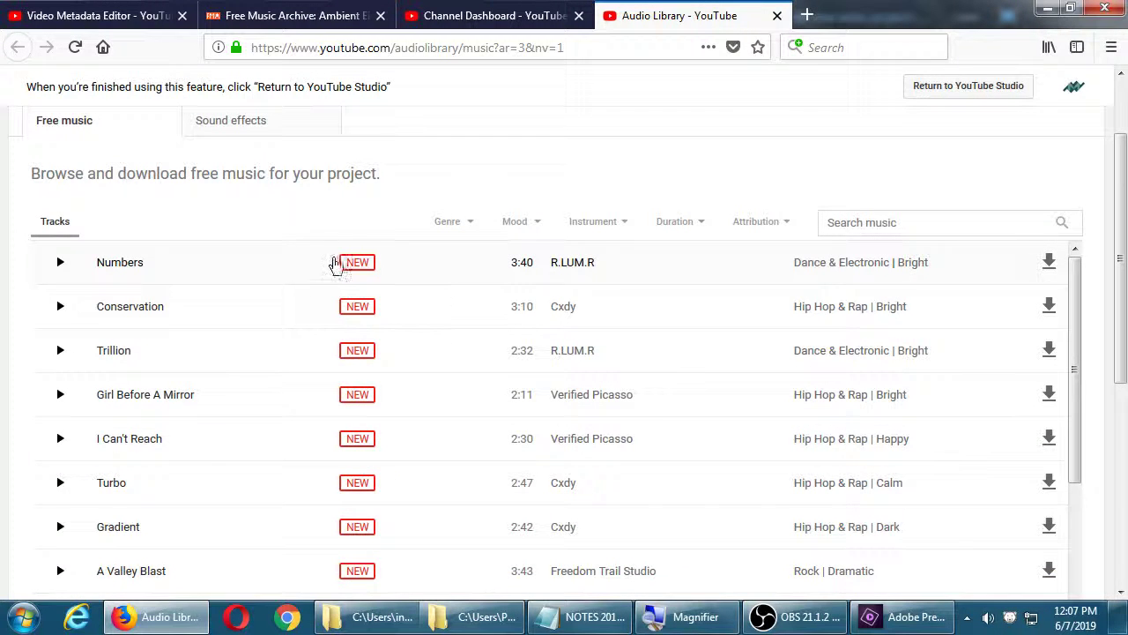
pyautogui.click(59, 265)
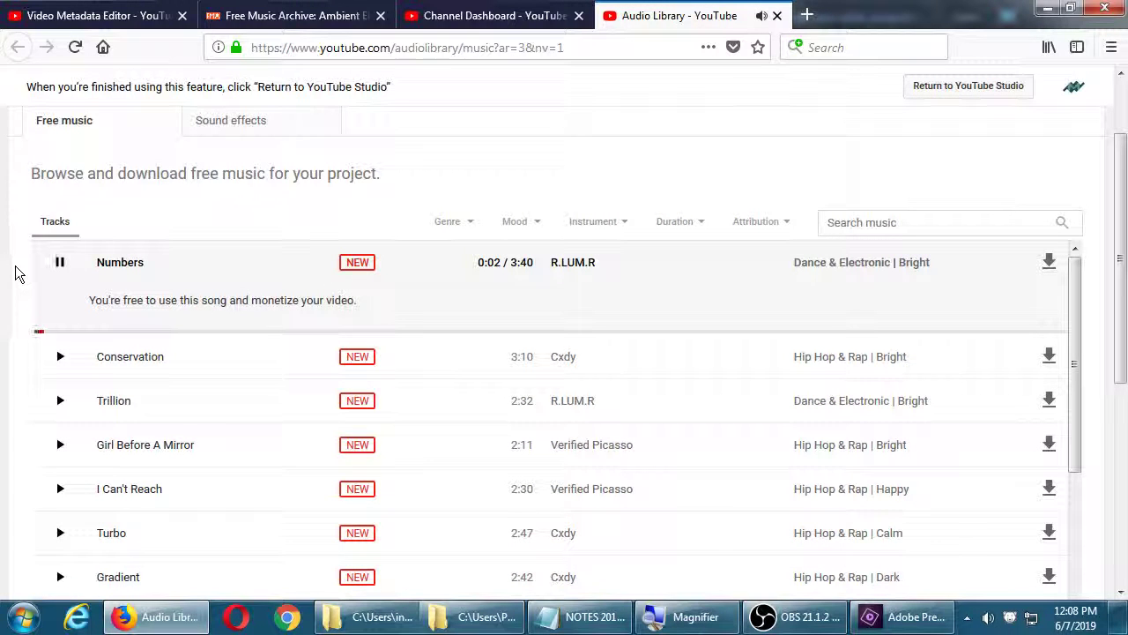
pyautogui.click(316, 333)
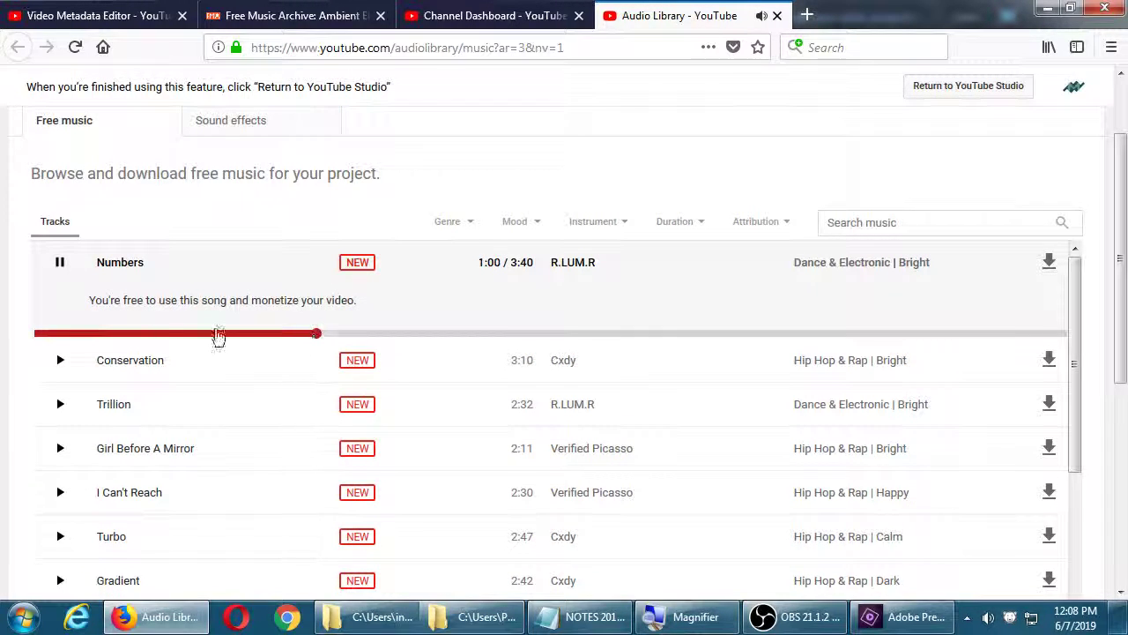
pyautogui.click(59, 262)
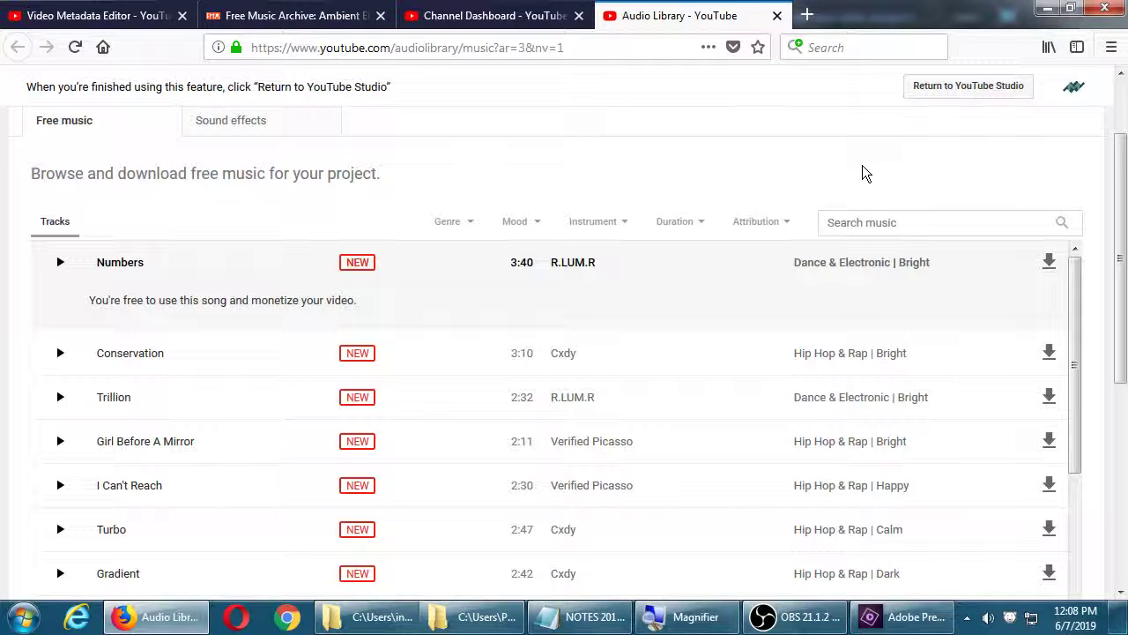
# - Browse the free music list and search it for "funny"
pyautogui.scroll(-7, 834, 302)
pyautogui.scroll(-10, 834, 302)
pyautogui.scroll(-5, 834, 303)
pyautogui.scroll(-10, 834, 302)
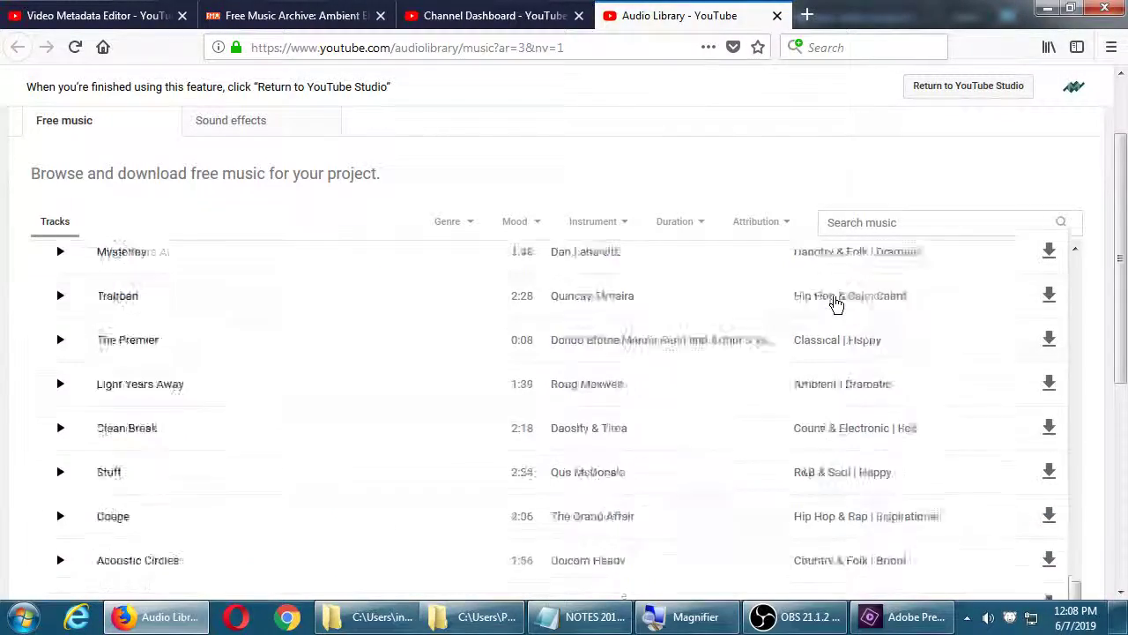
pyautogui.click(888, 223)
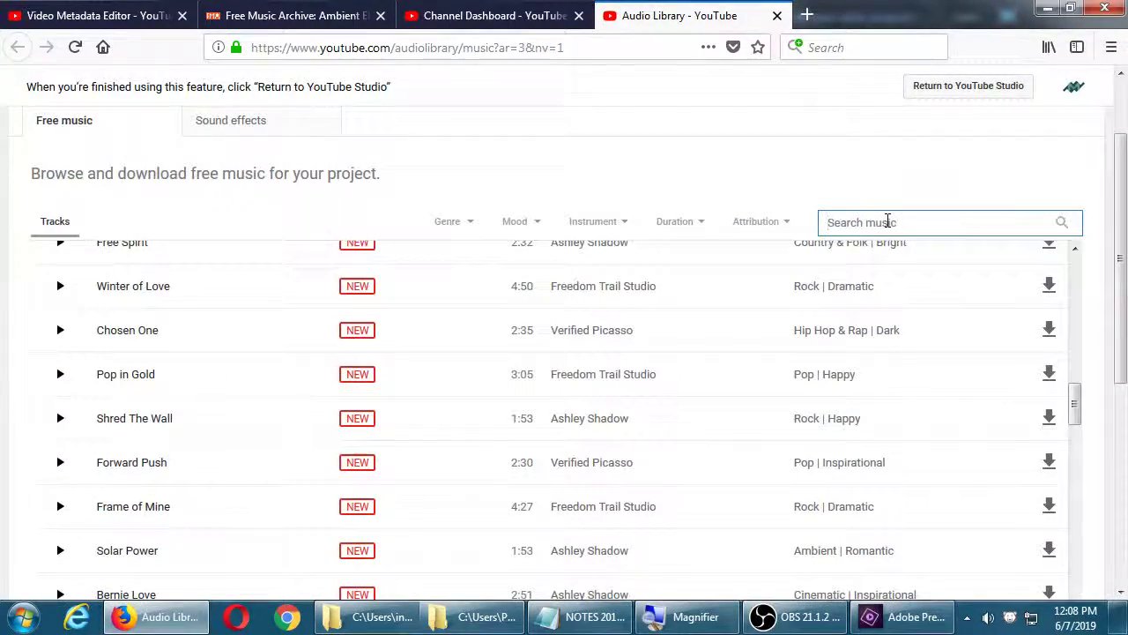
pyautogui.write('funny')
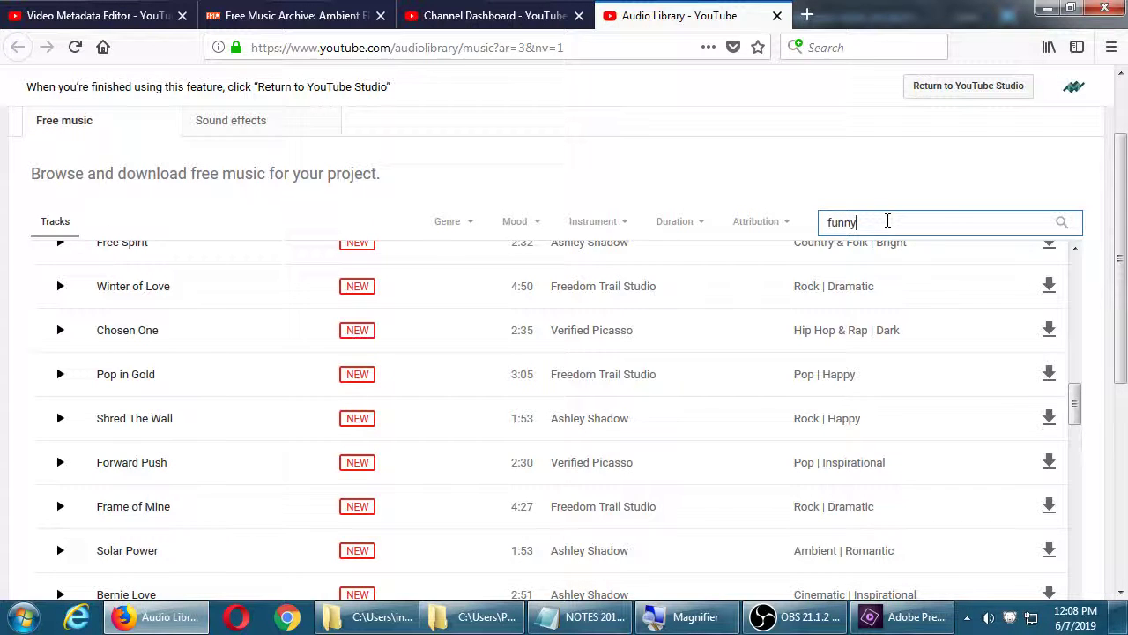
pyautogui.press('Return')
pyautogui.scroll(5, 873, 306)
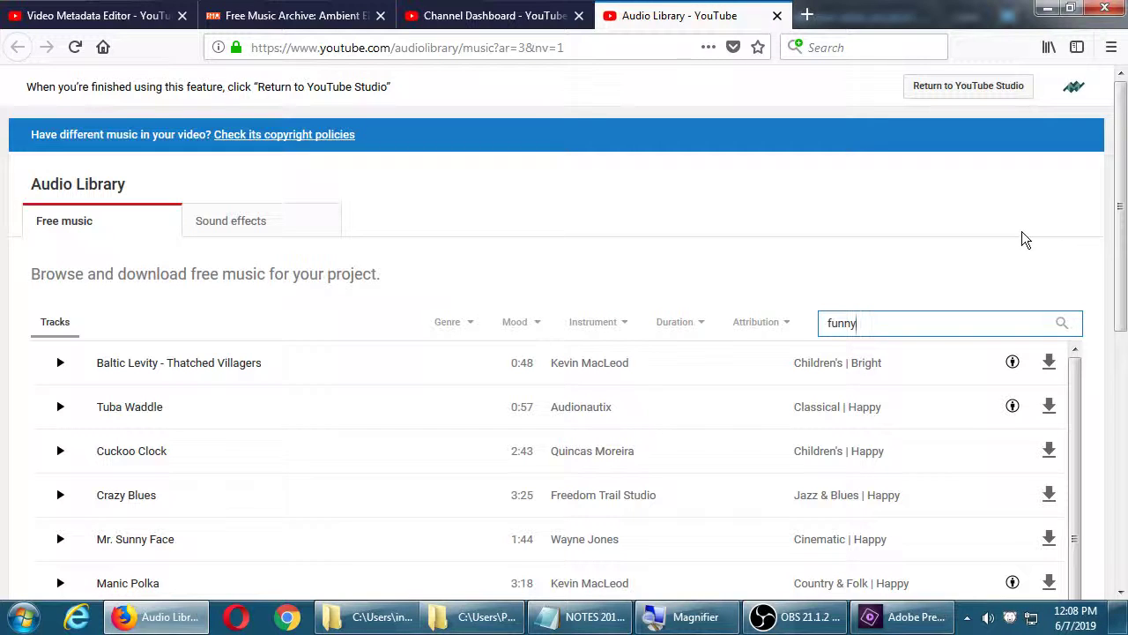
# - Preview the tracks Baltic Levity - Thatched Villagers and Cuckoo Clock, pausing each after a short listen
pyautogui.click(60, 365)
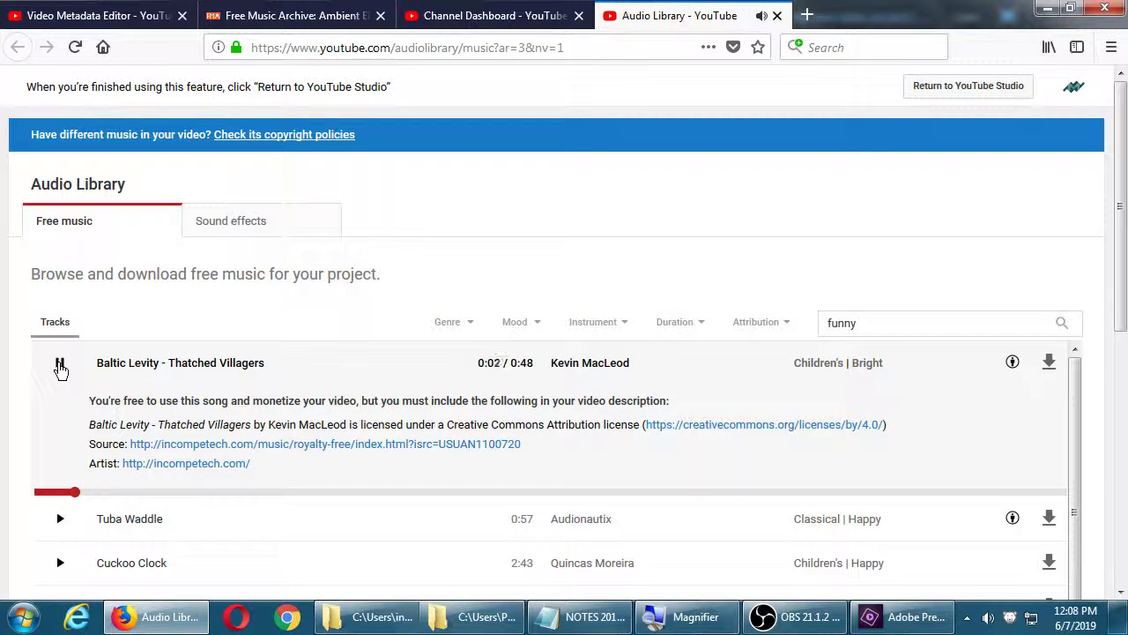
pyautogui.click(60, 364)
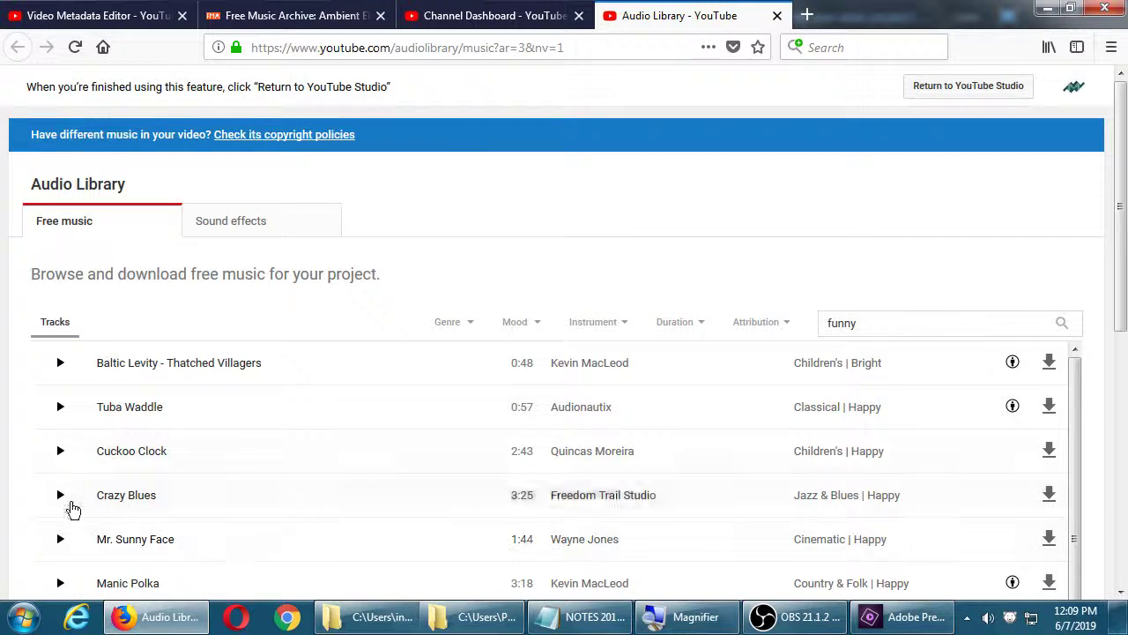
pyautogui.click(60, 452)
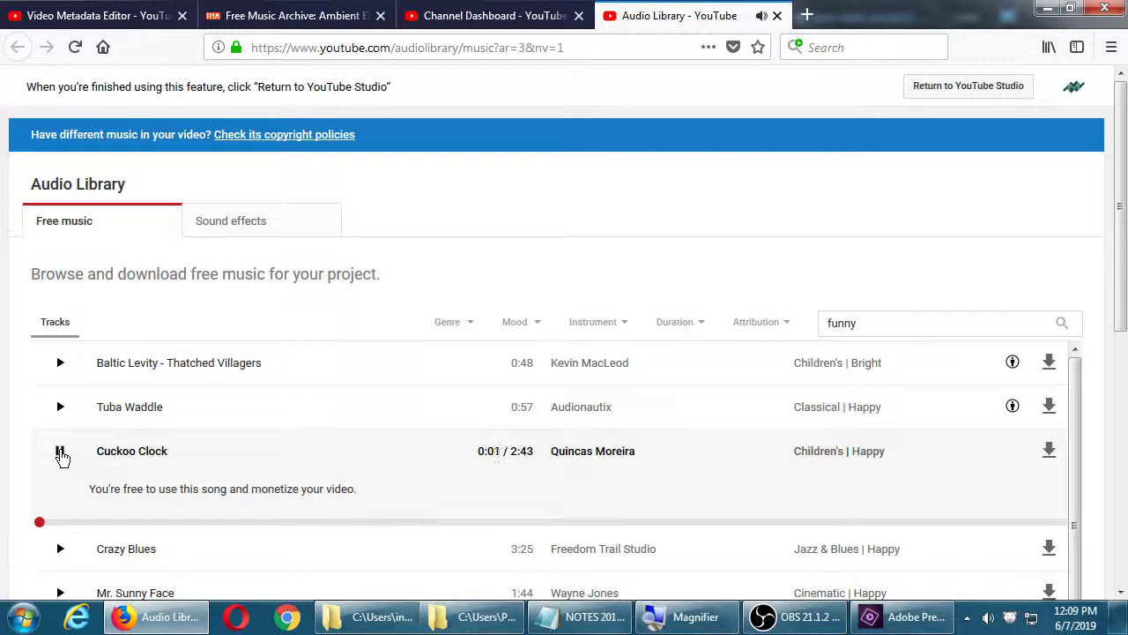
pyautogui.click(60, 453)
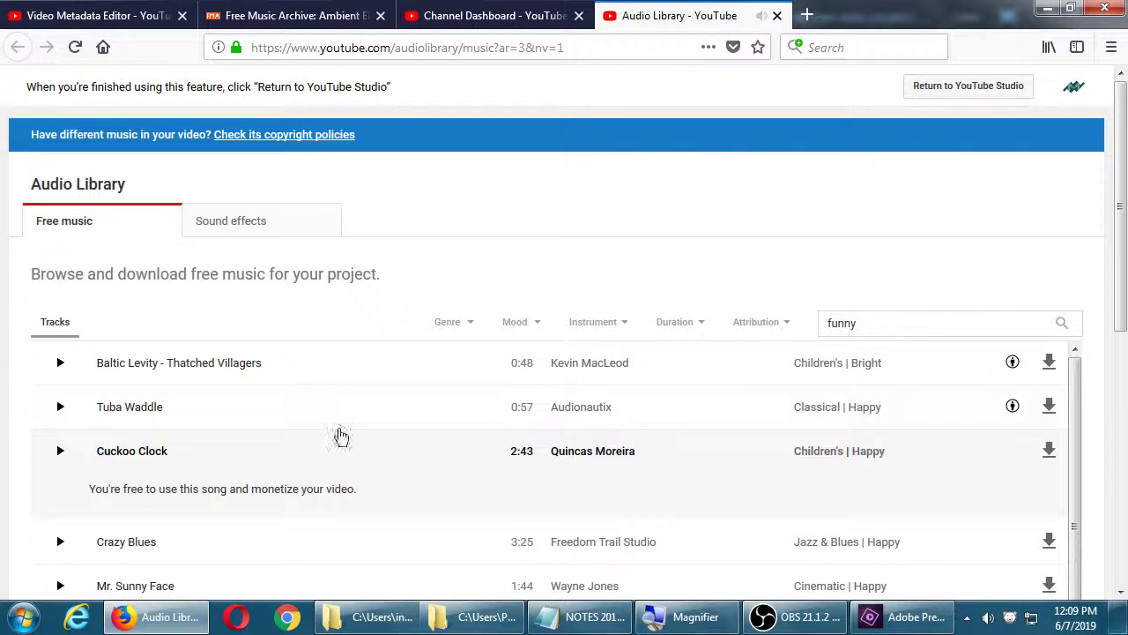
# - Expand Baltic Levity - Thatched Villagers, highlight its full attribution text, and check the Attribution filter options without choosing one
pyautogui.click(369, 365)
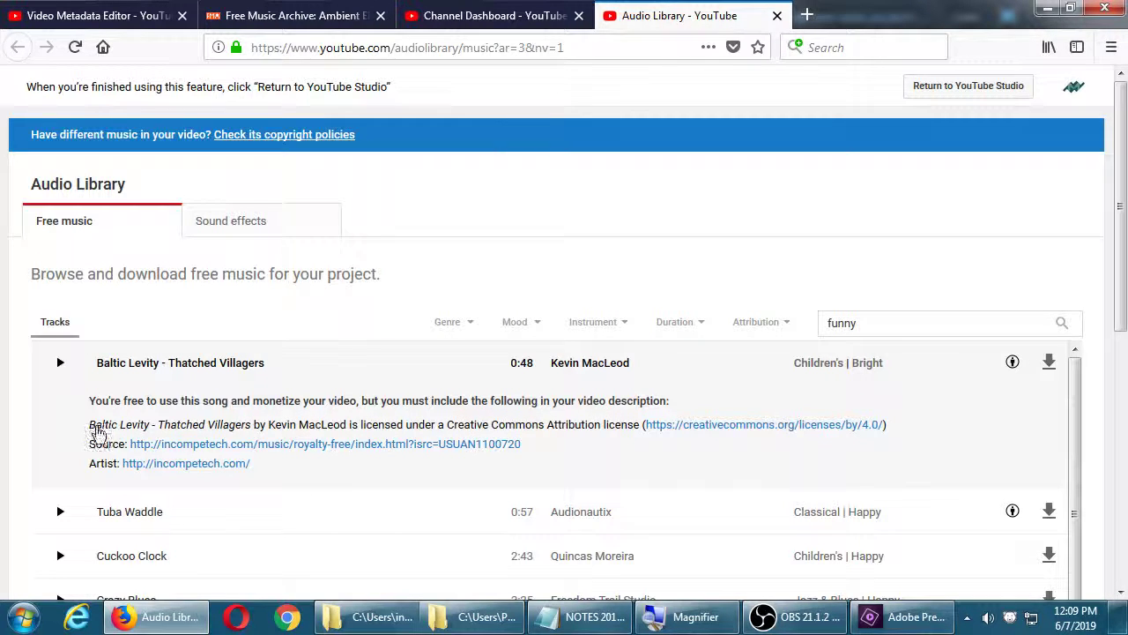
pyautogui.moveTo(87, 425); pyautogui.dragTo(275, 470)
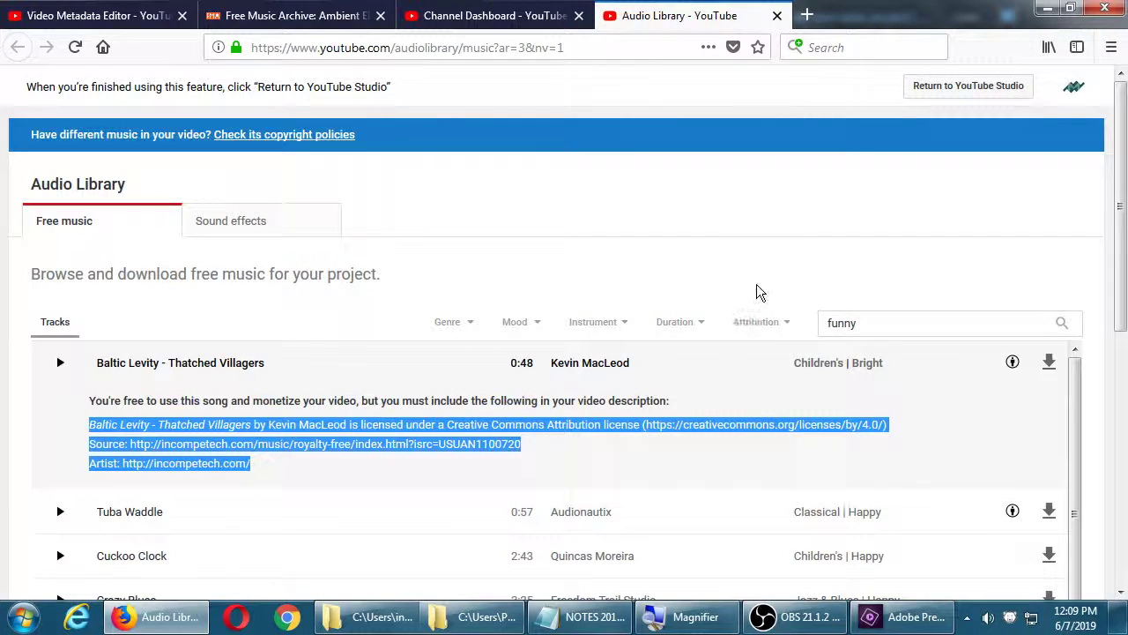
pyautogui.click(767, 323)
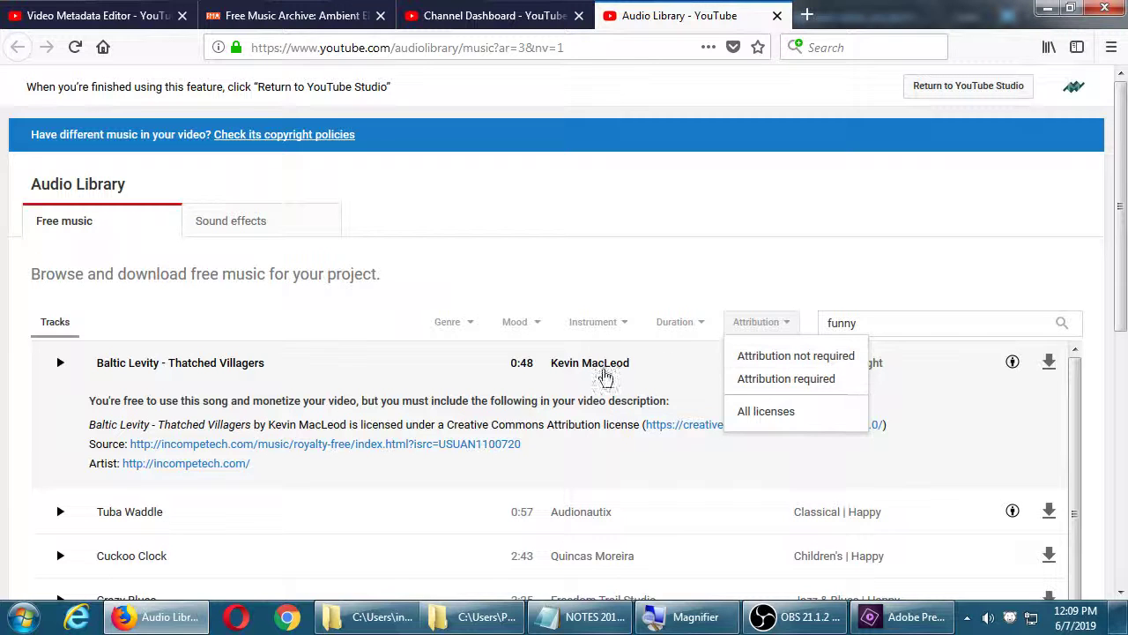
pyautogui.click(473, 367)
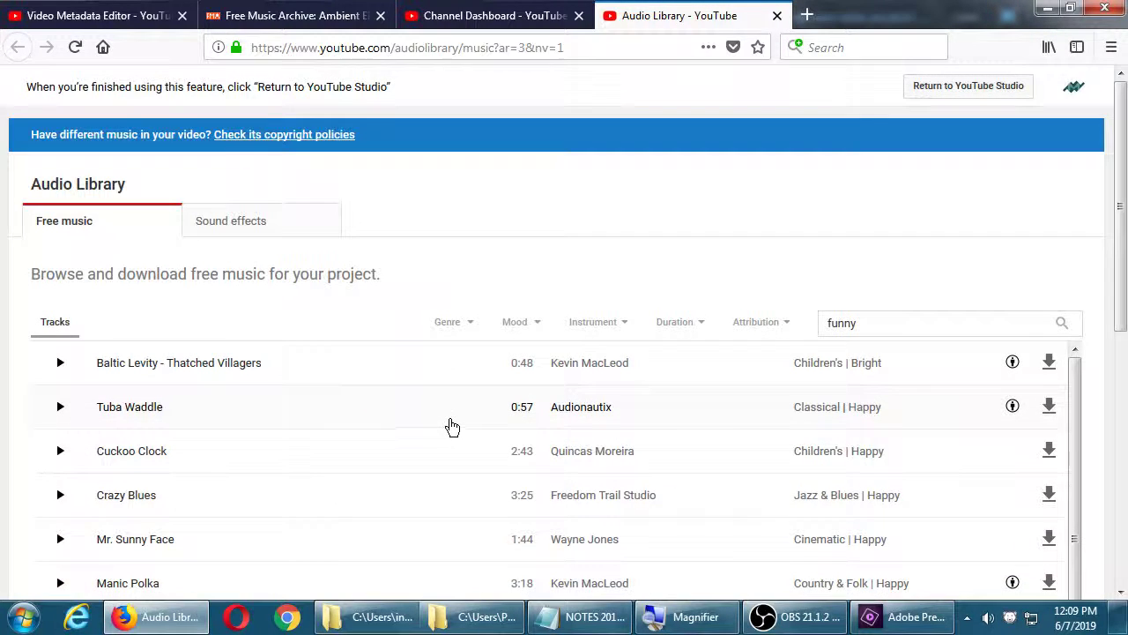
# - Expand the Tuba Waddle track and highlight the attribution text required in the video description
pyautogui.click(414, 428)
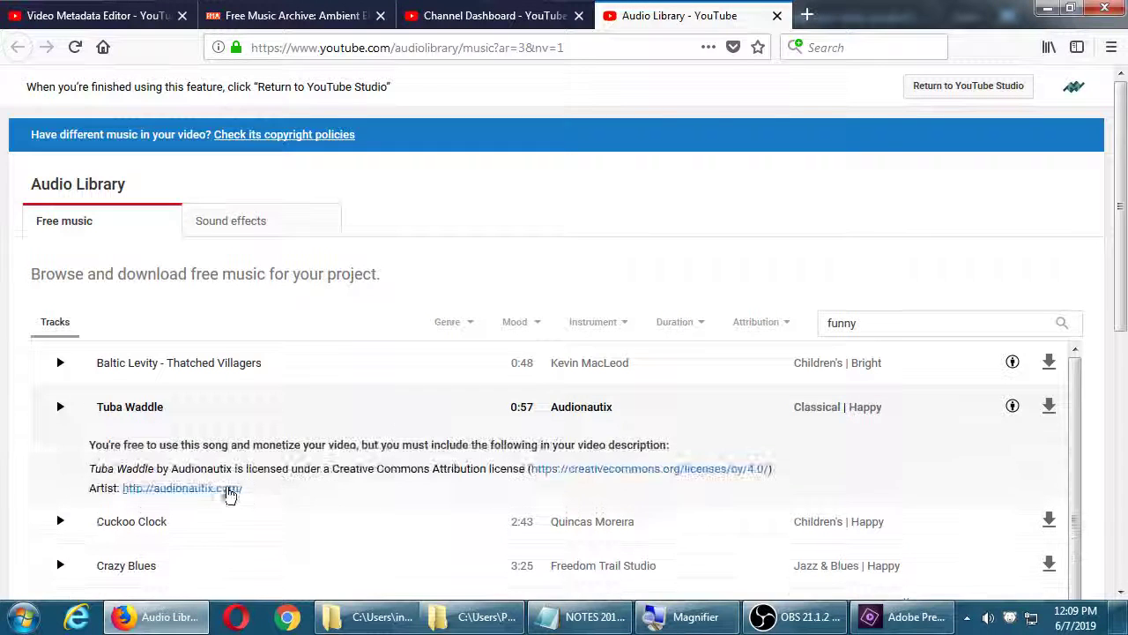
pyautogui.moveTo(77, 426); pyautogui.dragTo(255, 448)
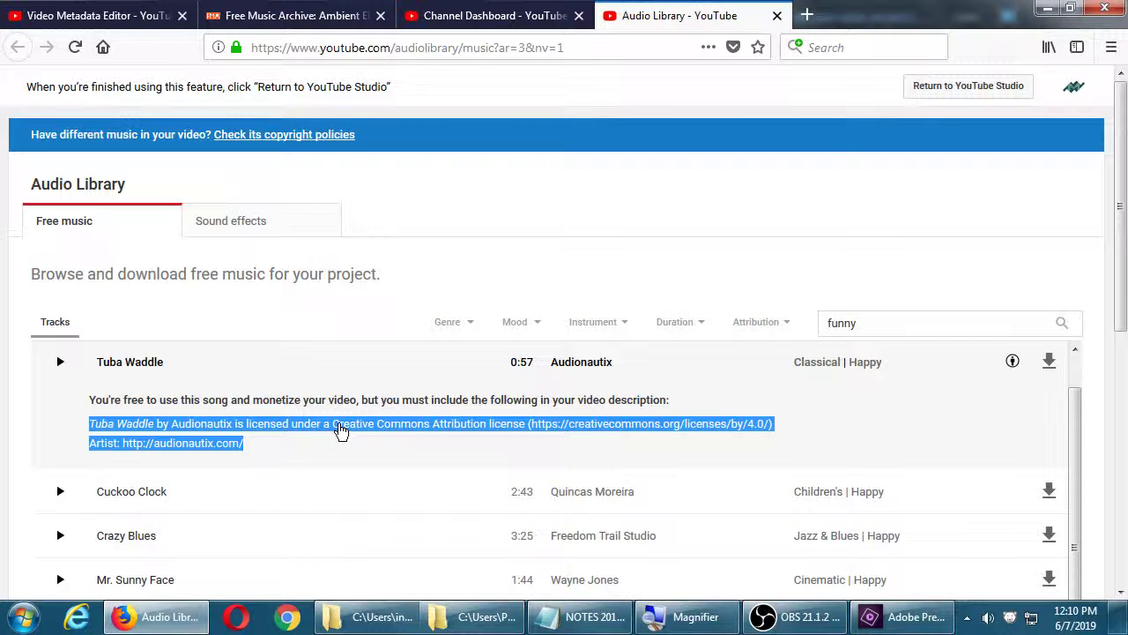
# - Filter the "funny" results to tracks with attribution not required and briefly preview Gaiety in the Golden Age
pyautogui.click(361, 373)
pyautogui.click(758, 323)
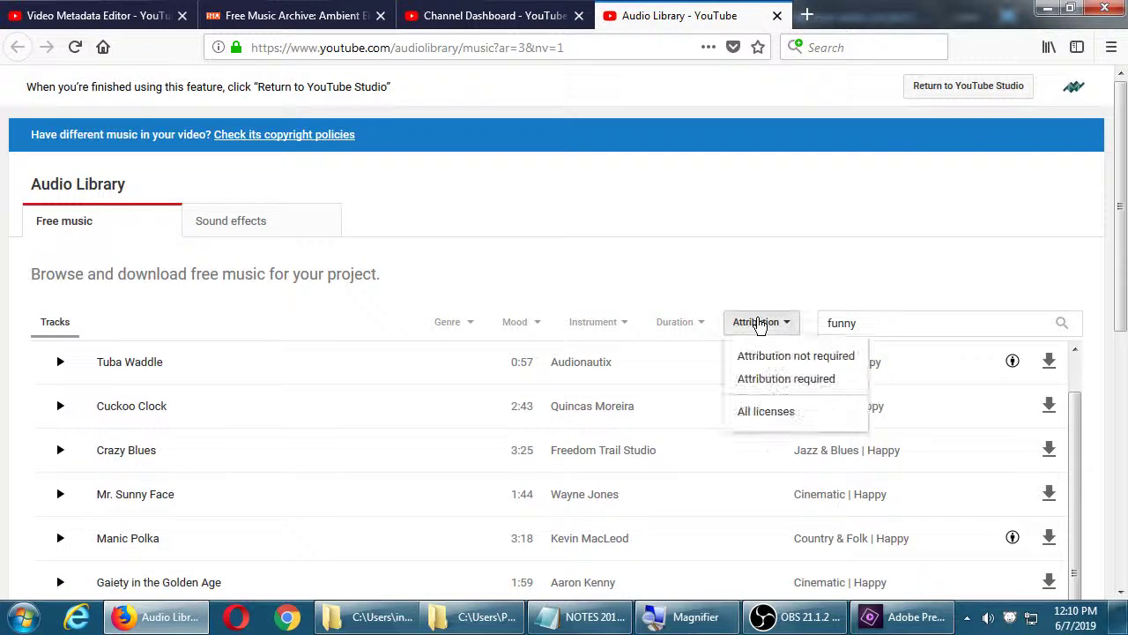
pyautogui.click(769, 355)
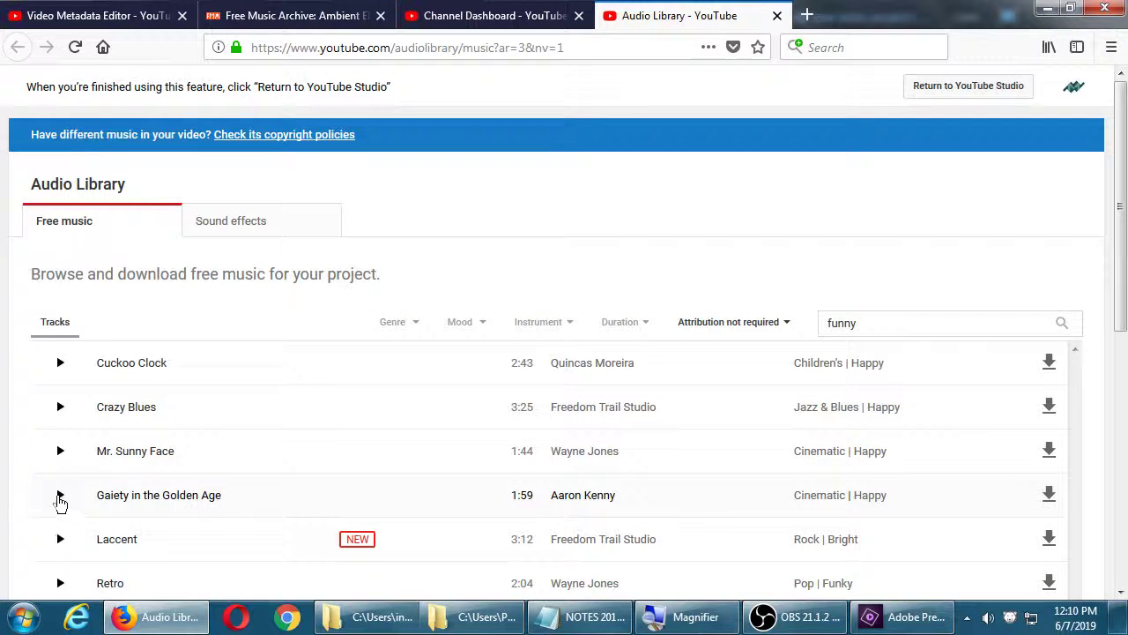
pyautogui.click(60, 498)
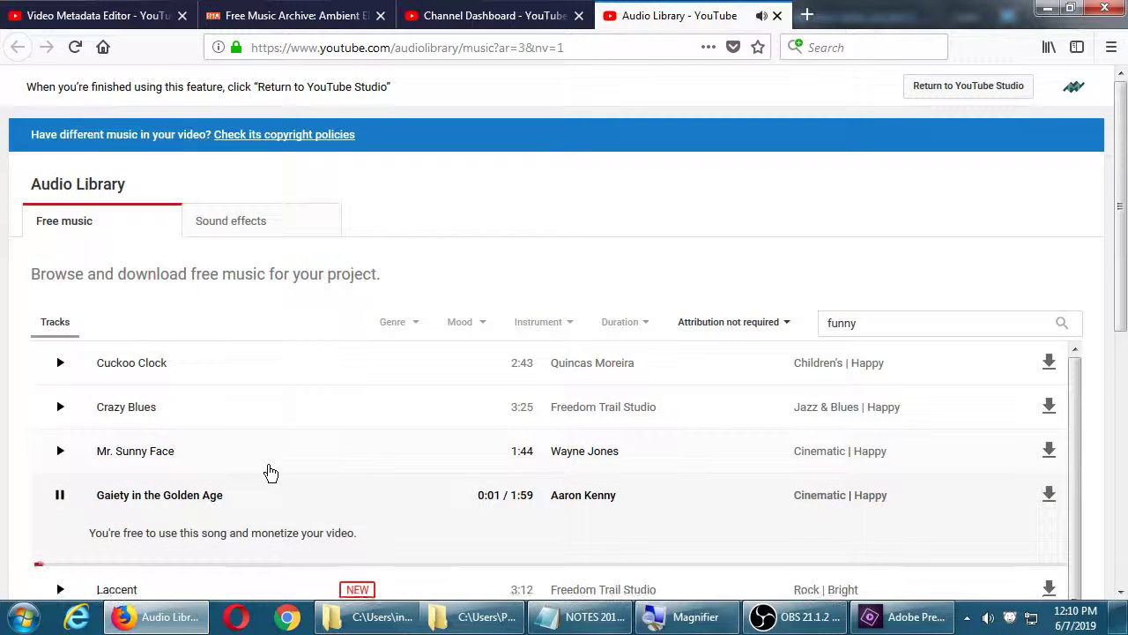
pyautogui.click(60, 498)
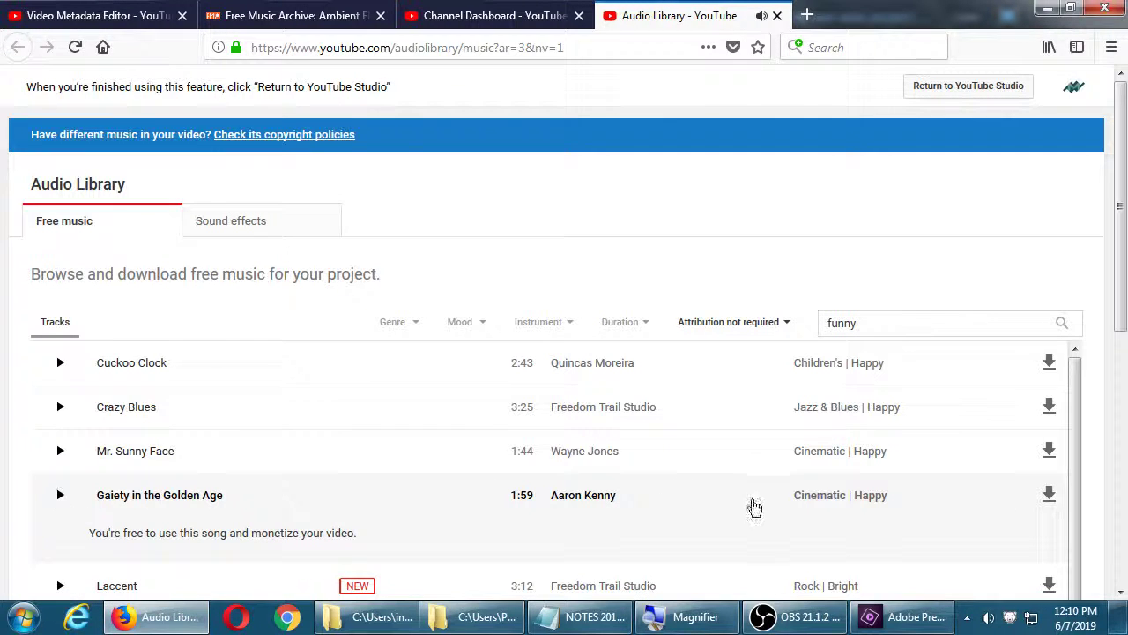
# - Download the Gaiety in the Golden Age track and save the MP3 file to the computer
pyautogui.click(1049, 497)
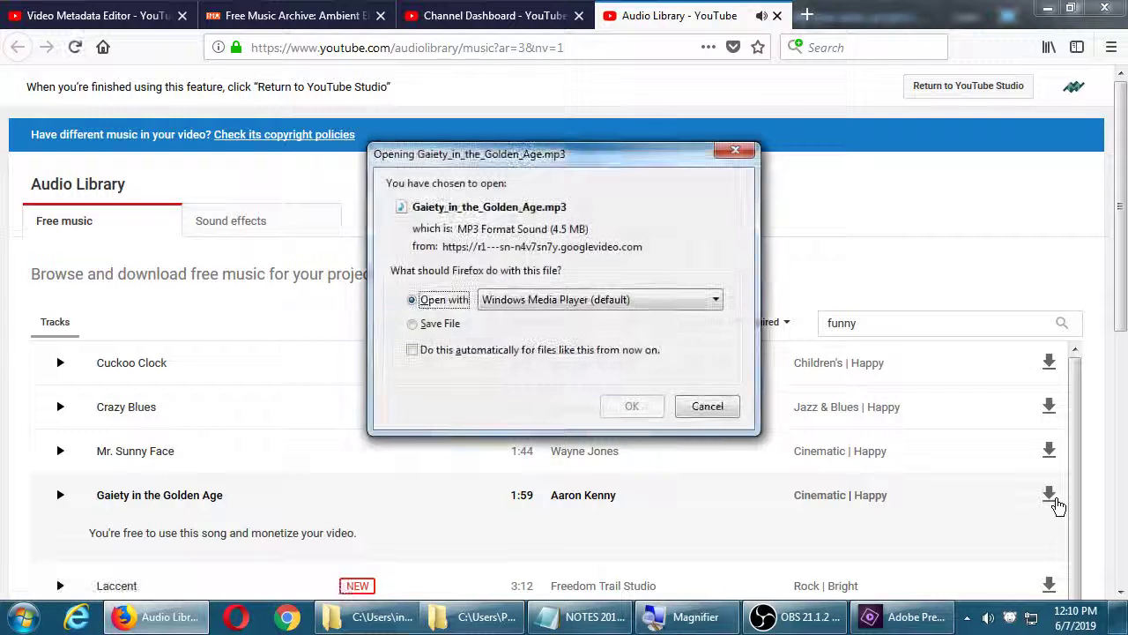
pyautogui.click(422, 324)
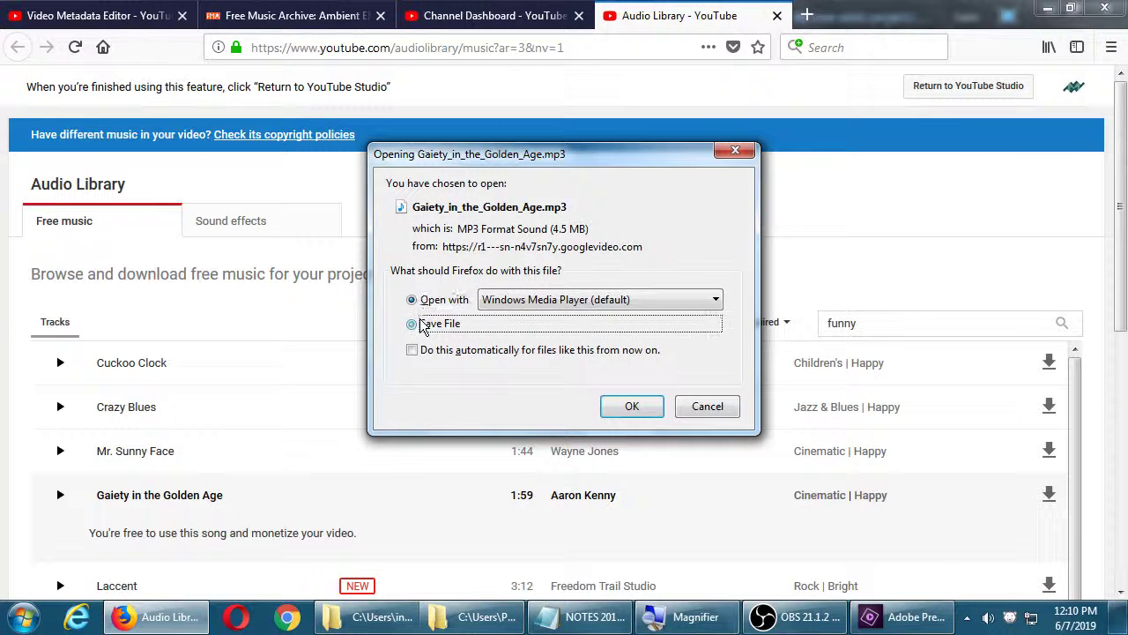
pyautogui.click(631, 405)
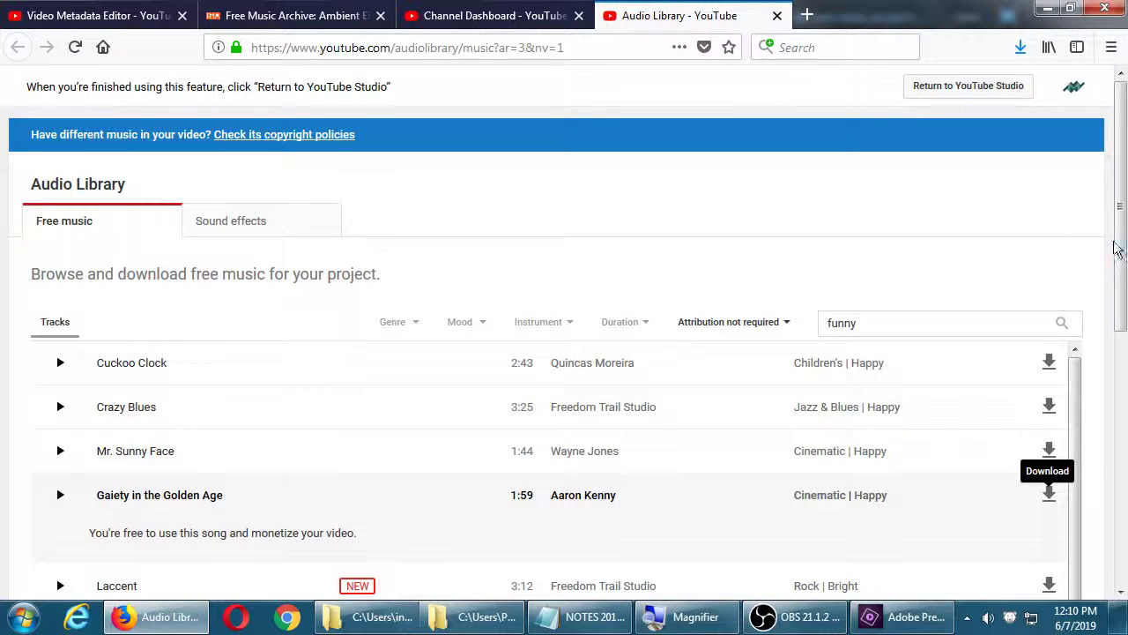
# - Clear the "funny" search term so all attribution-free tracks are listed
pyautogui.moveTo(1115, 250); pyautogui.dragTo(1112, 286)
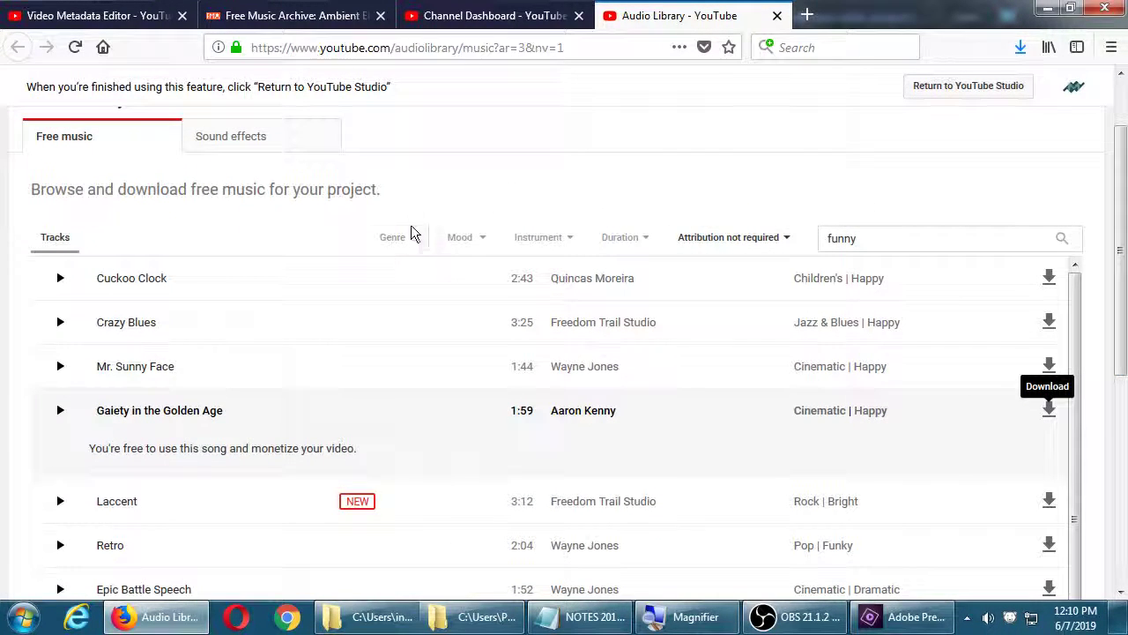
pyautogui.click(851, 238)
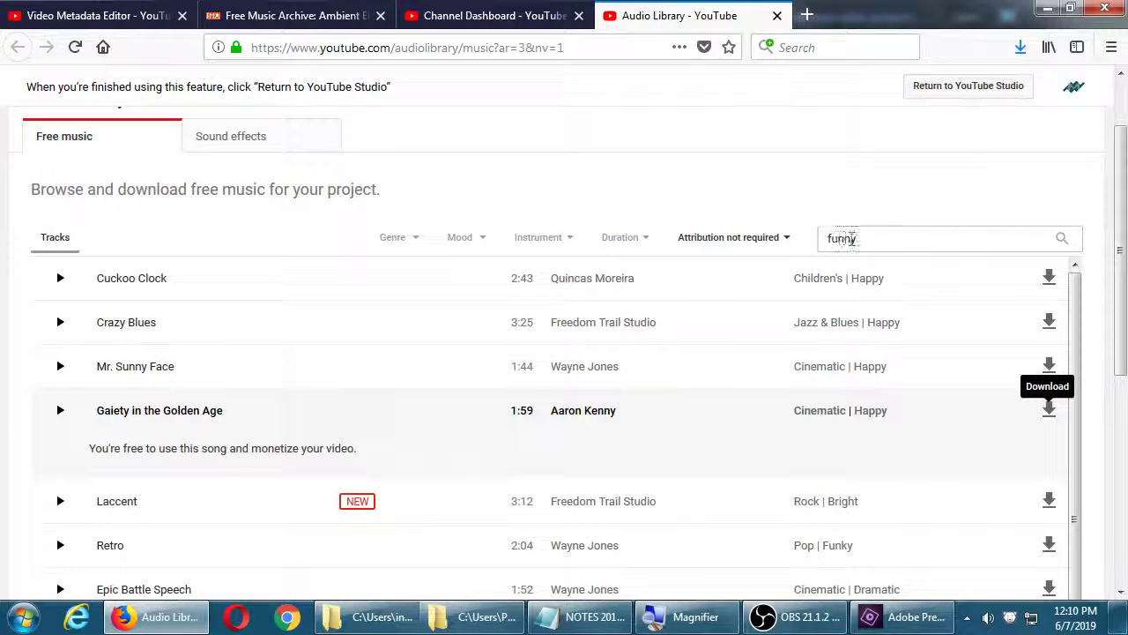
pyautogui.doubleClick(852, 238)
pyautogui.press('BackSpace')
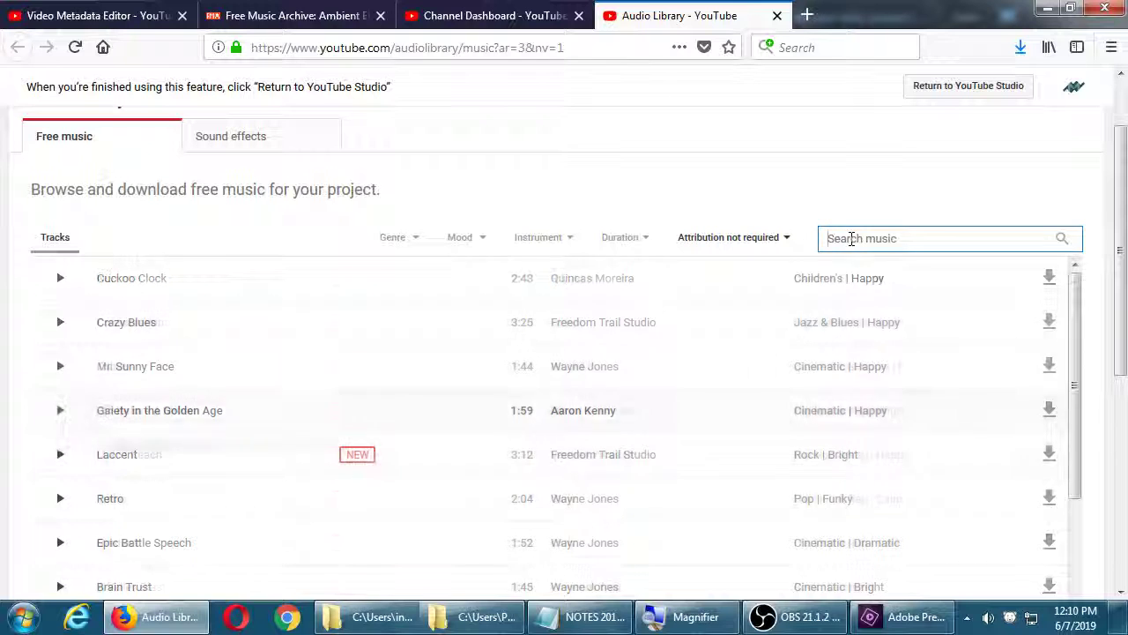
# - Review the available options in the Genre, Instrument, Mood and Duration filters without choosing any
pyautogui.click(402, 239)
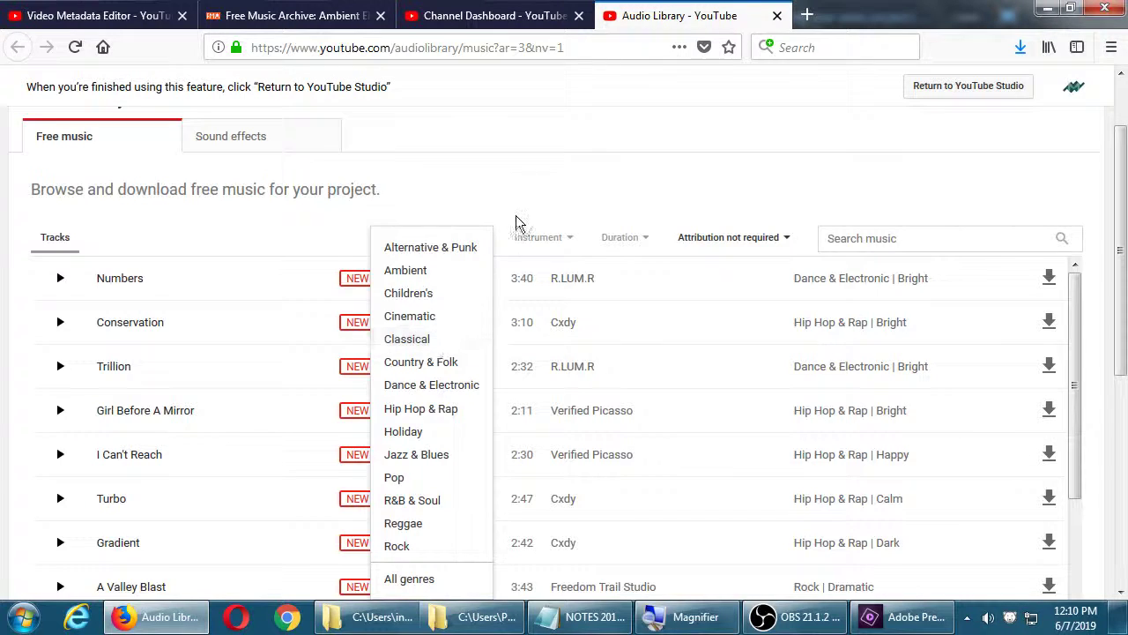
pyautogui.click(540, 238)
pyautogui.click(562, 238)
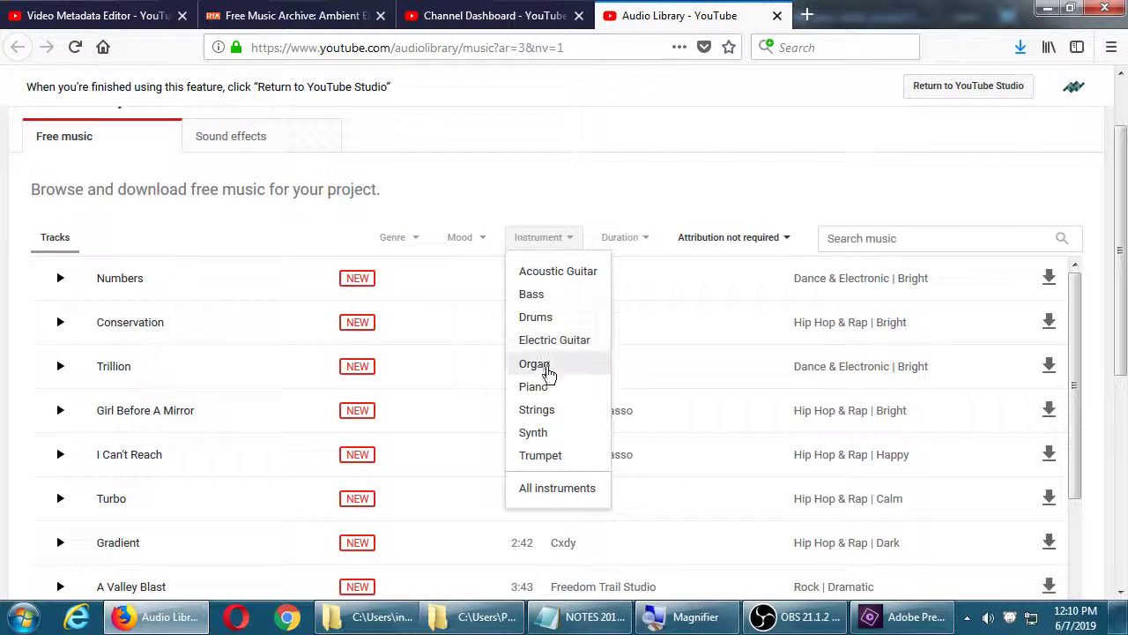
pyautogui.click(460, 237)
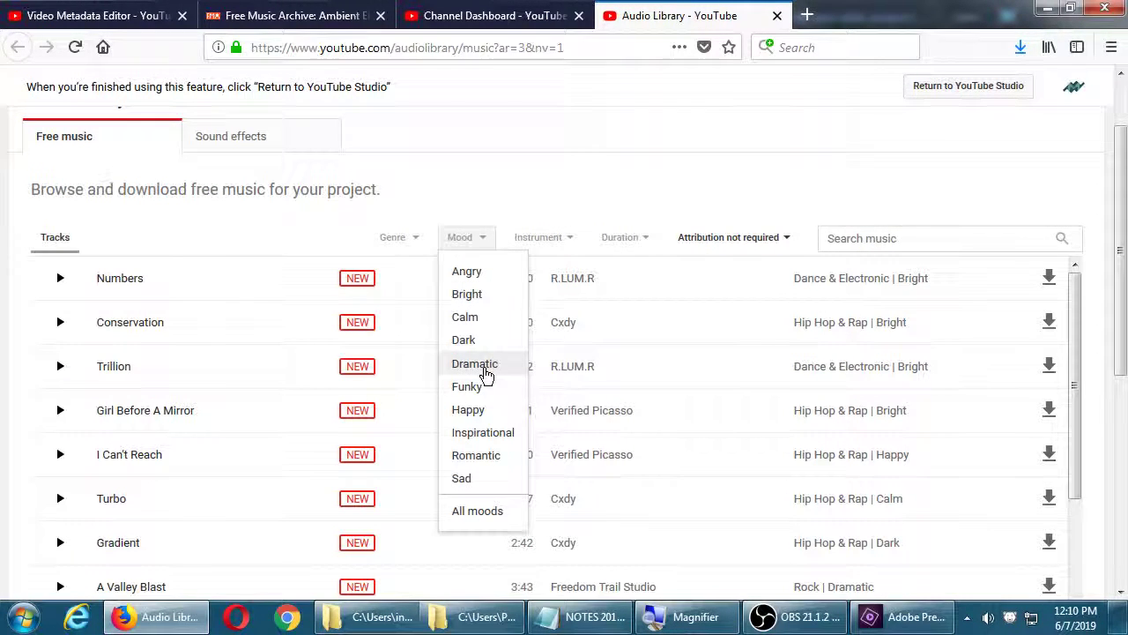
pyautogui.click(630, 246)
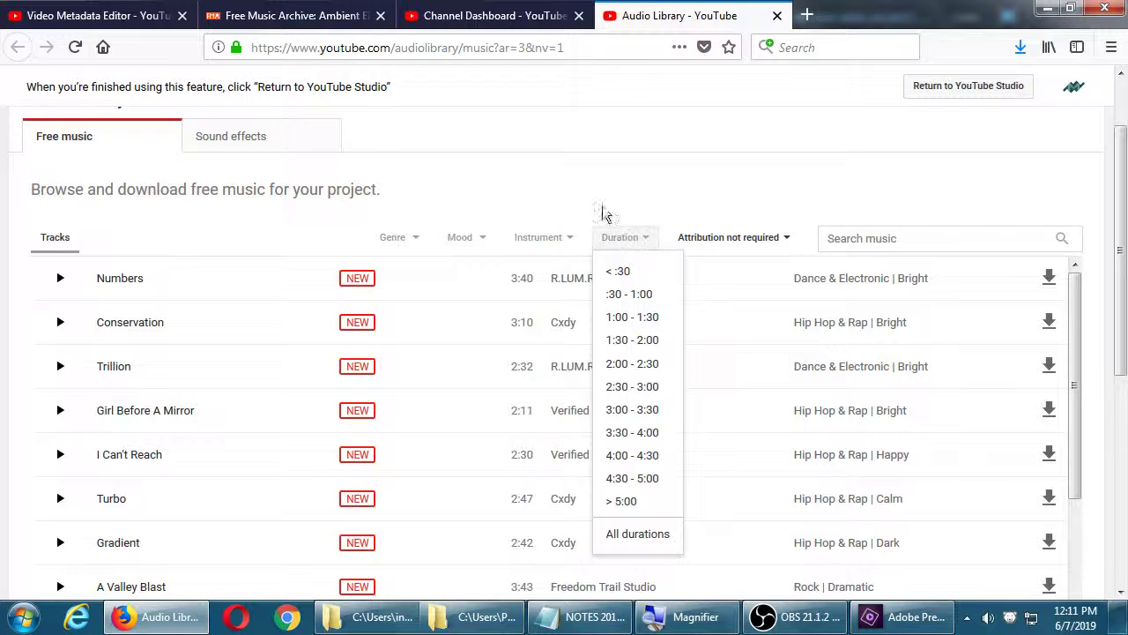
pyautogui.click(584, 185)
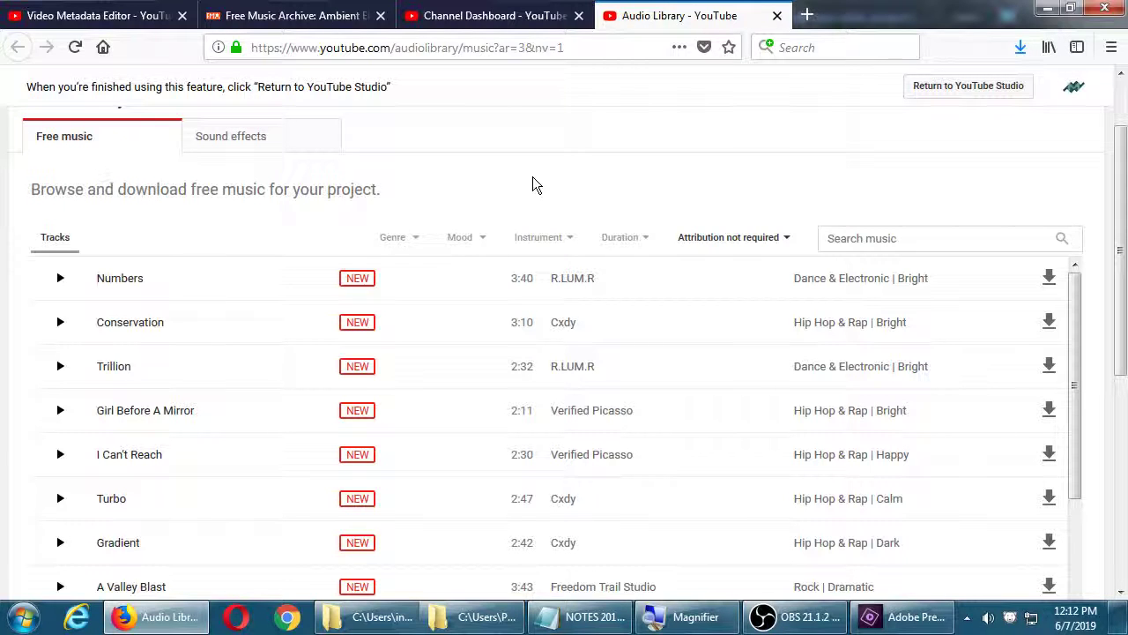
pyautogui.click(463, 251)
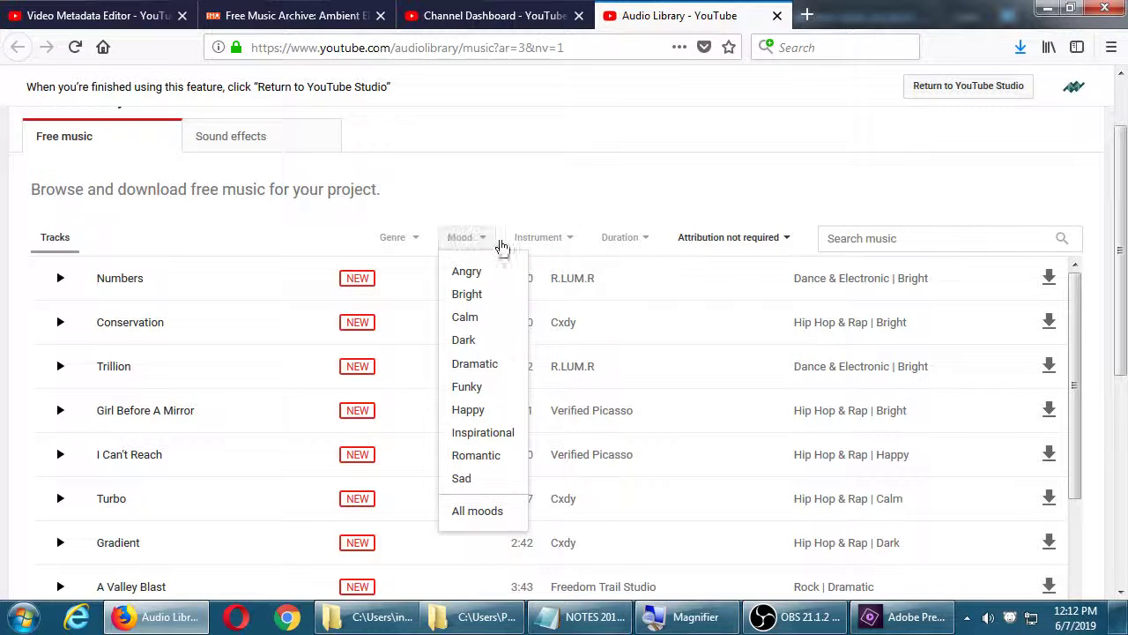
pyautogui.click(545, 240)
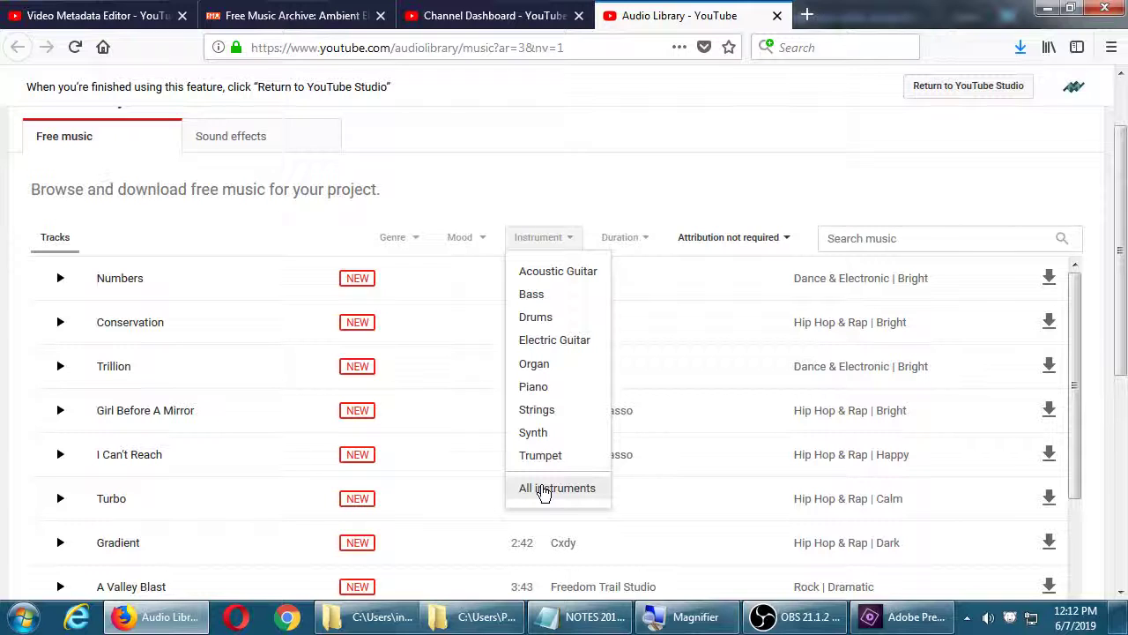
# - Search the free music for "instrumental" and filter the results by the Dark mood
pyautogui.click(866, 241)
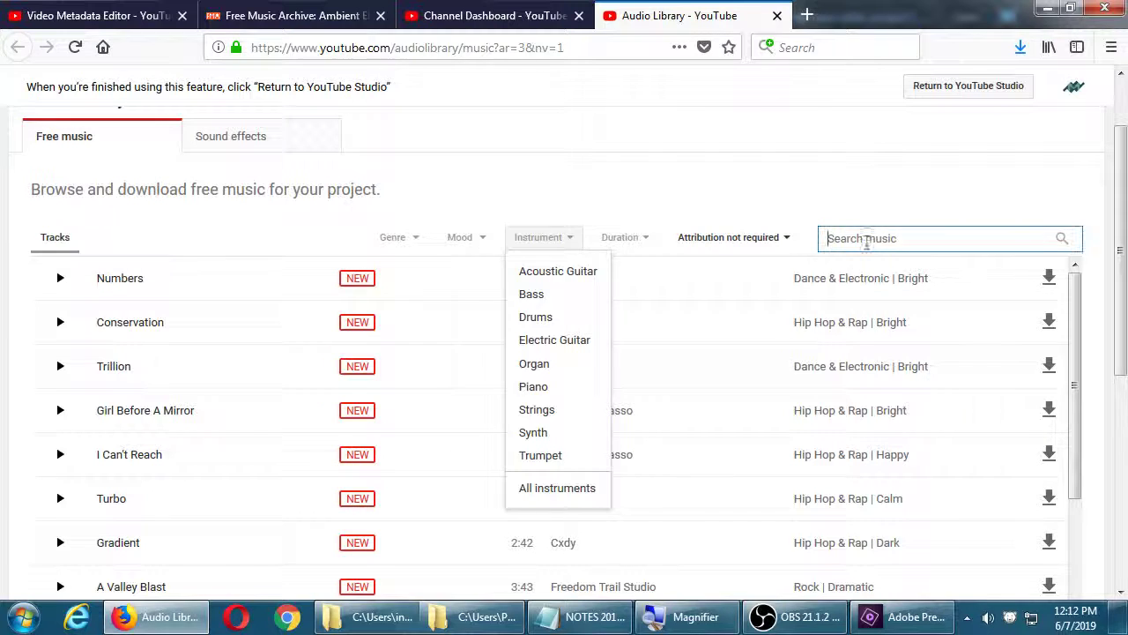
pyautogui.write('instrumental')
pyautogui.press('Return')
pyautogui.click(484, 250)
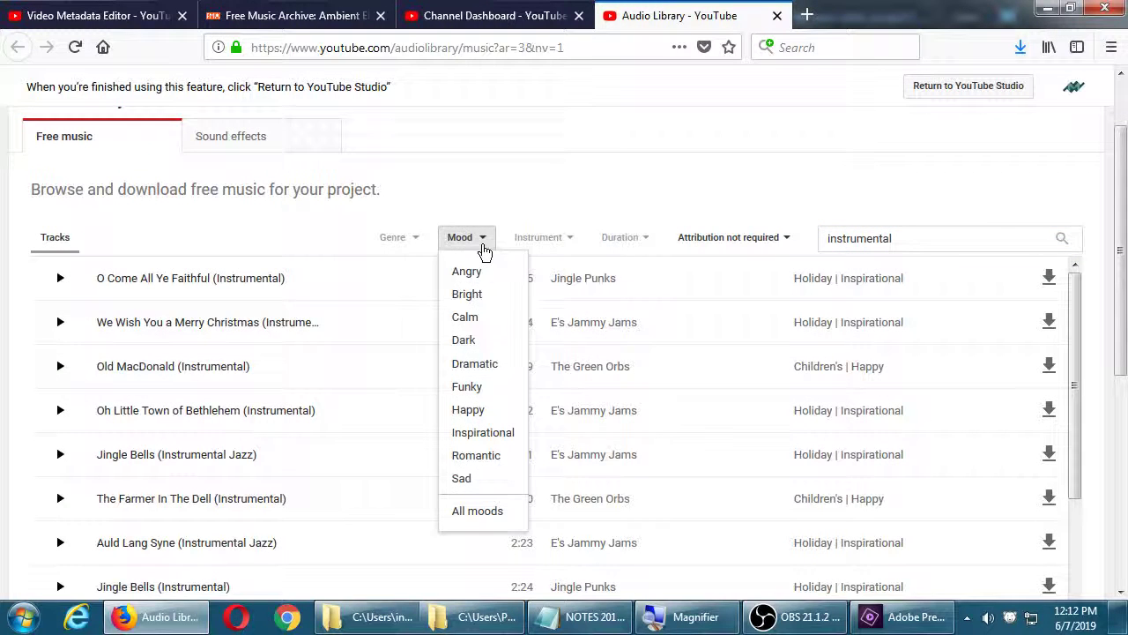
pyautogui.click(477, 339)
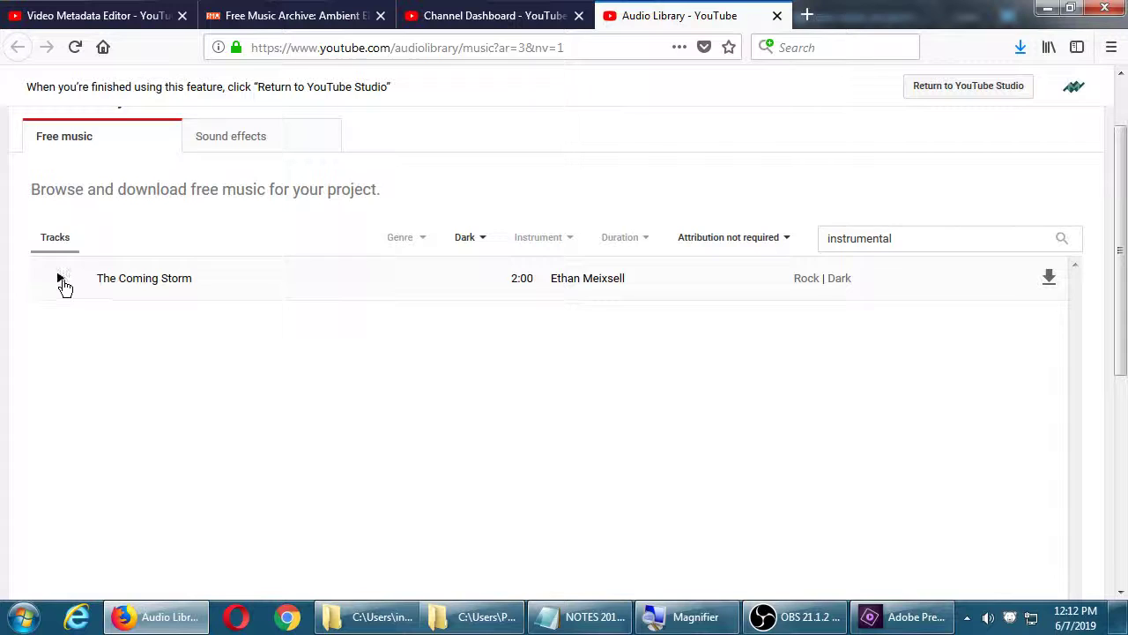
# - Briefly preview The Coming Storm and reset the mood filter to All moods, keeping the "instrumental" search
pyautogui.click(62, 281)
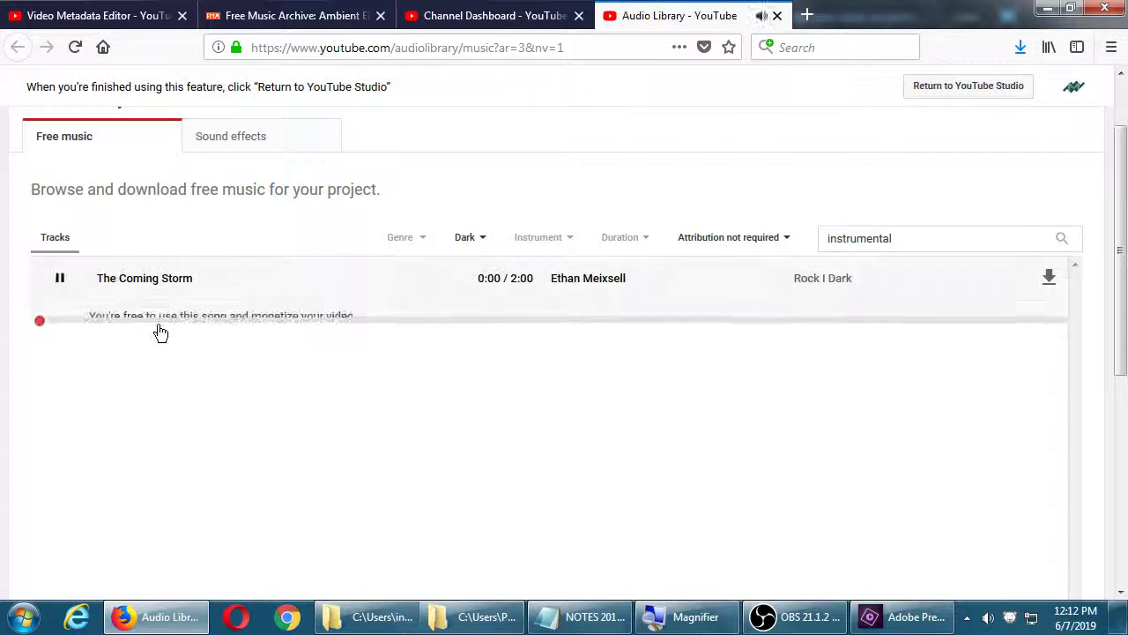
pyautogui.click(60, 281)
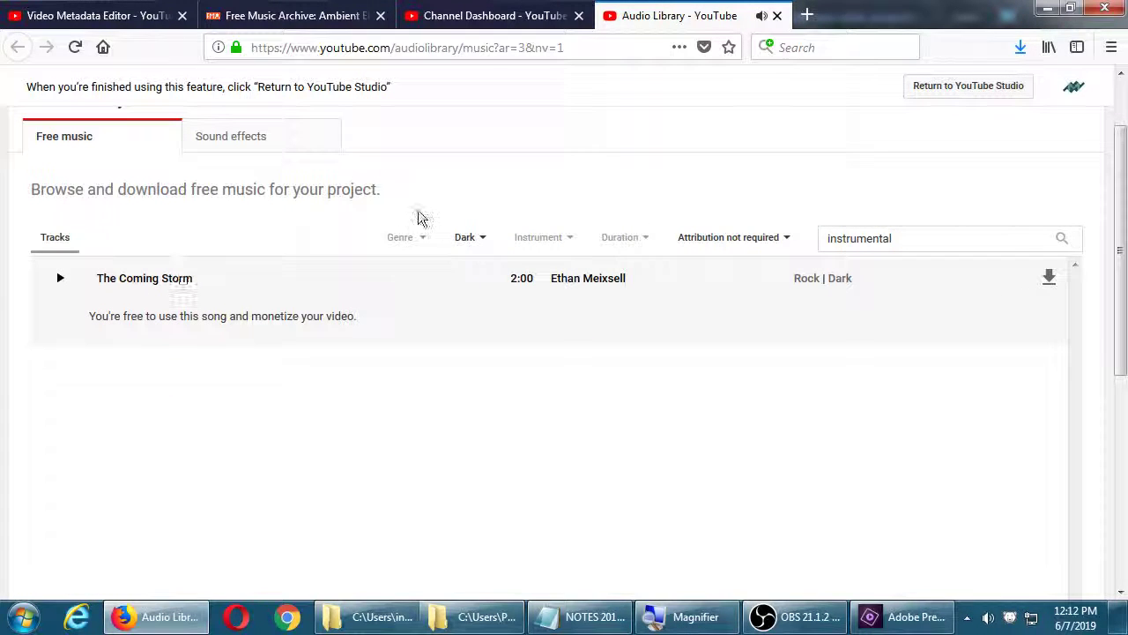
pyautogui.click(464, 238)
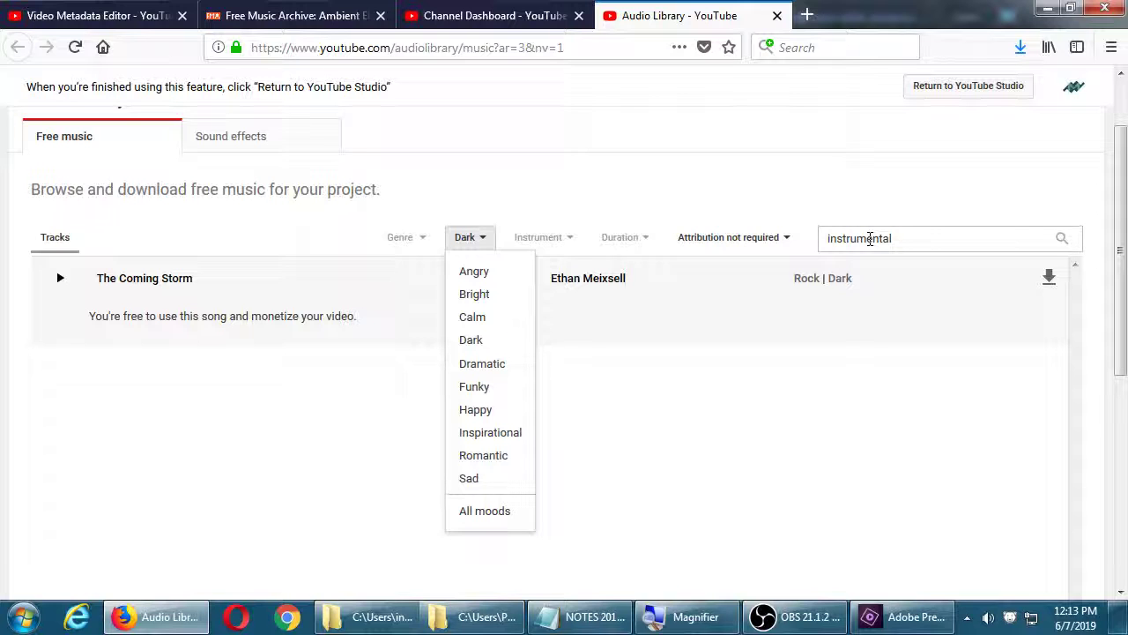
pyautogui.doubleClick(871, 238)
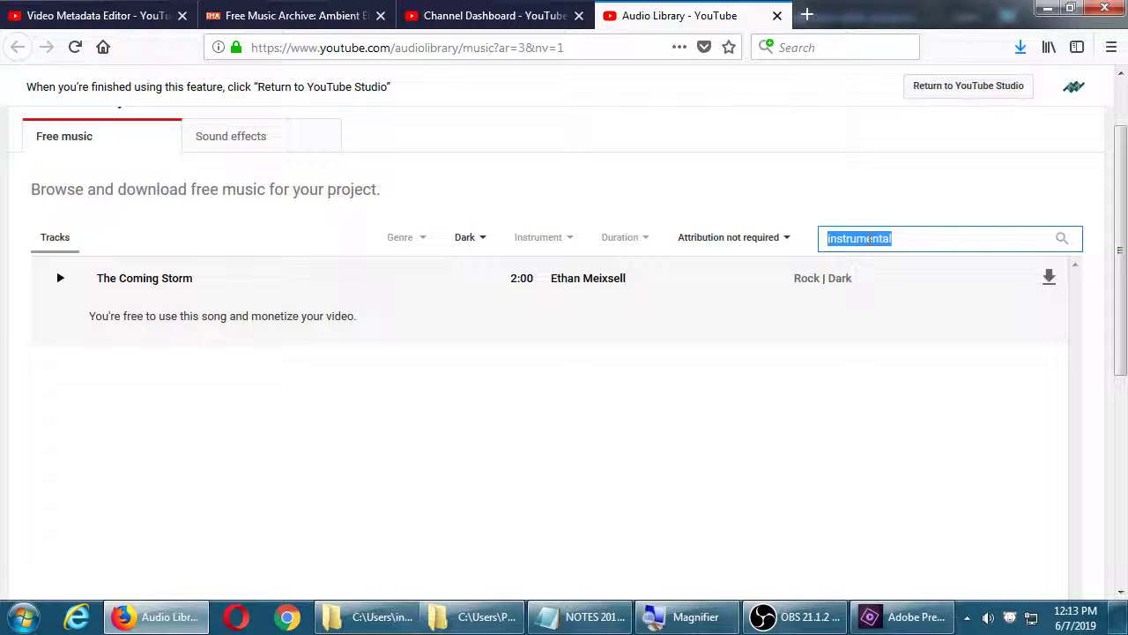
pyautogui.click(471, 240)
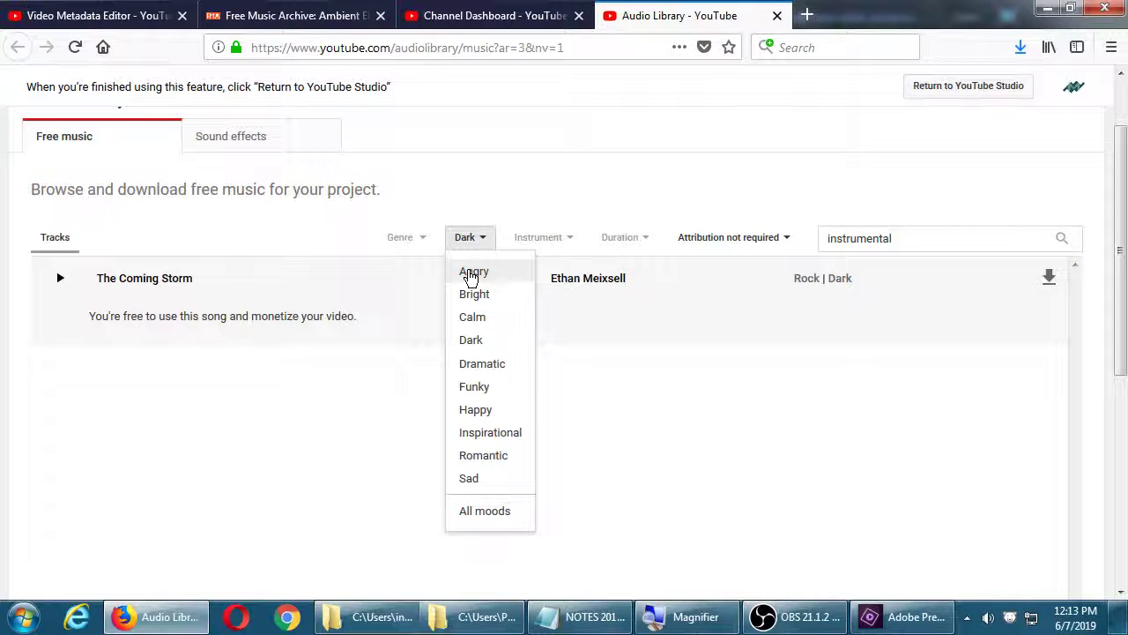
pyautogui.click(491, 519)
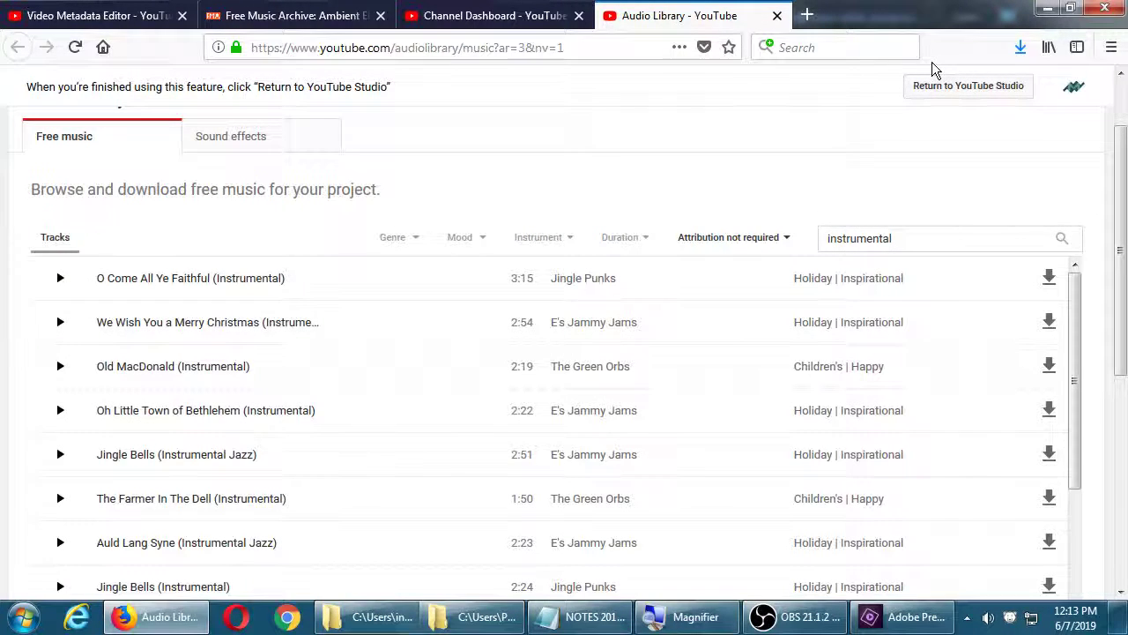
# - Show the desktop and open the instructor's VIDEO folder on the classroom data (Z:) network drive
pyautogui.press('super+d')
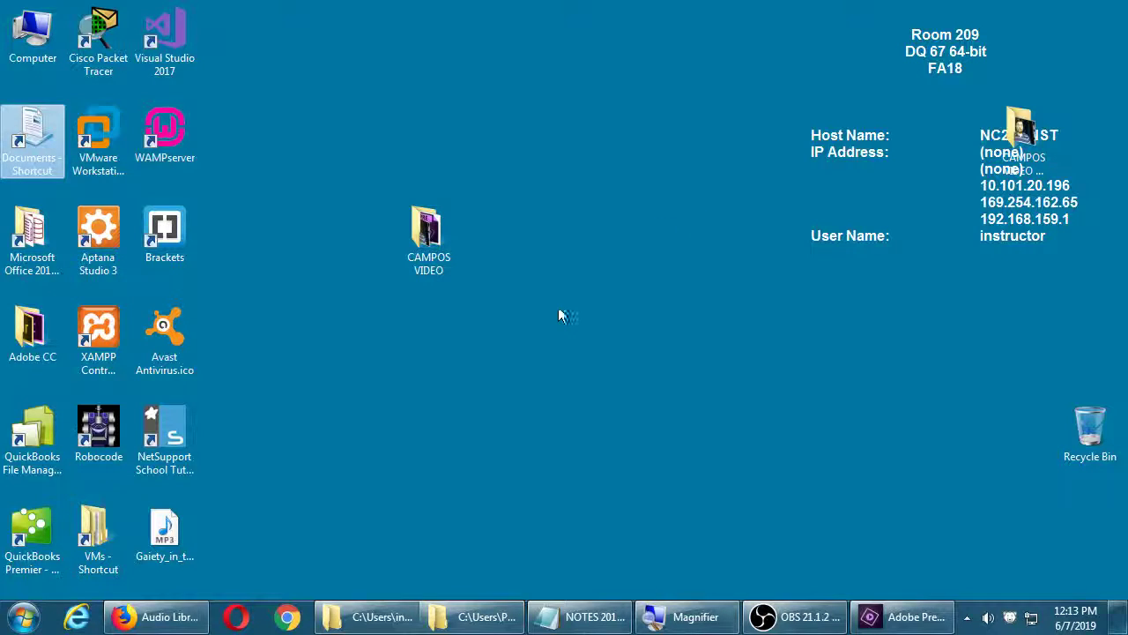
pyautogui.doubleClick(52, 47)
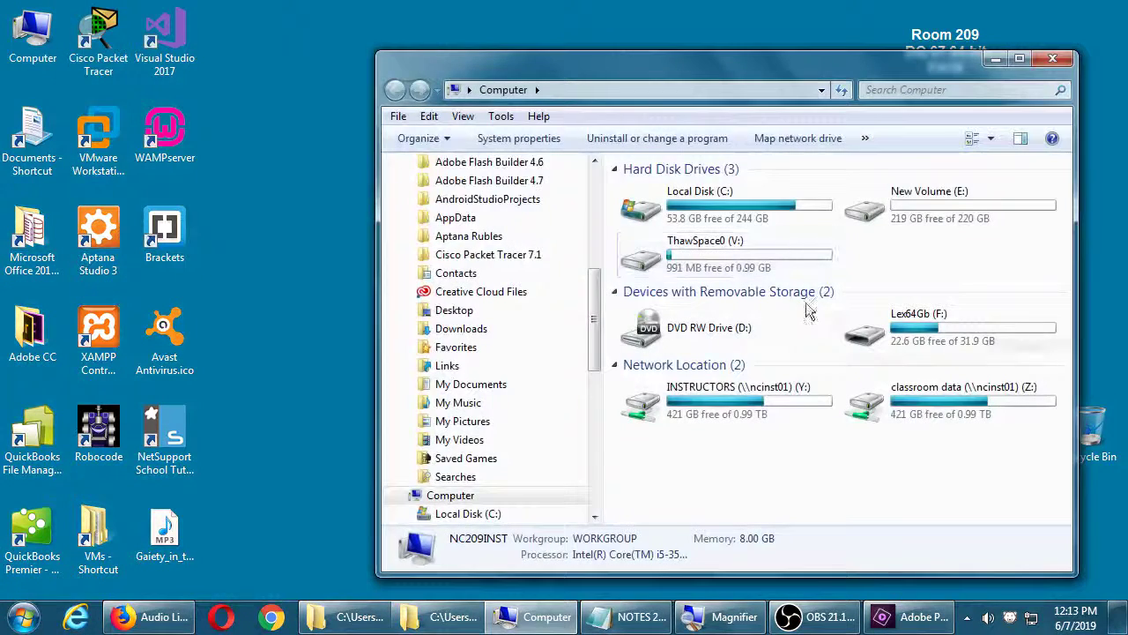
pyautogui.doubleClick(1019, 413)
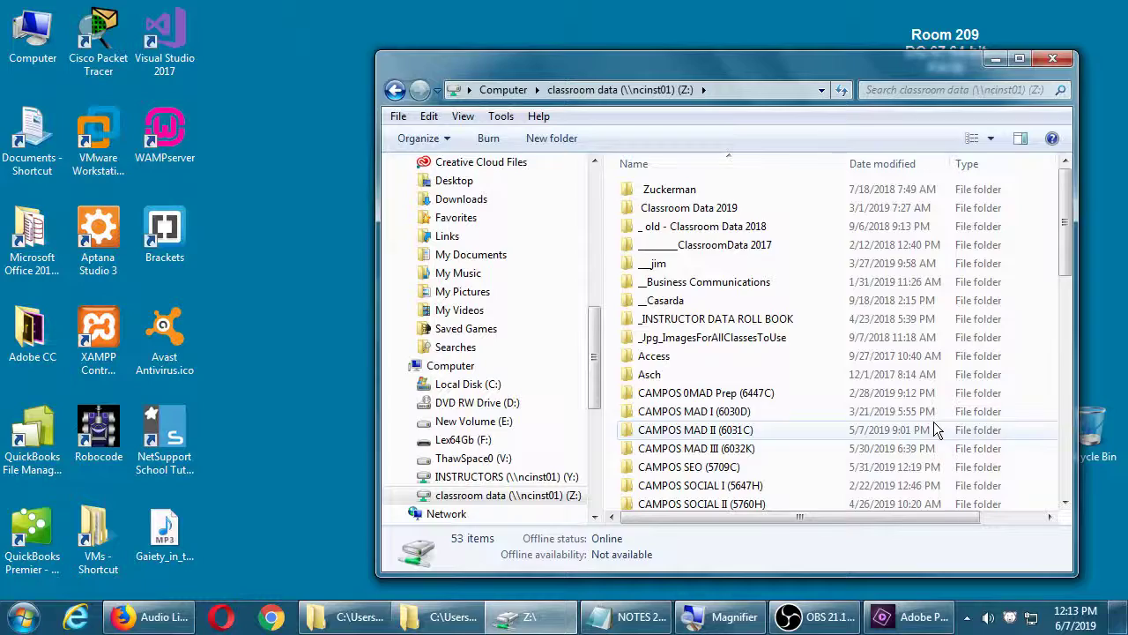
pyautogui.scroll(-1, 873, 432)
pyautogui.scroll(-2, 804, 444)
pyautogui.doubleClick(725, 389)
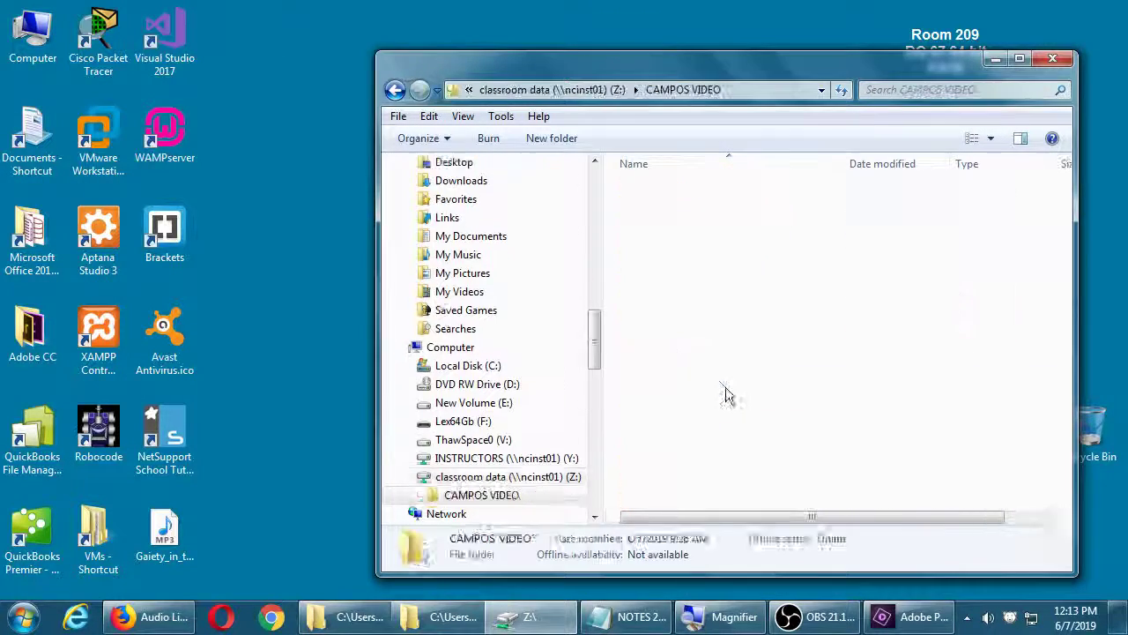
# - Bring up the local copy of the video project folder and close its window, leaving the network folder open
pyautogui.click(371, 622)
pyautogui.moveTo(934, 59); pyautogui.dragTo(873, 35)
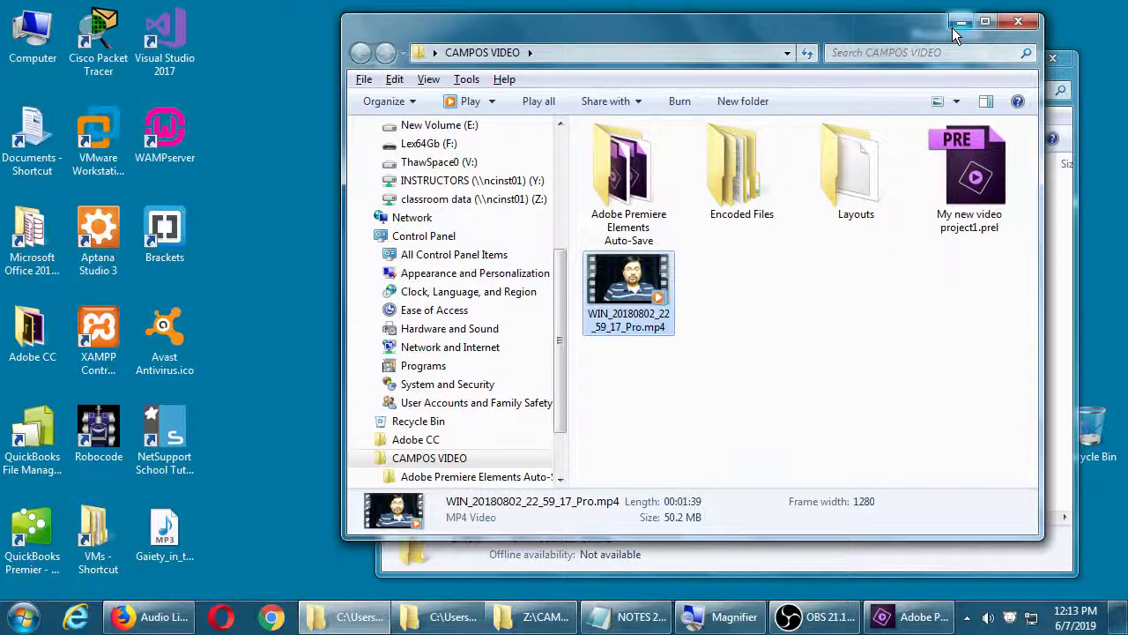
pyautogui.click(1018, 21)
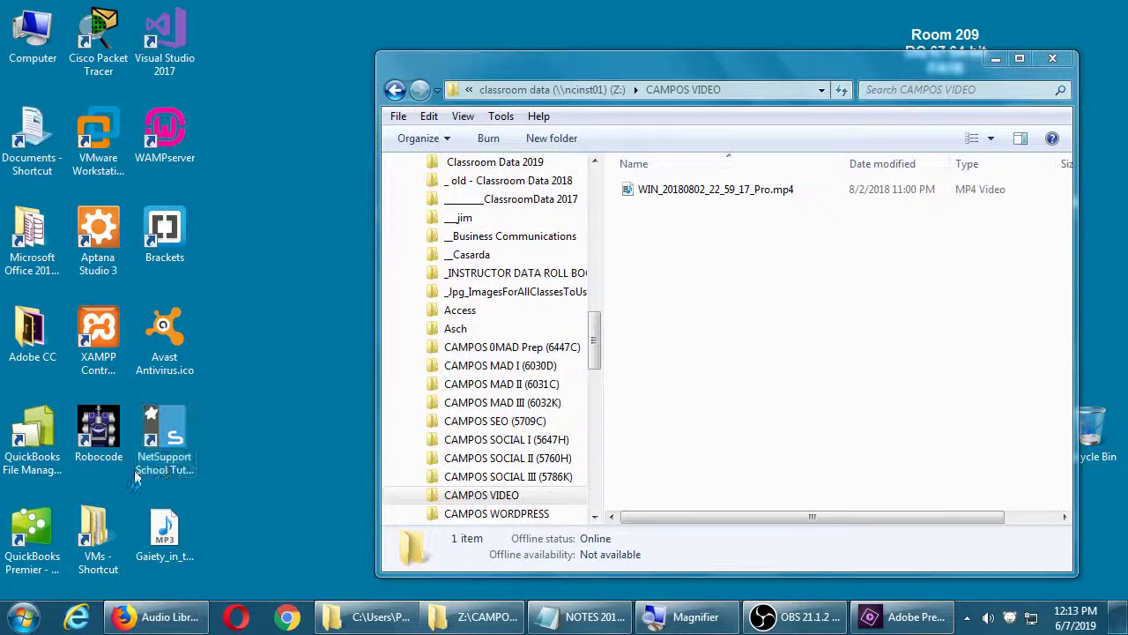
# - Copy Gaiety_in_the_Golden_Age.mp3 from the desktop into the network video folder and close the remaining folder windows
pyautogui.moveTo(172, 551); pyautogui.dragTo(774, 344)
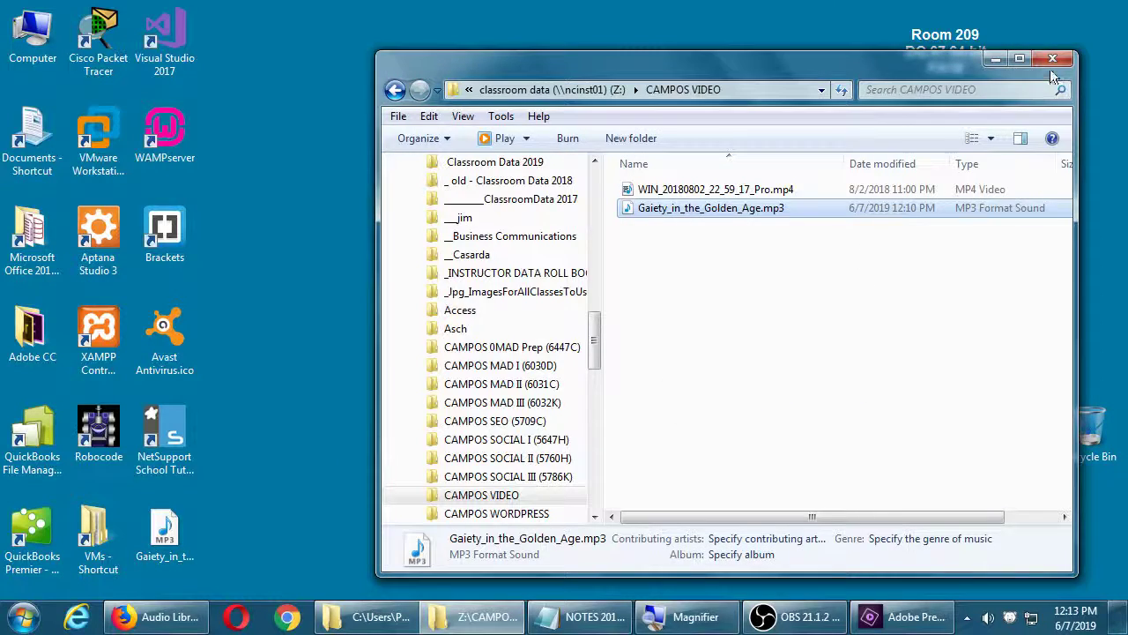
pyautogui.click(1062, 61)
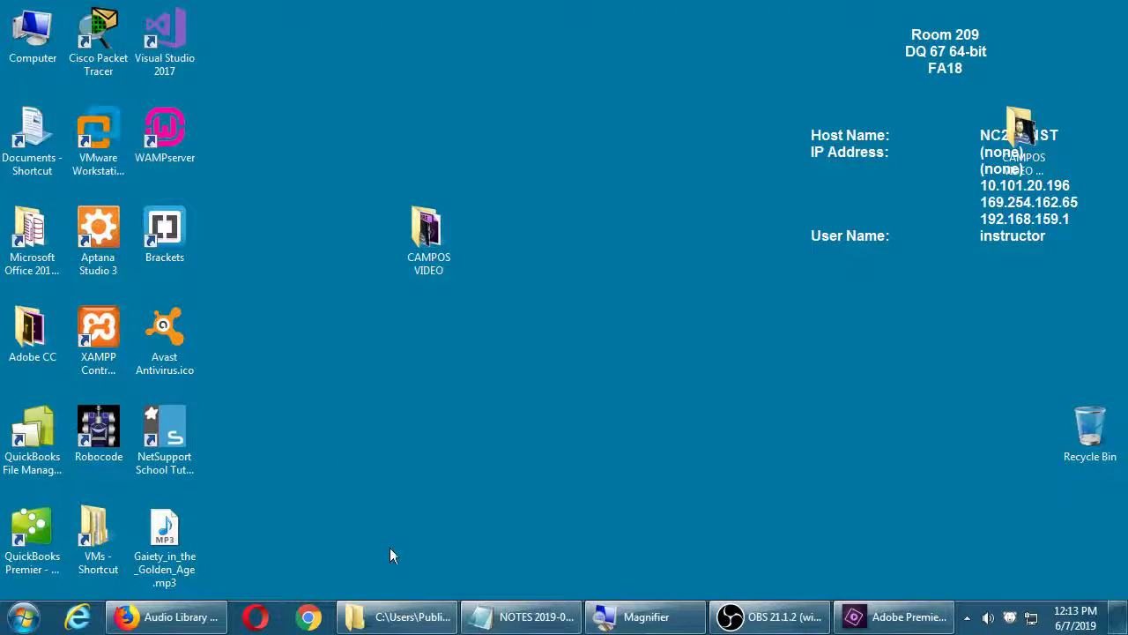
pyautogui.click(420, 621)
pyautogui.click(1030, 35)
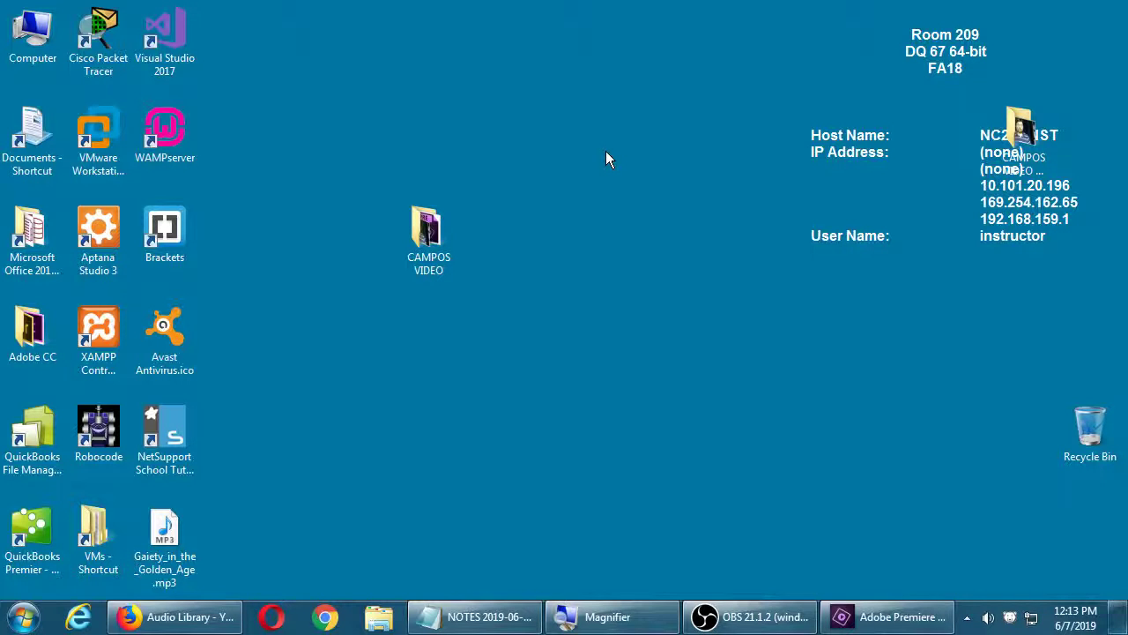
# - Open the instructor's VIDEO folder on the classroom data (Z:) drive, keeping the desktop video folder uncovered beside the window
pyautogui.doubleClick(45, 37)
pyautogui.moveTo(639, 59); pyautogui.dragTo(731, 69)
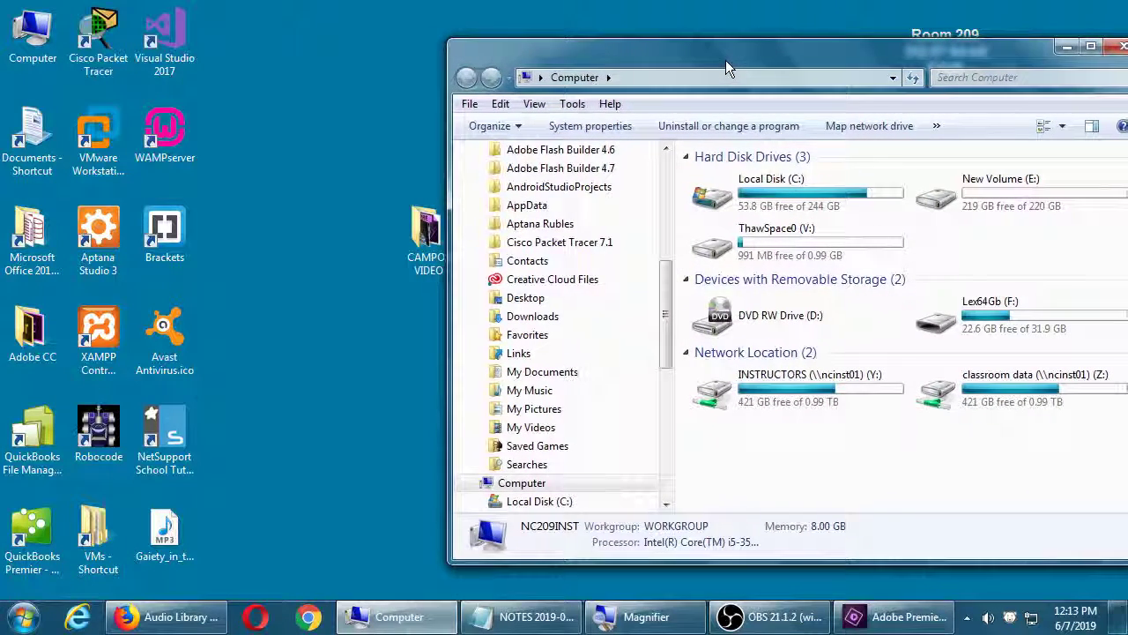
pyautogui.moveTo(423, 240); pyautogui.dragTo(300, 240)
pyautogui.moveTo(683, 55); pyautogui.dragTo(613, 55)
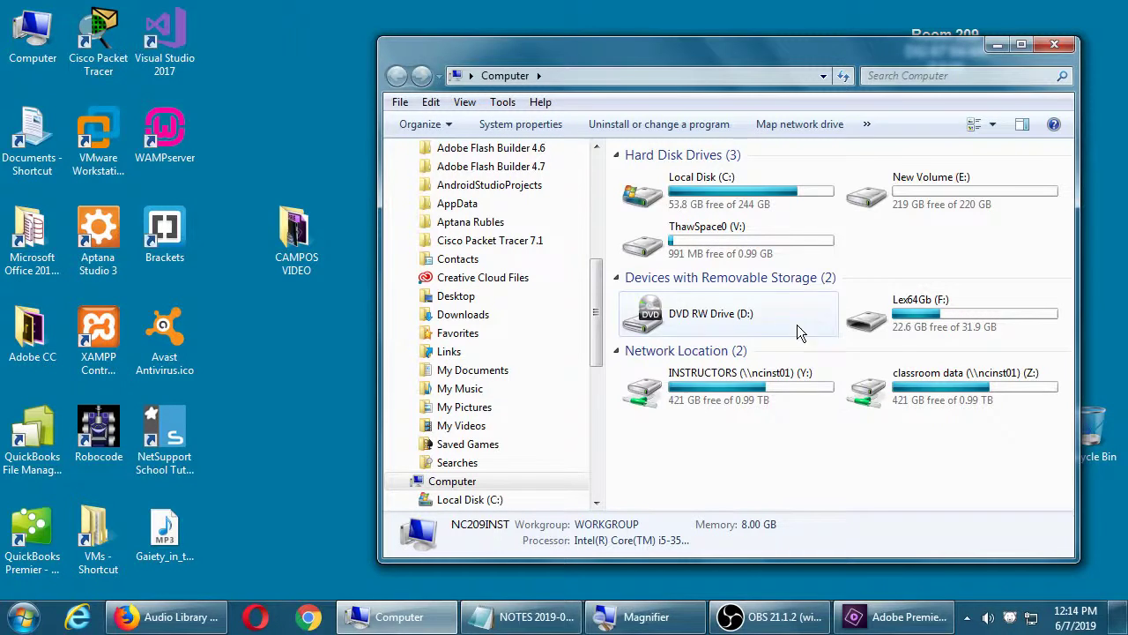
pyautogui.doubleClick(921, 379)
pyautogui.scroll(-4, 825, 353)
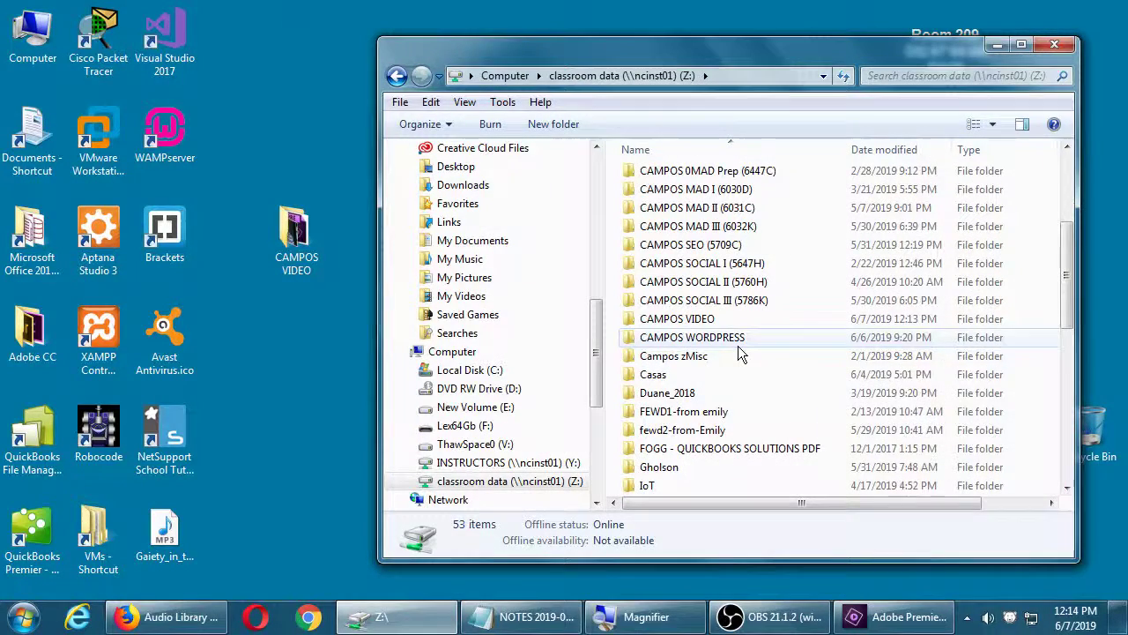
pyautogui.doubleClick(721, 319)
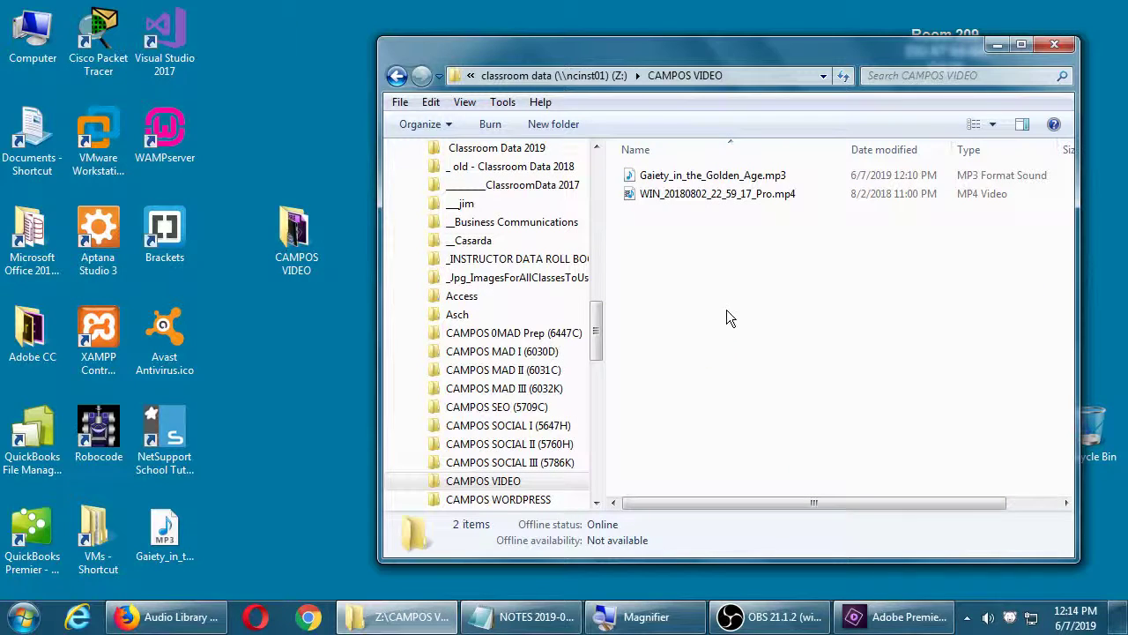
# - Copy Gaiety_in_the_Golden_Age.mp3 from the network folder into the desktop video folder, open that local folder and close the network window
pyautogui.click(698, 179)
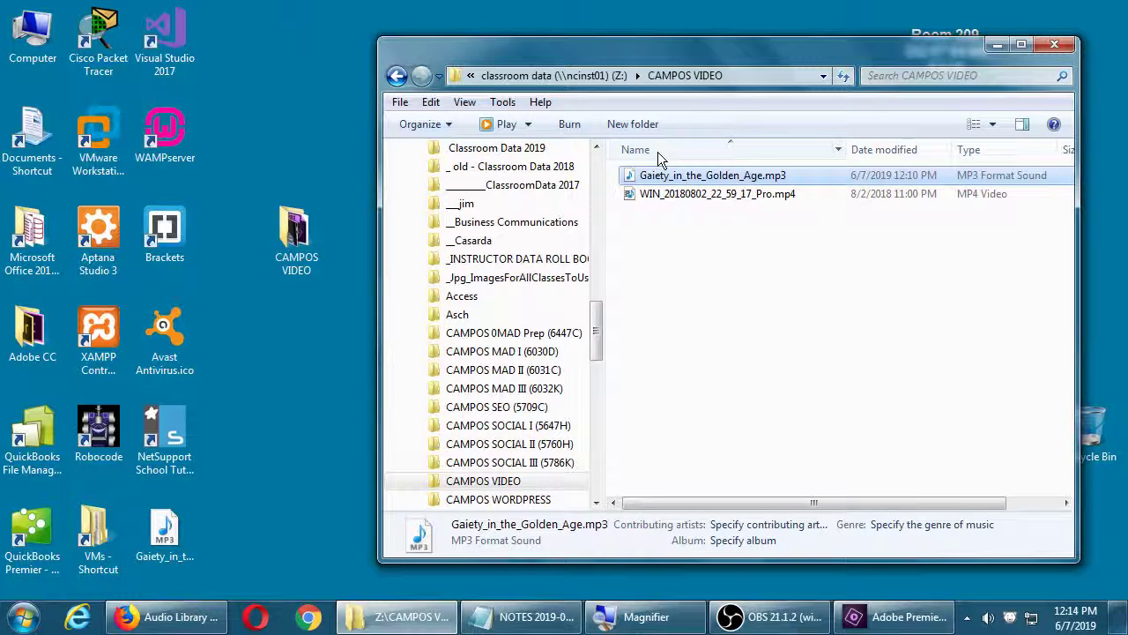
pyautogui.moveTo(671, 187); pyautogui.dragTo(299, 237)
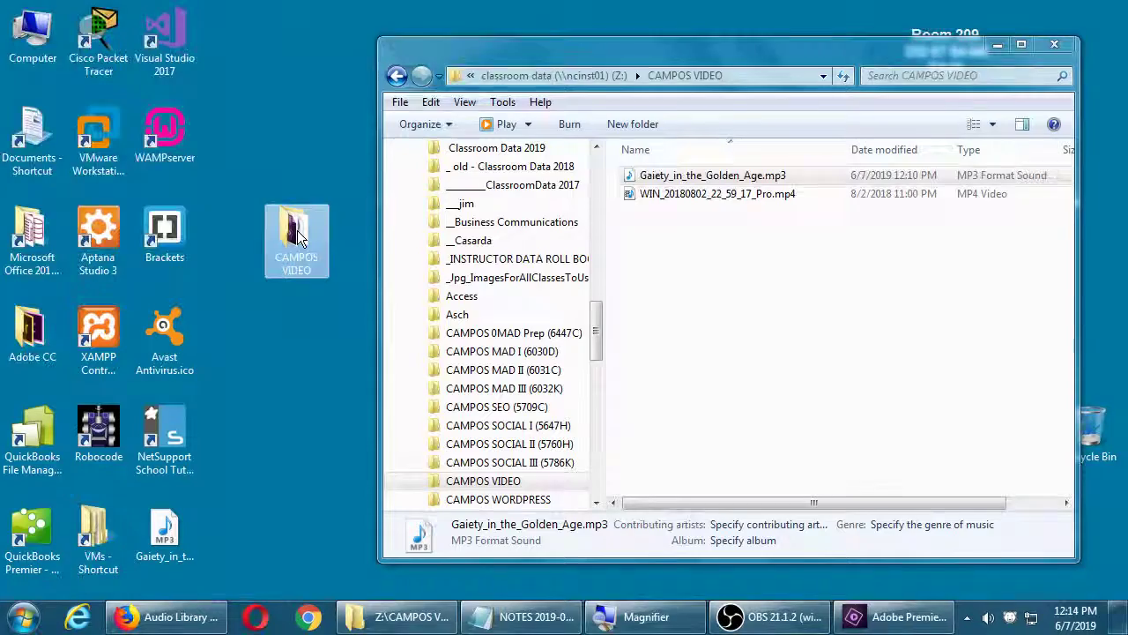
pyautogui.doubleClick(298, 236)
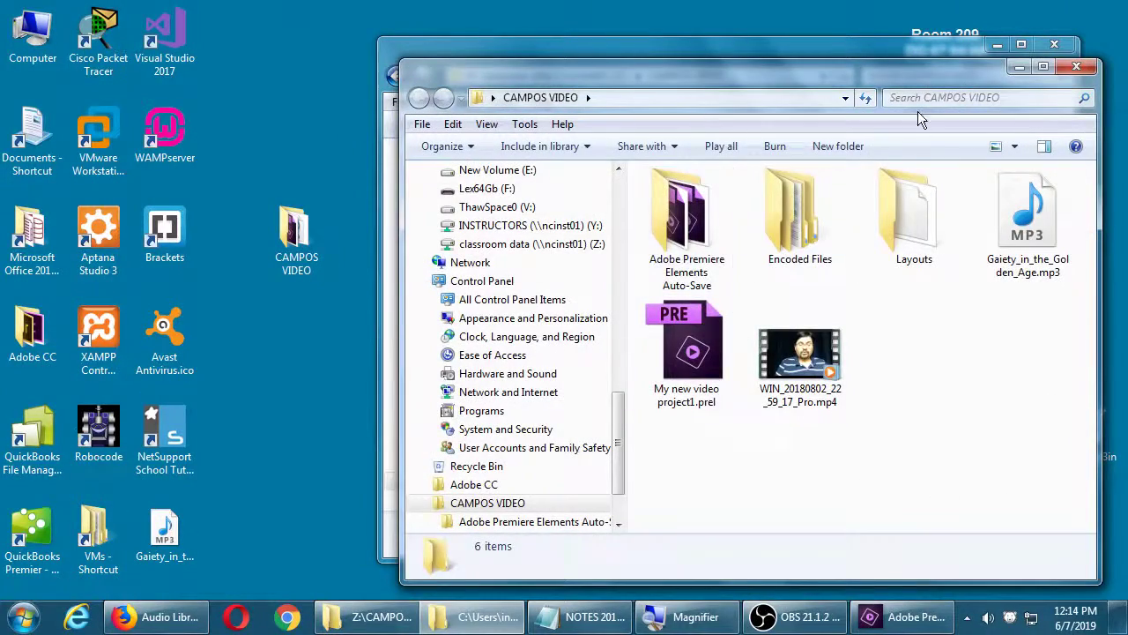
pyautogui.click(1054, 42)
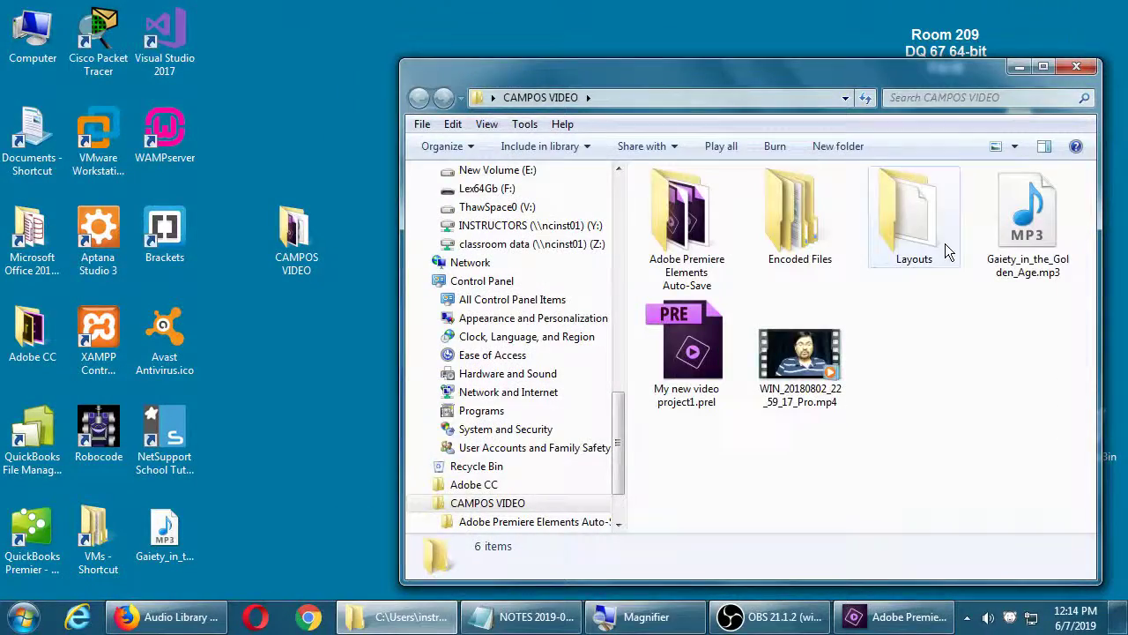
# - Review the local project folder's contents: the source video, the music file, the .prel project file and the auto-save, encoded files and layouts folders
pyautogui.click(809, 361)
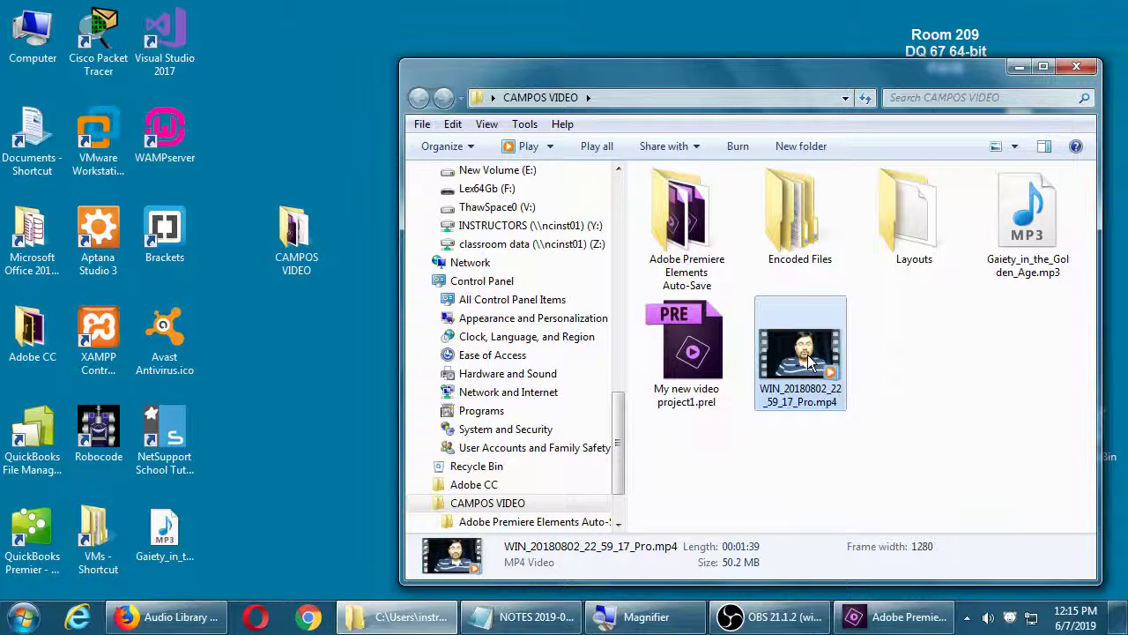
pyautogui.click(1016, 199)
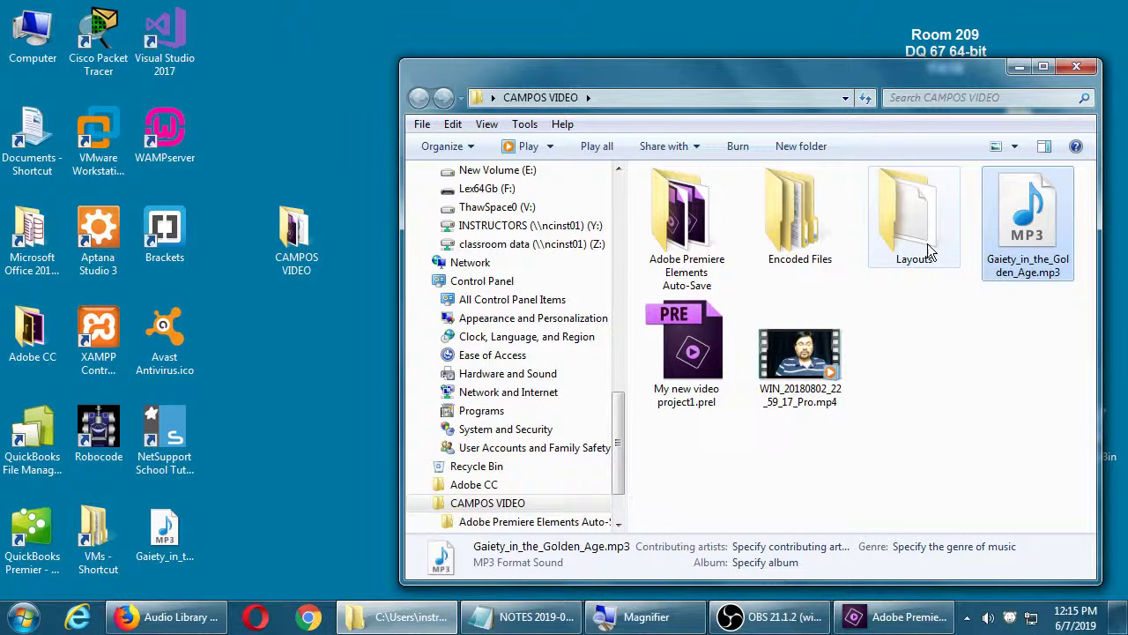
pyautogui.click(686, 353)
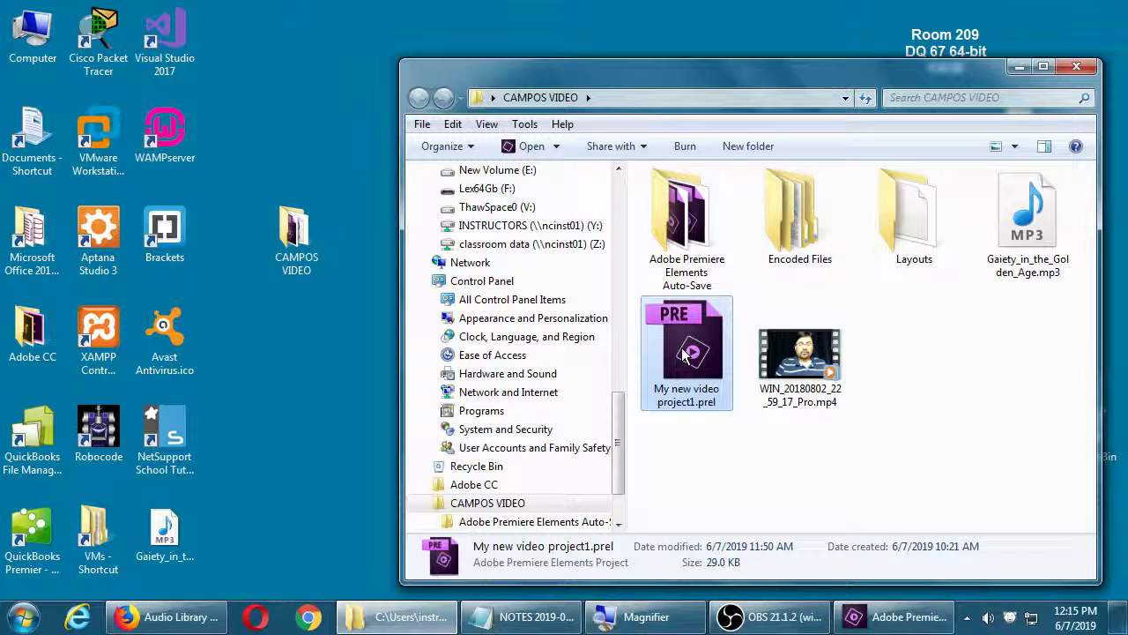
pyautogui.click(688, 221)
pyautogui.click(799, 218)
pyautogui.press('Right')
pyautogui.press('Left')
pyautogui.press('Left')
pyautogui.press('Right')
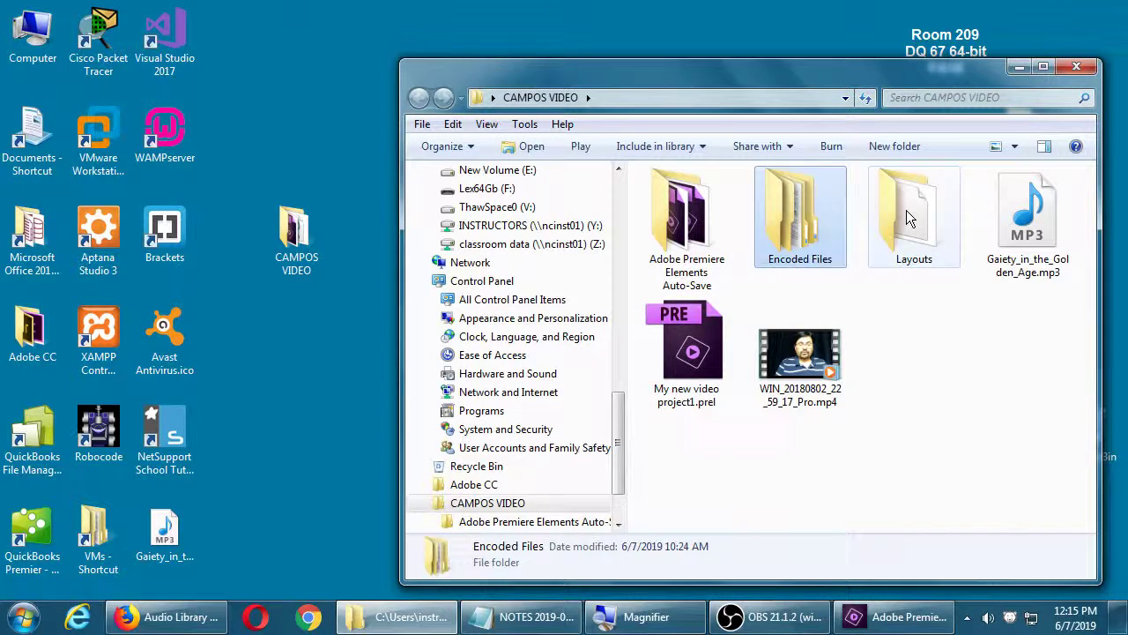
pyautogui.press('Right')
# - Switch to Adobe Premiere Elements, show the project assets and import Gaiety_in_the_Golden_Age.mp3 from the local video folder into them
pyautogui.click(899, 617)
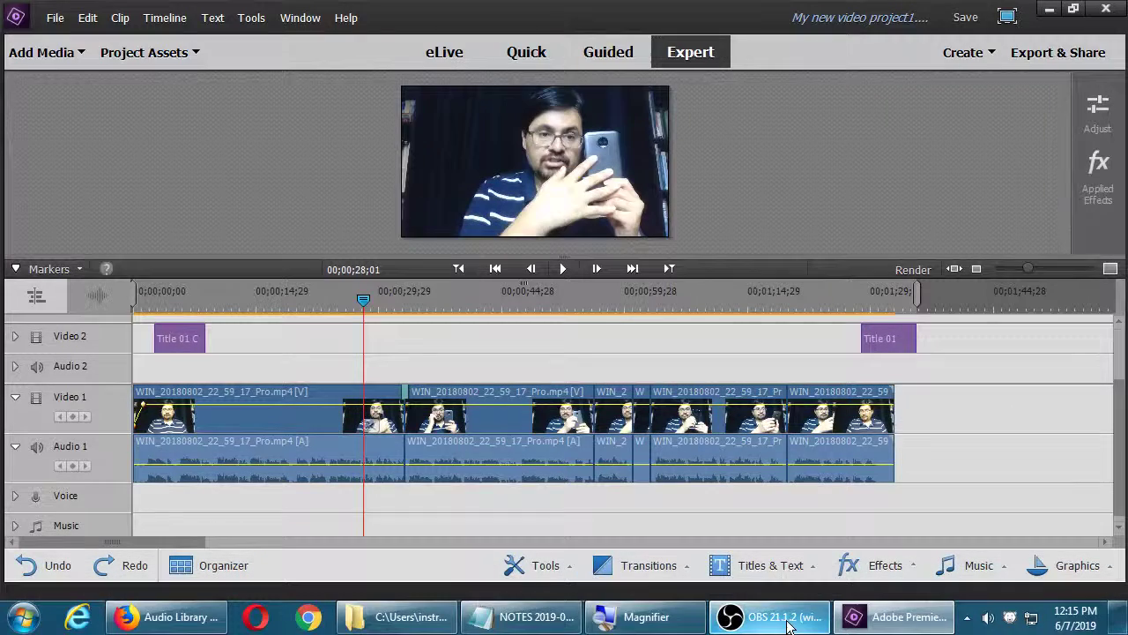
pyautogui.click(164, 59)
pyautogui.click(408, 617)
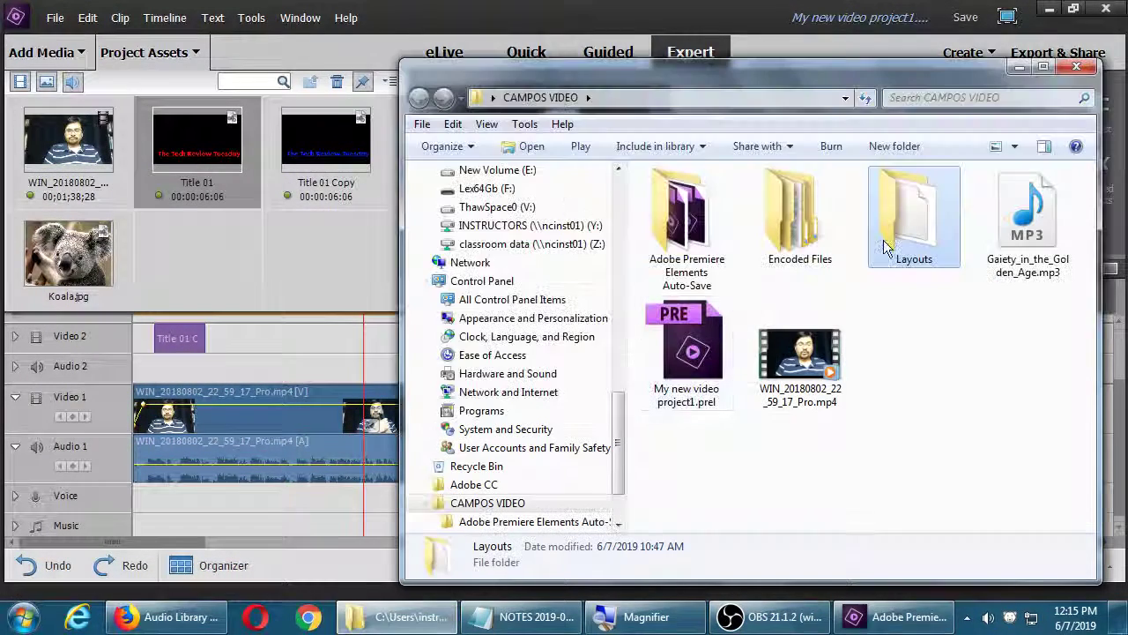
pyautogui.press('Right')
pyautogui.moveTo(1030, 220); pyautogui.dragTo(209, 274)
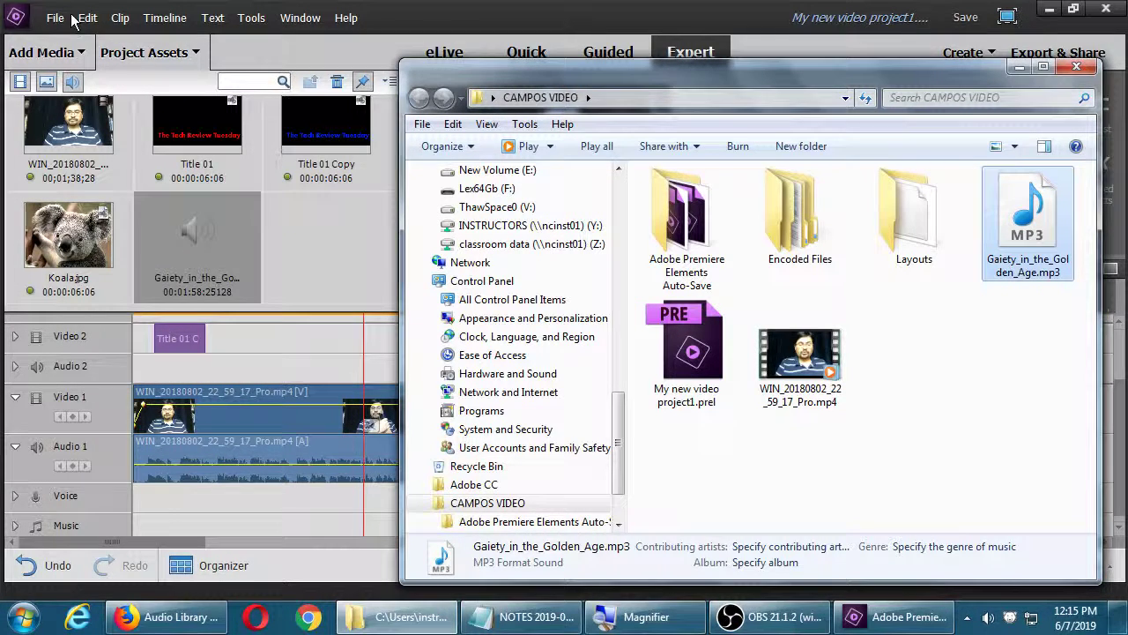
# - Enlarge the timeline area and place Gaiety_in_the_Golden_Age.mp3 on the Music track, starting at the very beginning
pyautogui.click(300, 181)
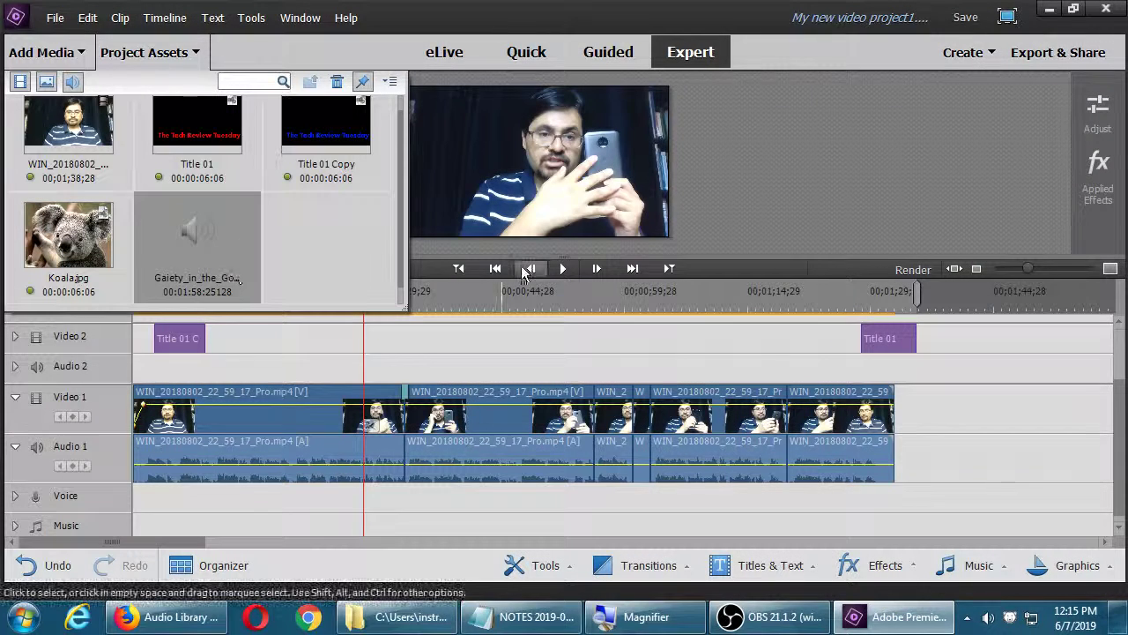
pyautogui.moveTo(526, 259); pyautogui.dragTo(525, 226)
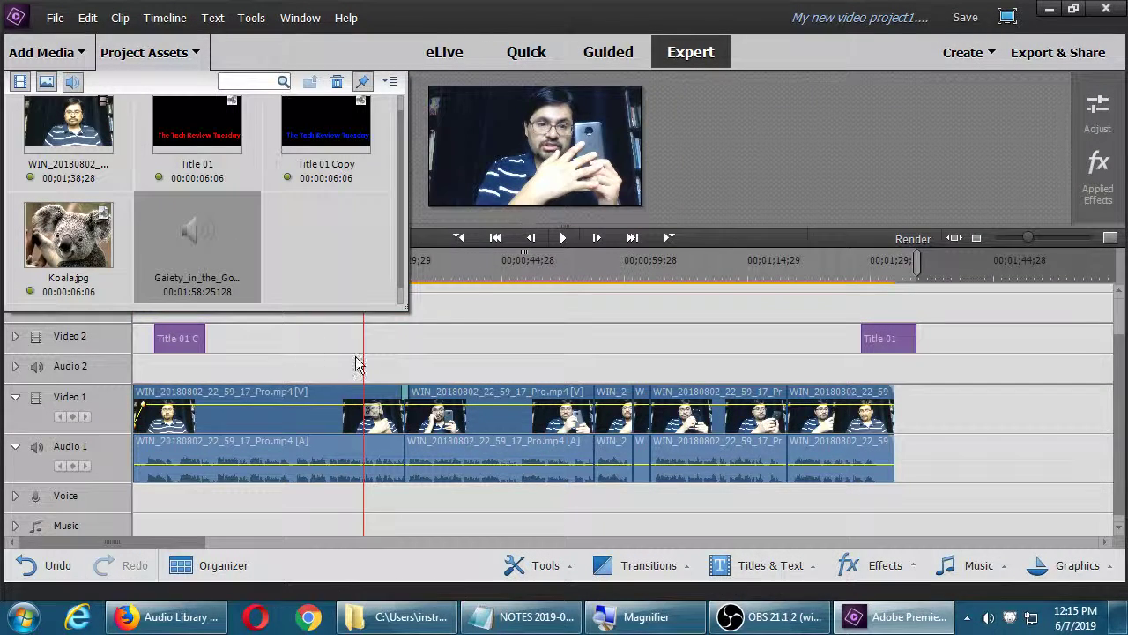
pyautogui.scroll(-1, 414, 363)
pyautogui.moveTo(207, 463); pyautogui.dragTo(119, 520)
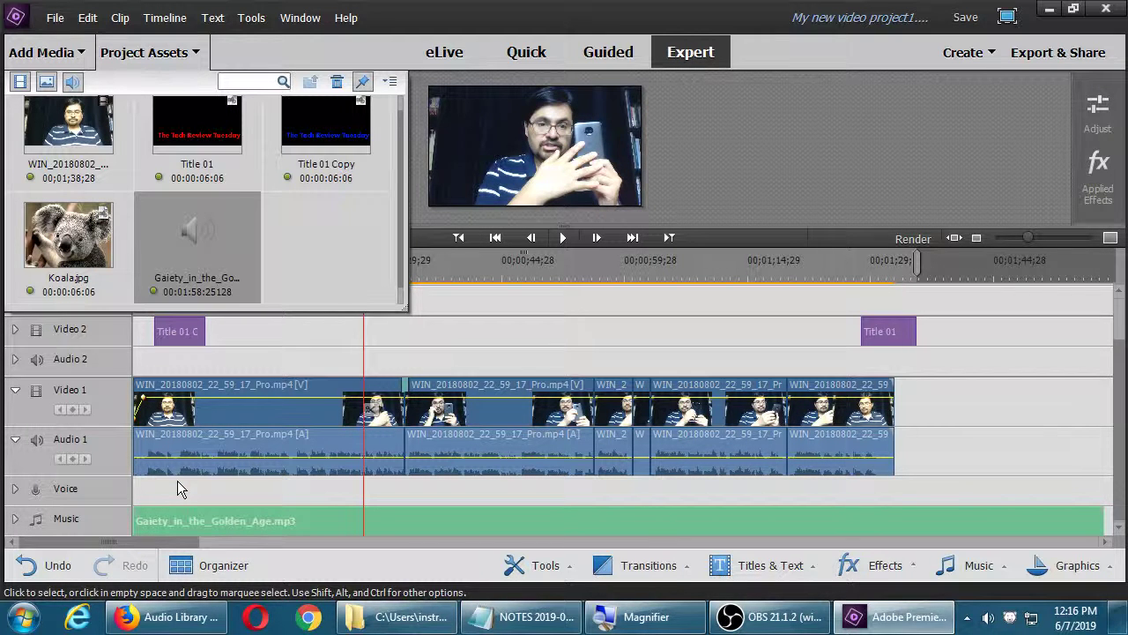
pyautogui.moveTo(210, 521); pyautogui.dragTo(150, 521)
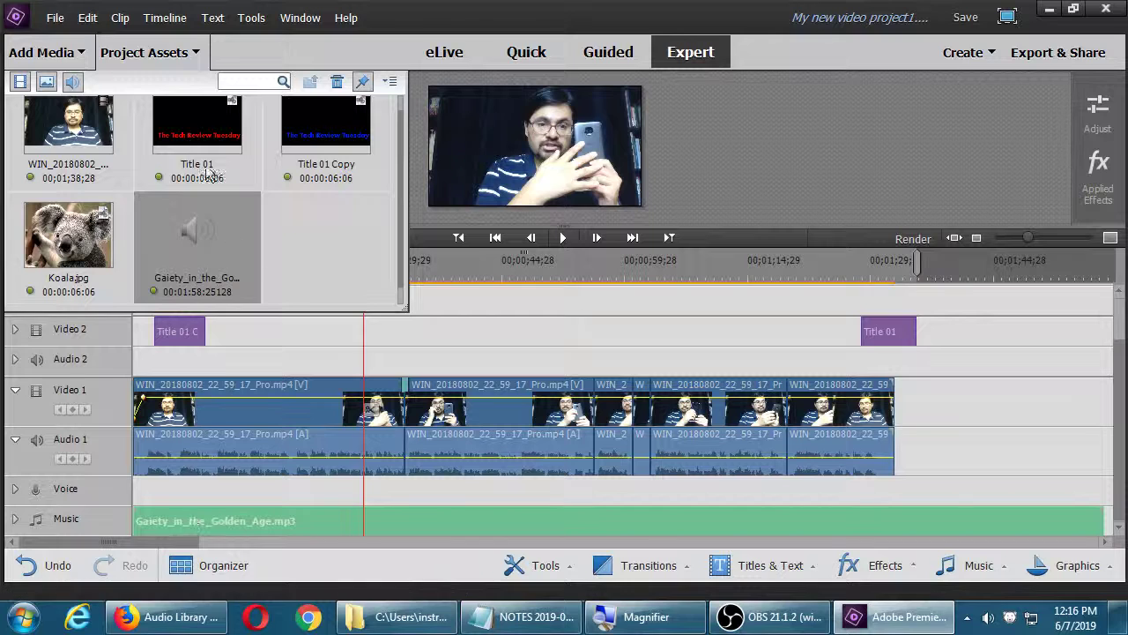
# - Hide the project assets, enlarge the timeline further and play the video from the start for about seven seconds with the music
pyautogui.click(170, 64)
pyautogui.moveTo(262, 227); pyautogui.dragTo(262, 193)
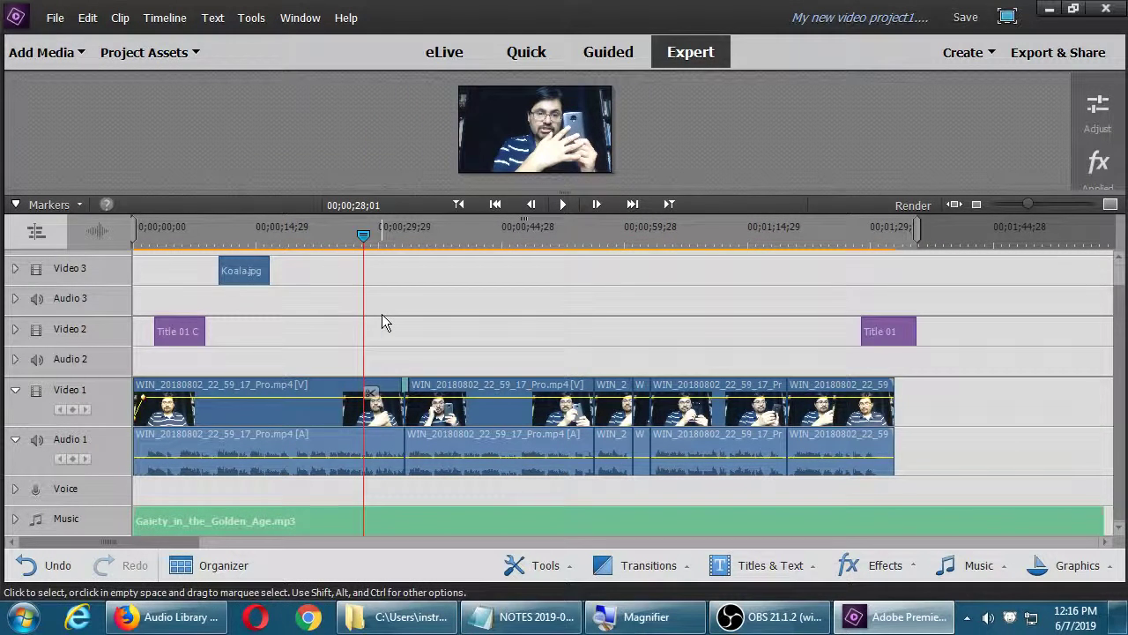
pyautogui.click(381, 314)
pyautogui.press('Home')
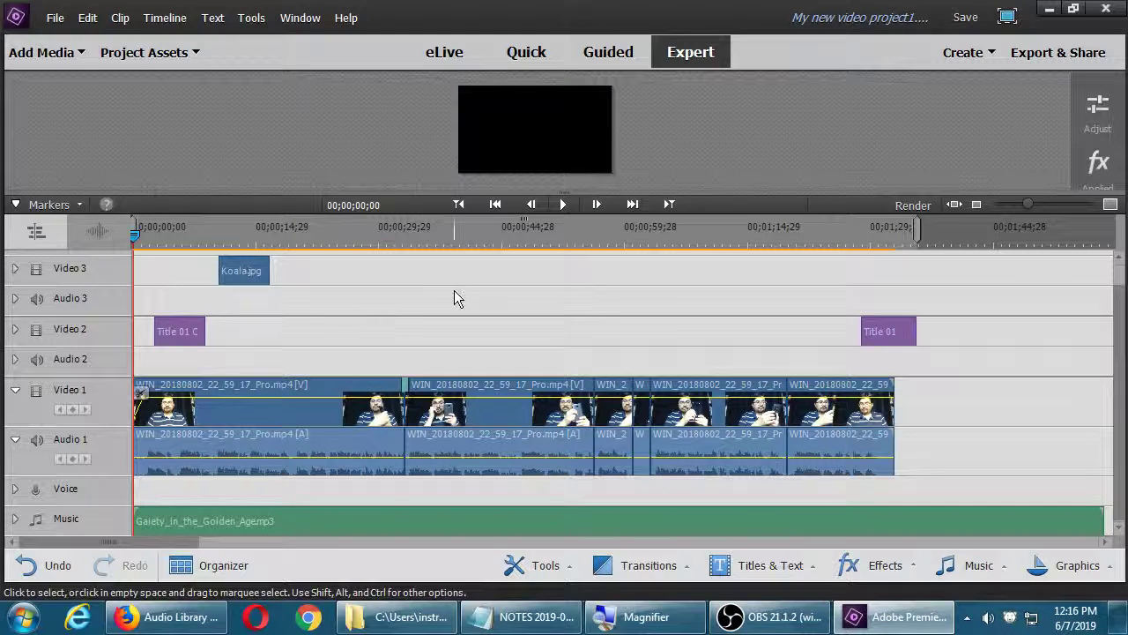
pyautogui.press('space')
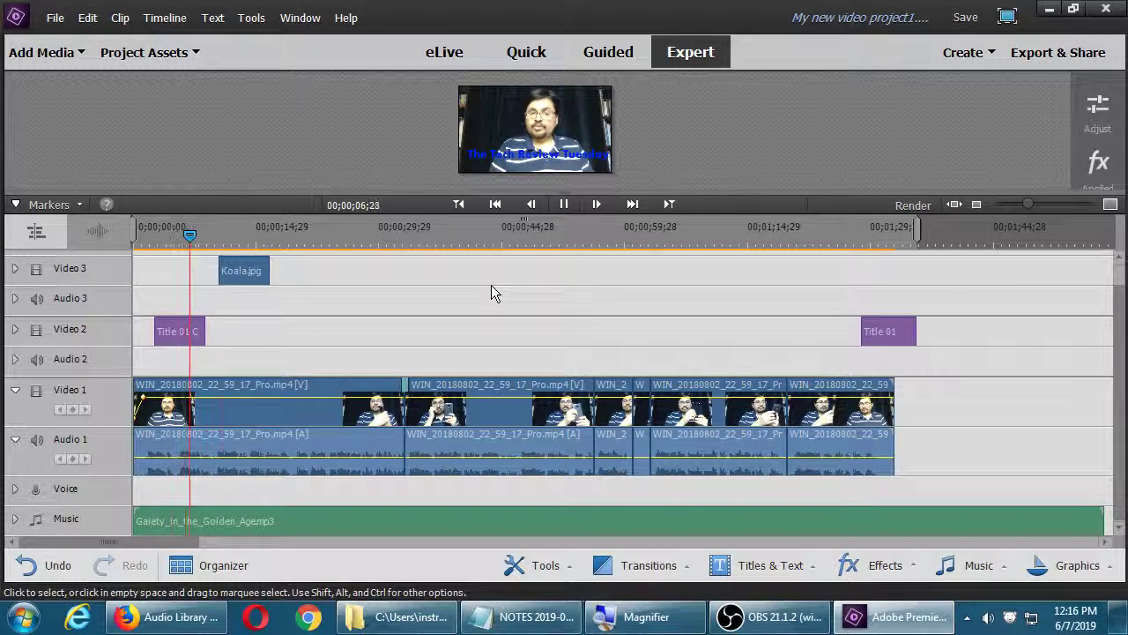
pyautogui.press('space')
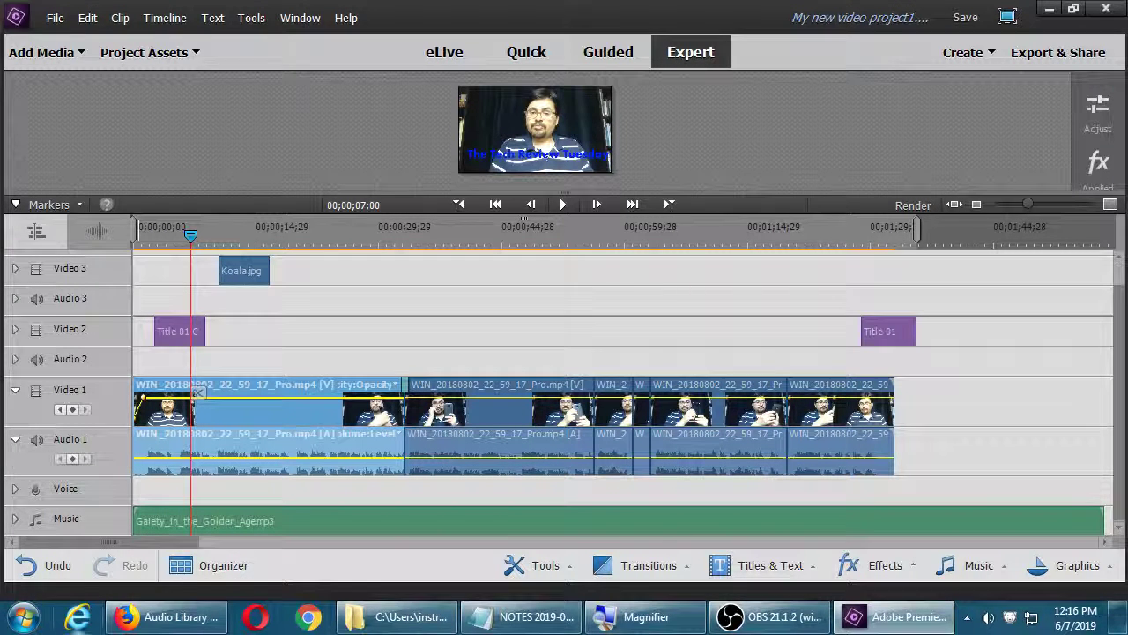
# - Expand the Music track to show its waveform and slightly lower the music clip's volume line
pyautogui.click(15, 520)
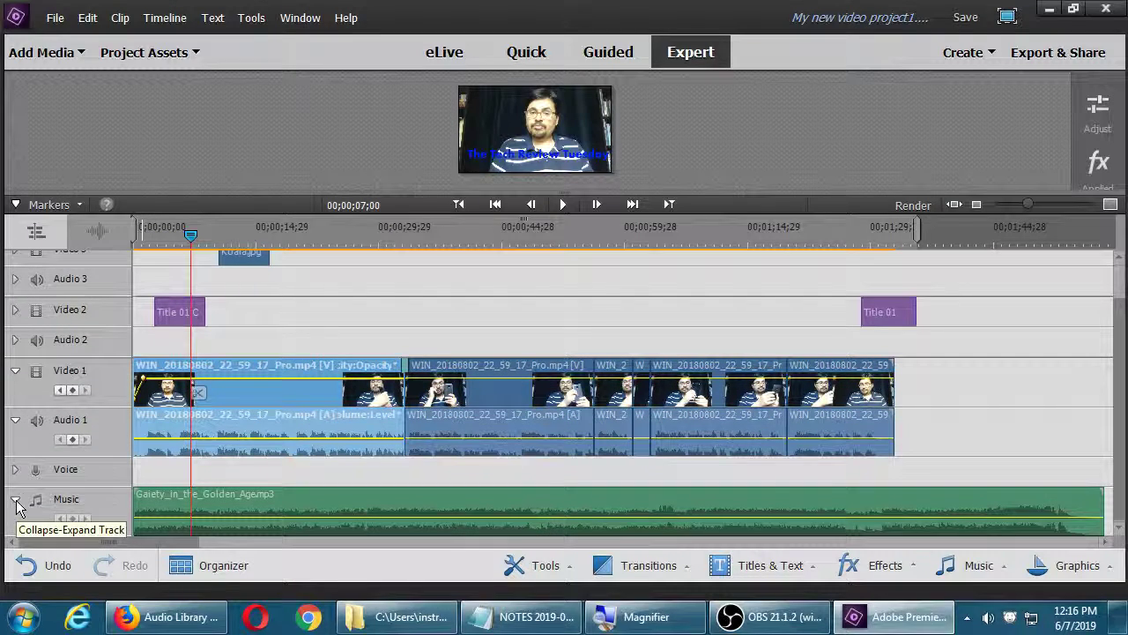
pyautogui.click(16, 501)
pyautogui.click(16, 524)
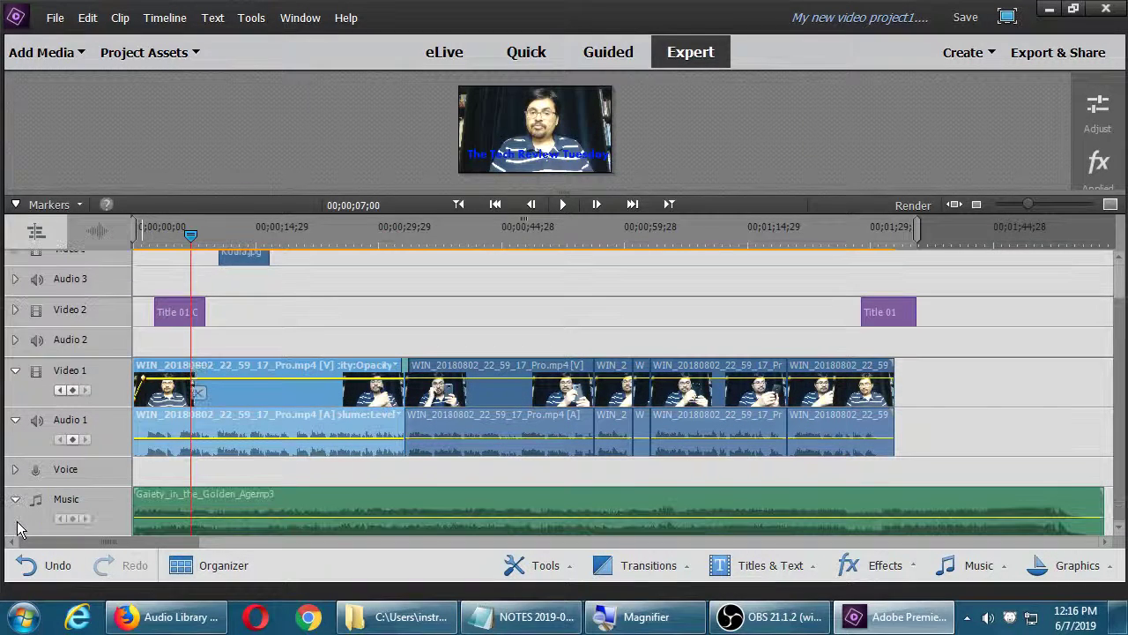
pyautogui.click(16, 501)
pyautogui.click(16, 519)
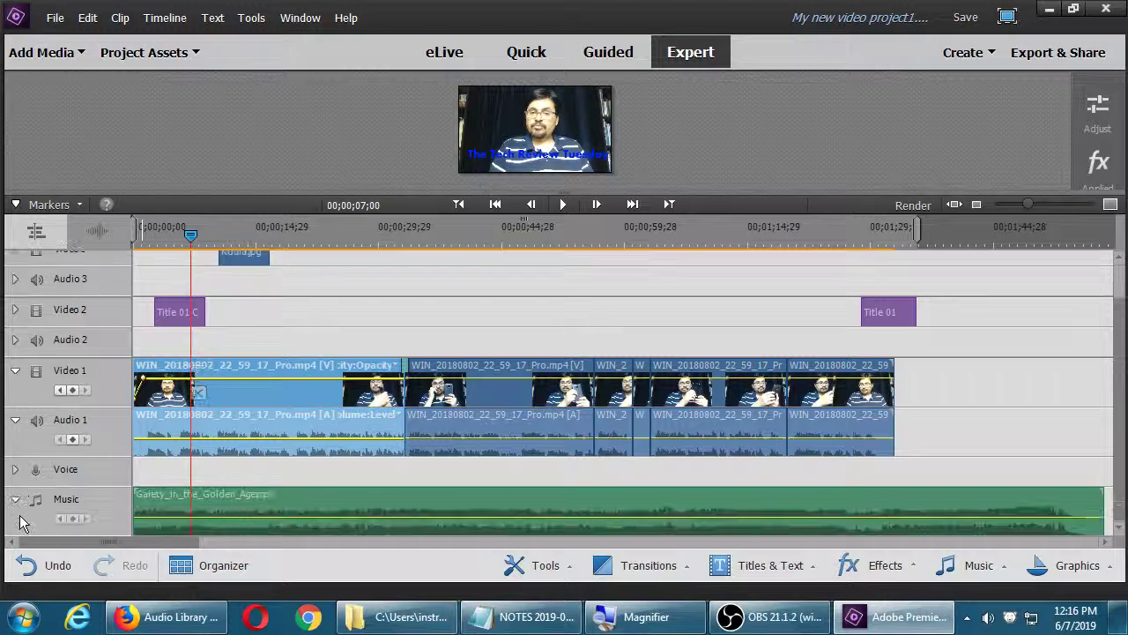
pyautogui.click(513, 518)
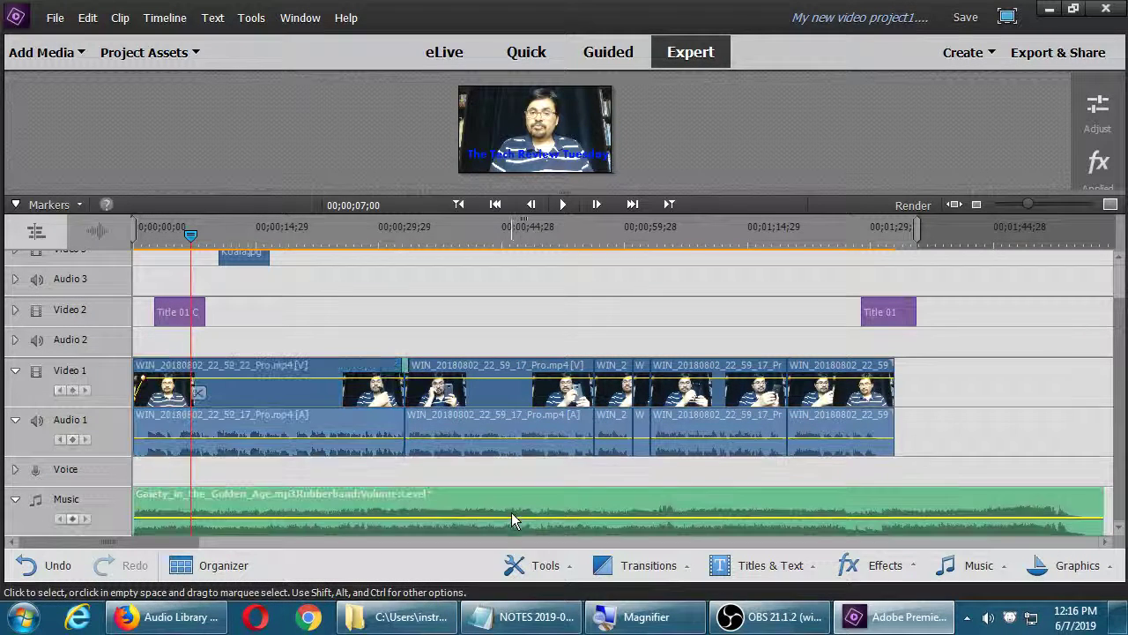
pyautogui.moveTo(512, 516)
pyautogui.mouseDown()
pyautogui.moveTo(511, 491)
pyautogui.moveTo(515, 532)
pyautogui.moveTo(518, 493)
pyautogui.moveTo(526, 525)
pyautogui.mouseUp()
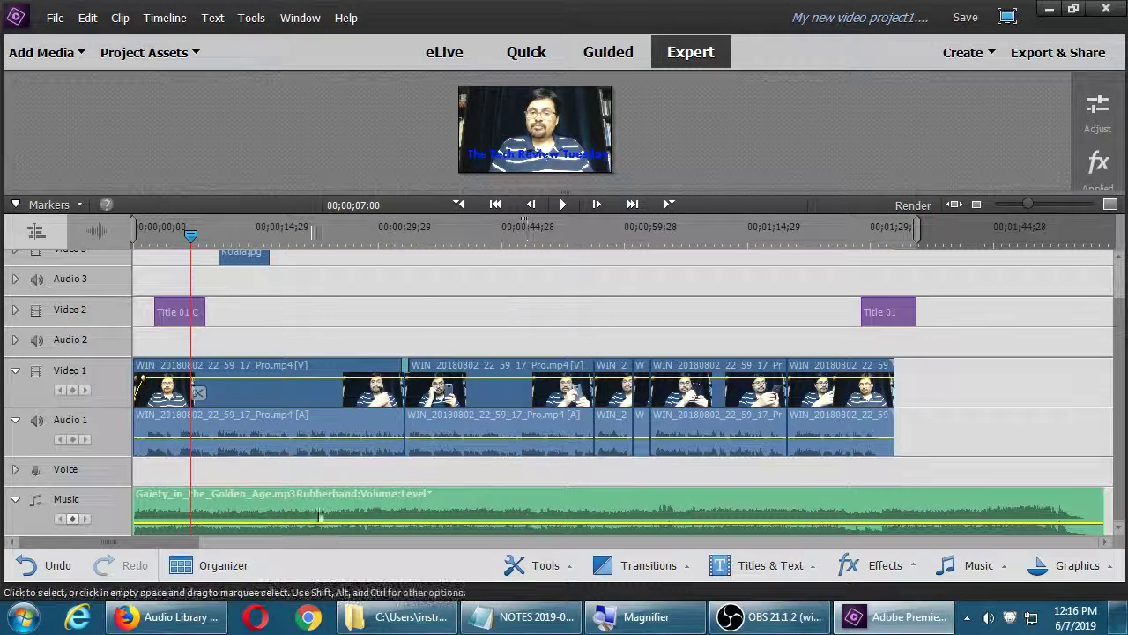
# - Collapse and re-expand the Music track, and briefly play the video to check the music level against the speech
pyautogui.click(15, 499)
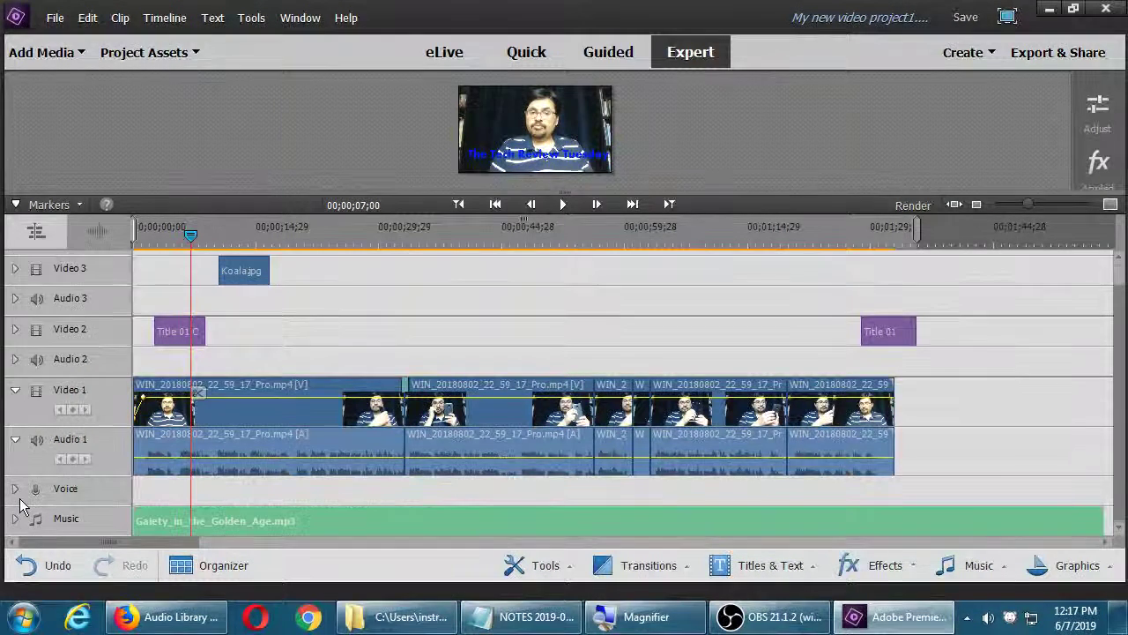
pyautogui.click(16, 520)
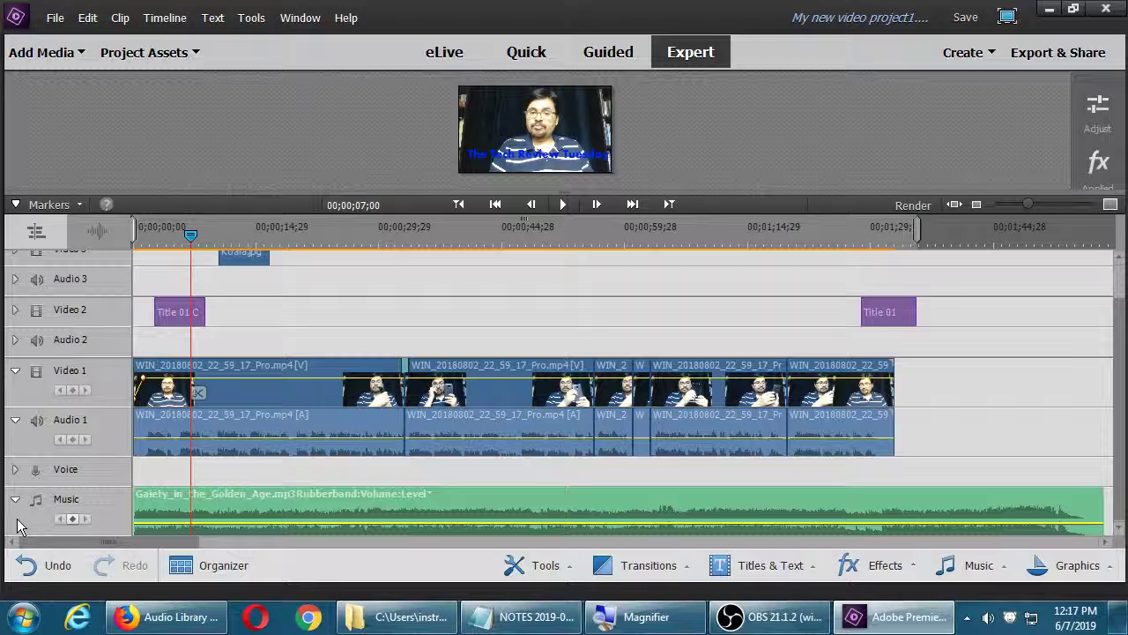
pyautogui.press('space')
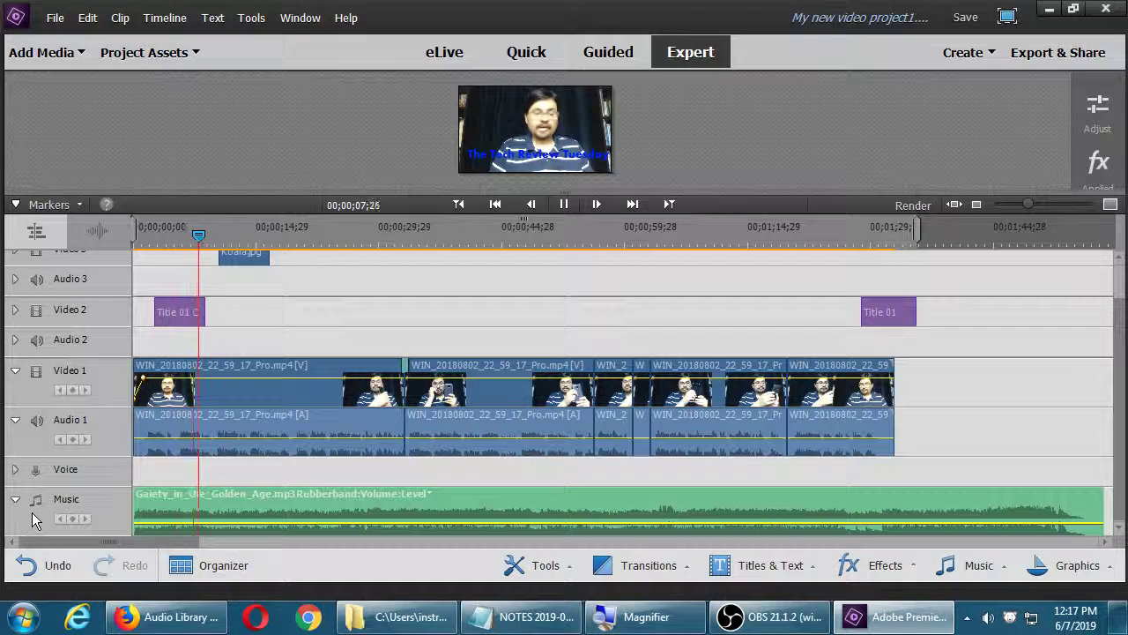
pyautogui.press('space')
pyautogui.click(172, 432)
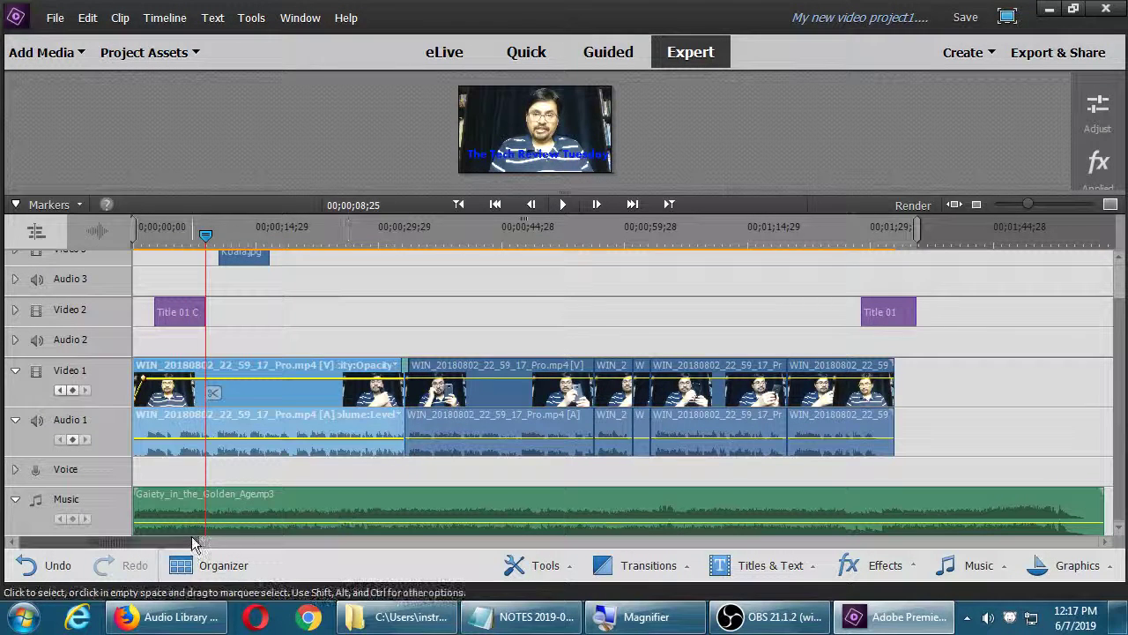
# - Lower the music clip's volume line further, to slightly below -9.54 dB, and play the video to check the balance
pyautogui.click(247, 522)
pyautogui.moveTo(252, 522); pyautogui.dragTo(281, 523)
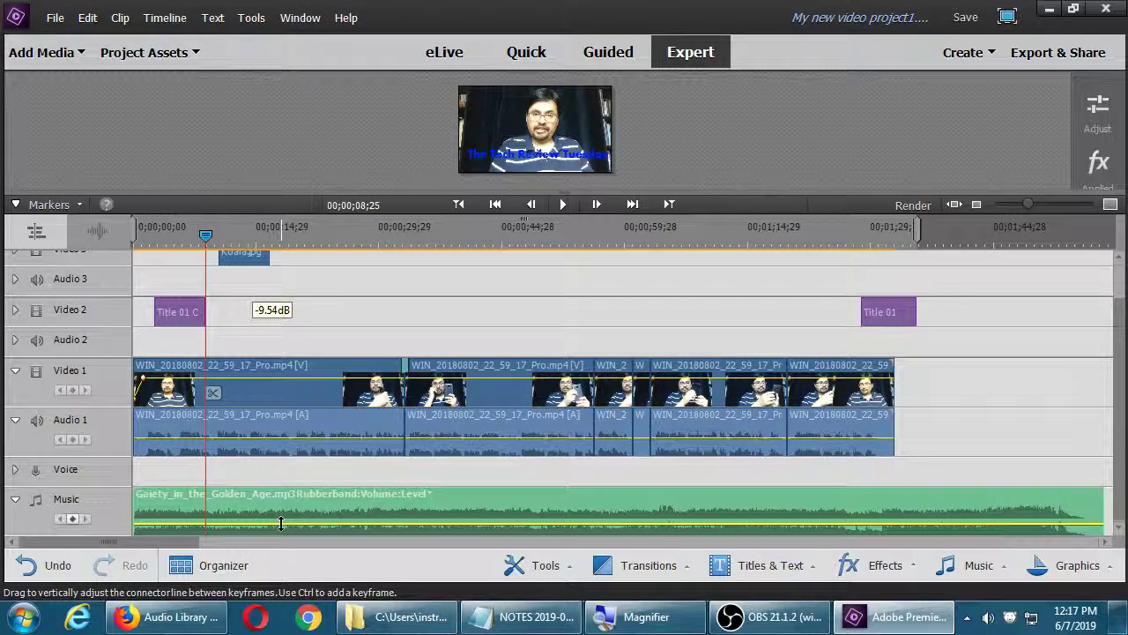
pyautogui.moveTo(281, 523); pyautogui.dragTo(274, 525)
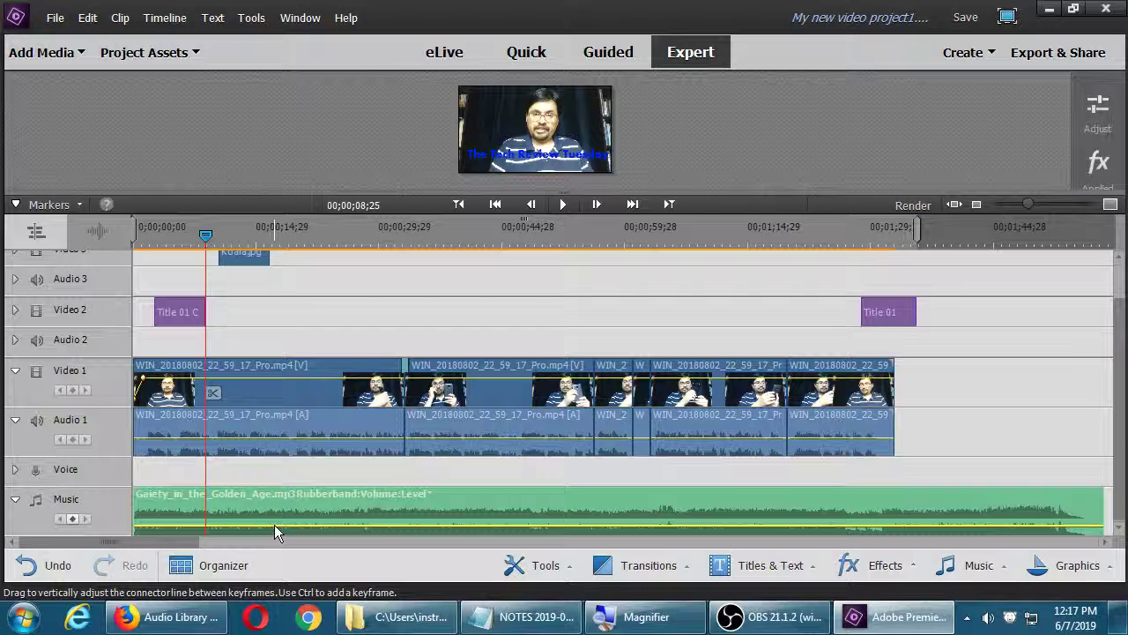
pyautogui.press('space')
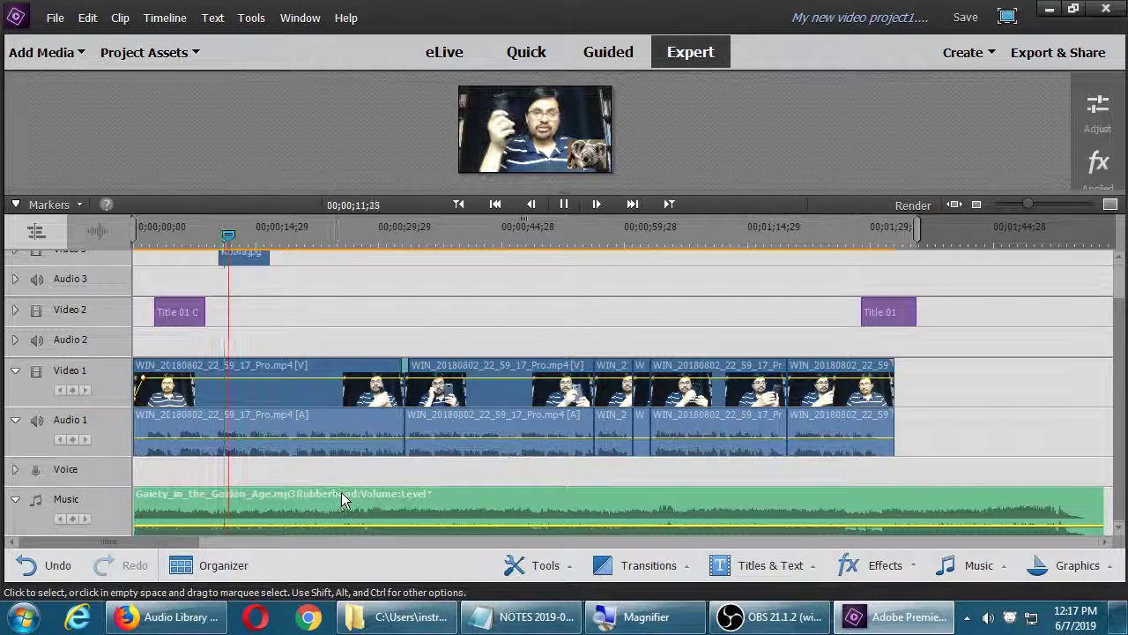
# - Stop playback, try raising the first clip's volume line on Audio 1, play it briefly to check, and undo the change
pyautogui.press('space')
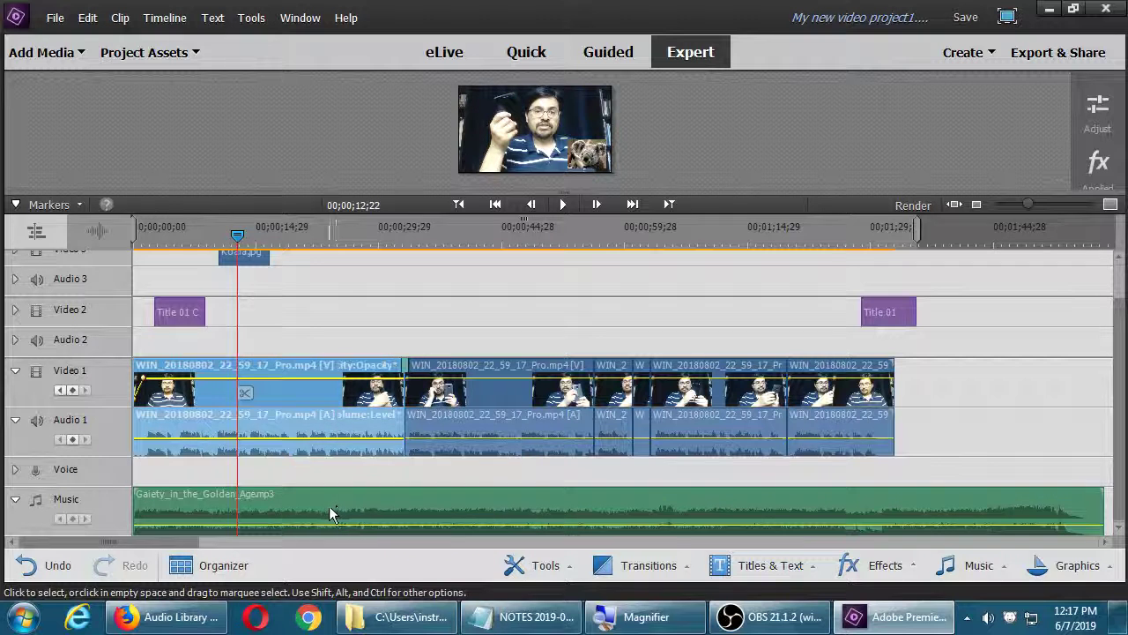
pyautogui.click(329, 506)
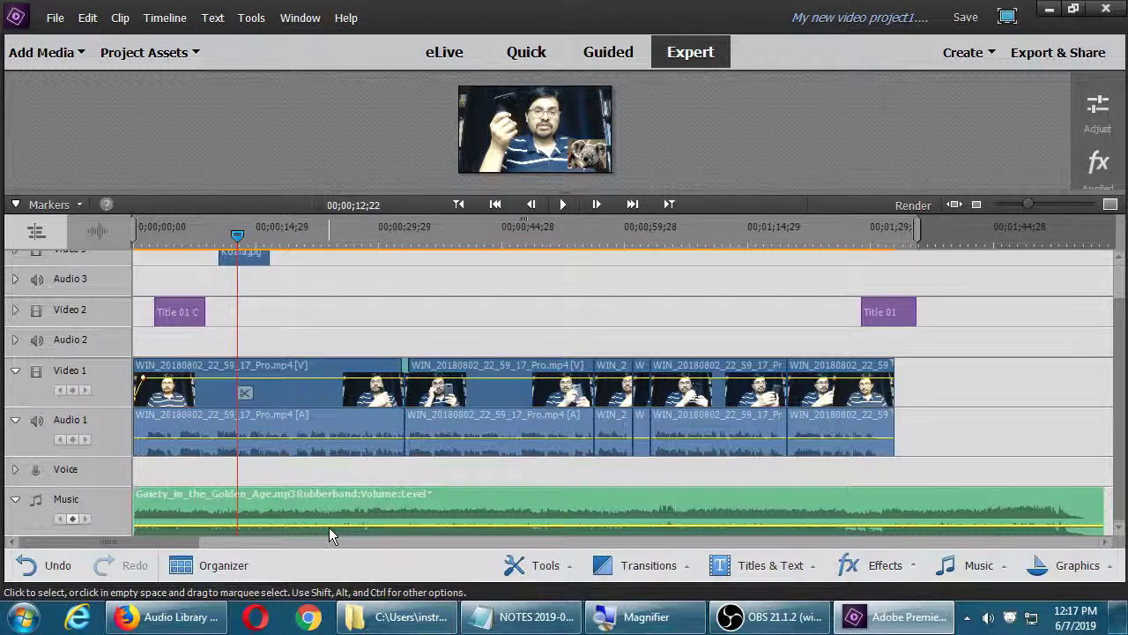
pyautogui.click(326, 429)
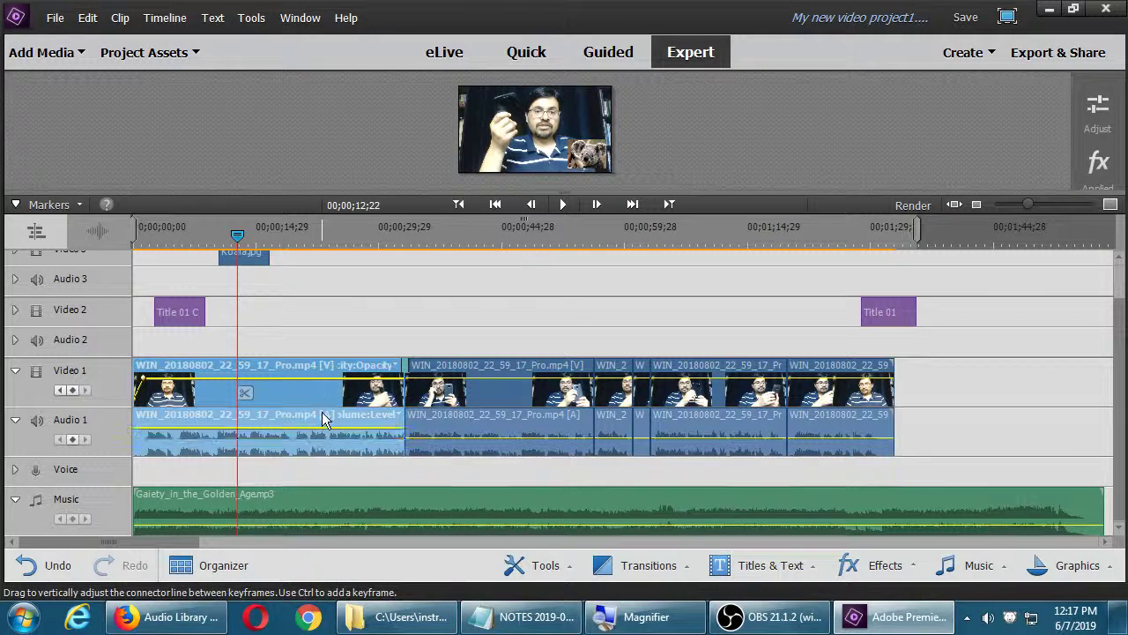
pyautogui.press('space')
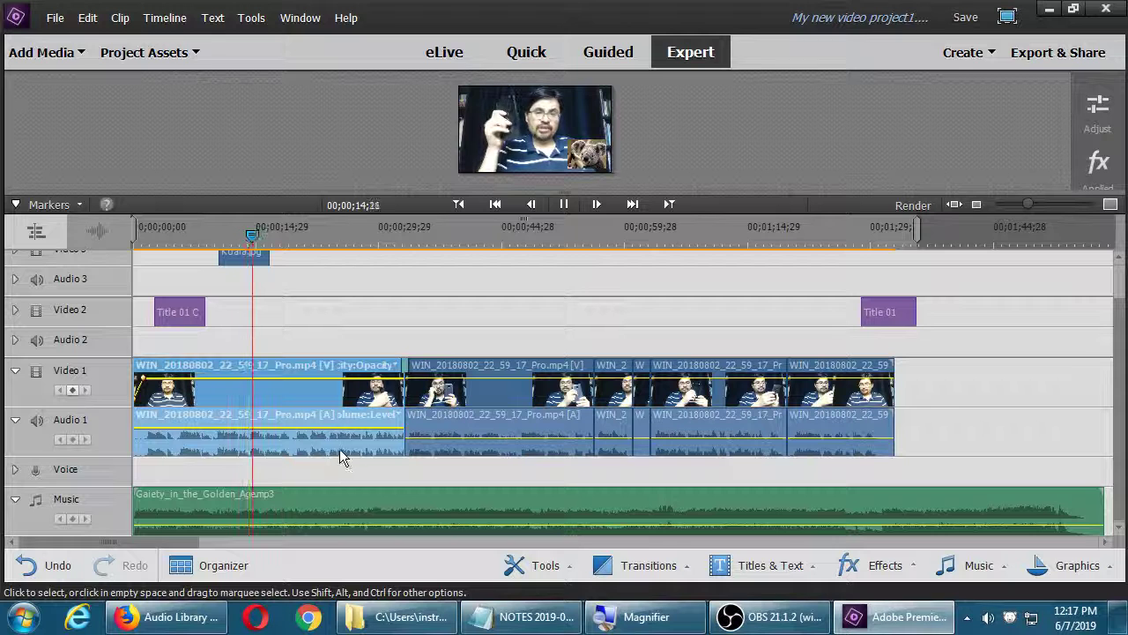
pyautogui.press('space')
pyautogui.hotkey('ctrl', 'z')
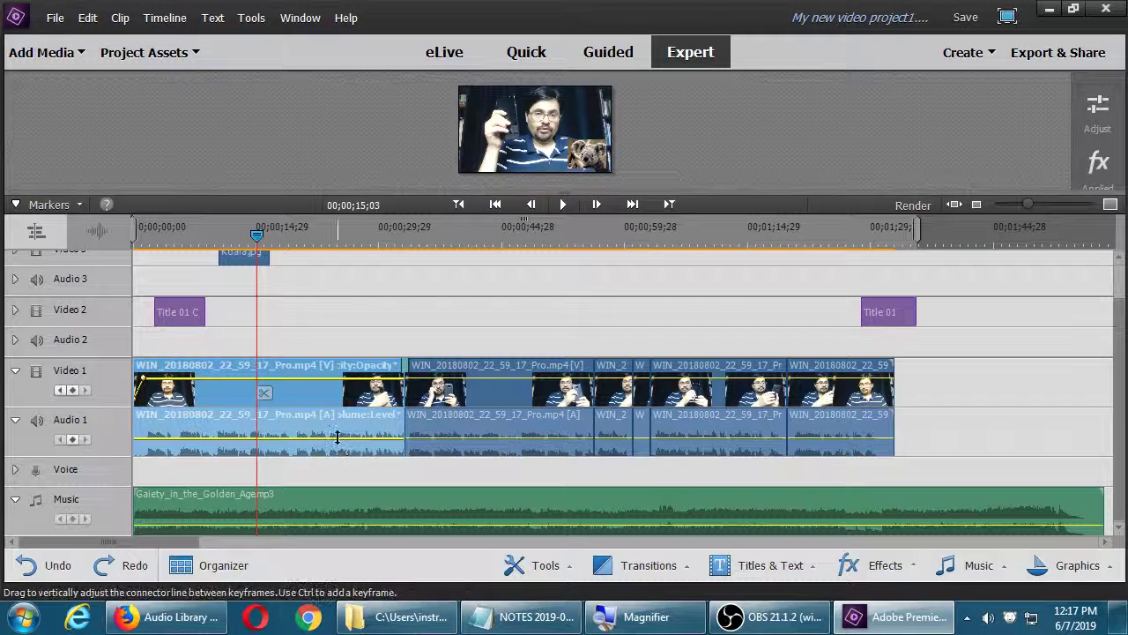
# - Try raising the Audio 1 volume lines of the first three clips one by one, and undo those changes
pyautogui.moveTo(339, 440)
pyautogui.mouseDown()
pyautogui.moveTo(341, 423)
pyautogui.moveTo(350, 445)
pyautogui.moveTo(358, 436)
pyautogui.moveTo(362, 448)
pyautogui.moveTo(360, 433)
pyautogui.mouseUp()
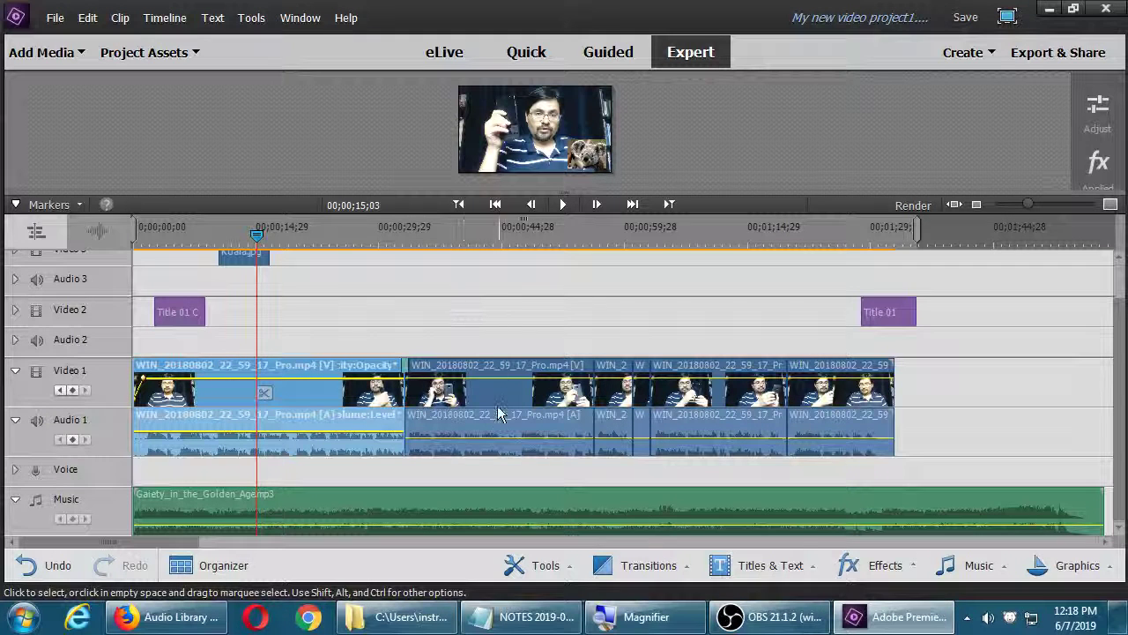
pyautogui.click(509, 432)
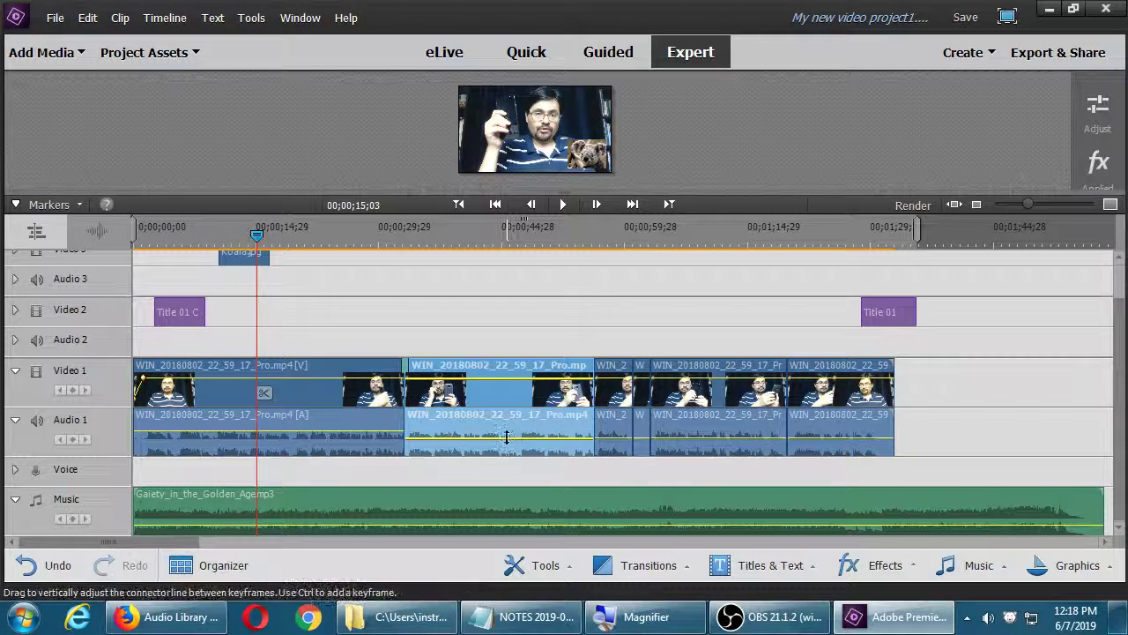
pyautogui.moveTo(508, 440); pyautogui.dragTo(507, 430)
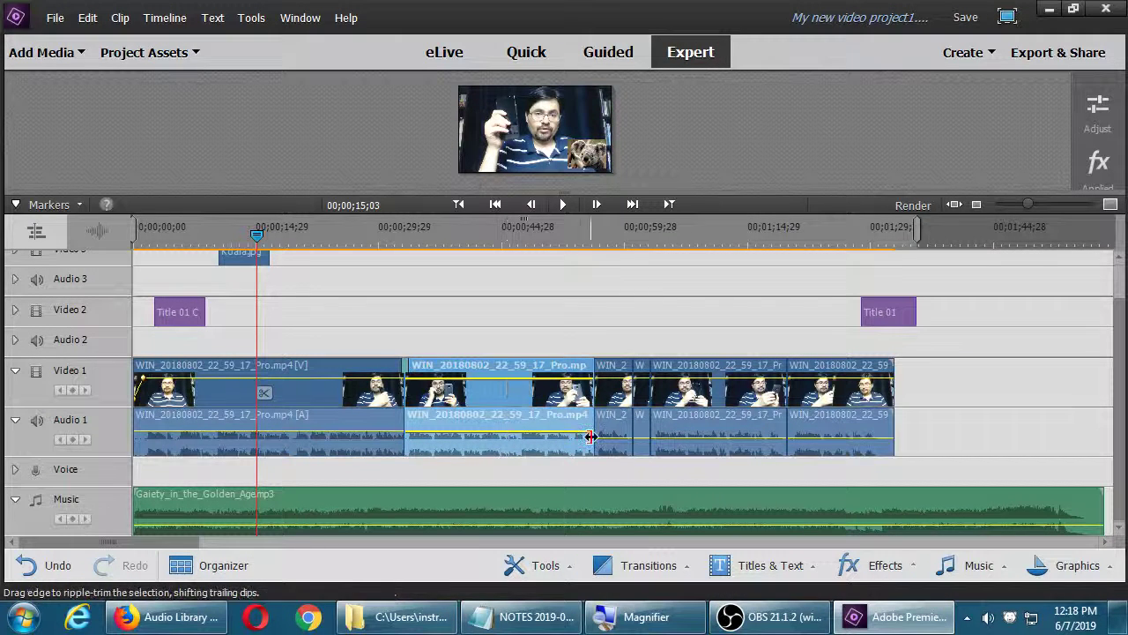
pyautogui.click(614, 437)
pyautogui.moveTo(615, 439); pyautogui.dragTo(616, 430)
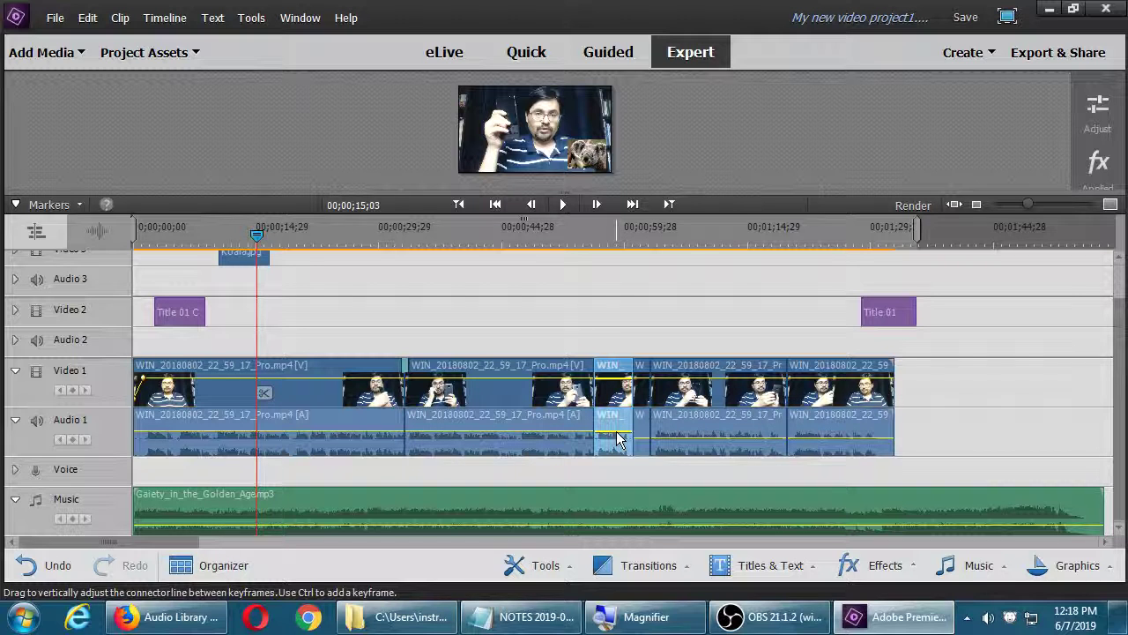
pyautogui.hotkey('ctrl', 'z')
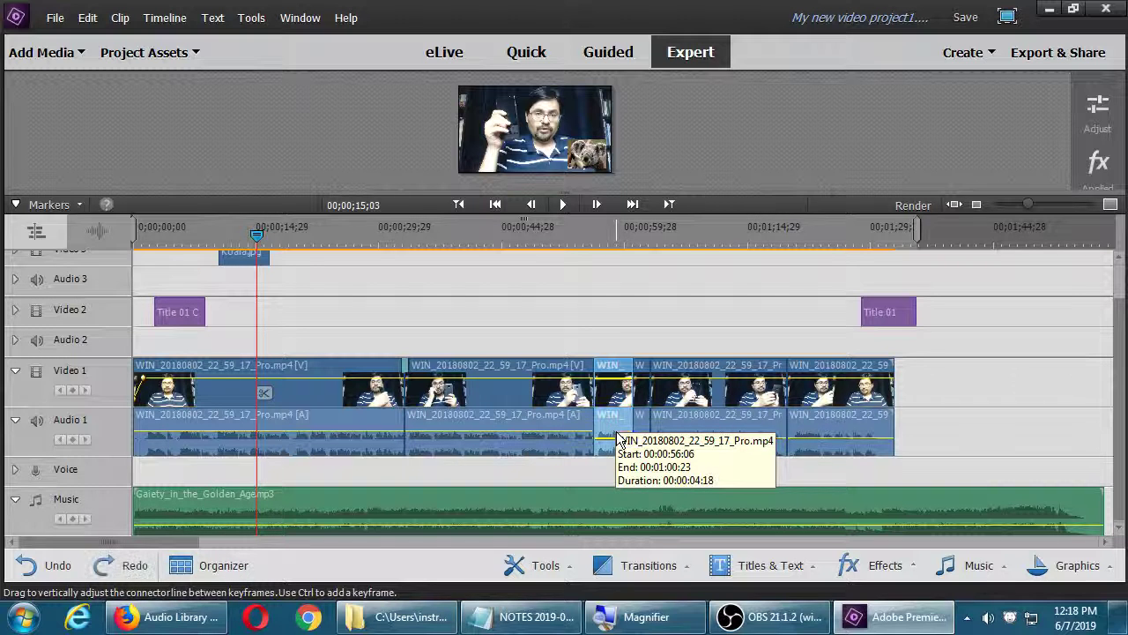
pyautogui.click(654, 339)
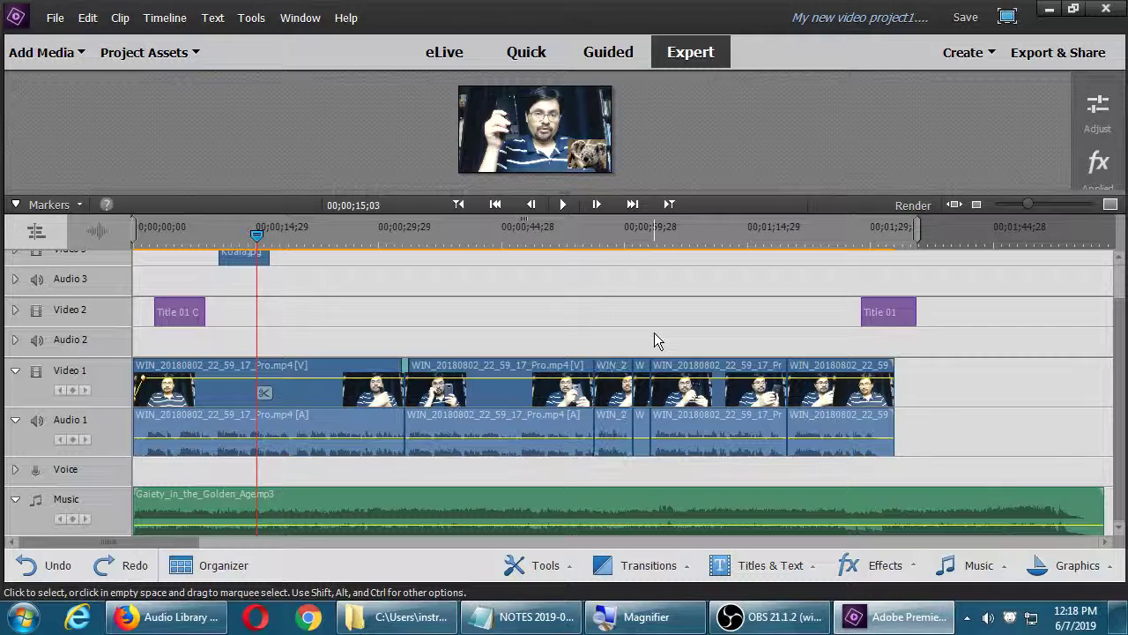
# - Select all the clips on Video 1 and Audio 1 together and raise the first clip's volume line
pyautogui.moveTo(931, 378)
pyautogui.mouseDown()
pyautogui.moveTo(650, 432)
pyautogui.moveTo(141, 453)
pyautogui.moveTo(302, 457)
pyautogui.mouseUp()
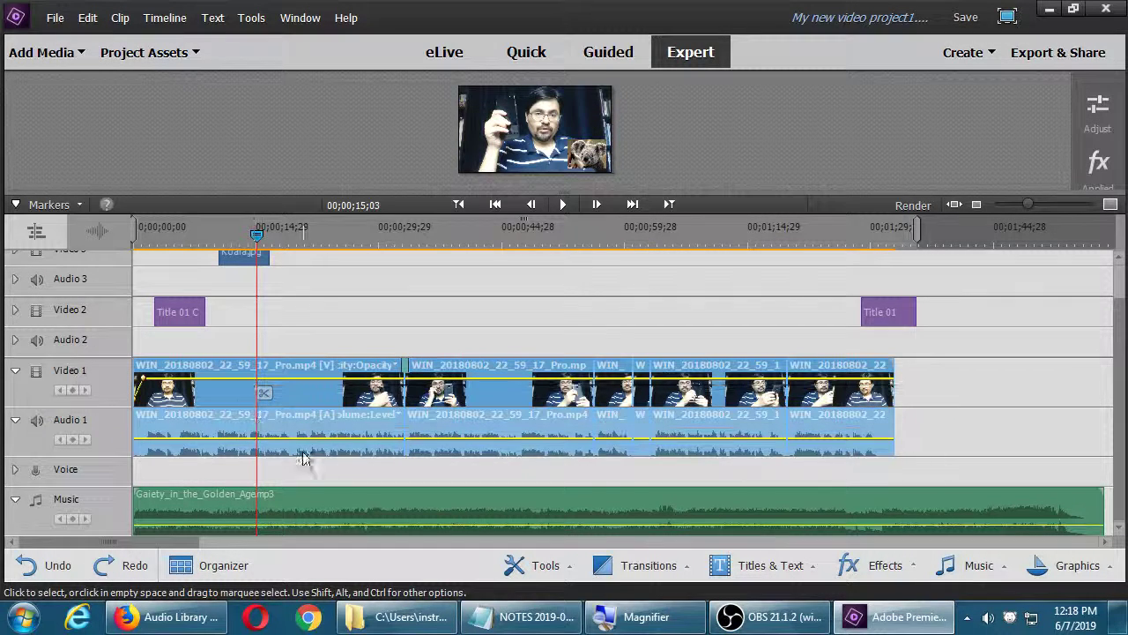
pyautogui.click(338, 418)
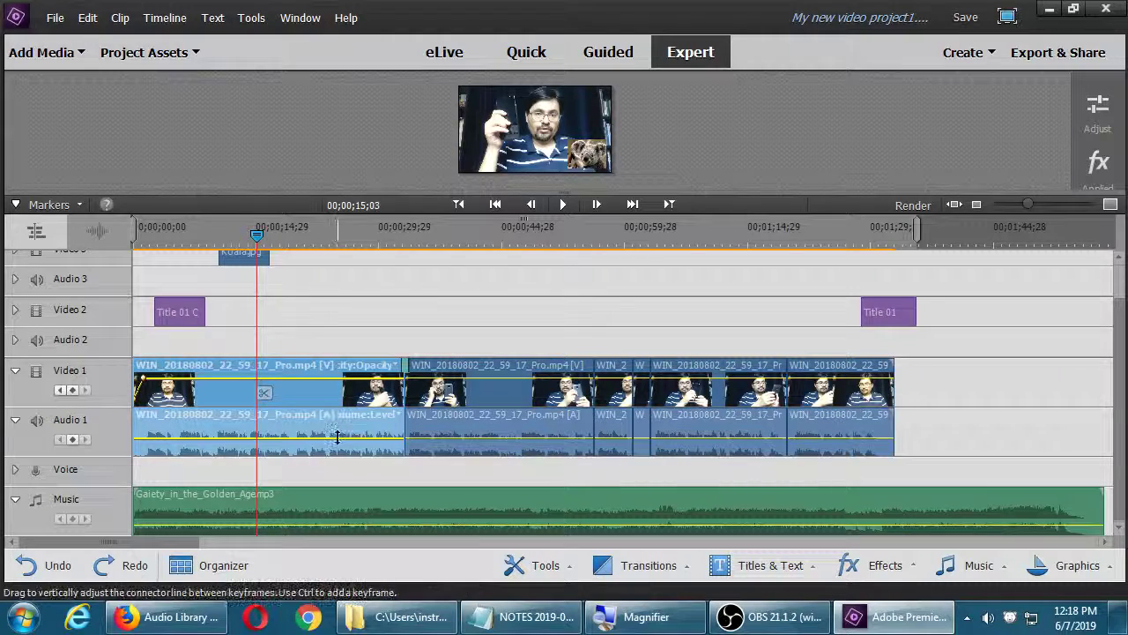
# - Reselect all the main video clips, look through their clip options, try raising the second clip's volume line and undo it
pyautogui.moveTo(475, 325); pyautogui.dragTo(829, 440)
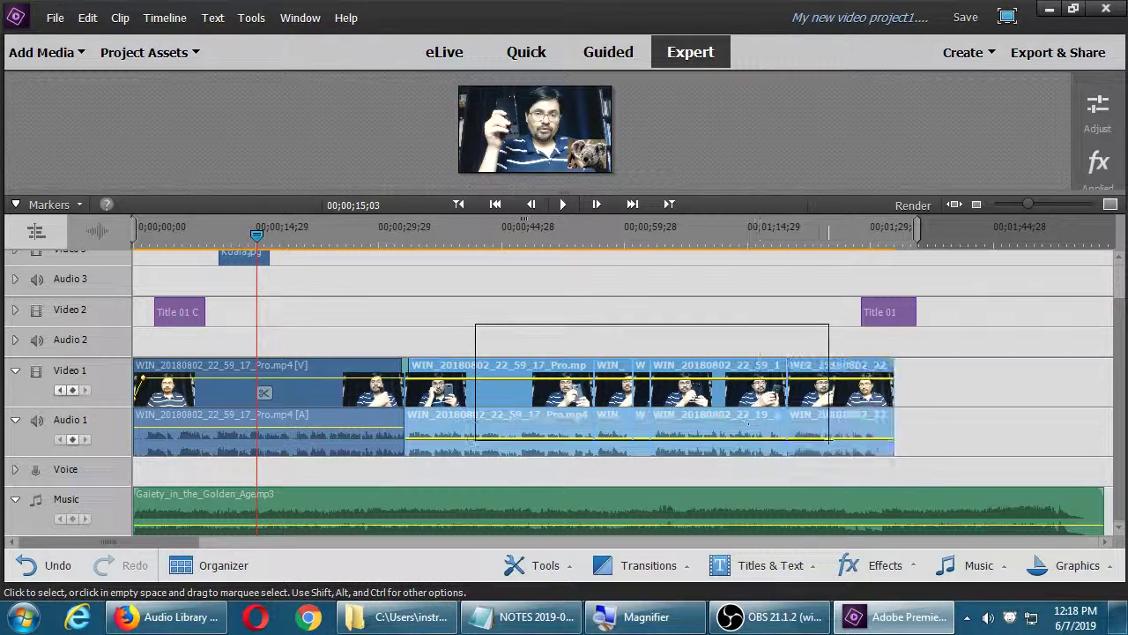
pyautogui.moveTo(351, 325); pyautogui.dragTo(802, 453)
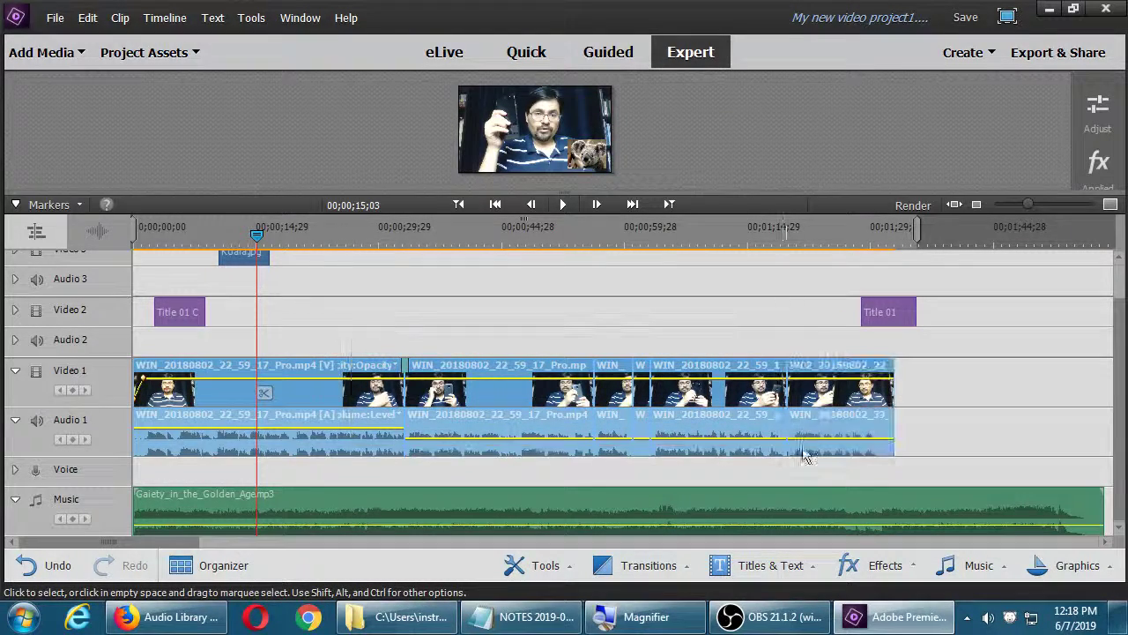
pyautogui.rightClick(467, 399)
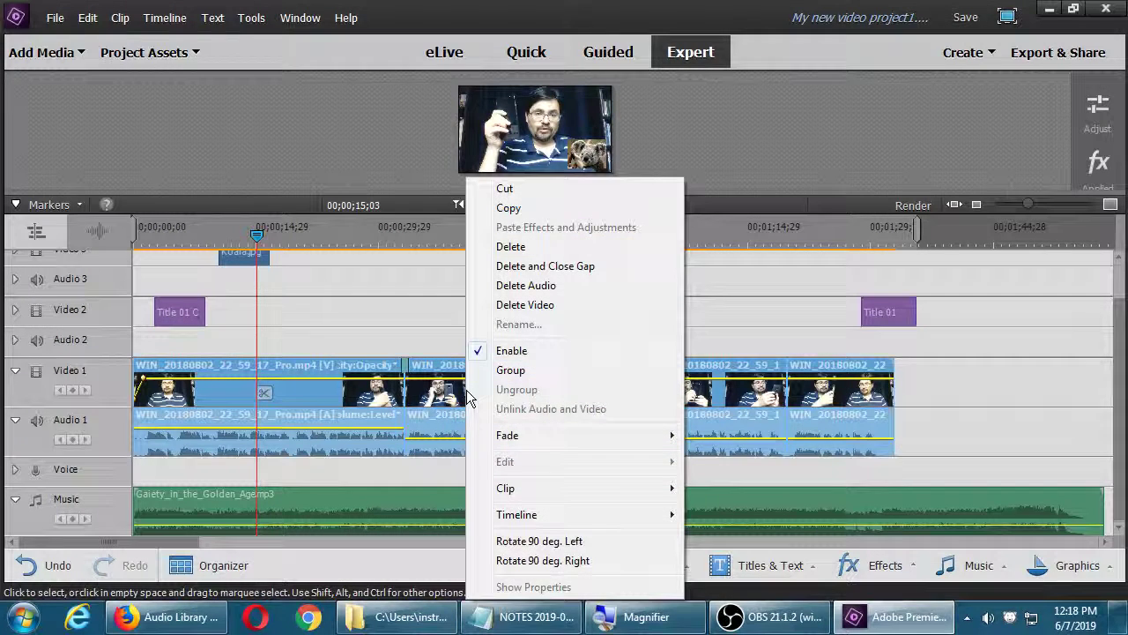
pyautogui.moveTo(525, 490)
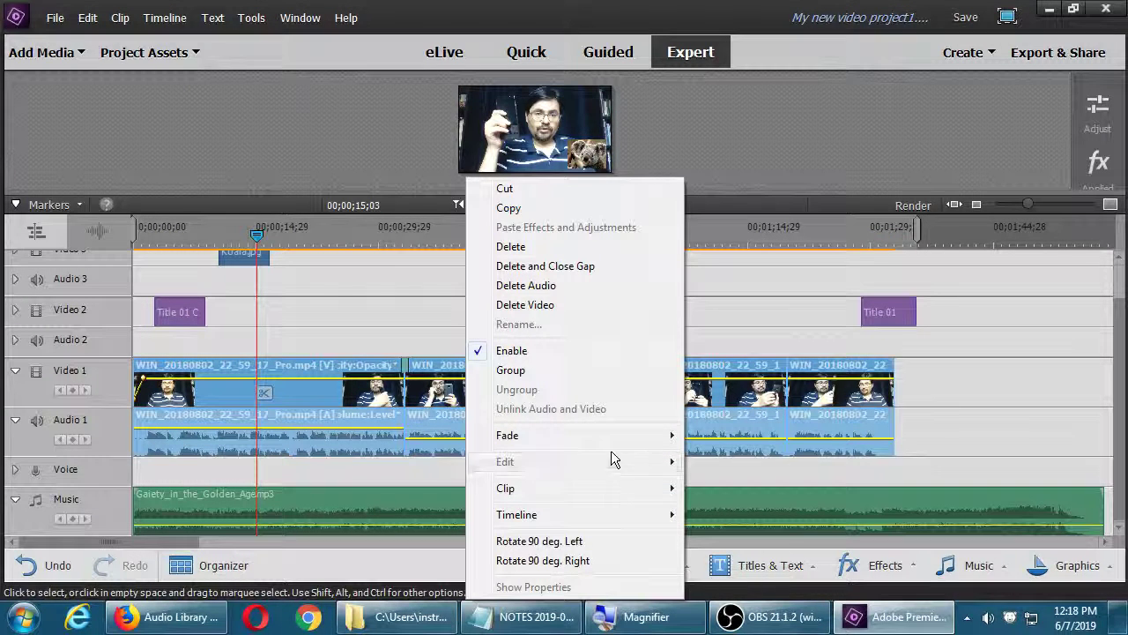
pyautogui.click(394, 71)
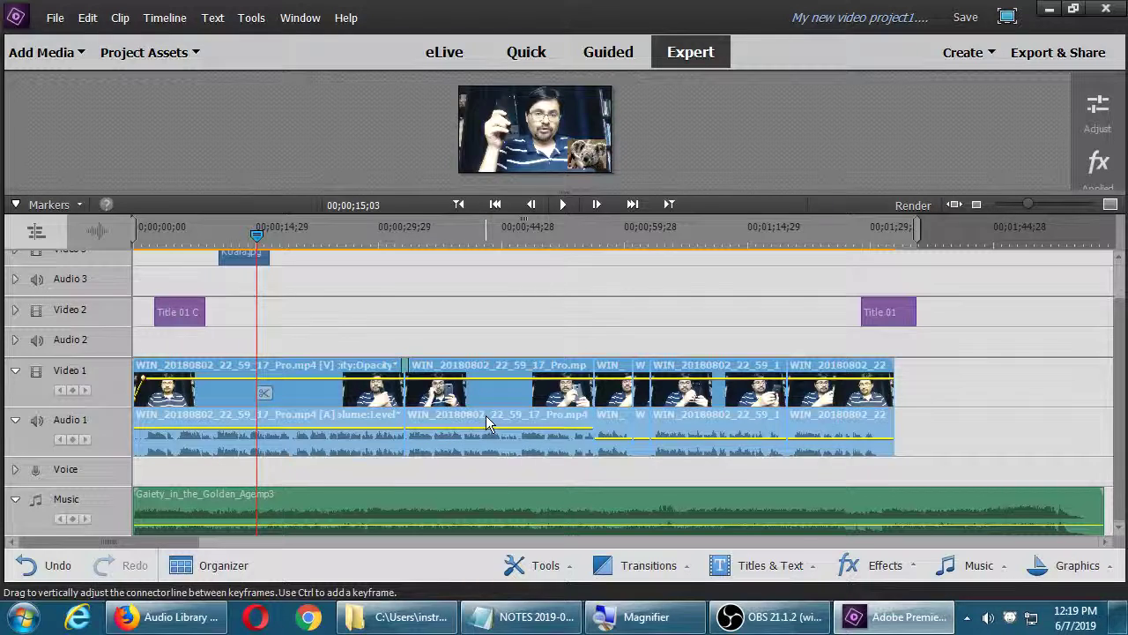
pyautogui.hotkey('ctrl', 'z')
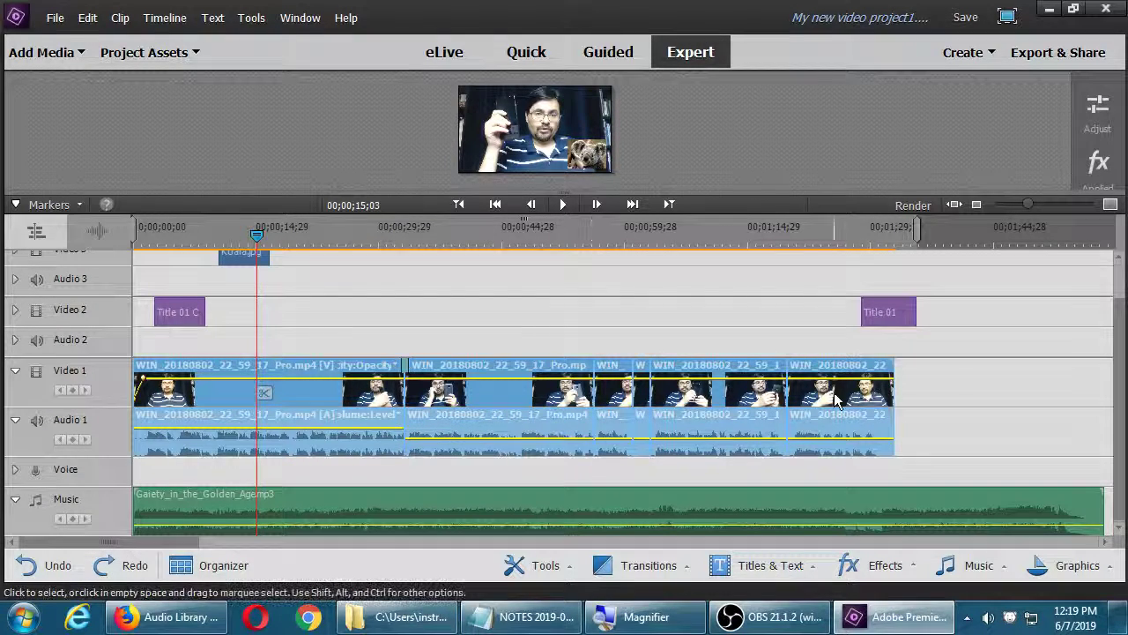
# - Switch to the Notepad notes and add "- Early on, before splitting clips, you may wanto" below the Edit video line
pyautogui.click(538, 617)
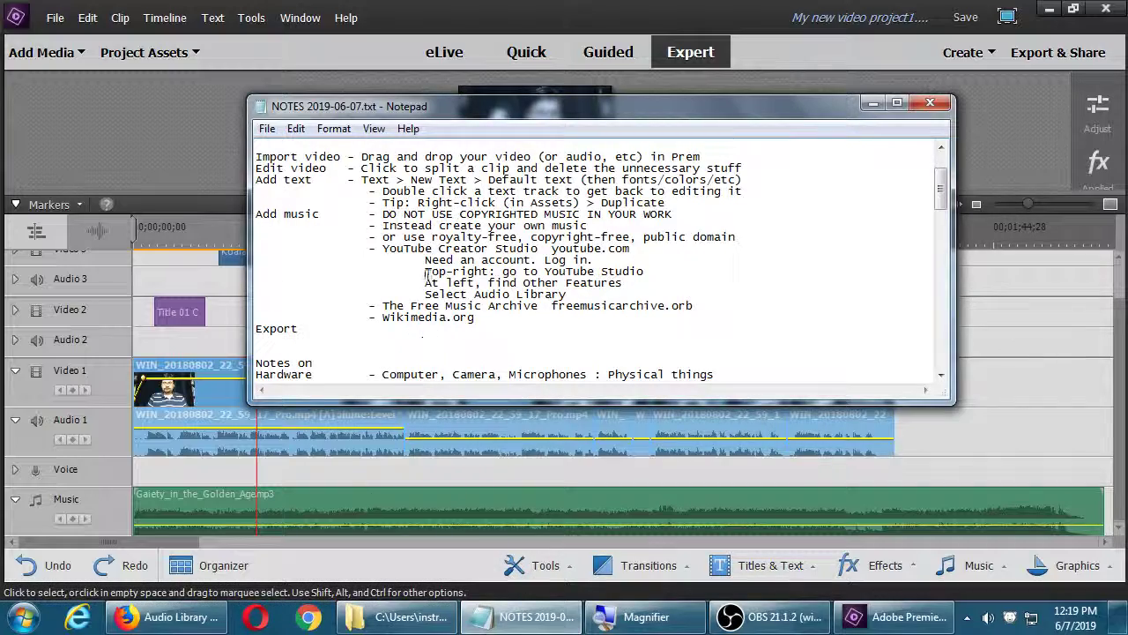
pyautogui.press('super+plus')
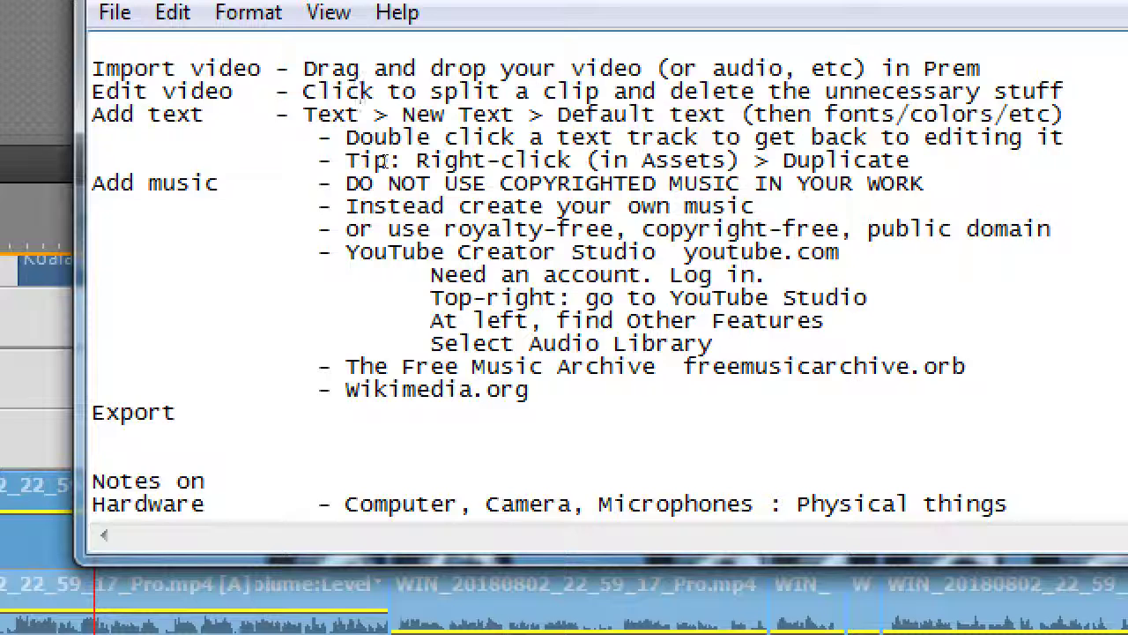
pyautogui.press('Return')
pyautogui.write('- Early')
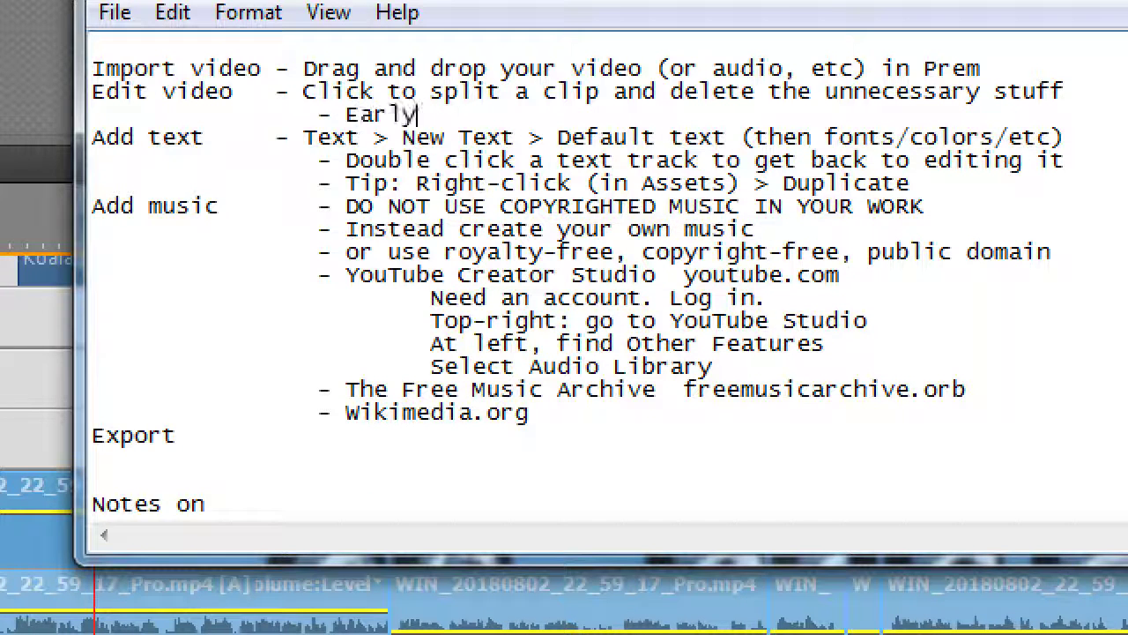
pyautogui.write(' on, before splitting')
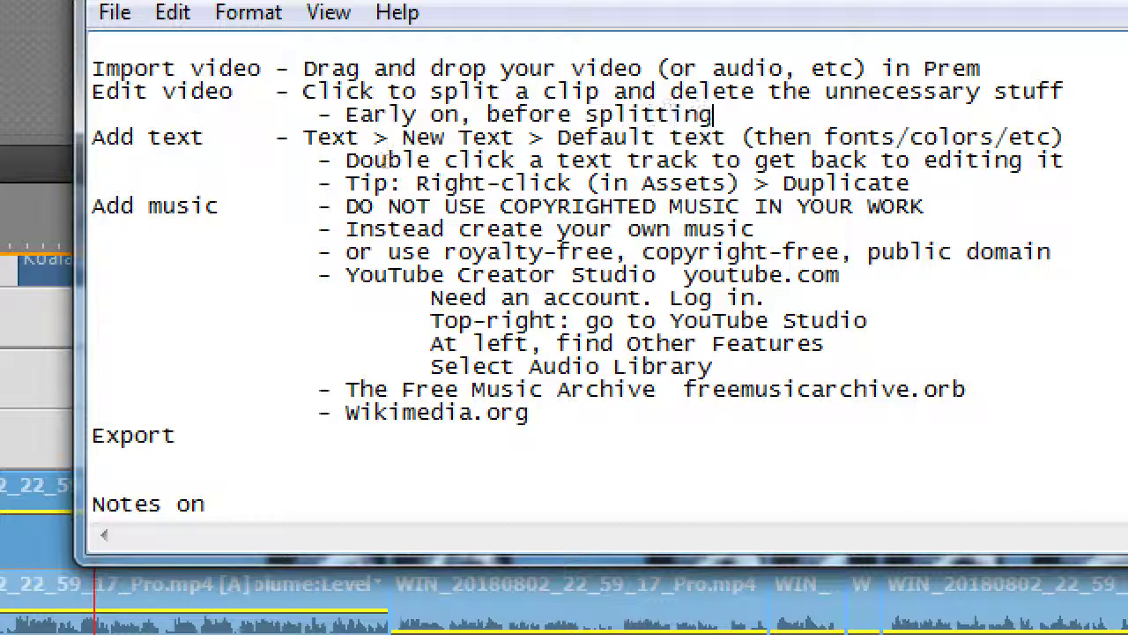
pyautogui.write(' clips, you may wan tto')
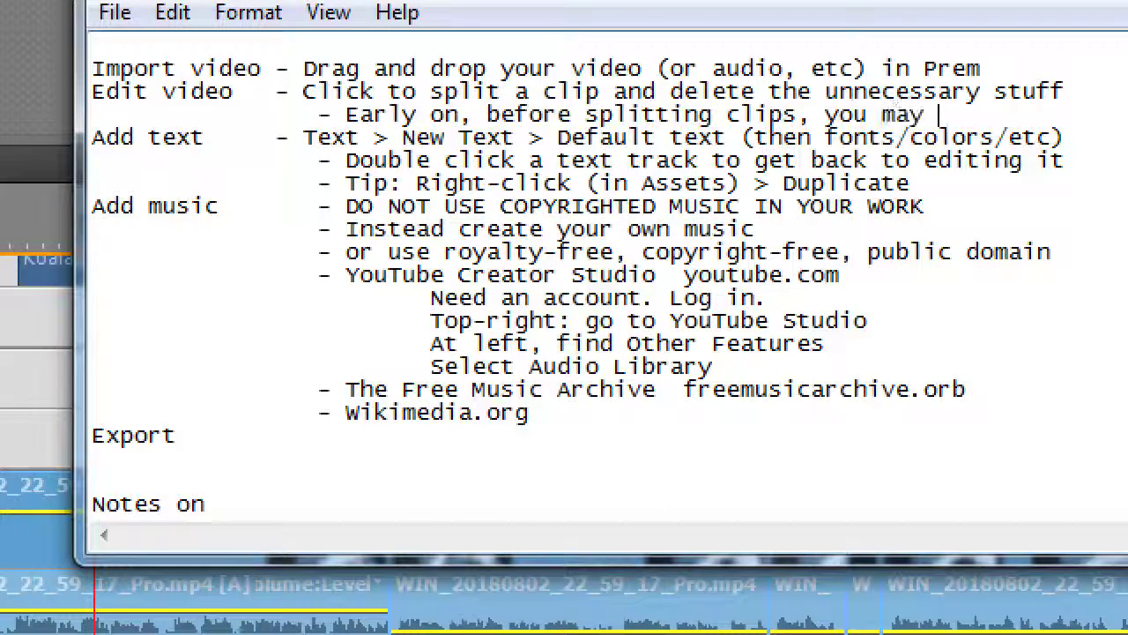
pyautogui.press('BackSpace')
pyautogui.press('BackSpace')
pyautogui.write('to')
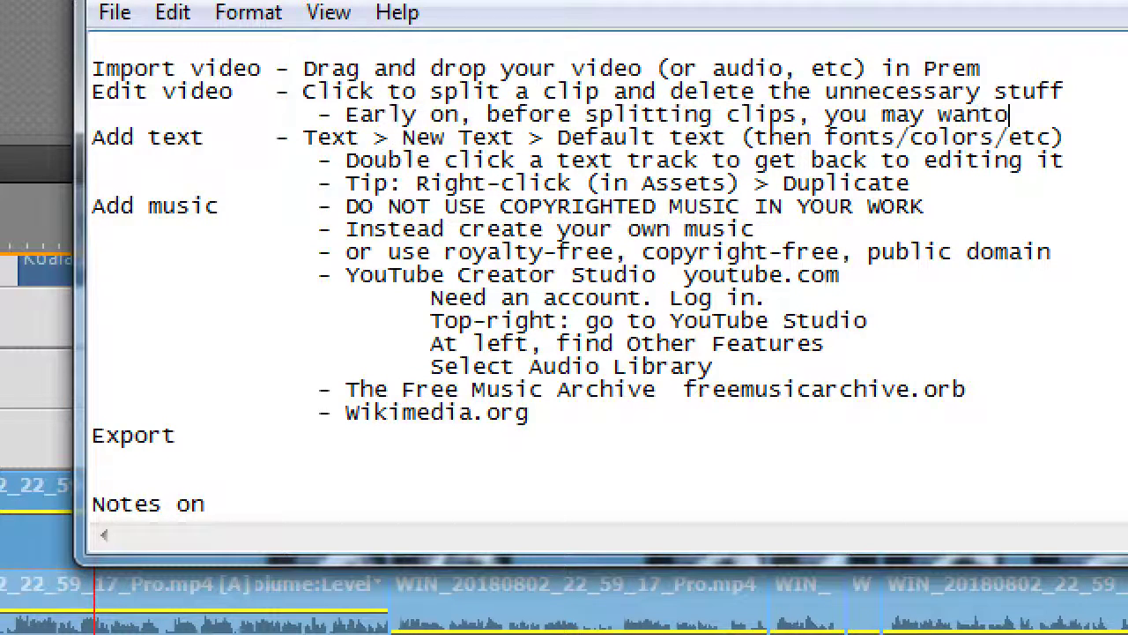
# - Add two indented lines below the new note: "Fix volume" and "Fix visuals (brightness)"
pyautogui.press('Return')
pyautogui.write('Fix f')
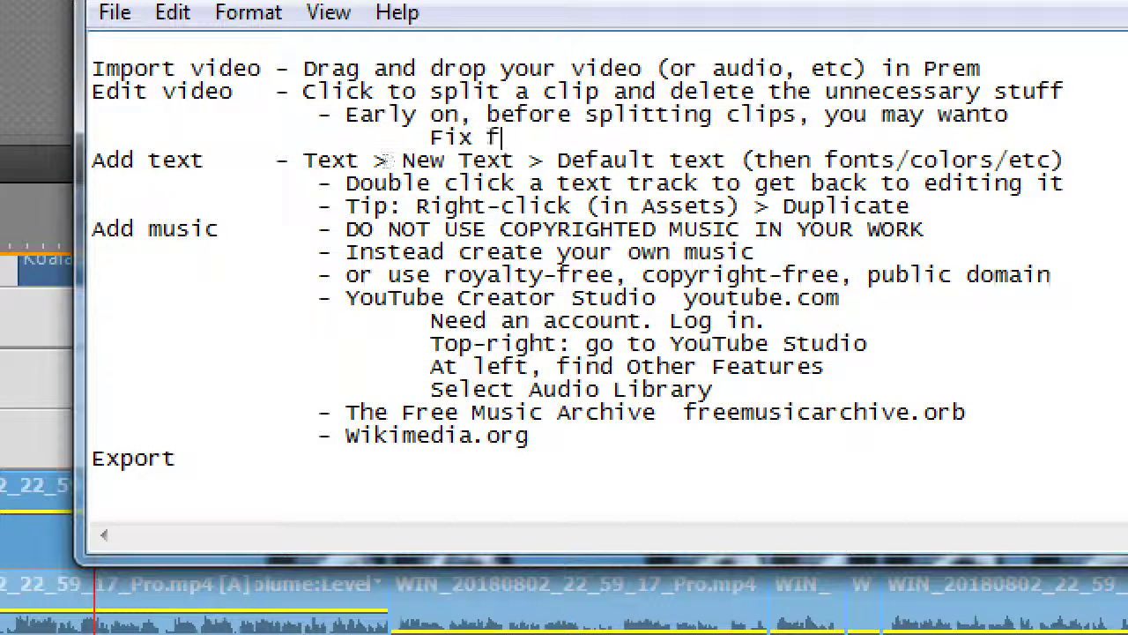
pyautogui.write('olume')
pyautogui.press('Return')
pyautogui.write('Fix vo')
pyautogui.press('BackSpace')
pyautogui.write('isuals (bright')
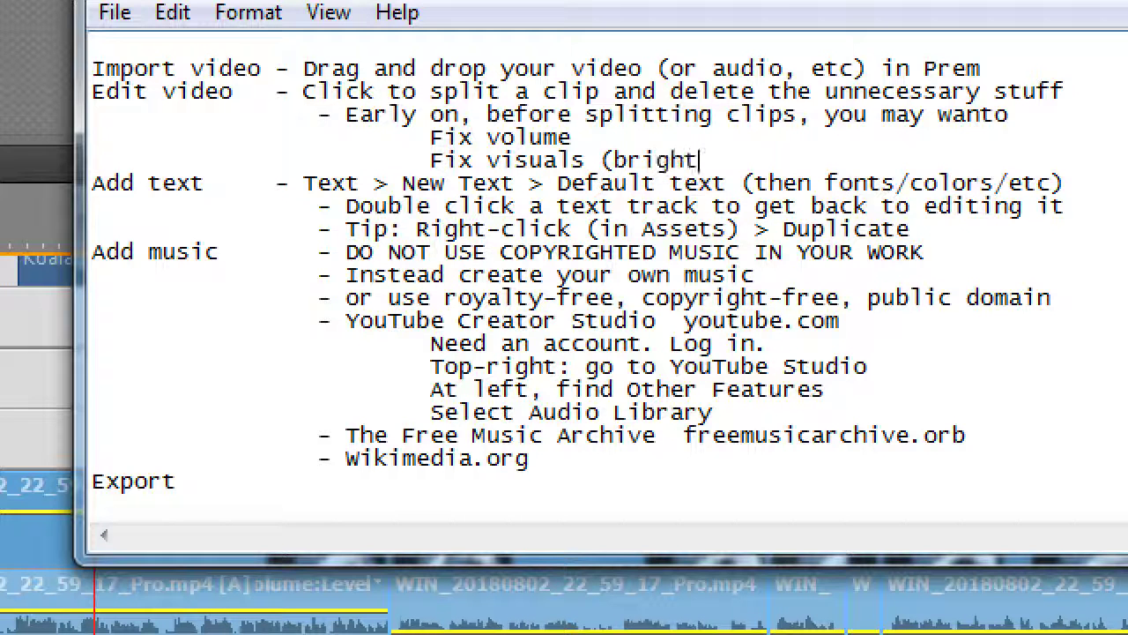
pyautogui.write('ness)')
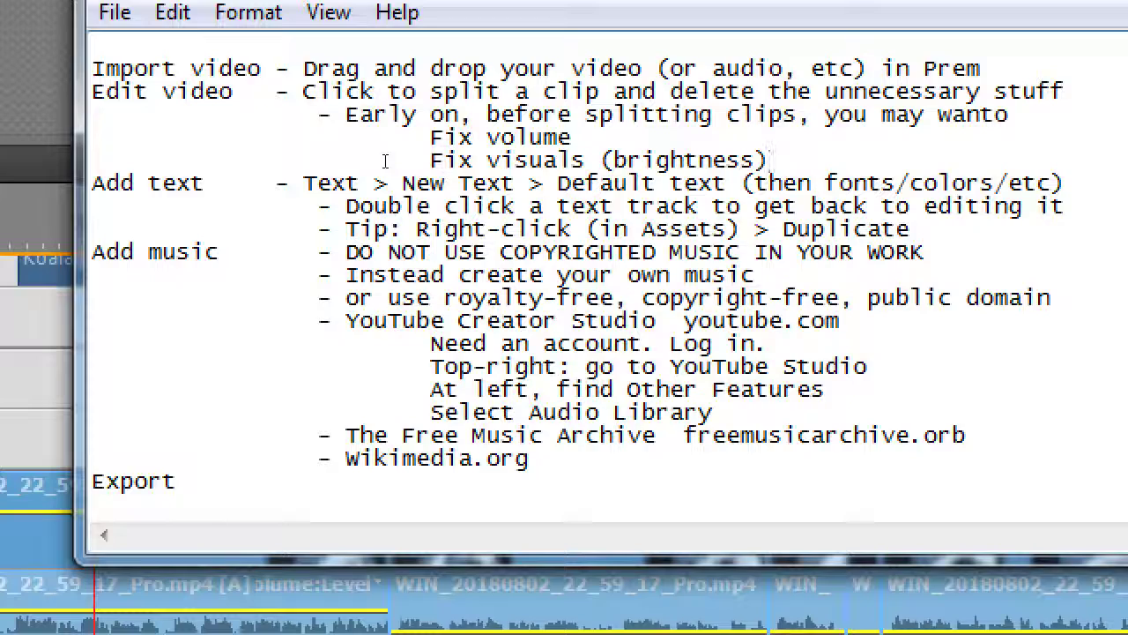
# - Switch back to Premiere Elements, enlarge the preview area and look through the adjustments available for the first video clip, including Lighting and Volume
pyautogui.press('super+minus')
pyautogui.hotkey('alt', 'Tab')
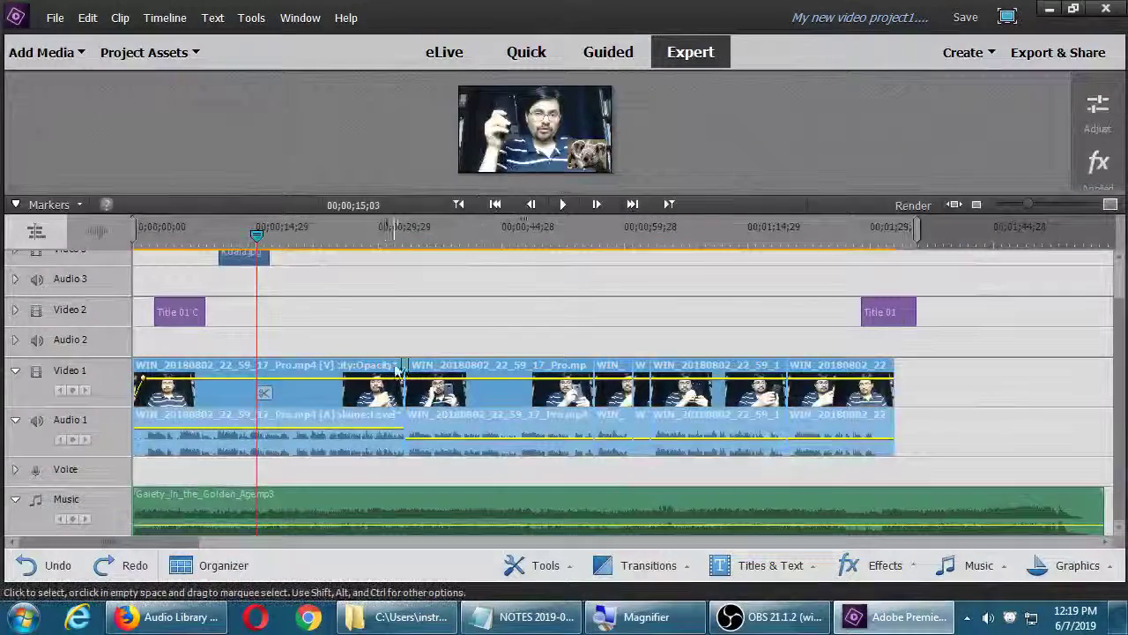
pyautogui.click(1093, 124)
pyautogui.click(1093, 123)
pyautogui.click(382, 320)
pyautogui.click(348, 406)
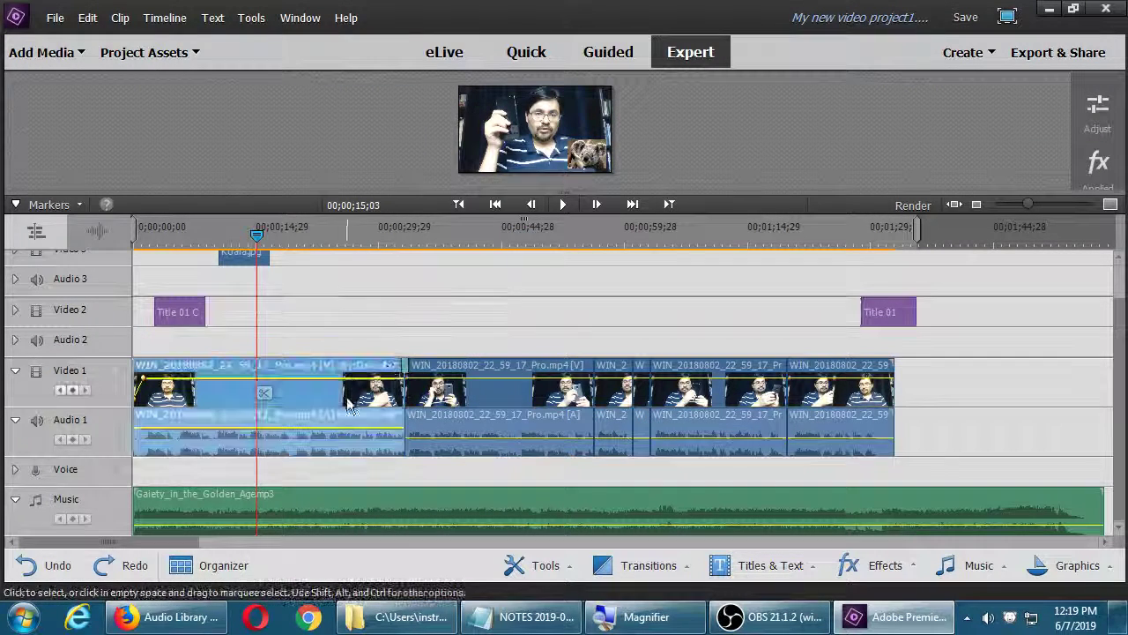
pyautogui.click(1096, 112)
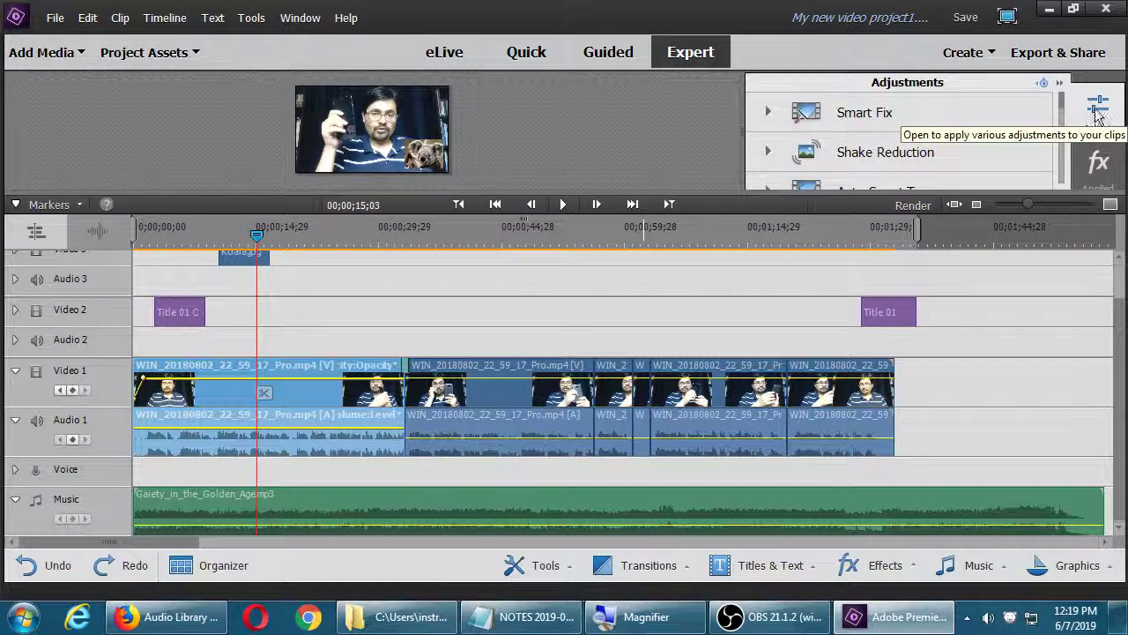
pyautogui.moveTo(1053, 192); pyautogui.dragTo(1053, 333)
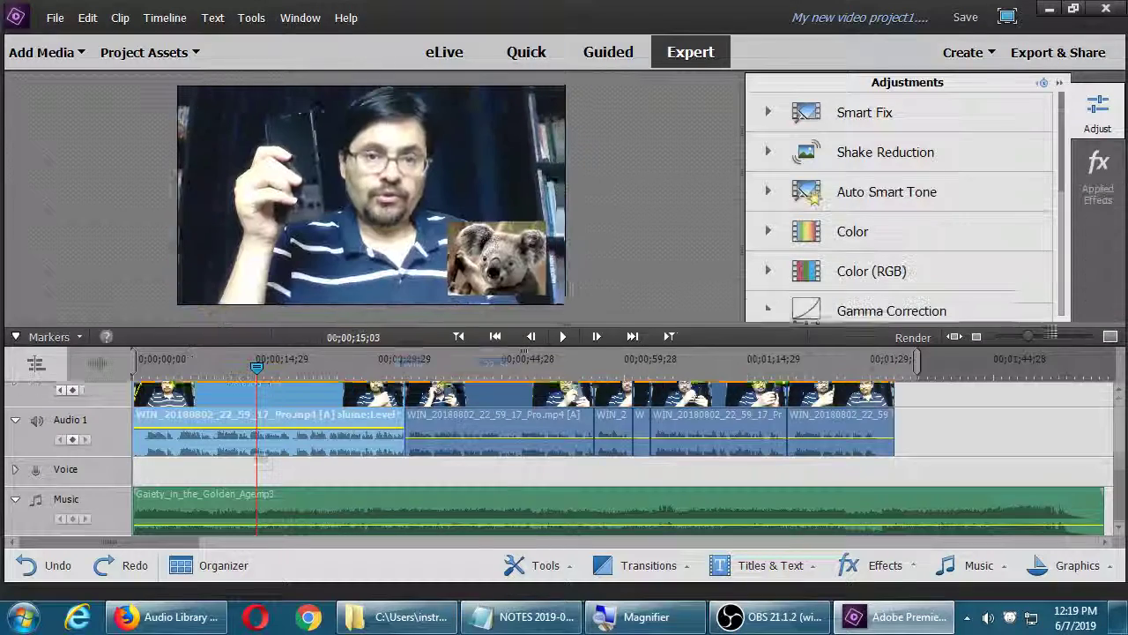
pyautogui.moveTo(1053, 164); pyautogui.dragTo(1052, 217)
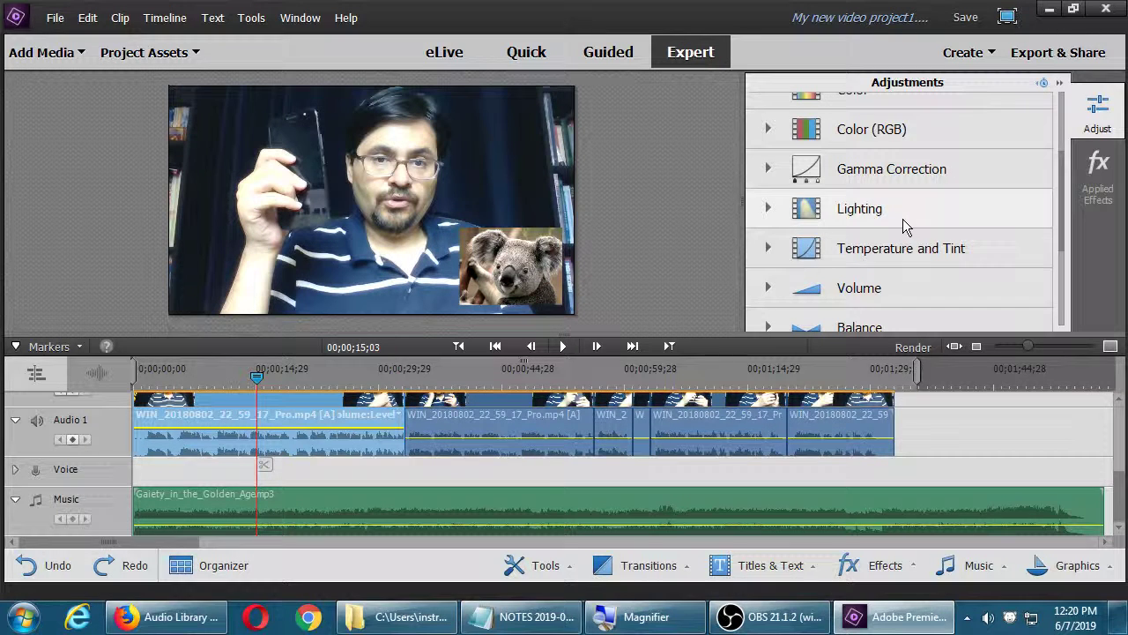
# - Deselect the video clip, select the music clip on the Music track and return the playhead to the start of the timeline
pyautogui.click(978, 443)
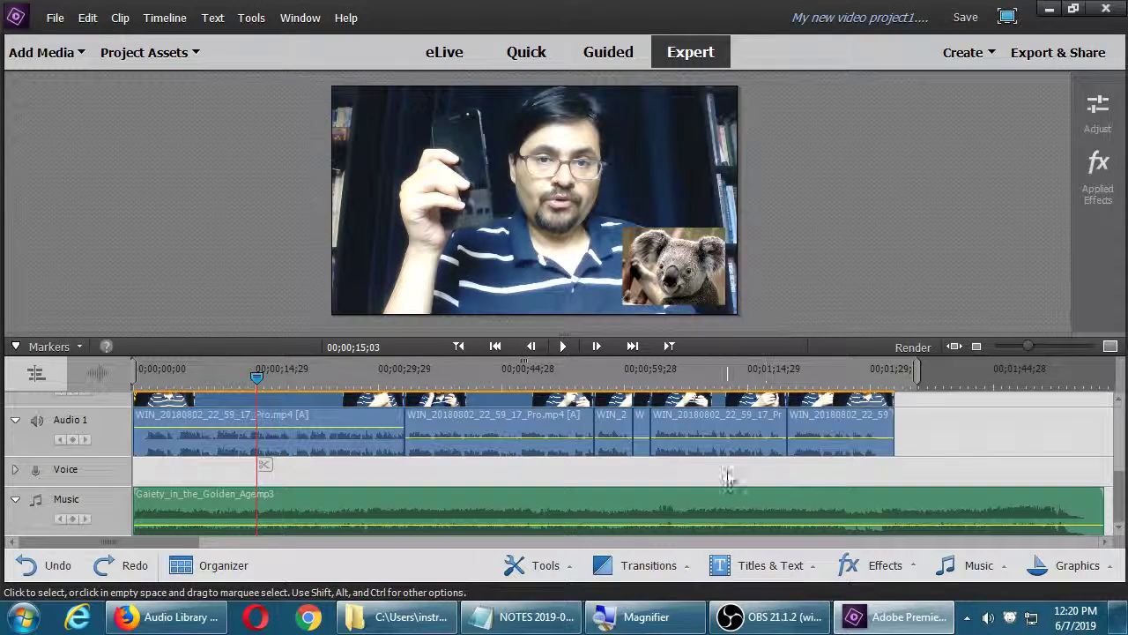
pyautogui.click(675, 502)
pyautogui.press('Home')
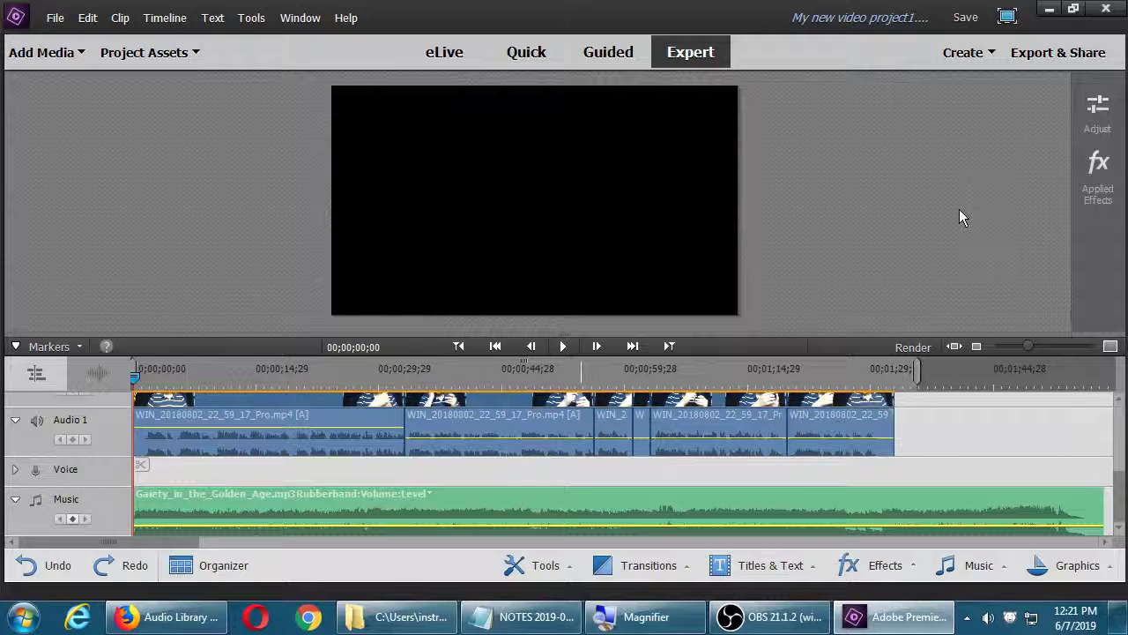
# - Try the brighter Lighting presets under Brightness on the first video clip at 00;00;17;02, undo the change and deselect the clip
pyautogui.click(273, 376)
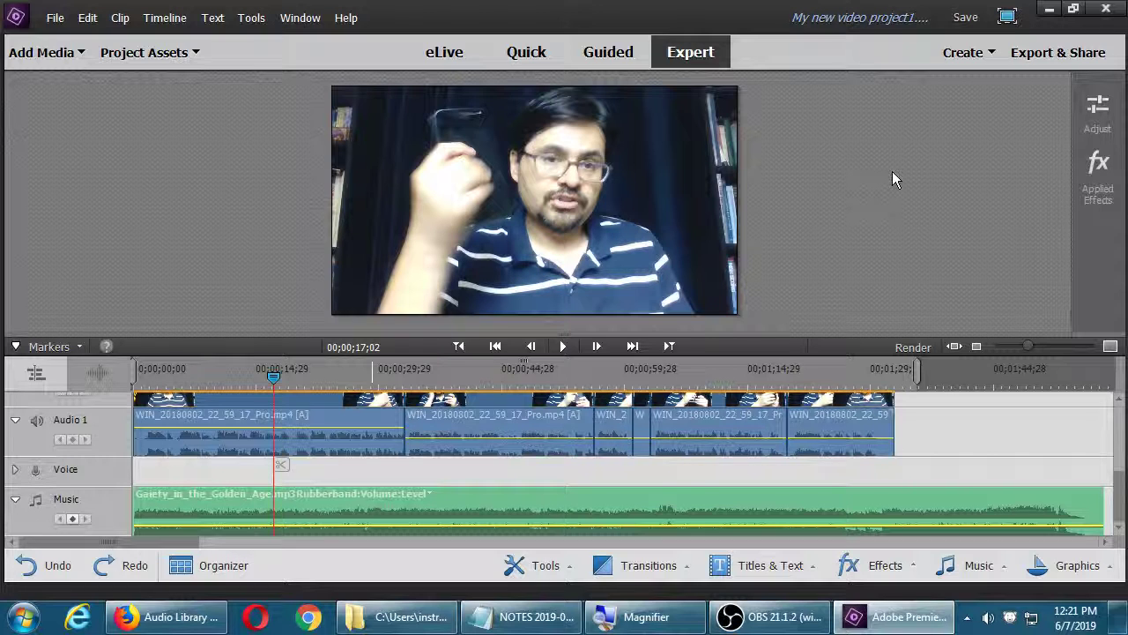
pyautogui.click(1098, 113)
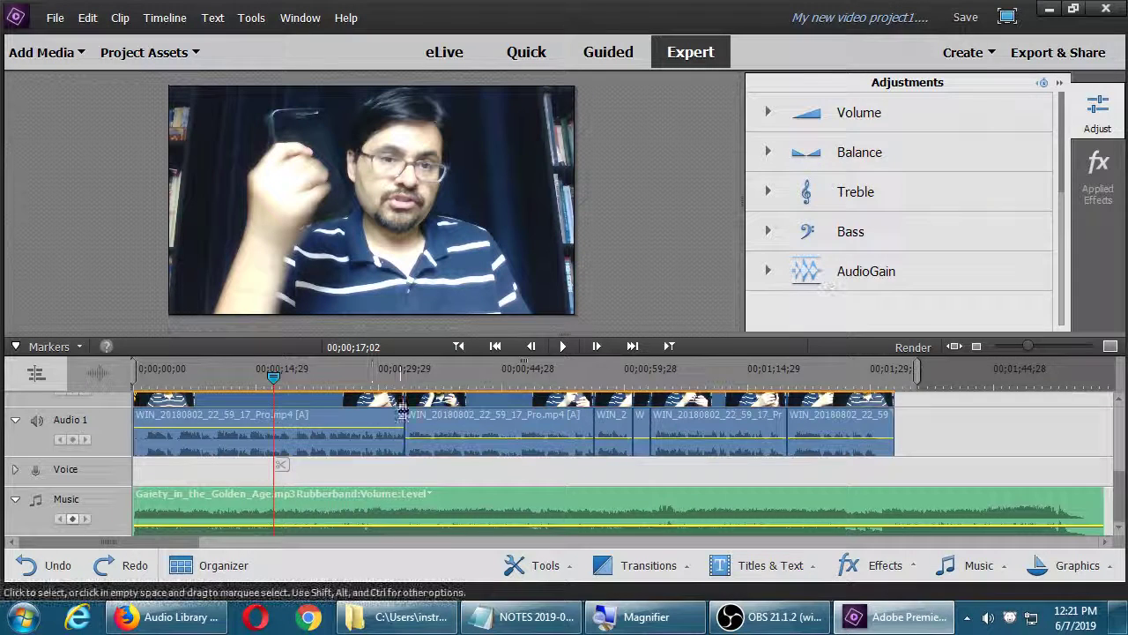
pyautogui.click(344, 419)
pyautogui.click(929, 122)
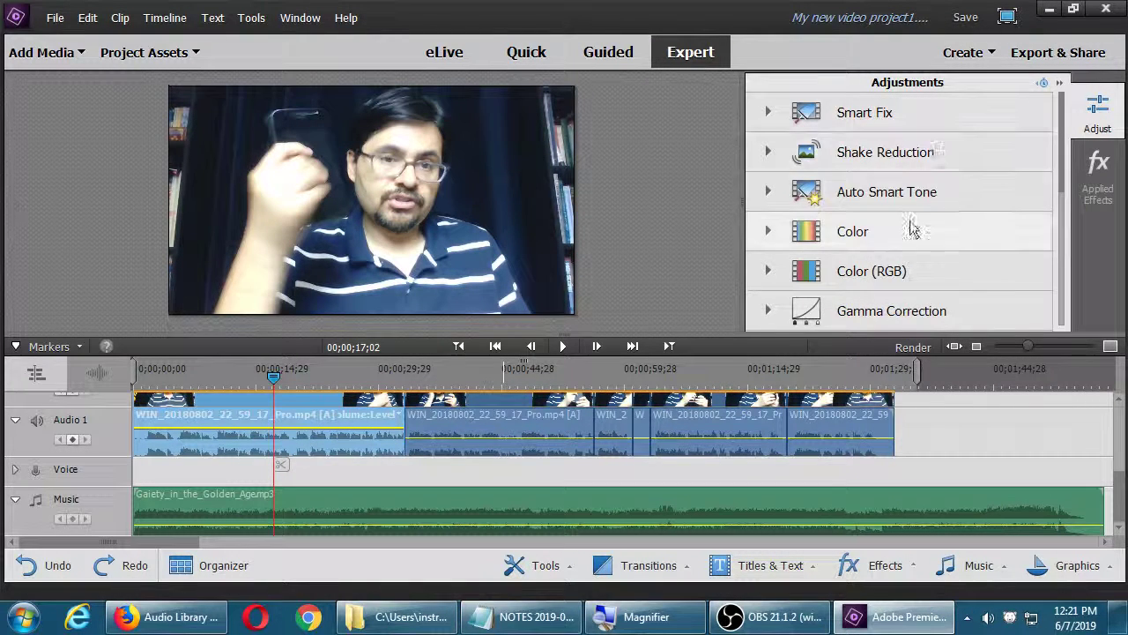
pyautogui.moveTo(1061, 163); pyautogui.dragTo(1051, 198)
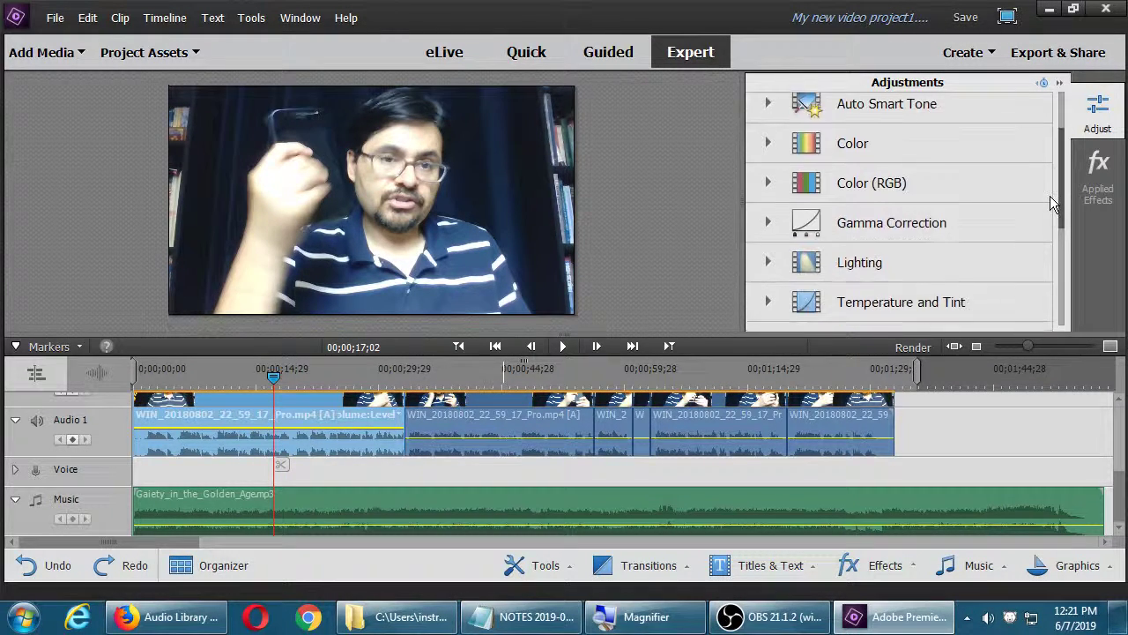
pyautogui.click(970, 257)
pyautogui.scroll(-3, 1064, 188)
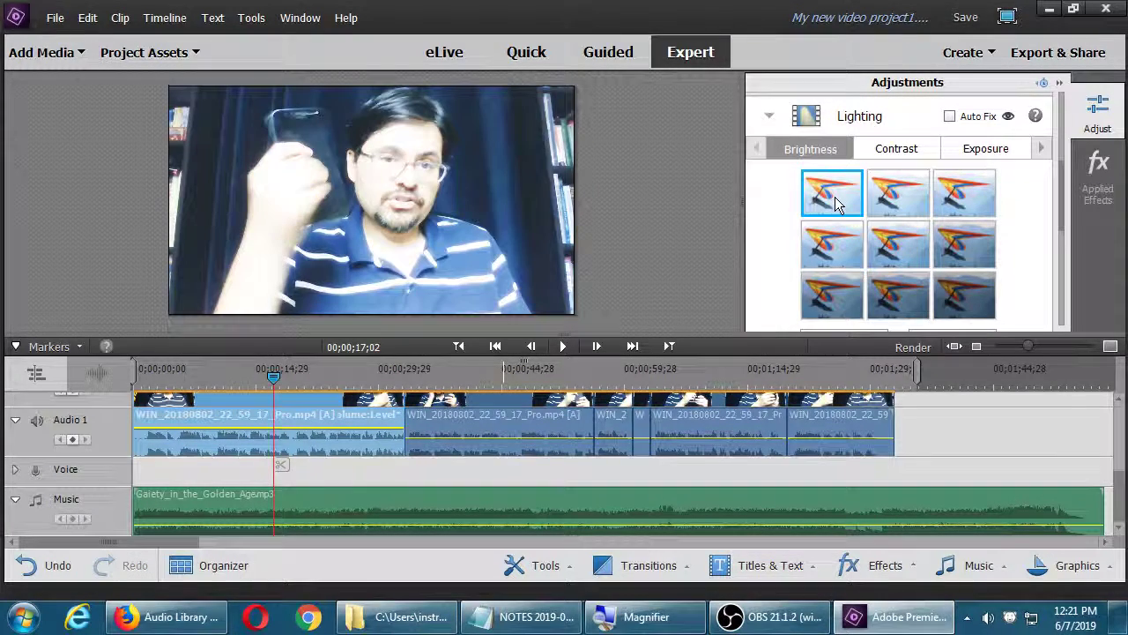
pyautogui.click(908, 201)
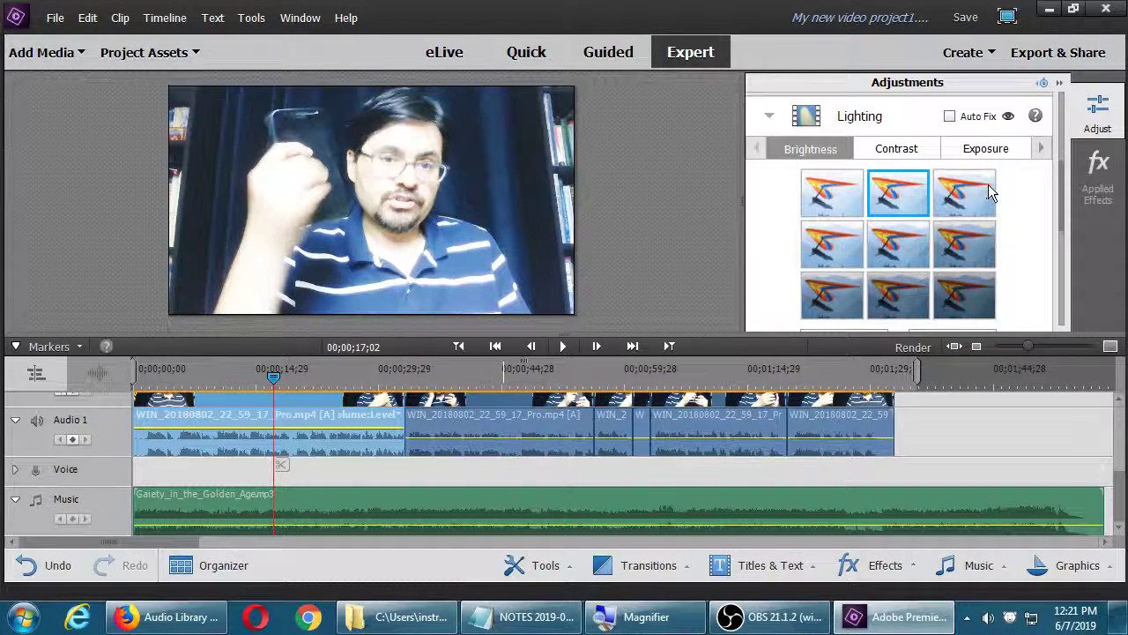
pyautogui.click(44, 567)
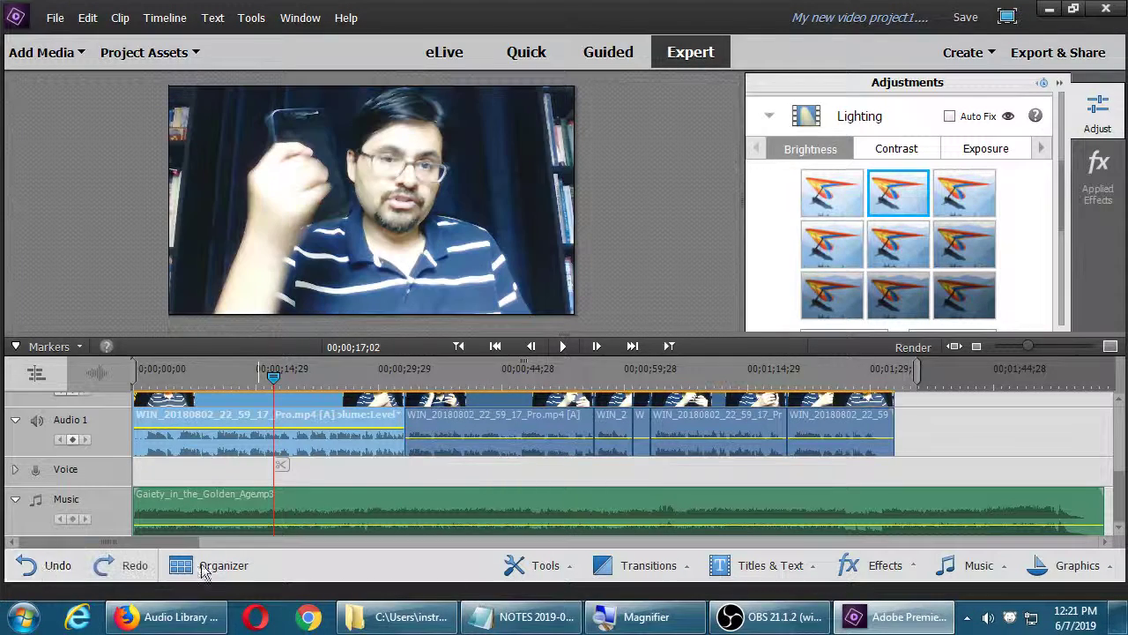
pyautogui.click(1027, 425)
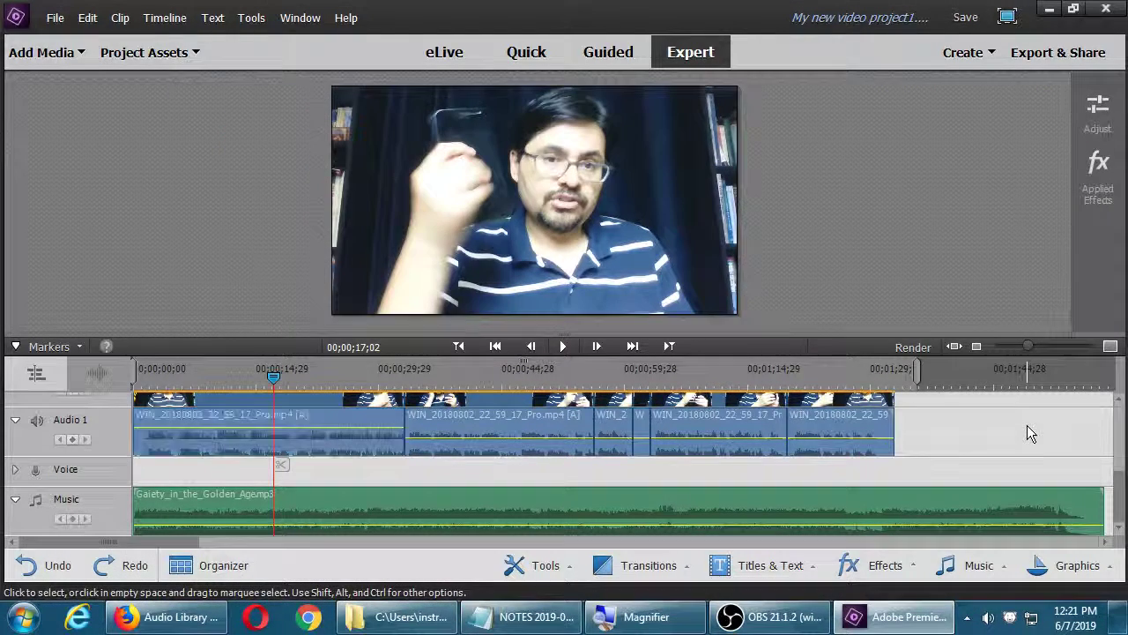
# - Select the music clip, return the playhead to the start of the timeline and open the clip's Volume adjustment
pyautogui.click(867, 506)
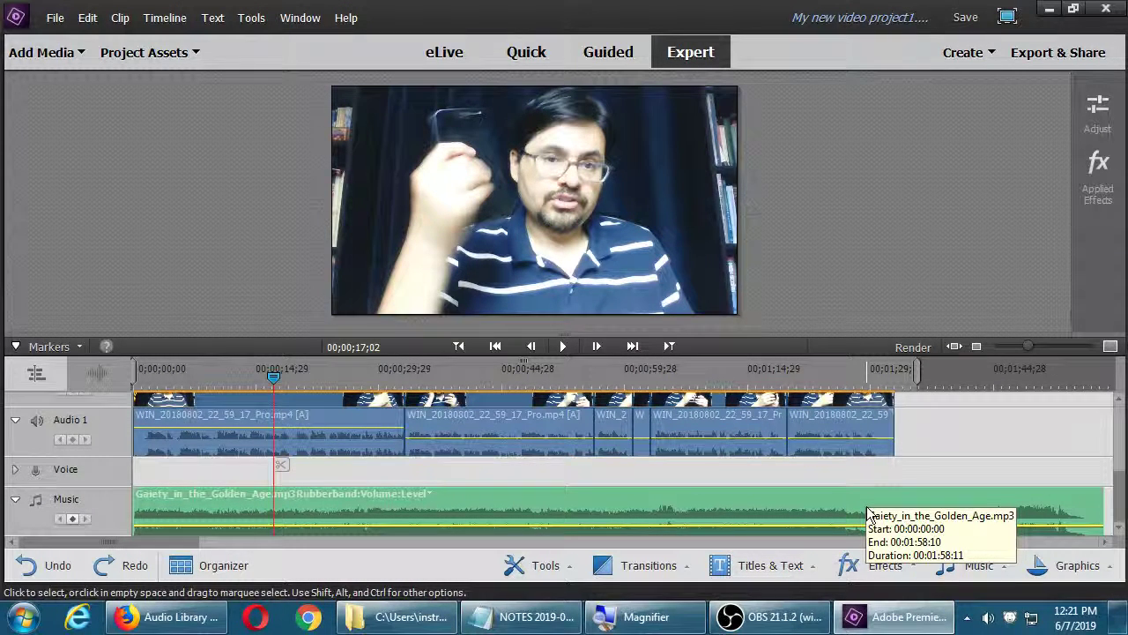
pyautogui.press('Home')
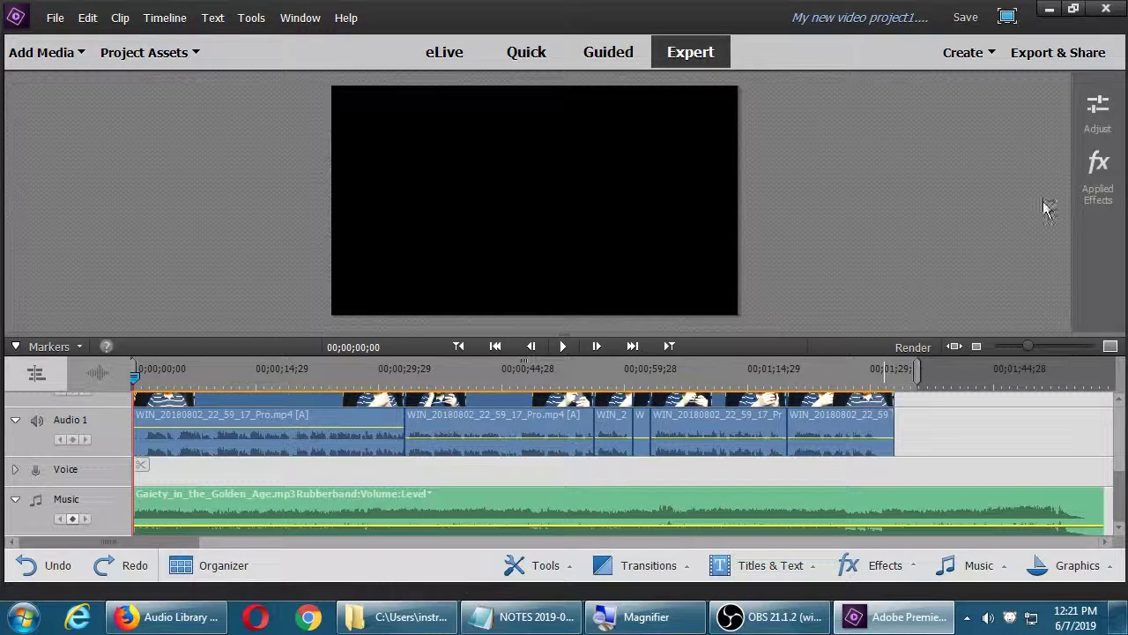
pyautogui.click(1096, 113)
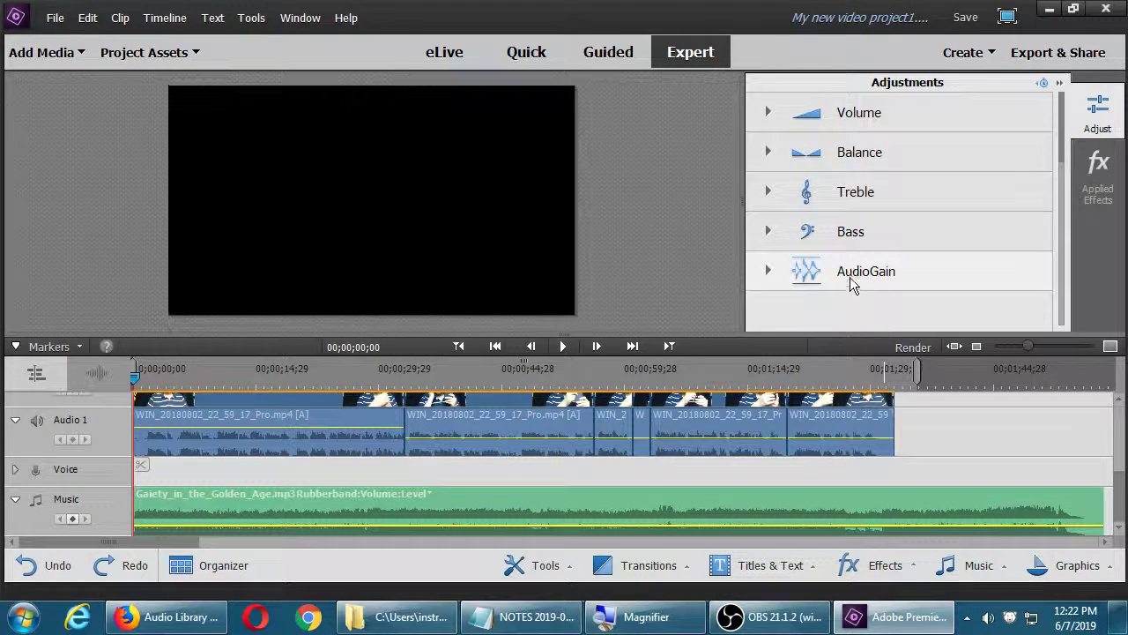
pyautogui.click(856, 118)
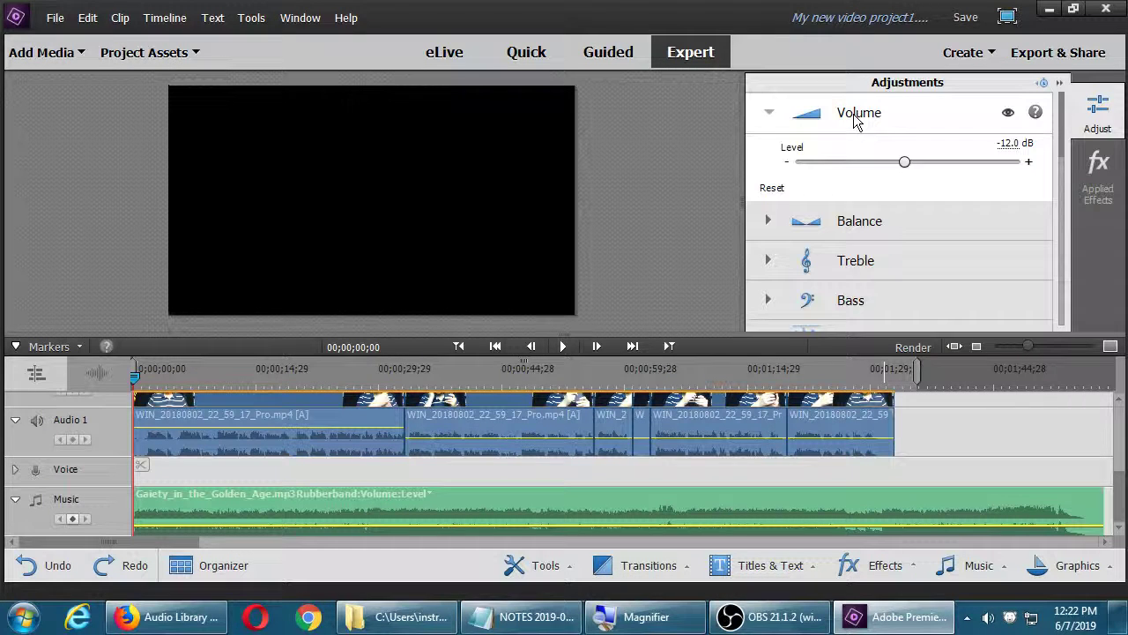
# - Set the music clip's volume level to -10 dB
pyautogui.moveTo(904, 164); pyautogui.dragTo(950, 164)
pyautogui.click(1019, 143)
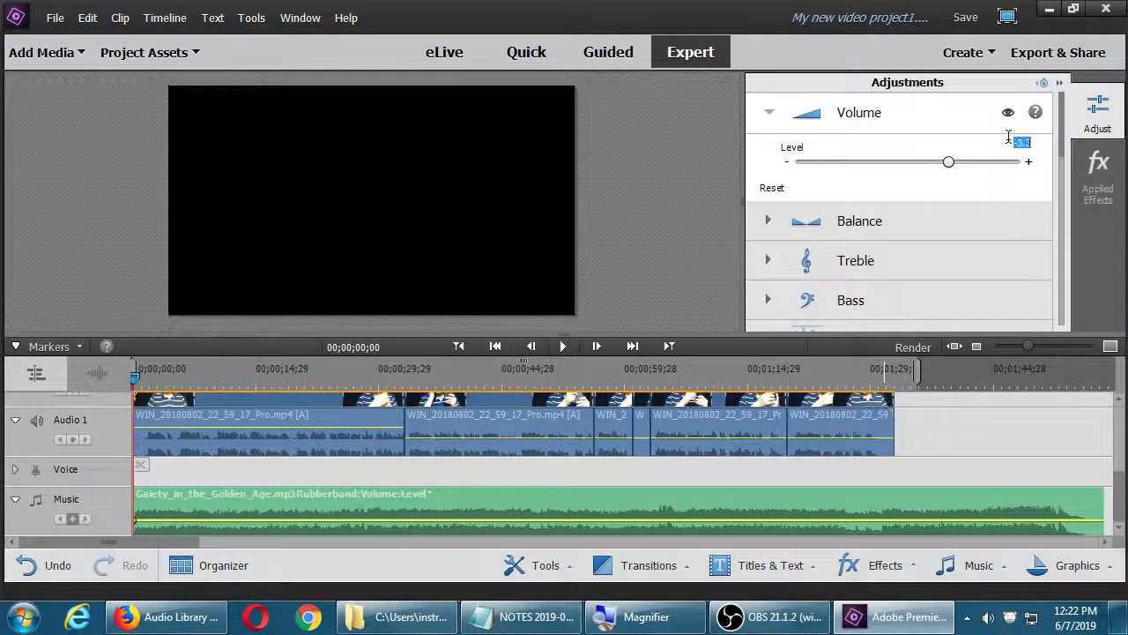
pyautogui.write('-10')
pyautogui.press('Return')
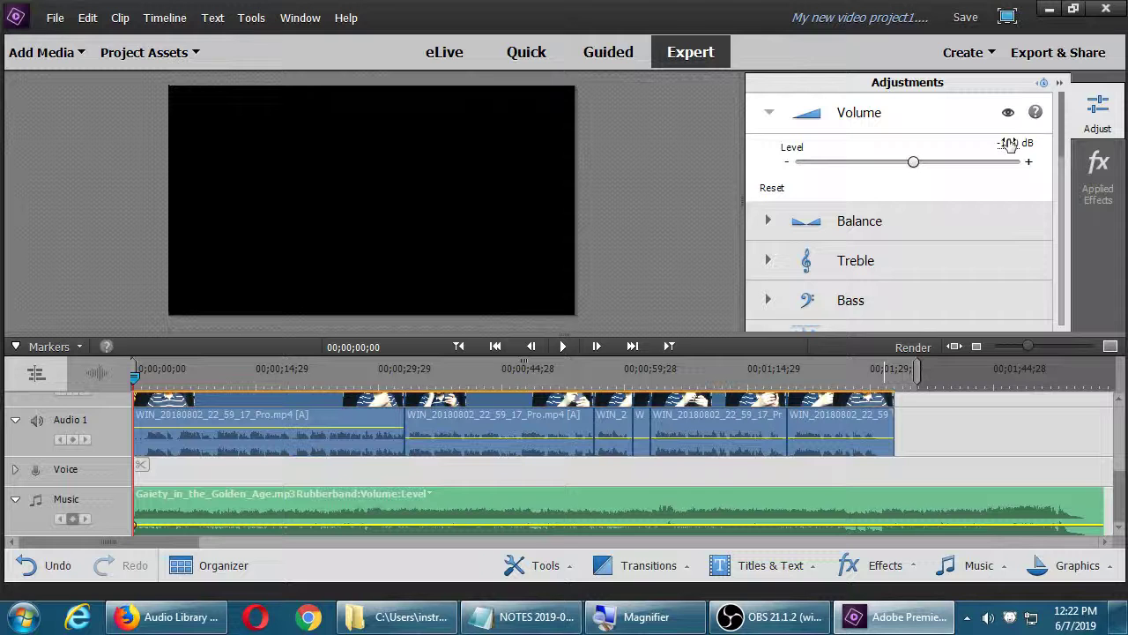
# - Delete the volume keyframe at the start of the music clip
pyautogui.press('=')
pyautogui.press('=')
pyautogui.press('=')
pyautogui.press('=')
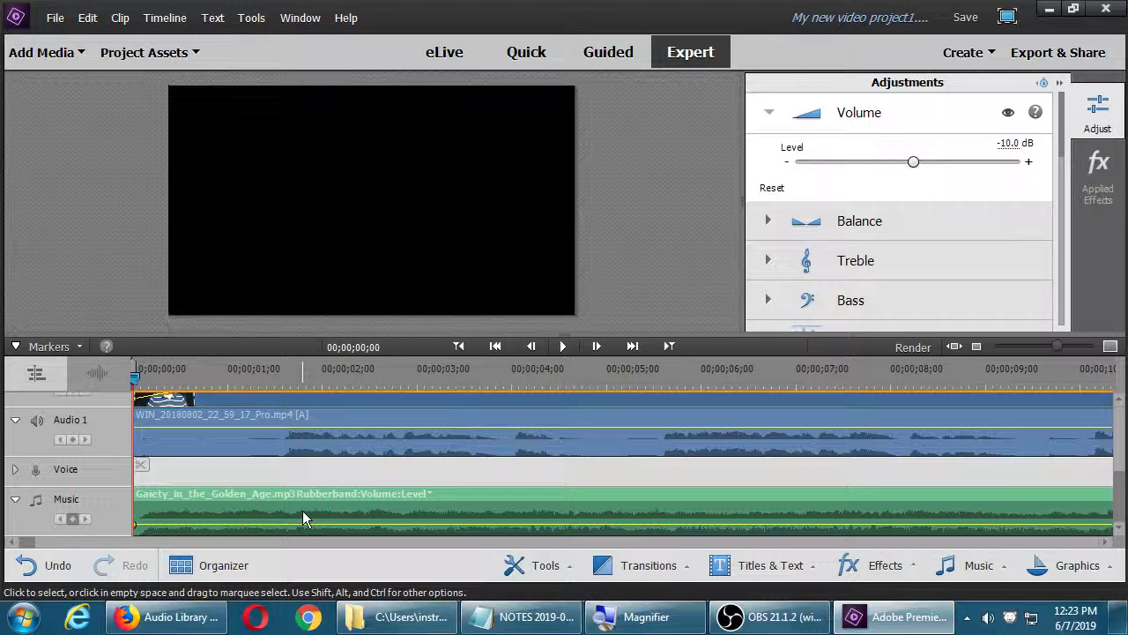
pyautogui.rightClick(135, 524)
pyautogui.click(160, 512)
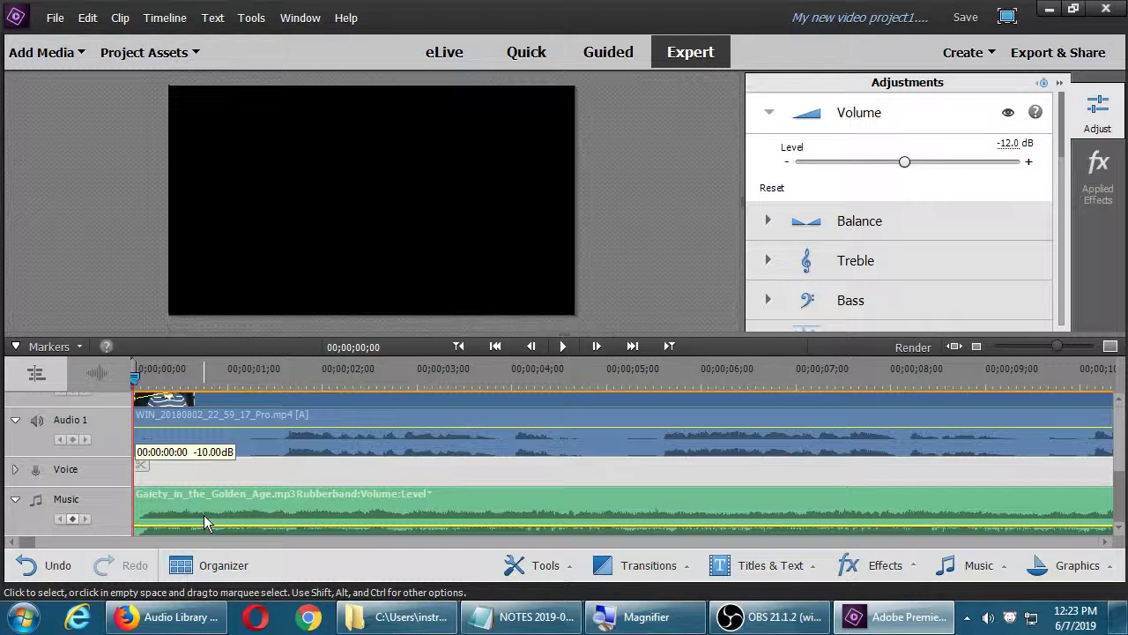
# - Set the music clip's volume level to 0 dB and remove the keyframe at the clip's start
pyautogui.click(1010, 139)
pyautogui.write('0')
pyautogui.press('Return')
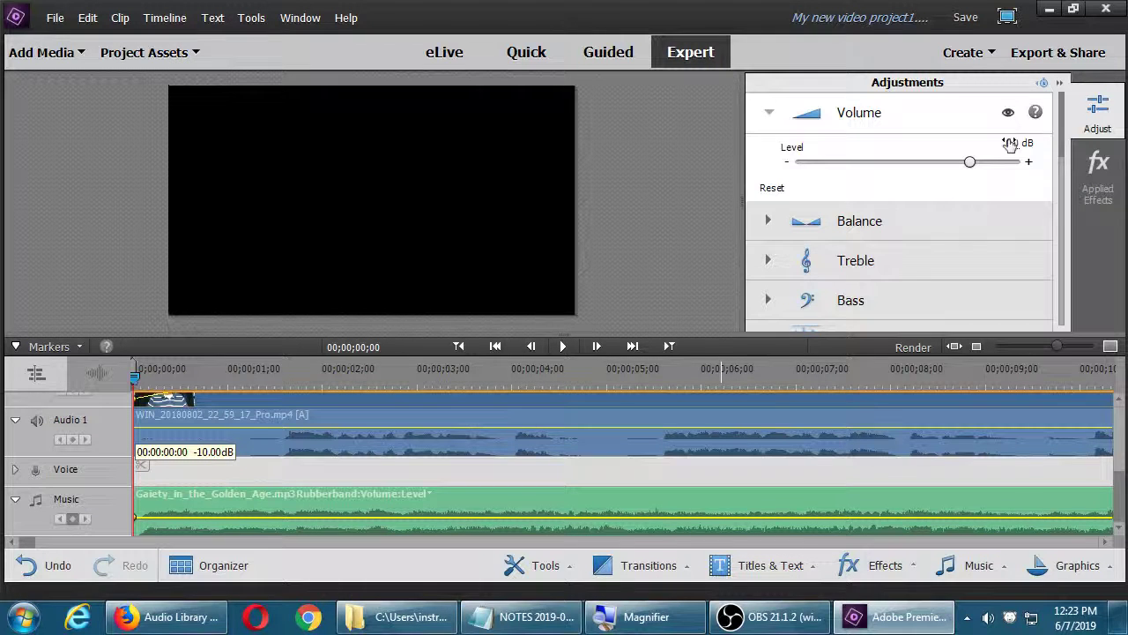
pyautogui.rightClick(136, 517)
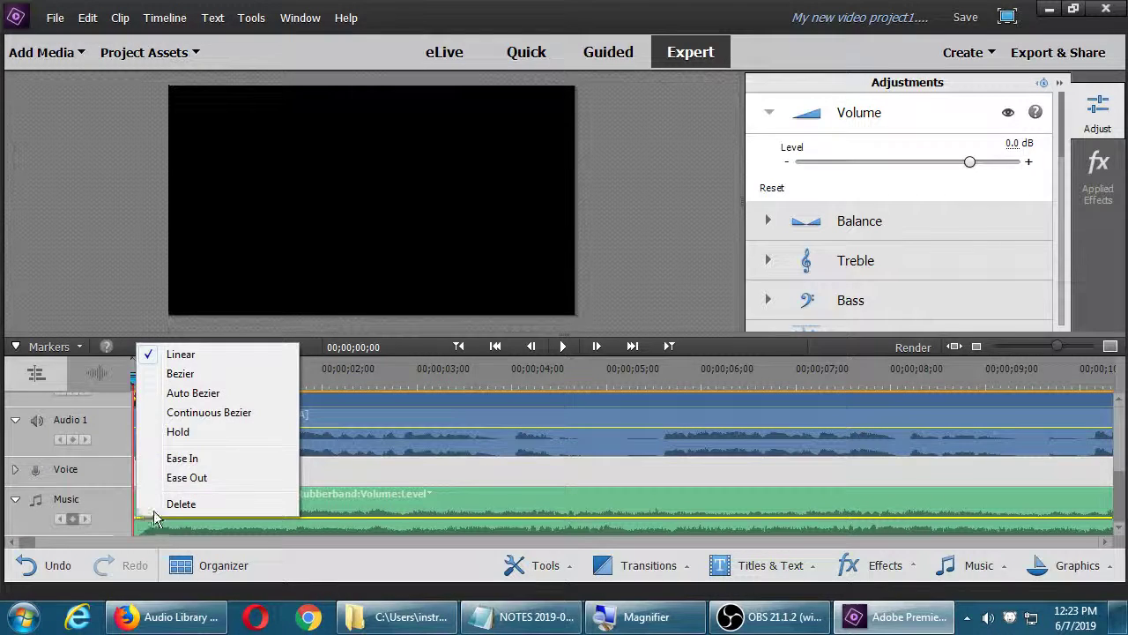
pyautogui.click(159, 506)
# - Add a volume keyframe to the music clip at 00;00;01;10, just before the speech begins
pyautogui.press('space')
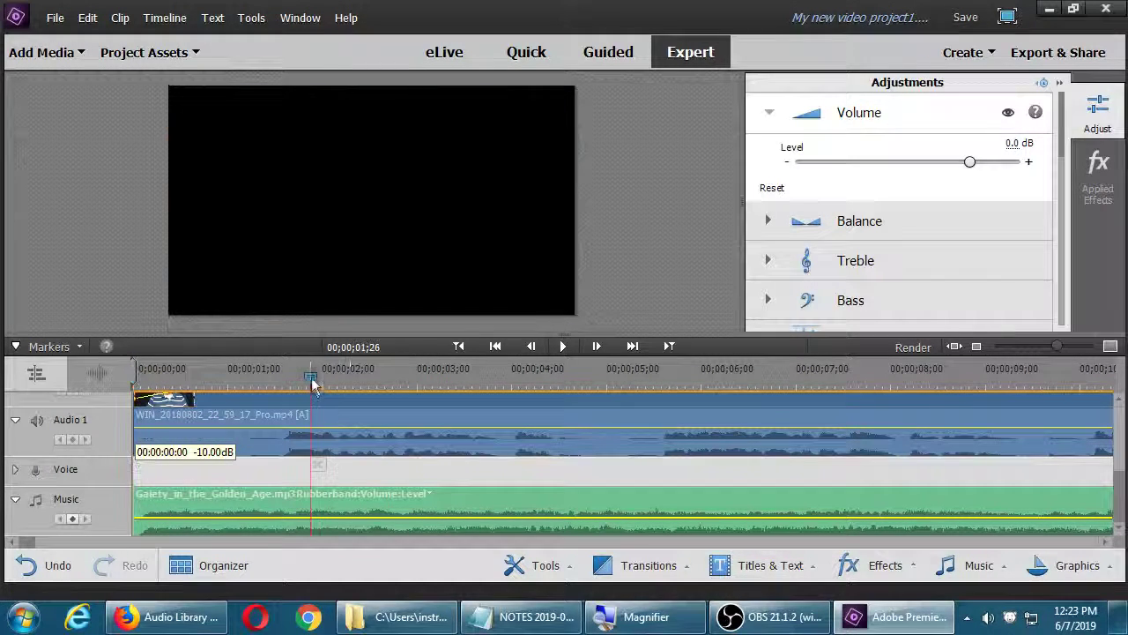
pyautogui.click(349, 426)
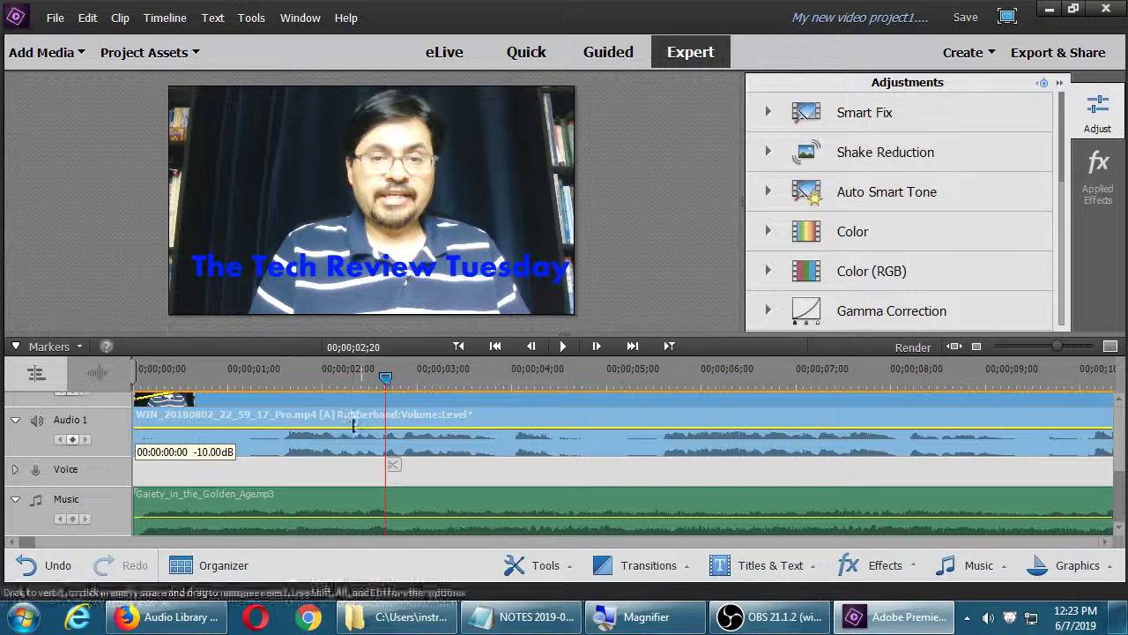
pyautogui.moveTo(389, 376); pyautogui.dragTo(260, 378)
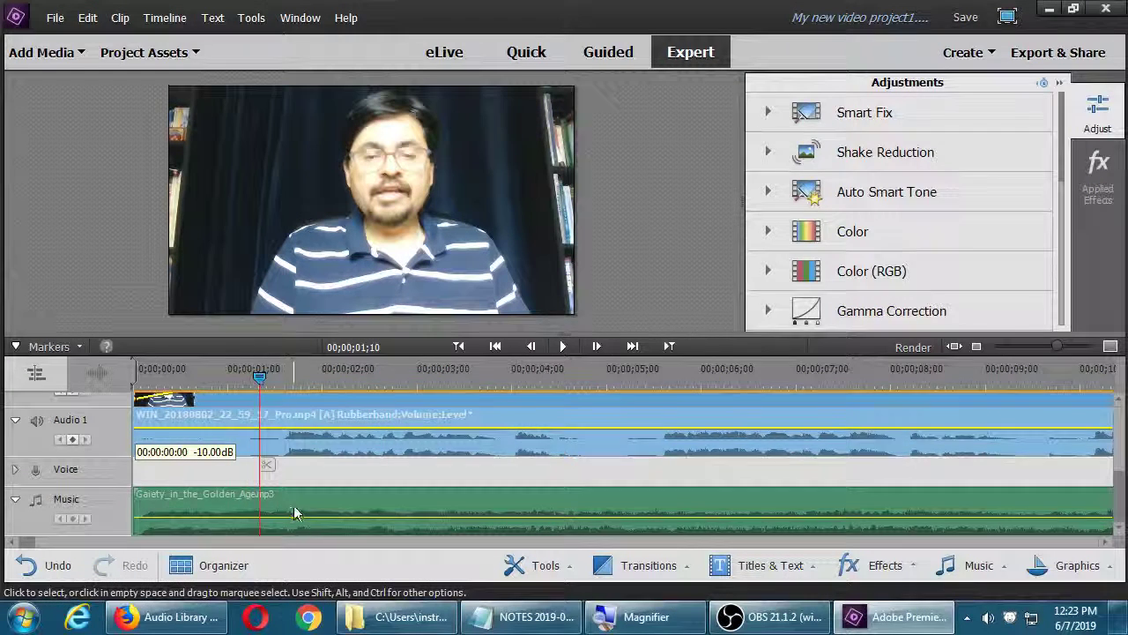
pyautogui.click(293, 508)
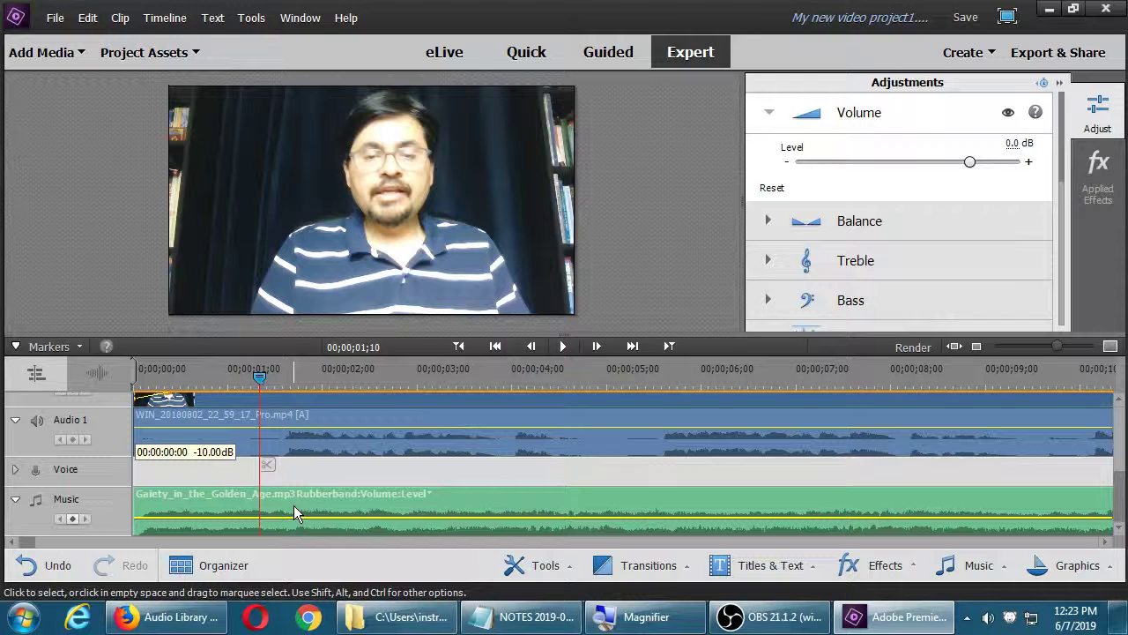
pyautogui.click(71, 520)
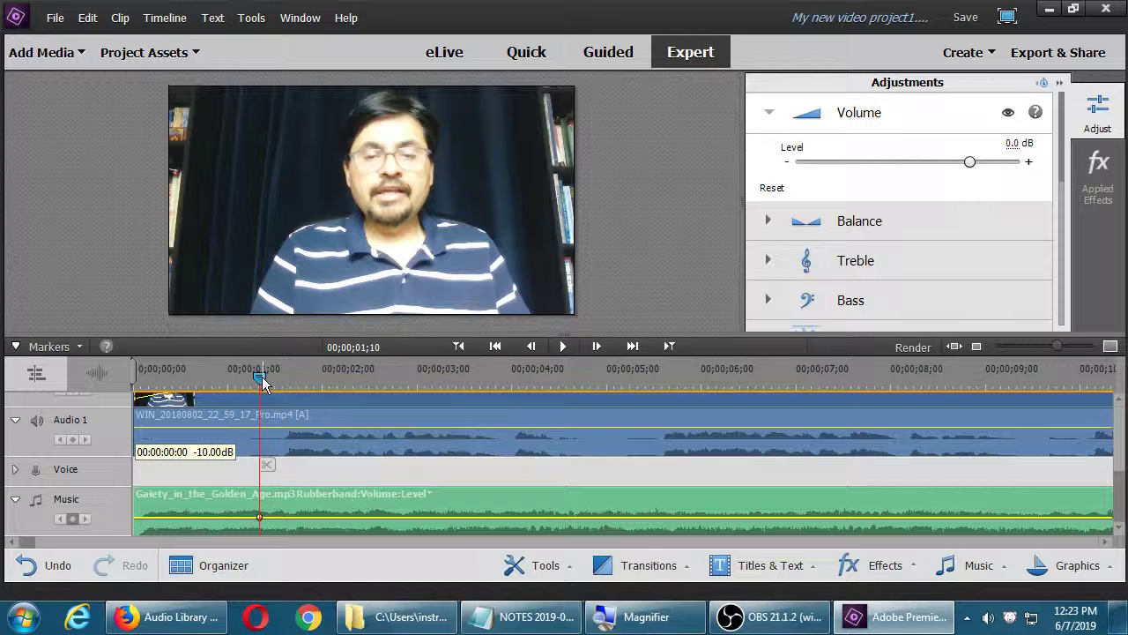
# - Add music volume keyframes at 00;00;01;25 and 00;00;02;12, silencing the music from the last one and raising the level before 00;00;01;10
pyautogui.moveTo(262, 377); pyautogui.dragTo(306, 377)
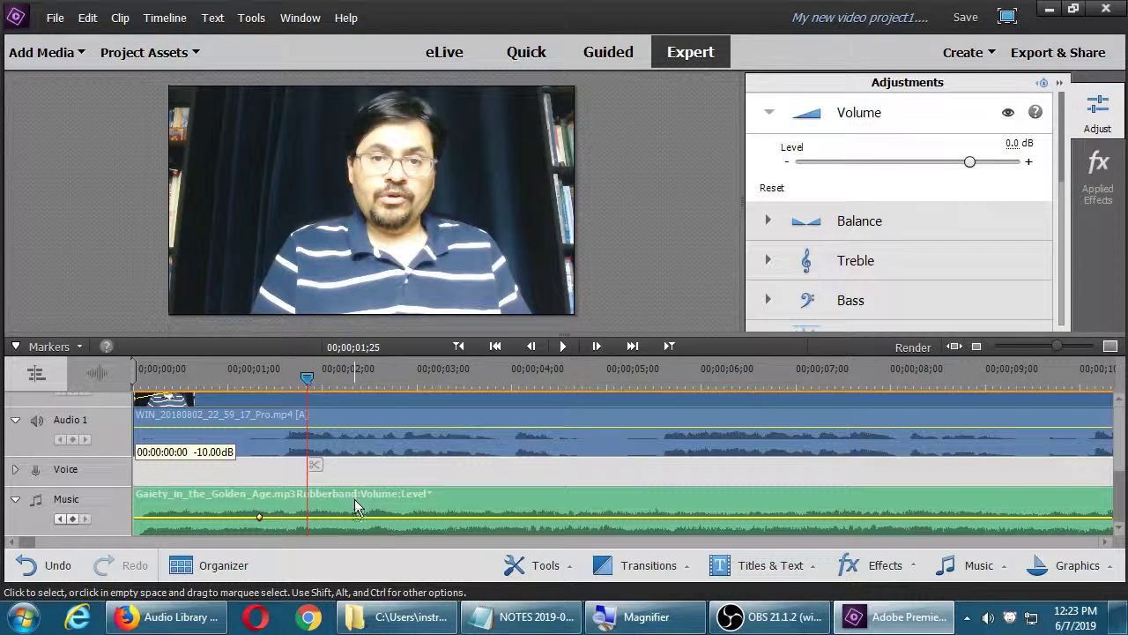
pyautogui.click(75, 519)
pyautogui.moveTo(308, 377); pyautogui.dragTo(362, 377)
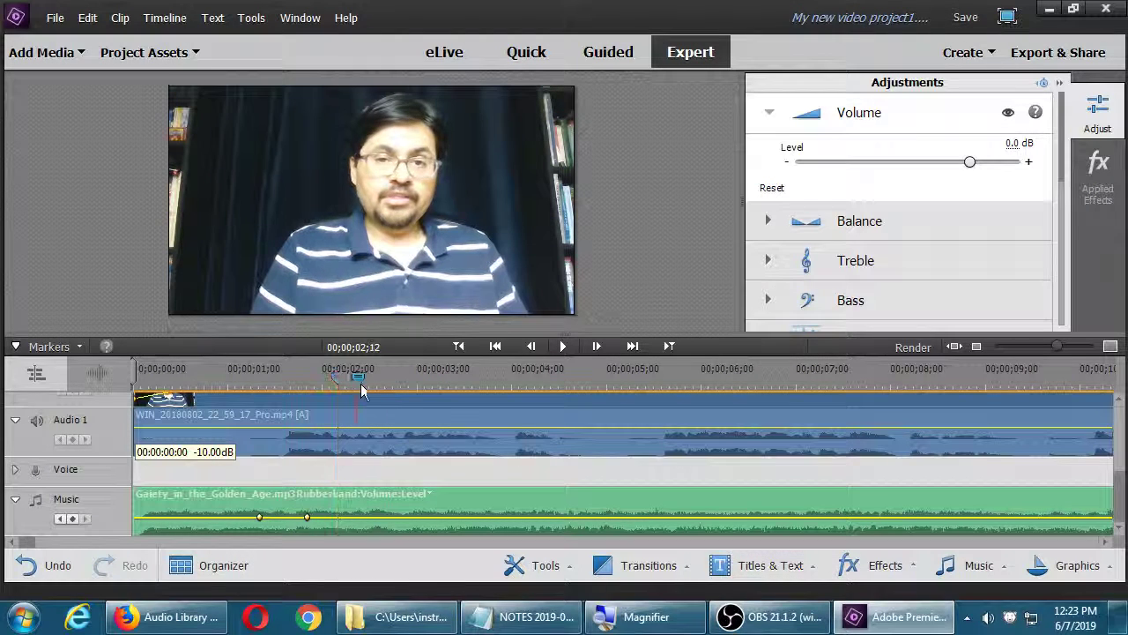
pyautogui.click(73, 518)
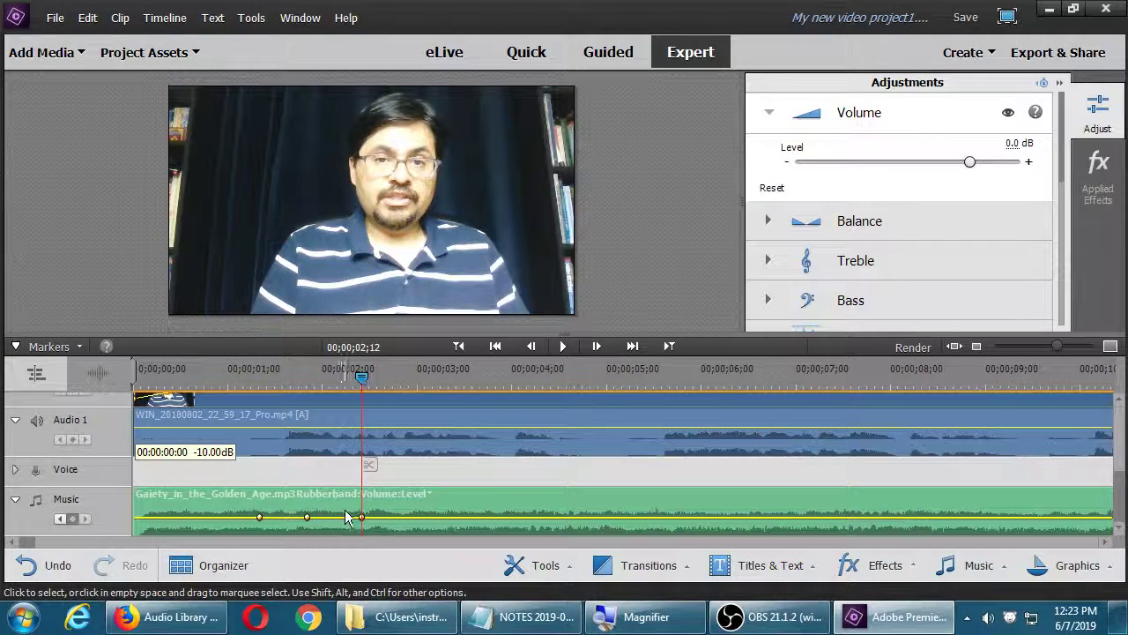
pyautogui.moveTo(390, 520); pyautogui.dragTo(394, 534)
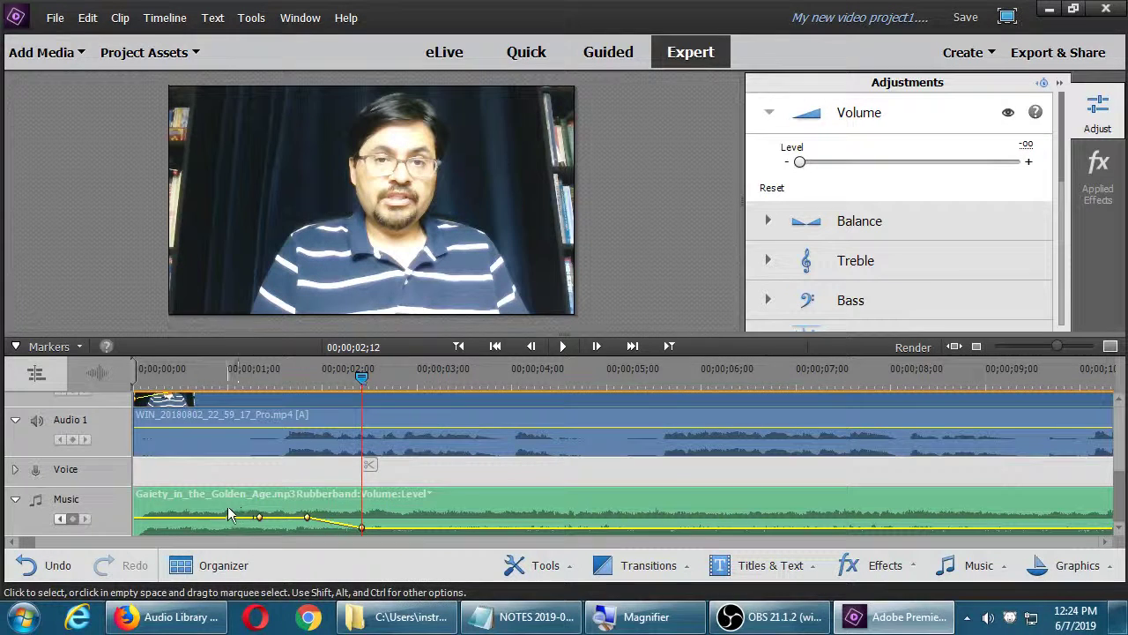
pyautogui.moveTo(222, 516); pyautogui.dragTo(226, 506)
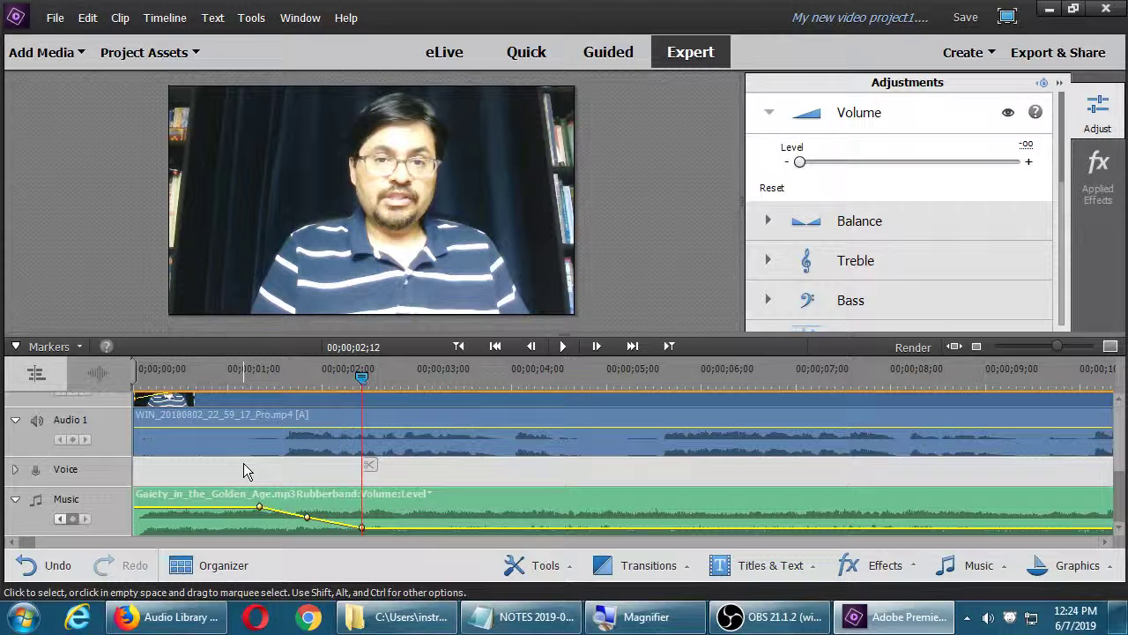
# - Add a music volume keyframe at 00;00;02;22 and raise the level from there to about 1.3 dB
pyautogui.click(396, 388)
pyautogui.click(73, 518)
pyautogui.moveTo(440, 527); pyautogui.dragTo(441, 515)
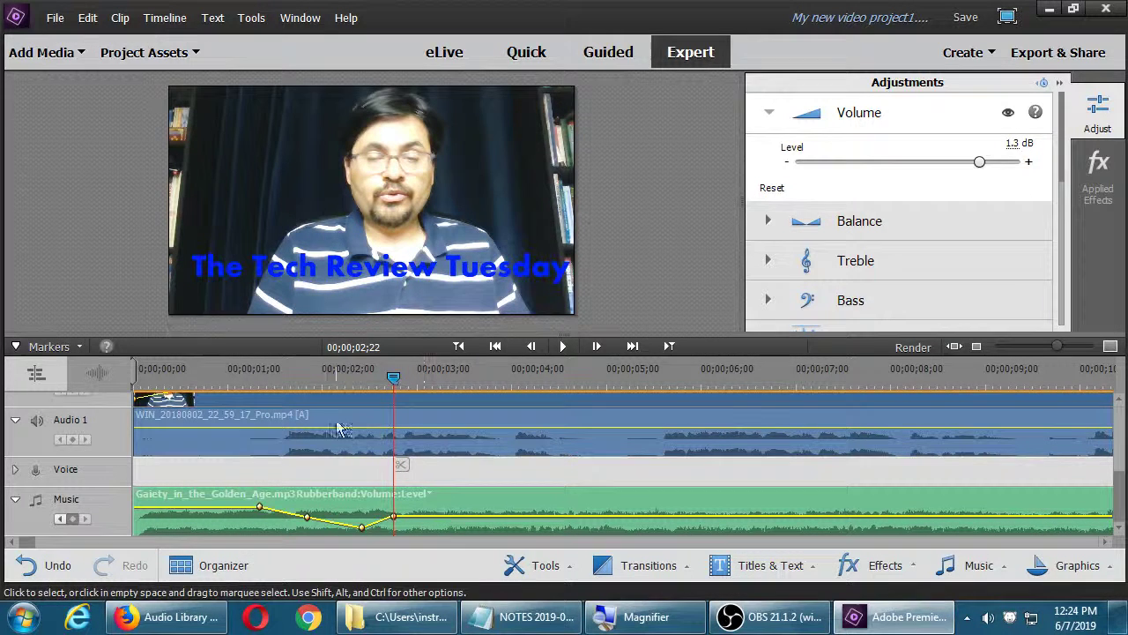
# - Add music volume keyframes at 00;00;03;22 and 00;00;04;00, lowering the level from the second one to about -7.6 dB
pyautogui.moveTo(393, 389); pyautogui.dragTo(484, 401)
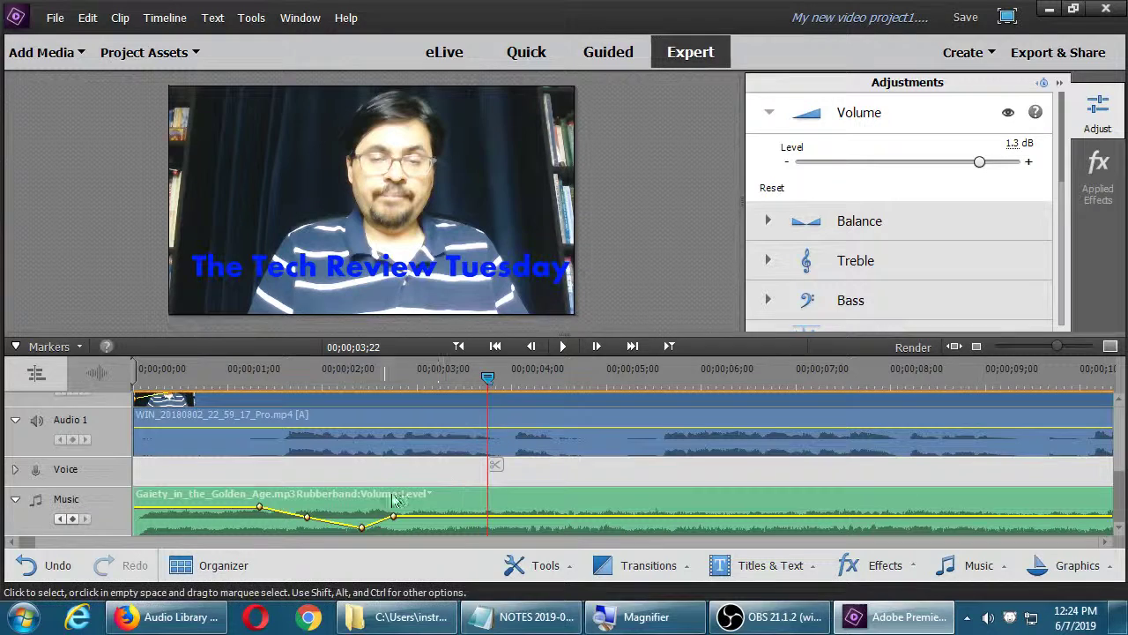
pyautogui.click(72, 519)
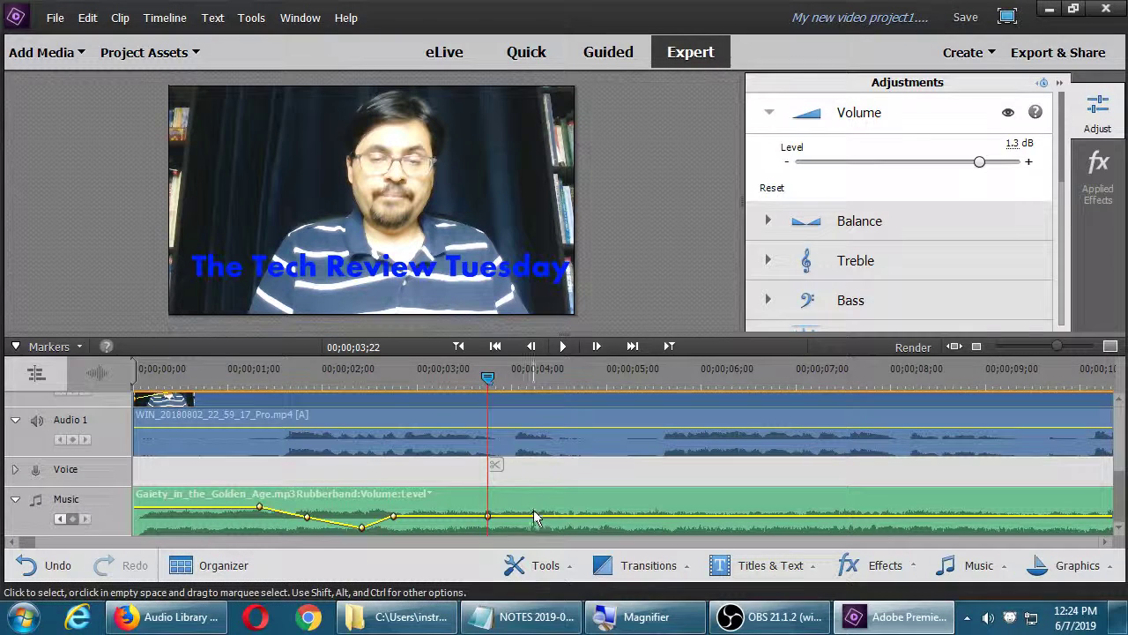
pyautogui.moveTo(492, 386); pyautogui.dragTo(513, 383)
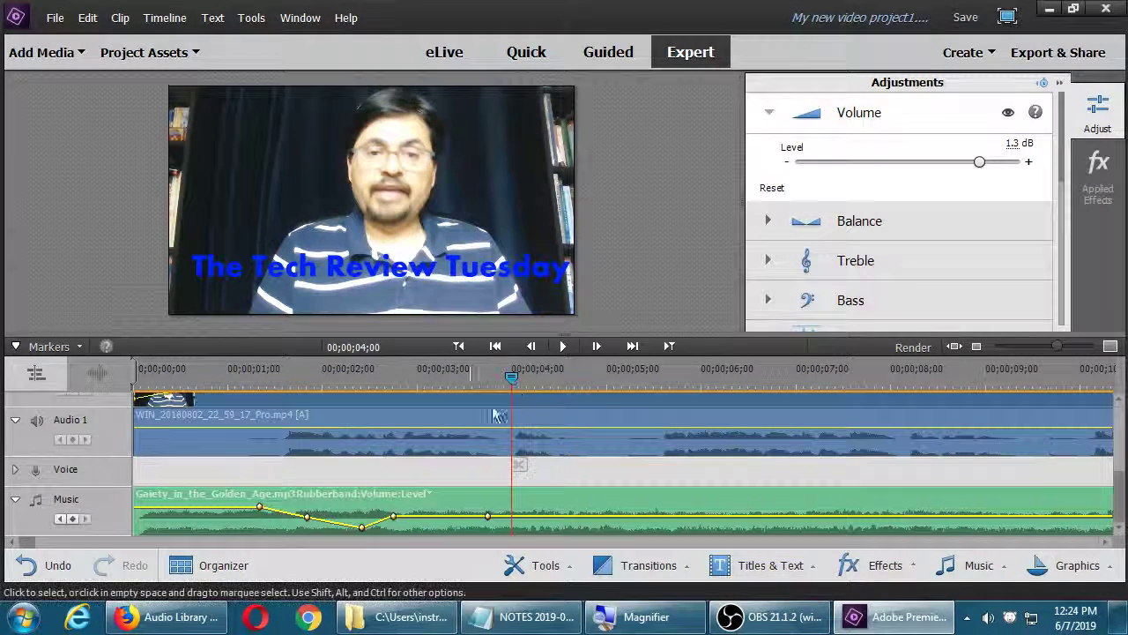
pyautogui.click(72, 518)
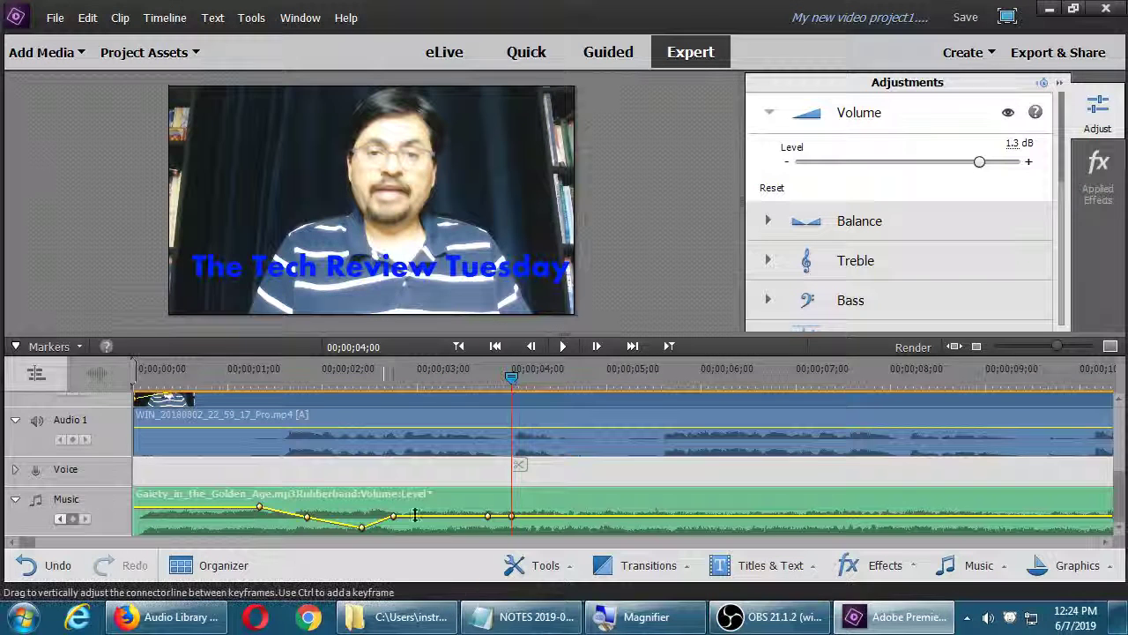
pyautogui.moveTo(574, 516); pyautogui.dragTo(578, 522)
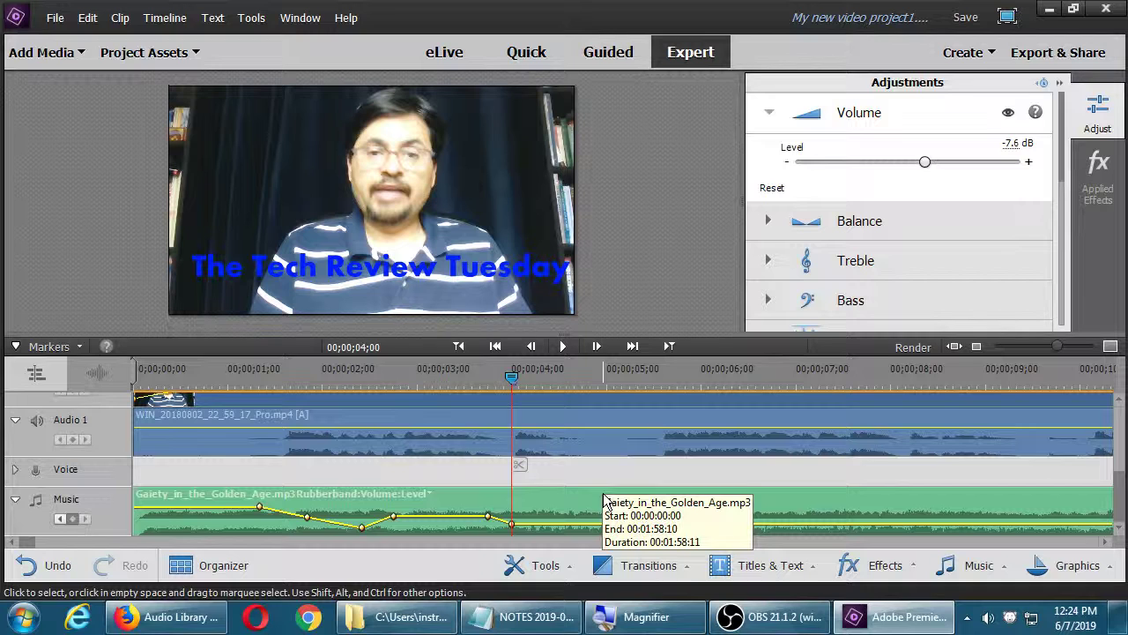
# - Replace the keyframed music clip with a fresh copy of Gaiety_in_the_Golden_Age.mp3 from the project assets, starting at the beginning of the Music track
pyautogui.click(1014, 146)
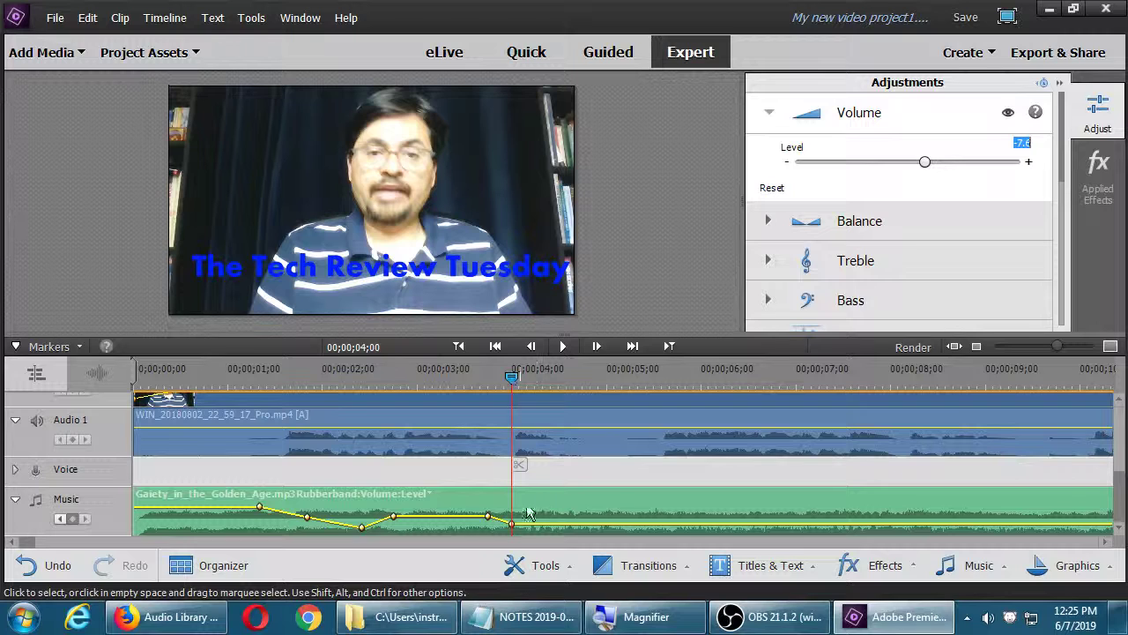
pyautogui.moveTo(623, 524); pyautogui.dragTo(623, 514)
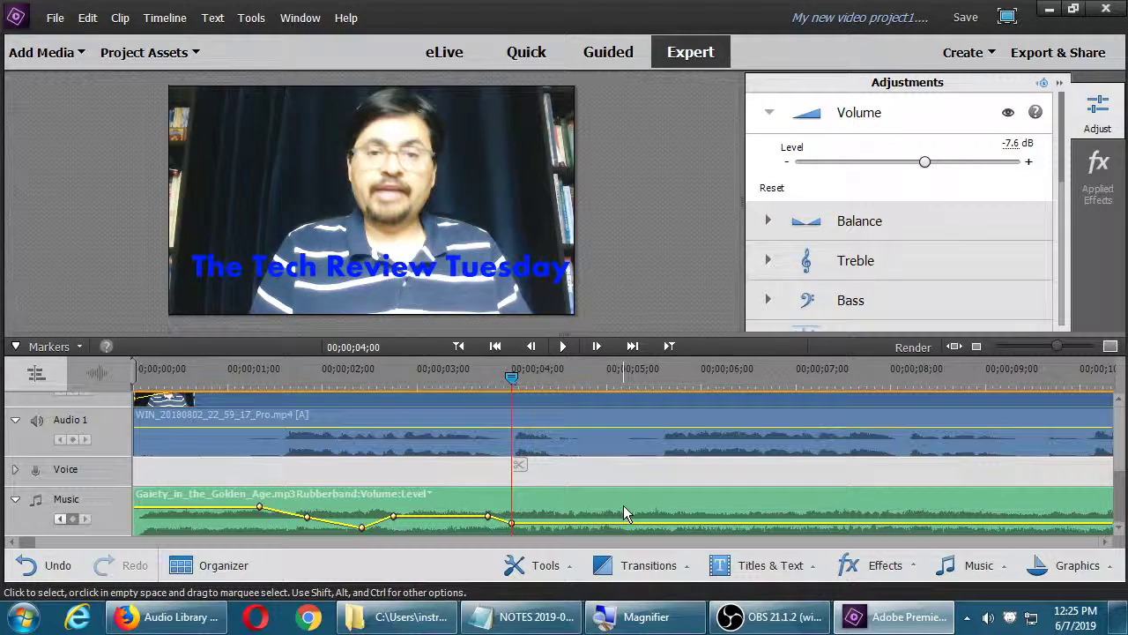
pyautogui.press('Delete')
pyautogui.click(143, 52)
pyautogui.moveTo(189, 252); pyautogui.dragTo(140, 519)
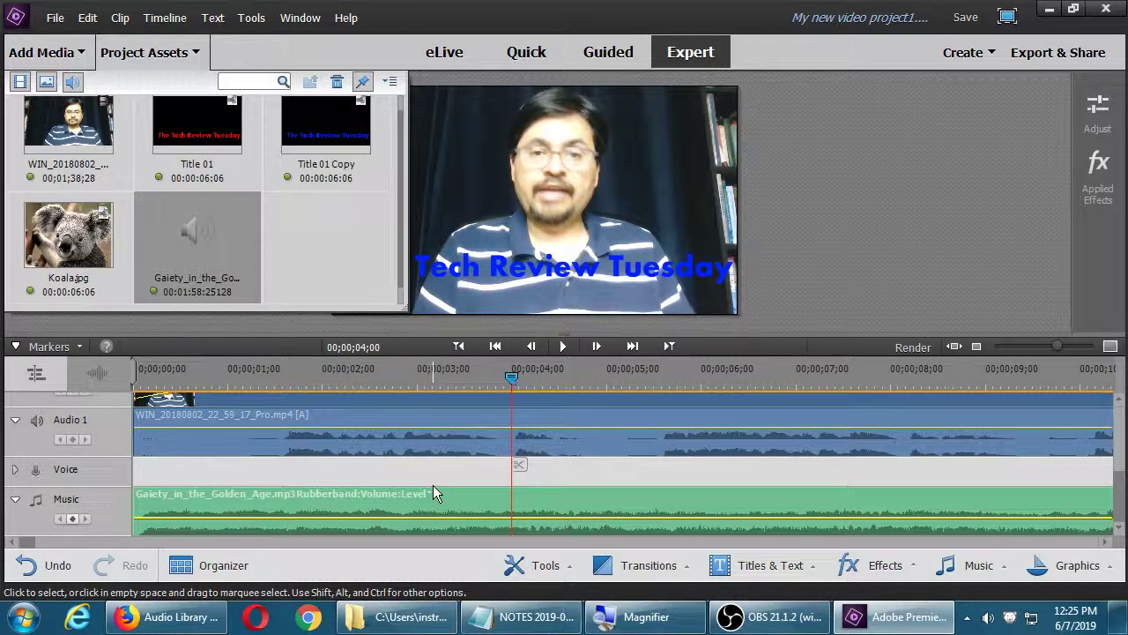
# - Add volume keyframes to the music clip at 00;00;00;00 and at 00;00;01;16, just before the speech begins
pyautogui.press('Home')
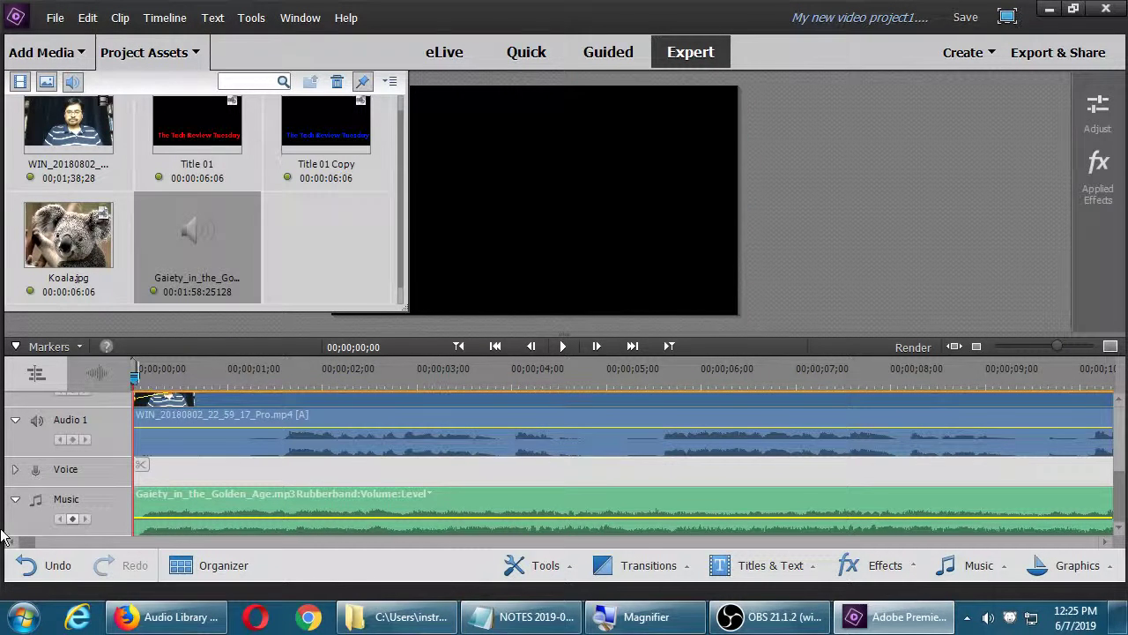
pyautogui.click(74, 520)
pyautogui.moveTo(141, 370); pyautogui.dragTo(278, 409)
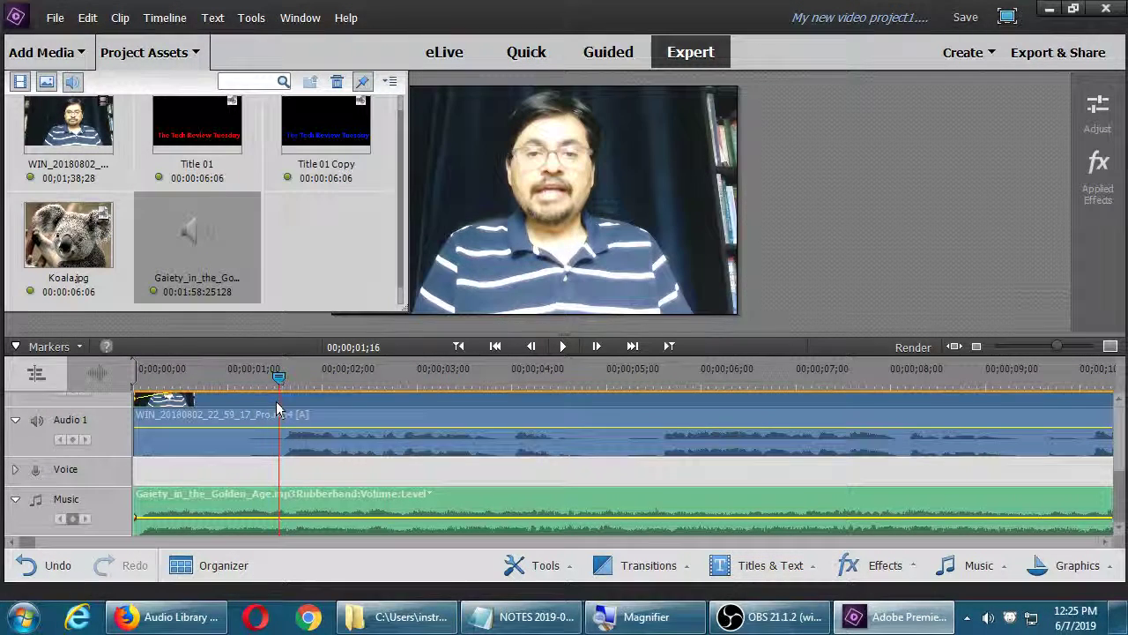
pyautogui.click(75, 519)
# - Set the music clip's volume level to -20 dB at the 00;00;01;16 keyframe
pyautogui.click(1098, 114)
pyautogui.click(987, 115)
pyautogui.click(1013, 146)
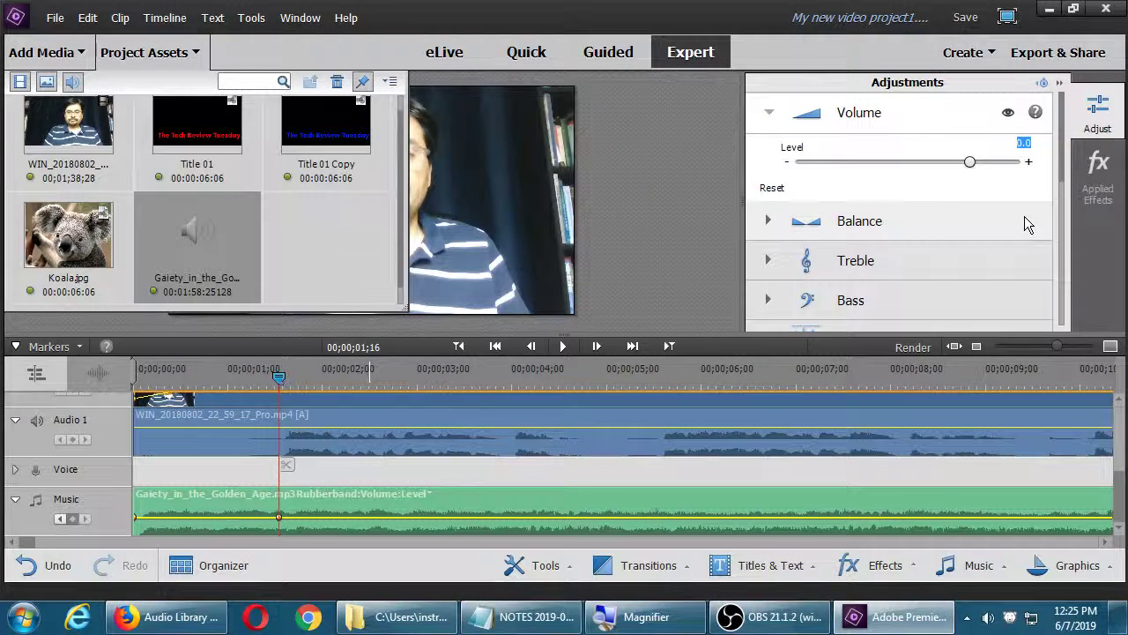
pyautogui.press('BackSpace')
pyautogui.write('-20')
pyautogui.press('Return')
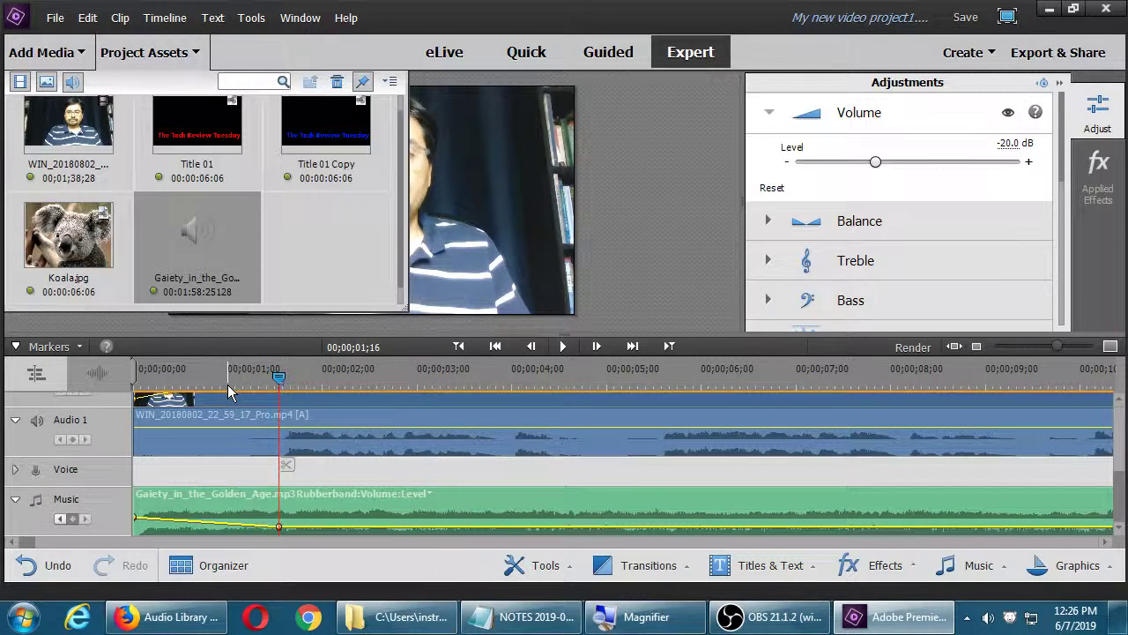
# - Play the opening from the start to check the music fade under the speech, hiding the project assets
pyautogui.press('Home')
pyautogui.press('space')
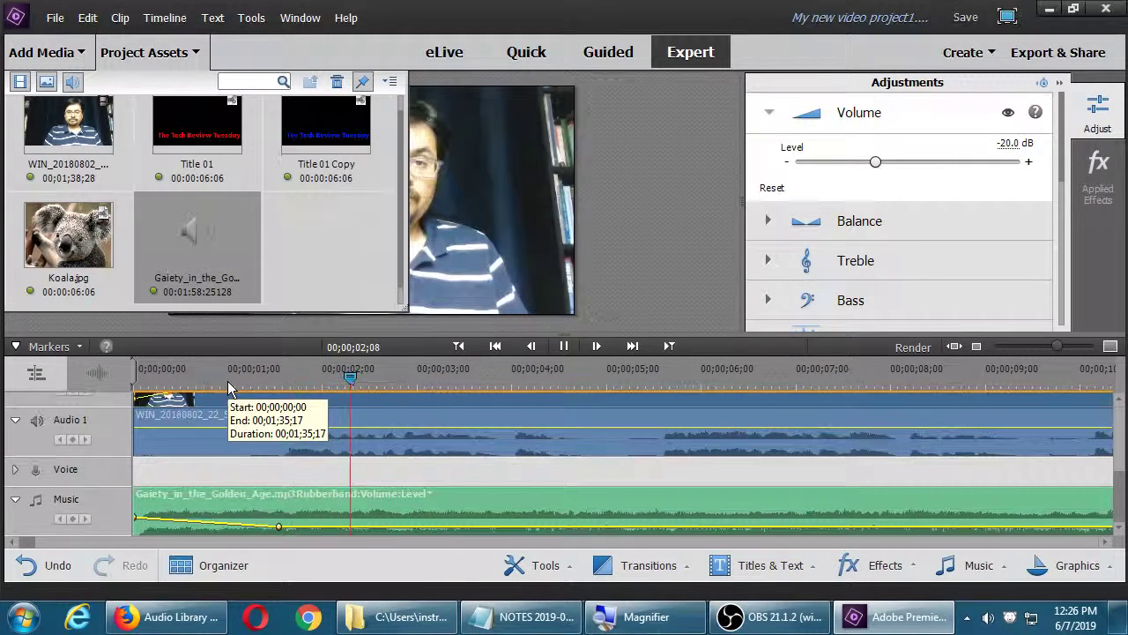
pyautogui.click(227, 392)
pyautogui.click(187, 55)
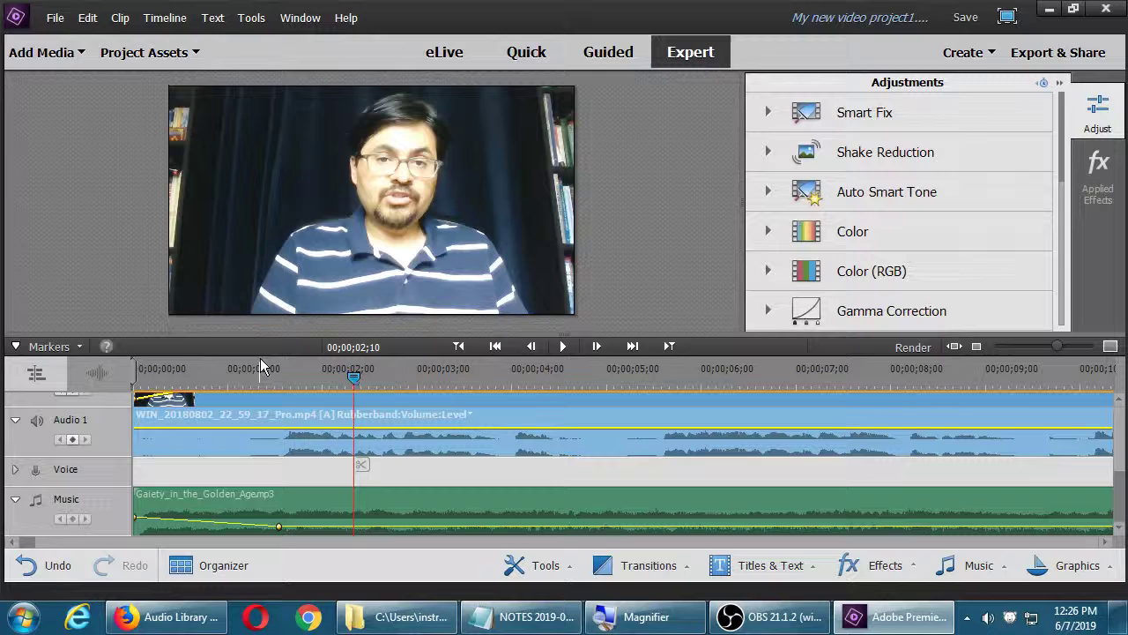
pyautogui.click(251, 362)
pyautogui.press('Home')
pyautogui.press('space')
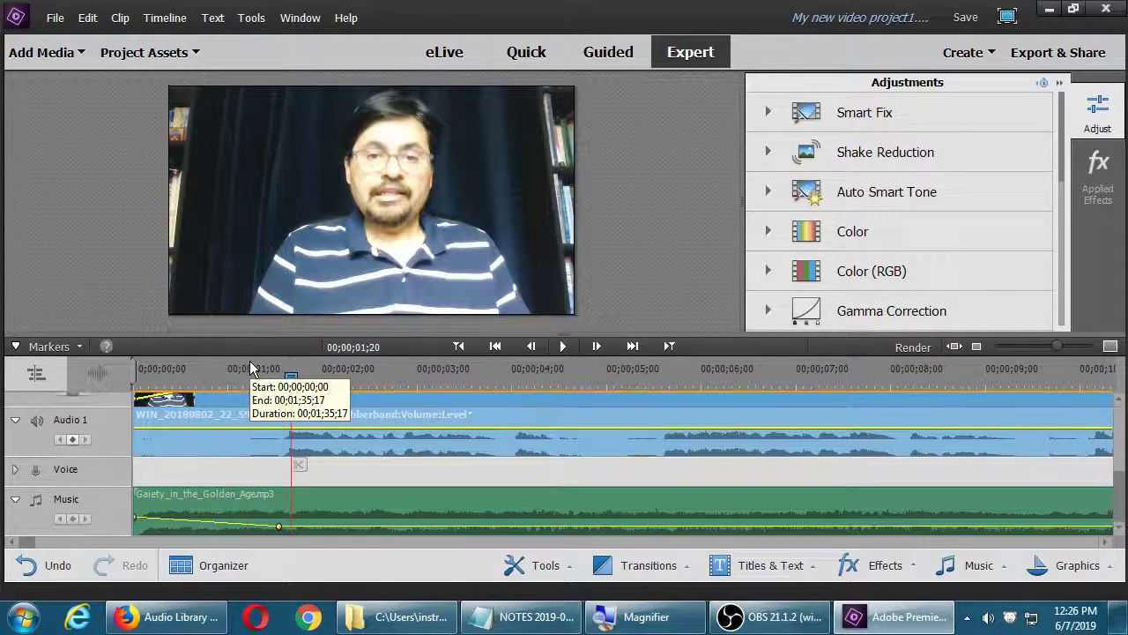
pyautogui.rightClick(353, 506)
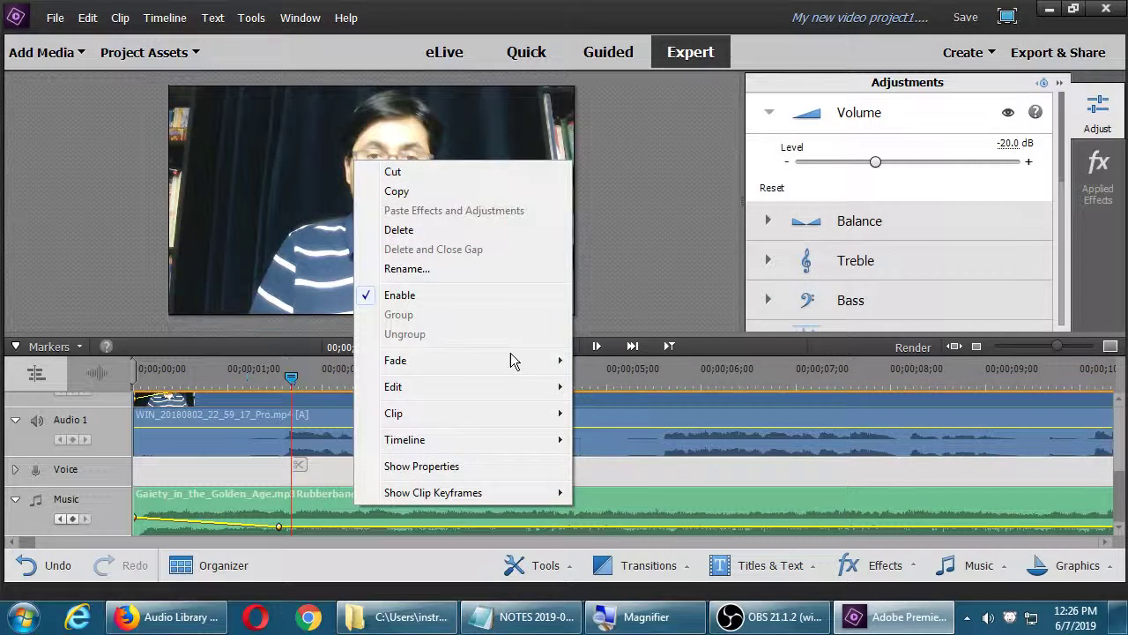
pyautogui.click(626, 463)
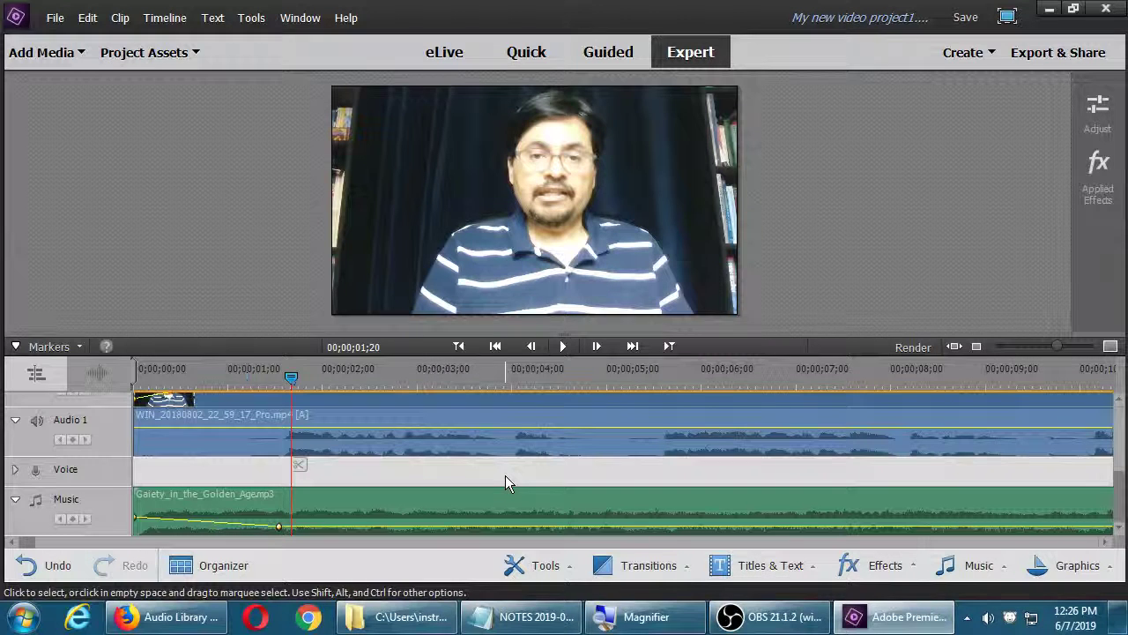
# - Play the video from the start and from about 28 and 48 seconds to check the music level against the speech
pyautogui.click(412, 506)
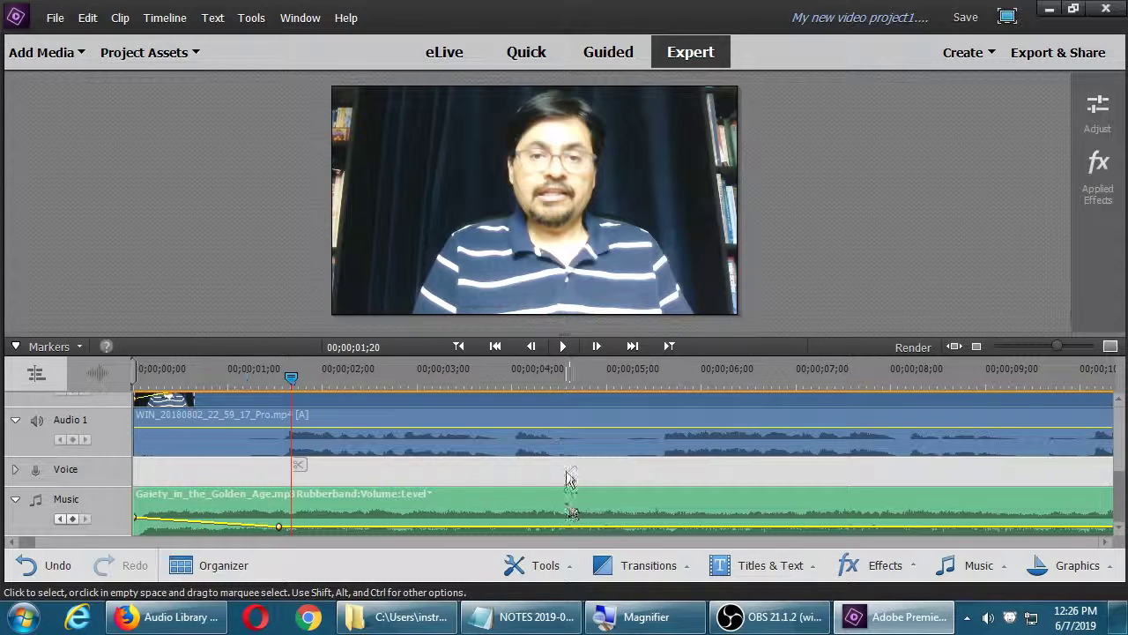
pyautogui.press('Home')
pyautogui.press('space')
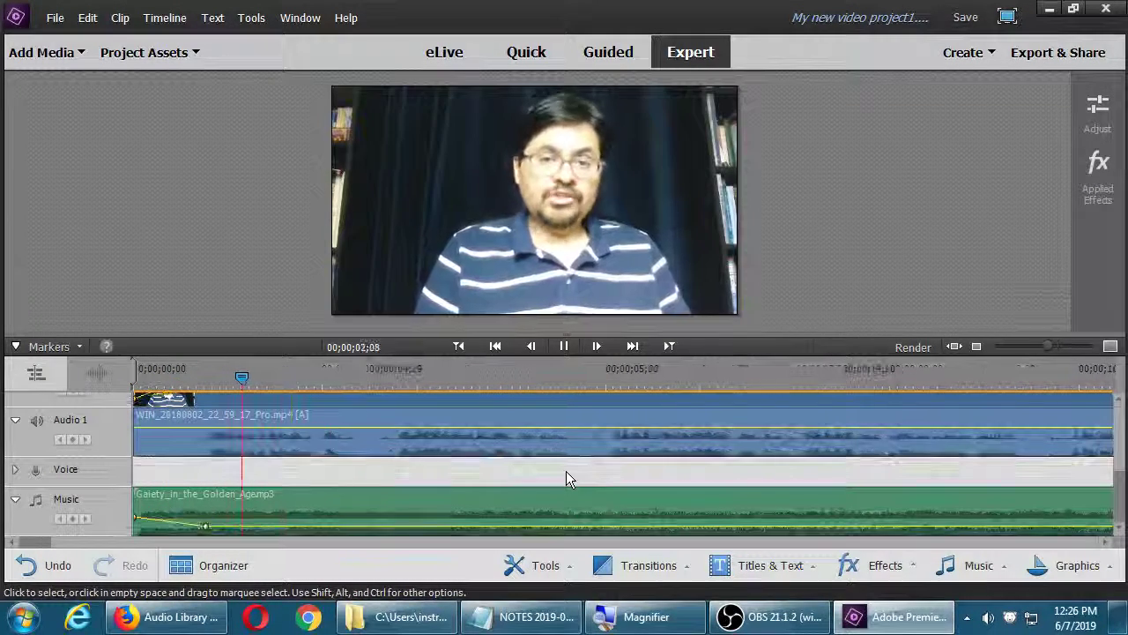
pyautogui.press('-')
pyautogui.press('-')
pyautogui.press('-')
pyautogui.press('-')
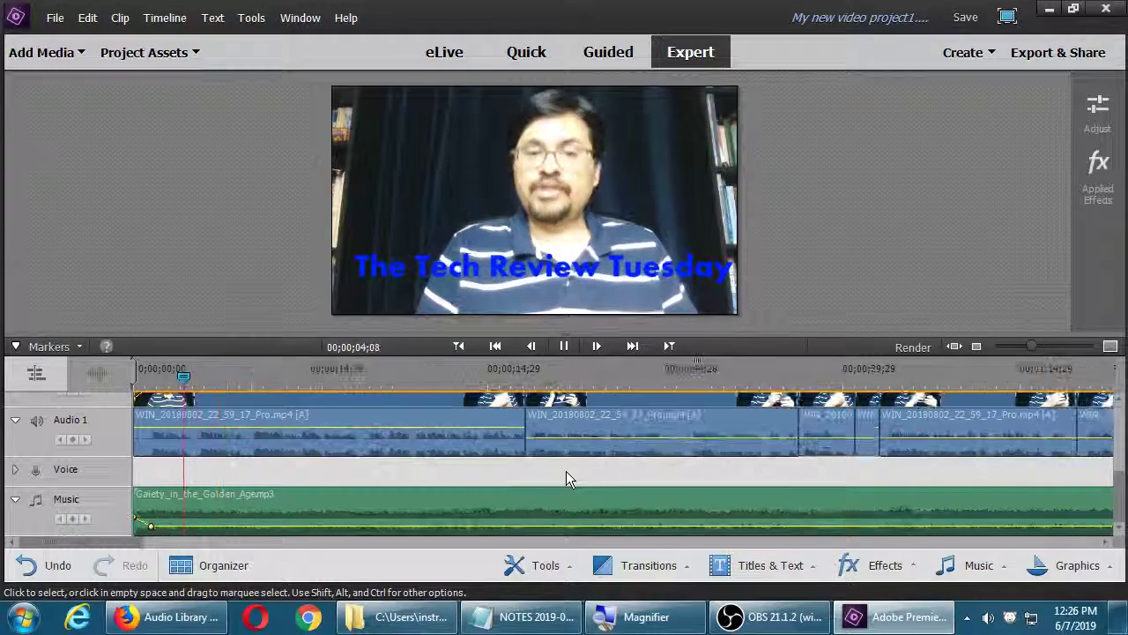
pyautogui.click(468, 416)
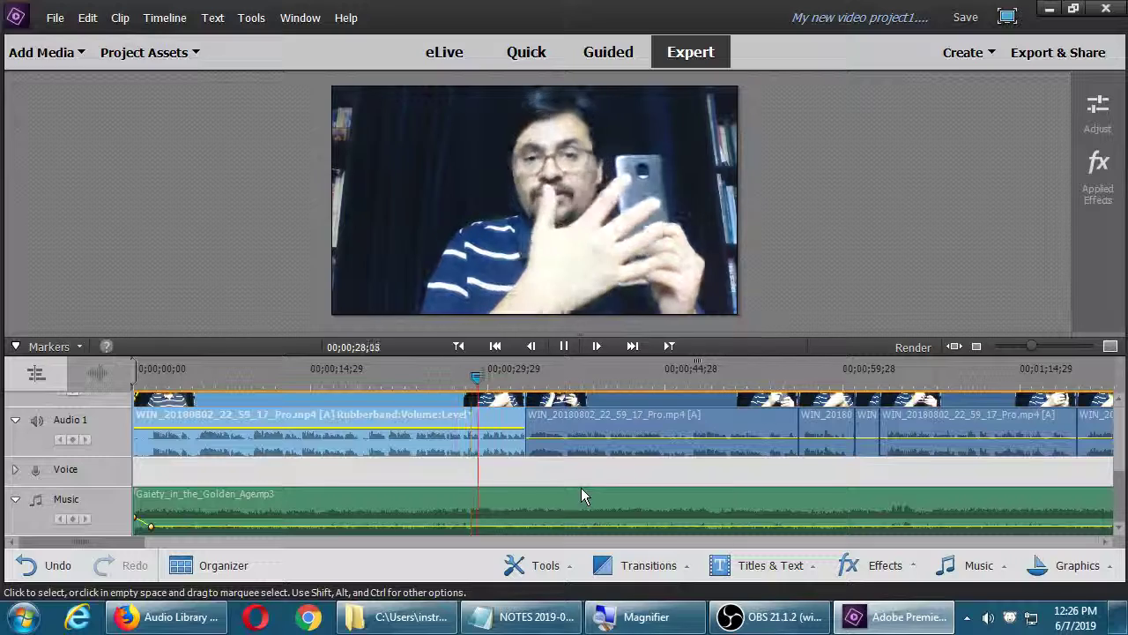
pyautogui.click(679, 483)
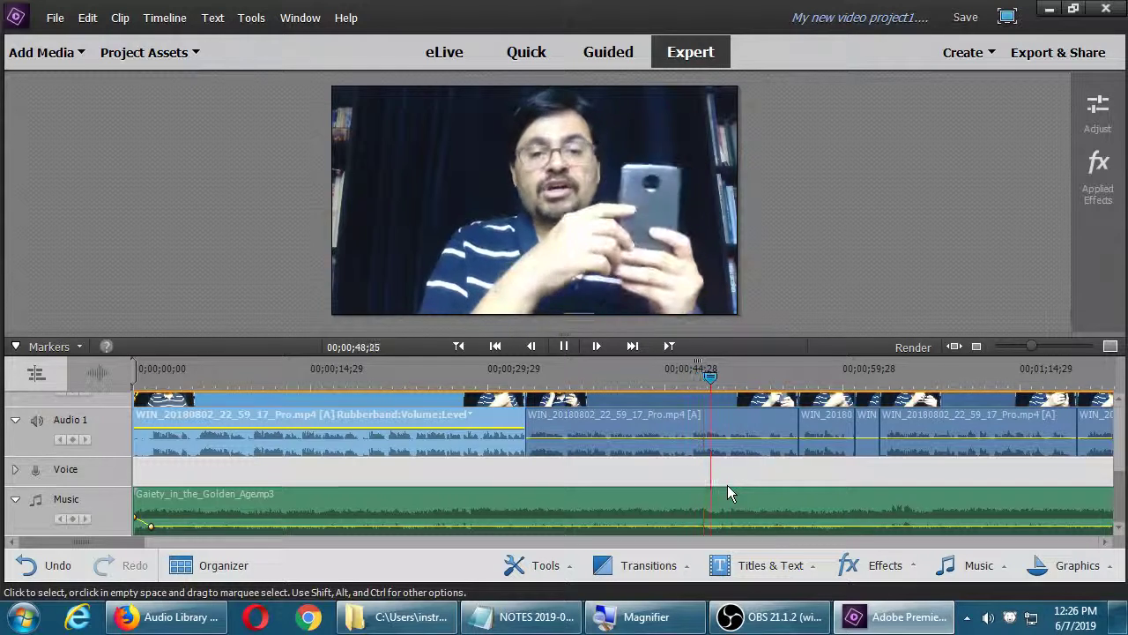
pyautogui.click(701, 440)
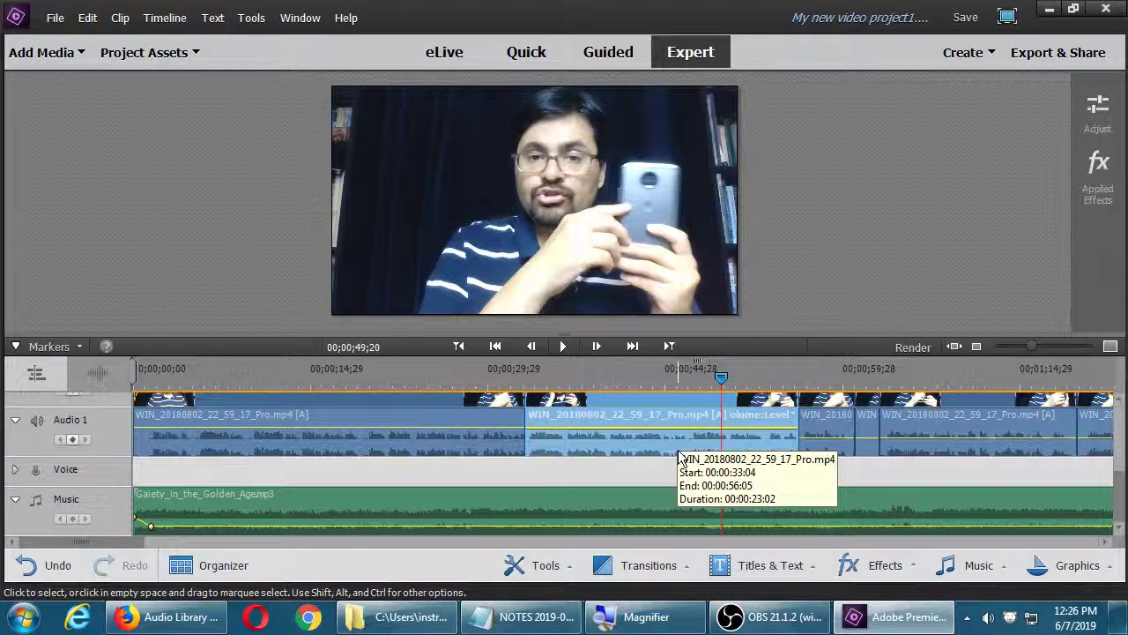
# - Deselect the audio clip and save the project
pyautogui.click(634, 467)
pyautogui.hotkey('ctrl', 's')
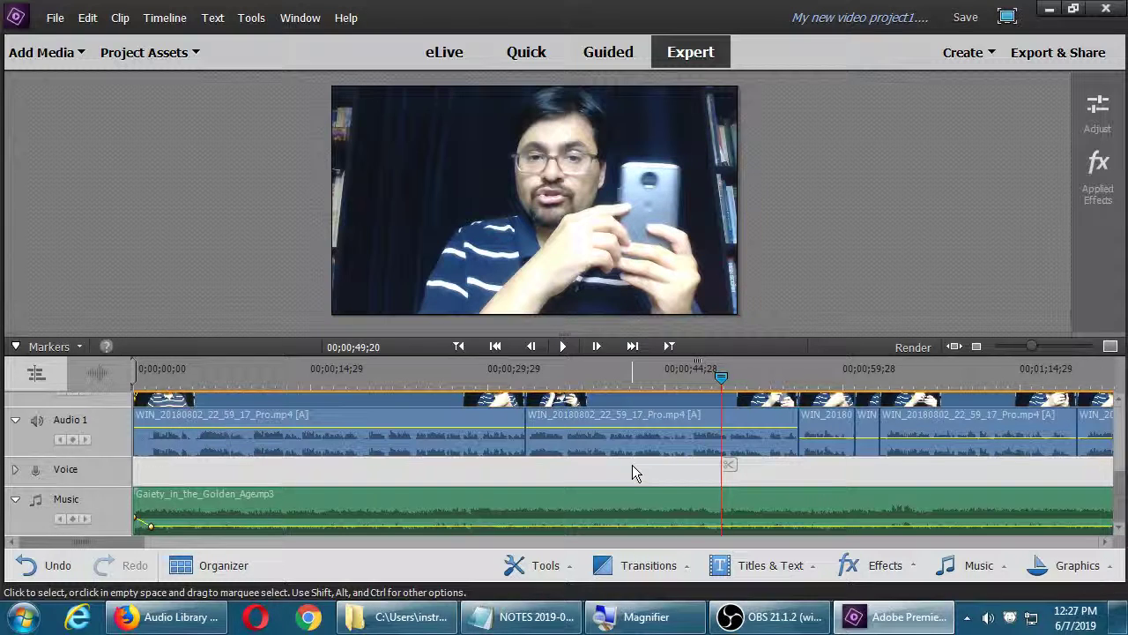
# - Search the computer's programs for "prem" to look at the installed Premiere versions, and dismiss the search
pyautogui.press('super')
pyautogui.write('prem')
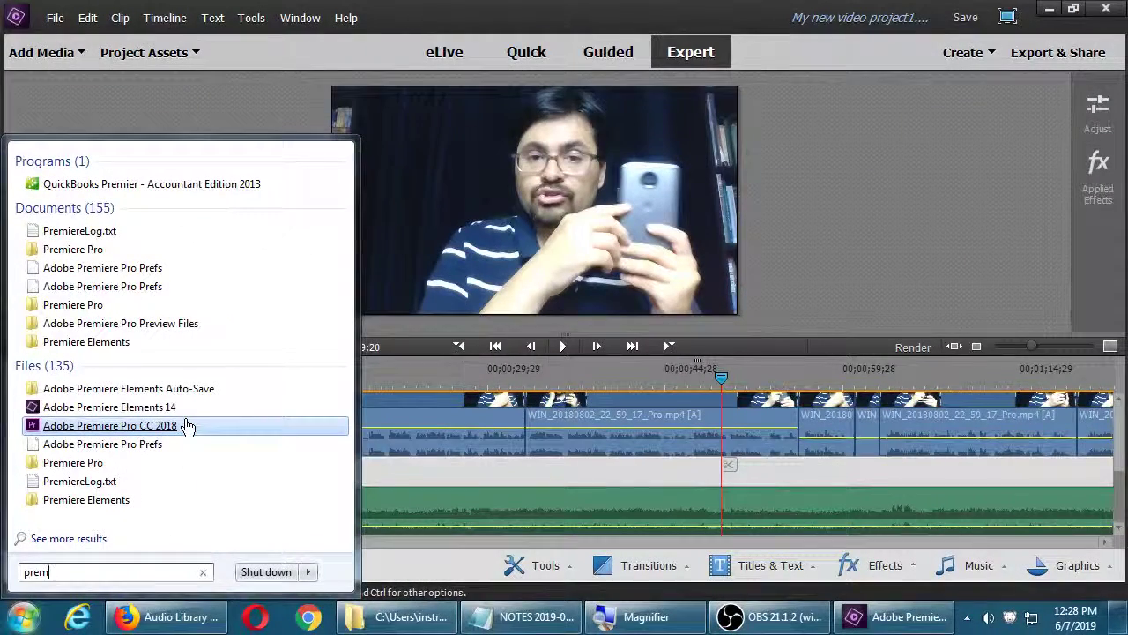
pyautogui.click(797, 222)
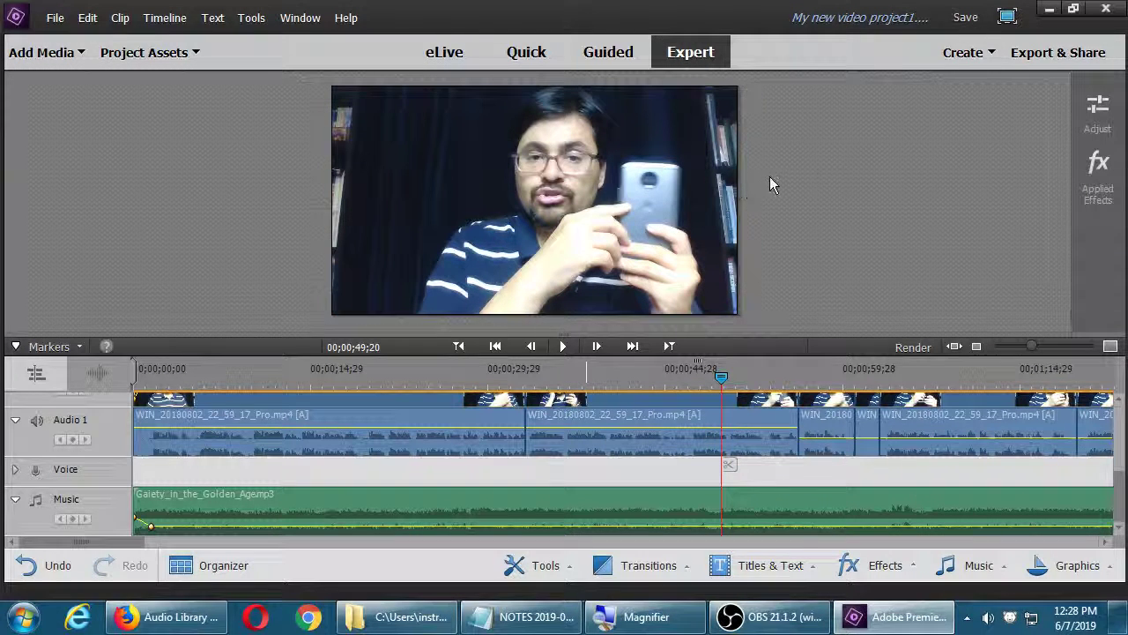
# - Save the video project again with the rebalanced music
pyautogui.click(1084, 187)
pyautogui.click(1084, 186)
pyautogui.click(1077, 130)
pyautogui.click(1077, 129)
pyautogui.hotkey('ctrl', 's')
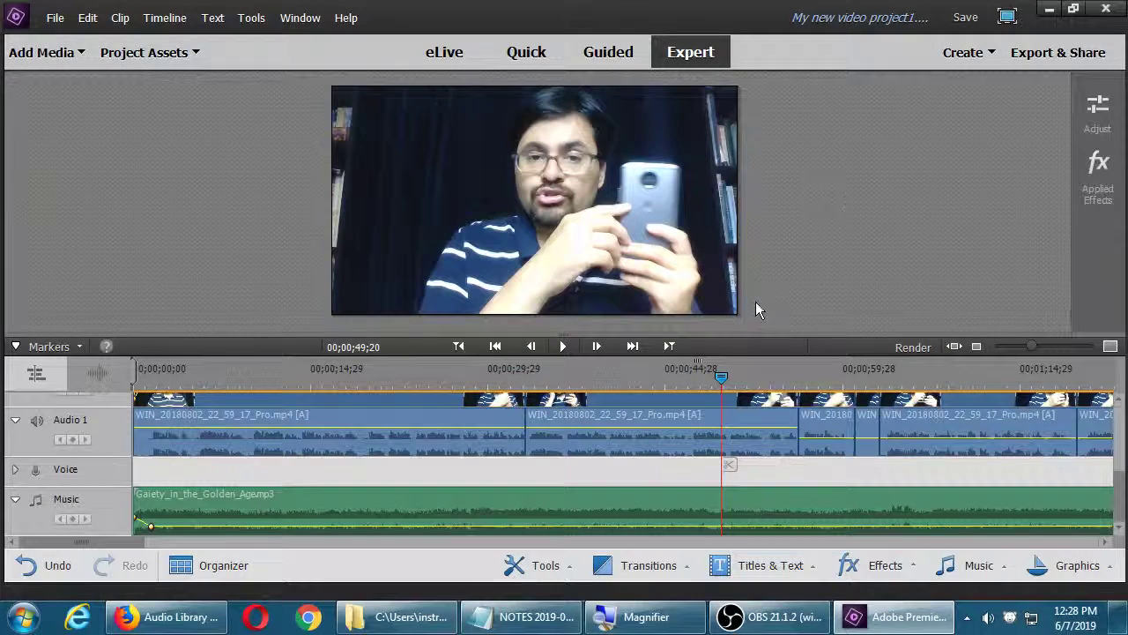
# - Switch to Firefox and play the "Aqui es Texcoco + Grubhub" video full screen from its YouTube Studio page
pyautogui.click(181, 616)
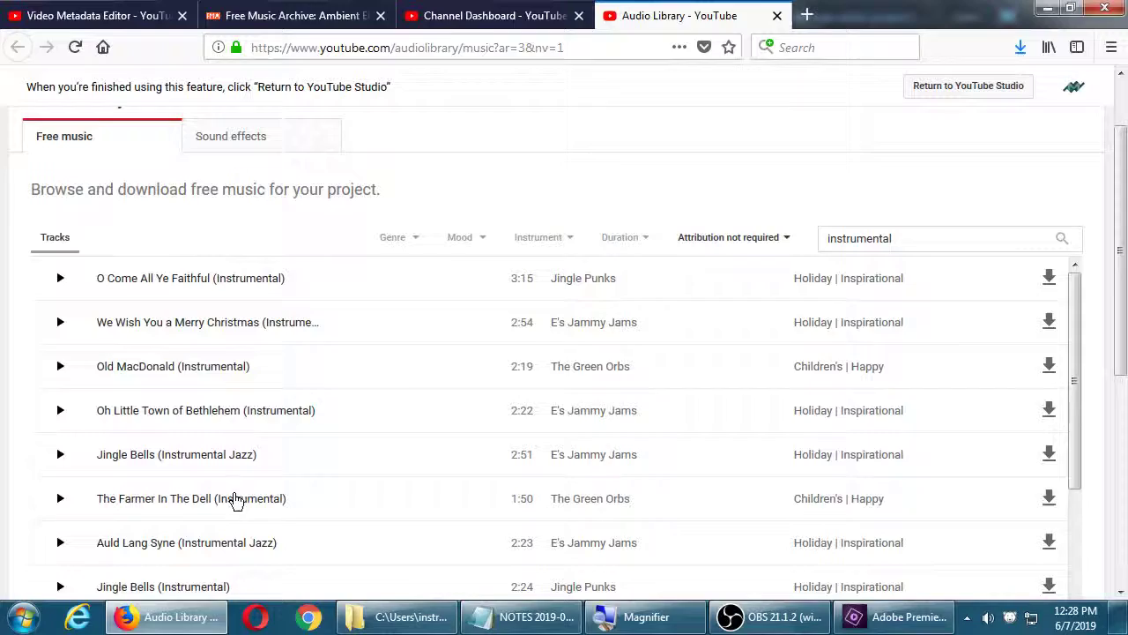
pyautogui.click(82, 9)
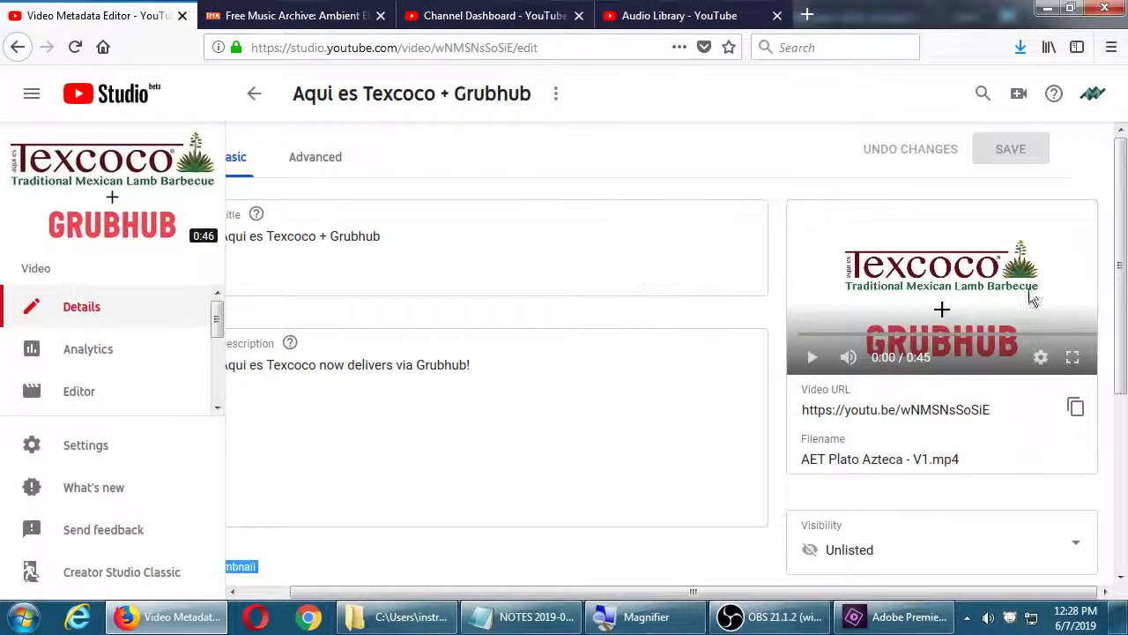
pyautogui.click(1070, 355)
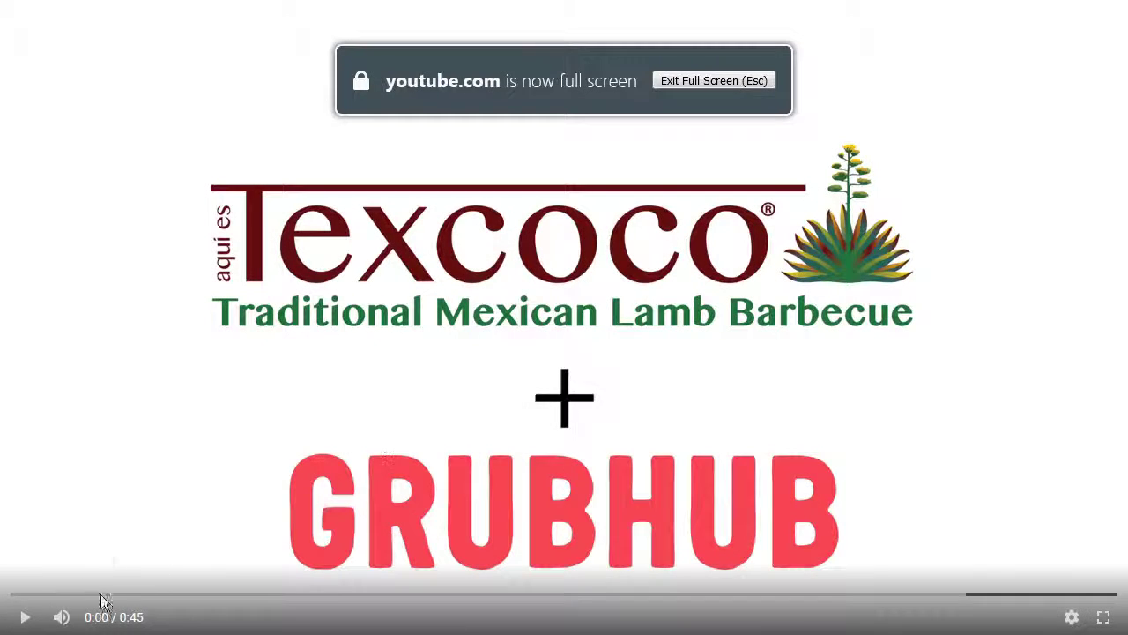
pyautogui.click(23, 620)
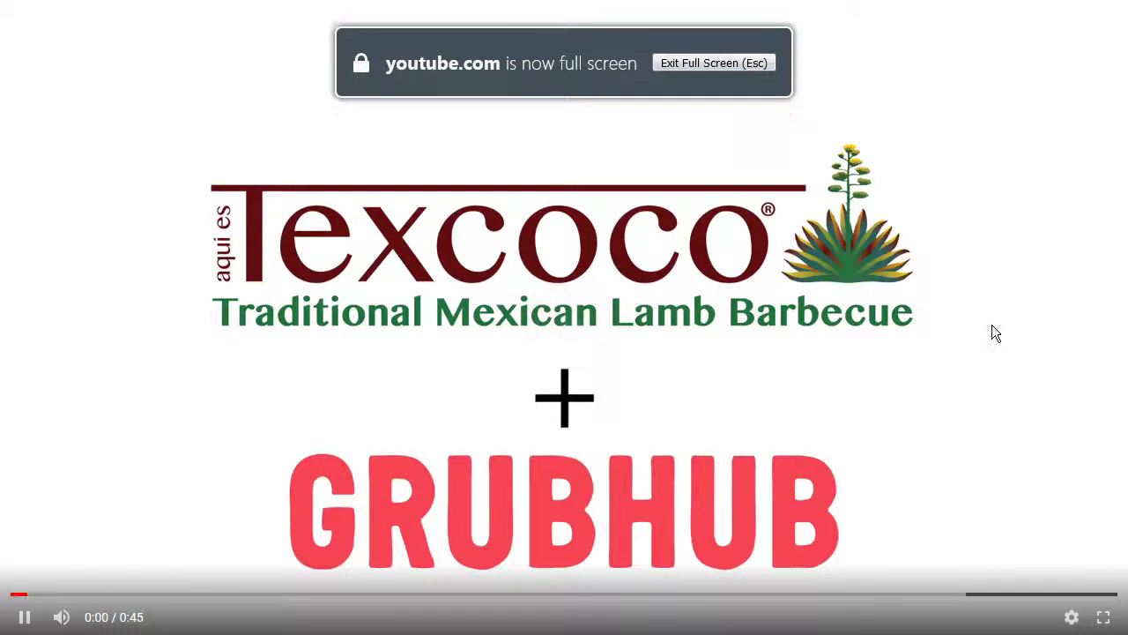
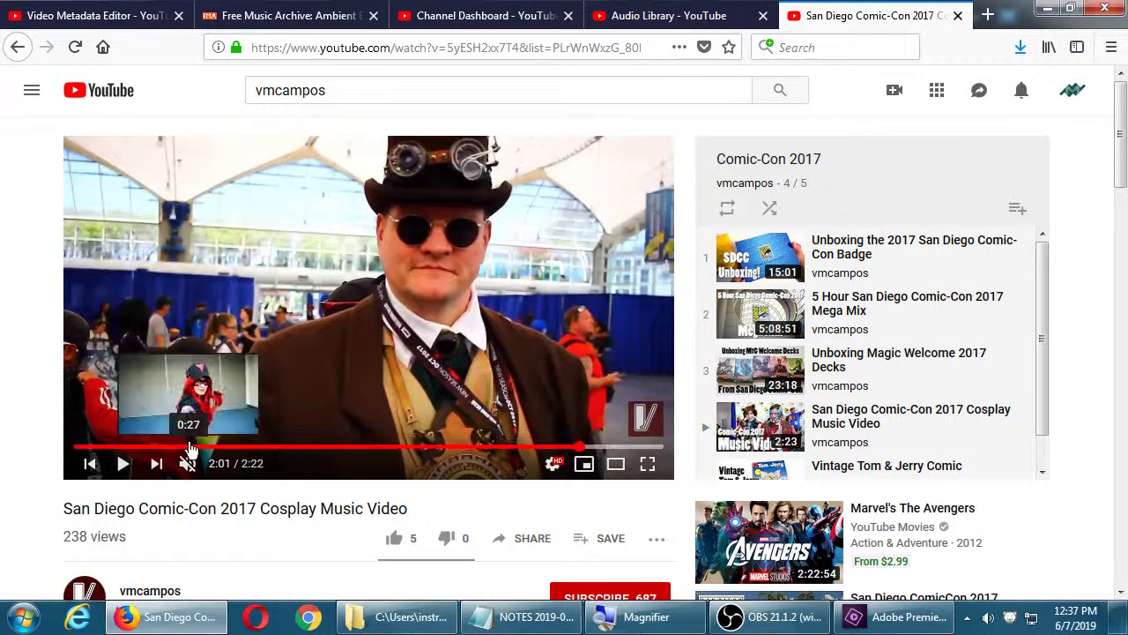
# - Play the San Diego Comic-Con 2017 Cosplay Music Video from 0:27 and pause it after a few seconds
pyautogui.click(189, 447)
pyautogui.click(310, 342)
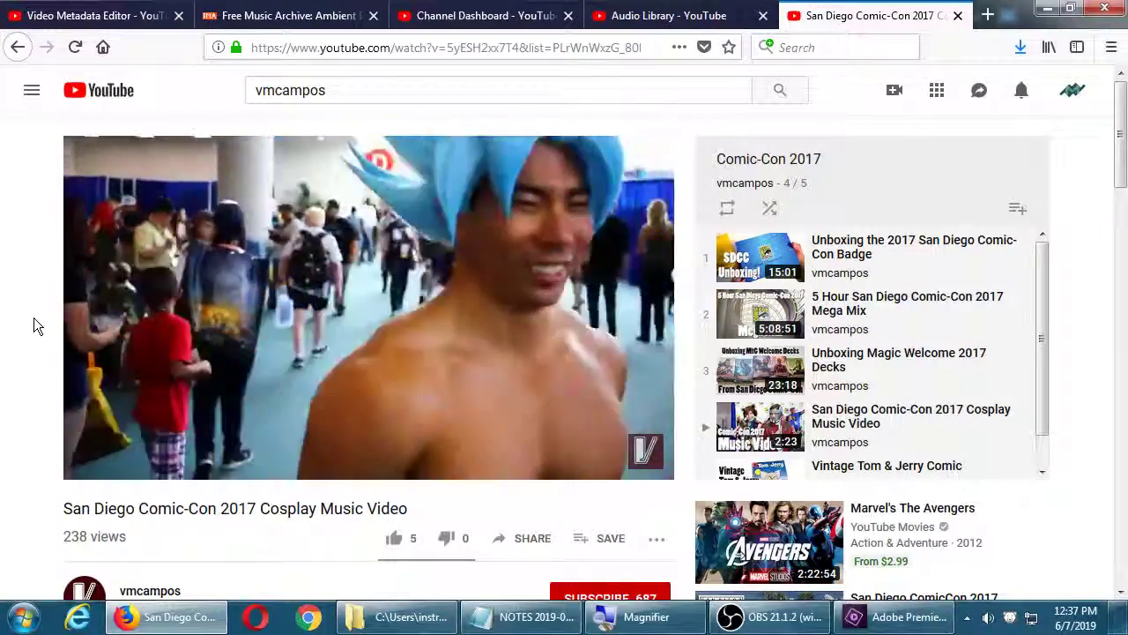
pyautogui.press('space')
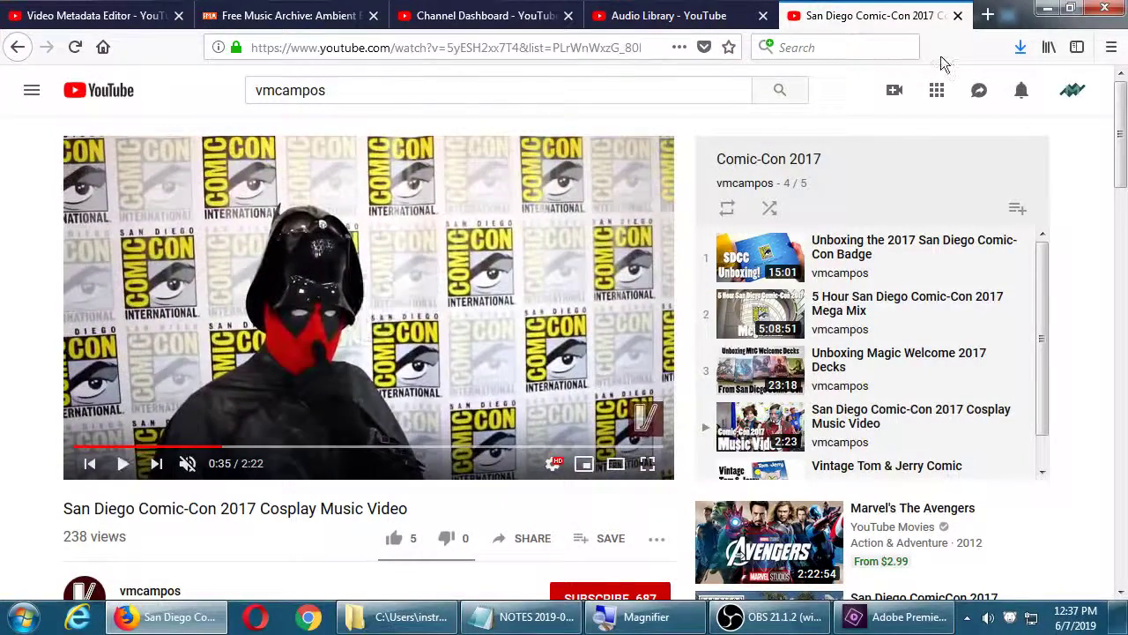
# - Switch to Premiere Elements to view the project's timeline and return to the YouTube video
pyautogui.moveTo(952, 628)
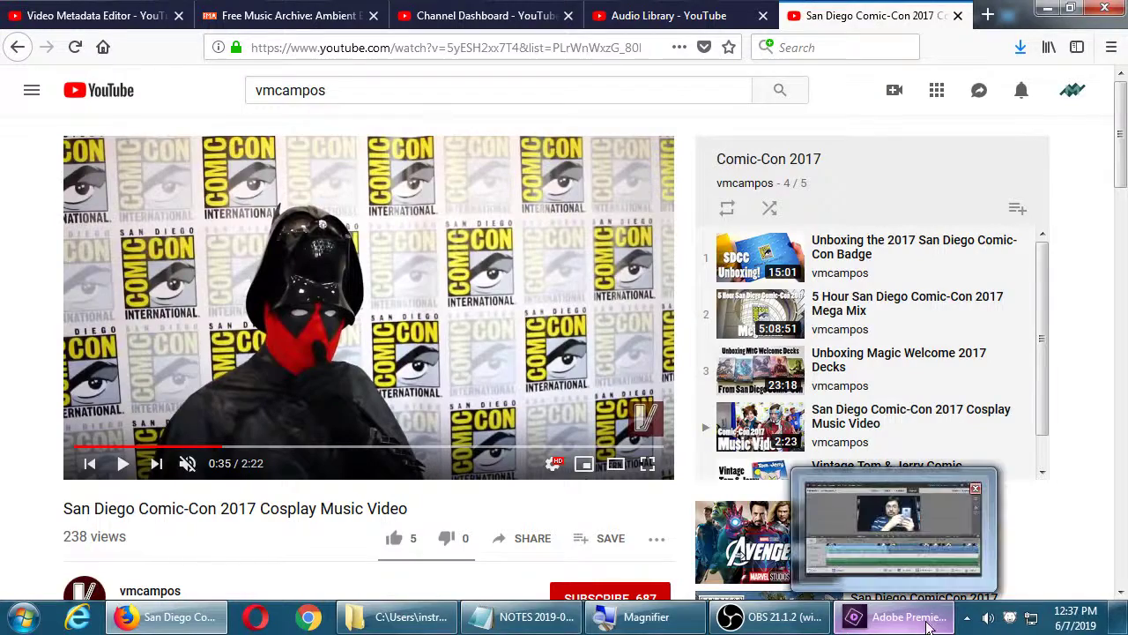
pyautogui.click(958, 631)
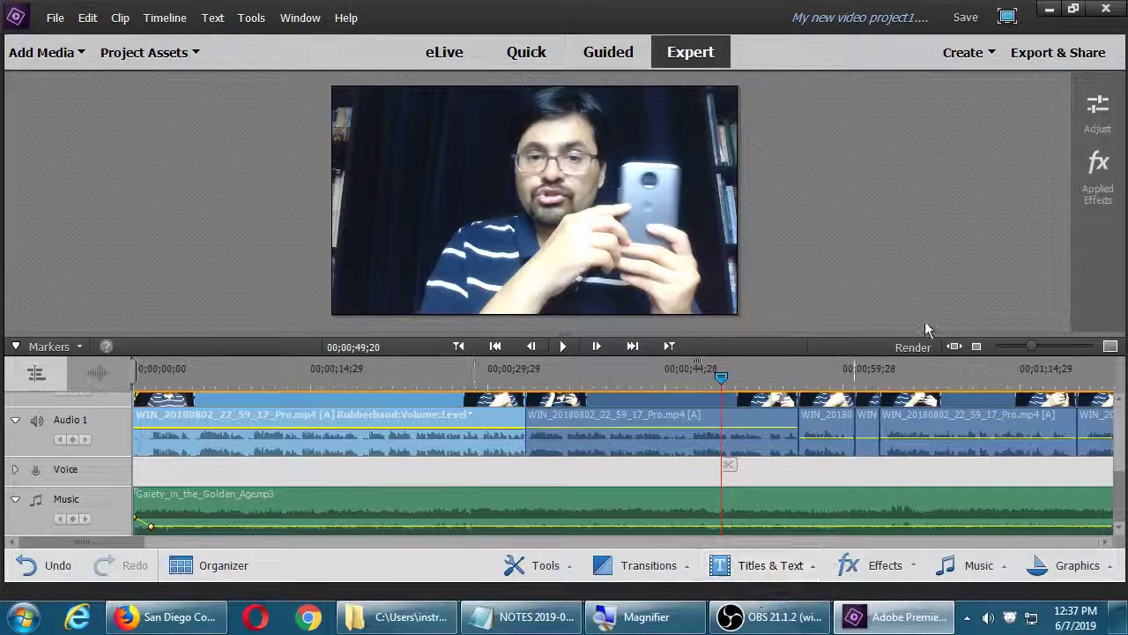
pyautogui.scroll(2, 866, 386)
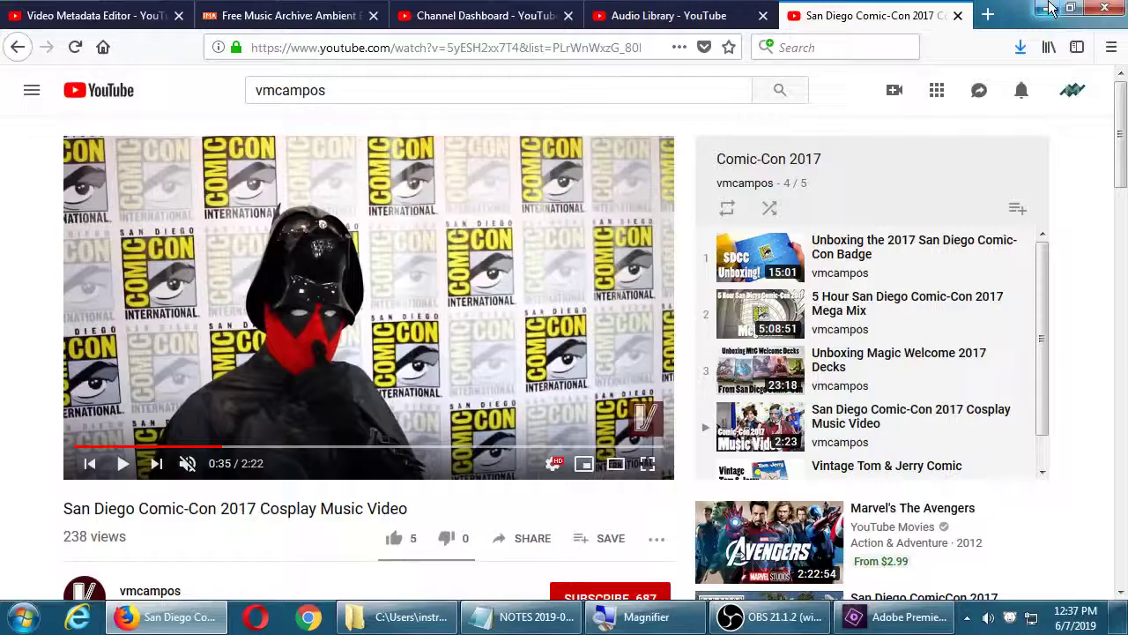
pyautogui.click(1049, 8)
# - Play the Comic-Con music video from about 1:05 and 1:24, and pause it to examine its cosplay shots
pyautogui.click(403, 287)
pyautogui.click(343, 446)
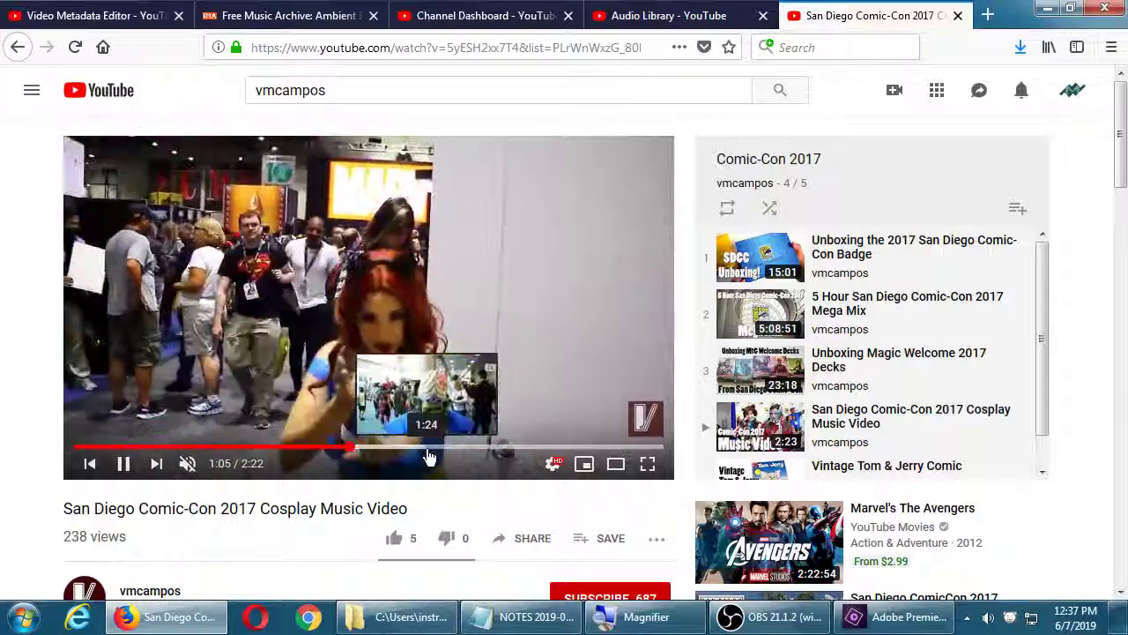
pyautogui.click(429, 446)
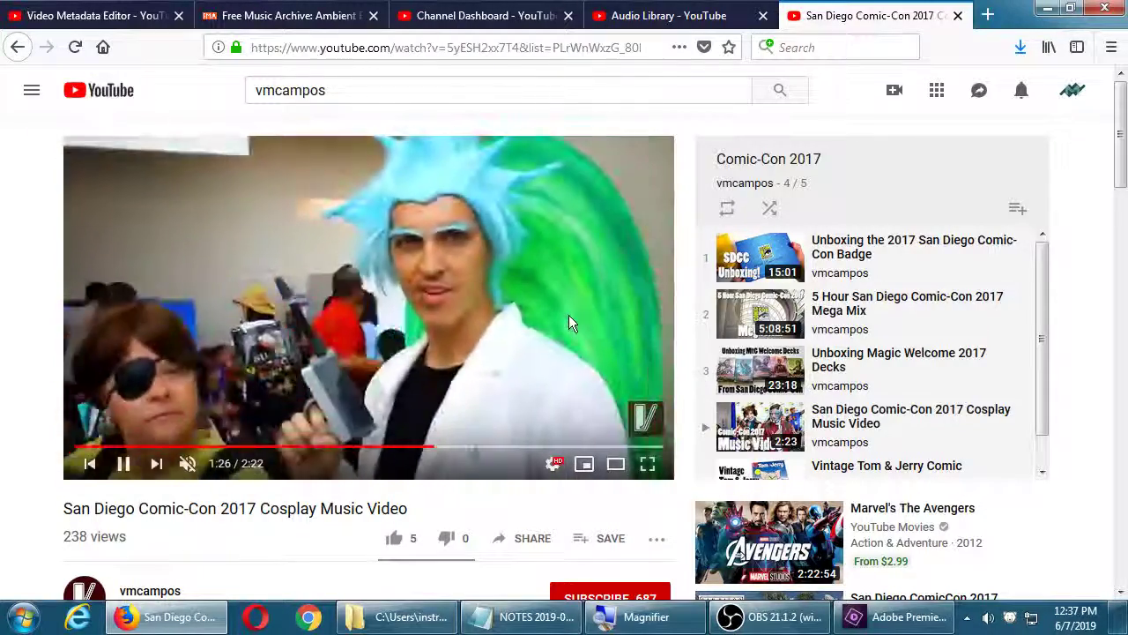
pyautogui.click(568, 314)
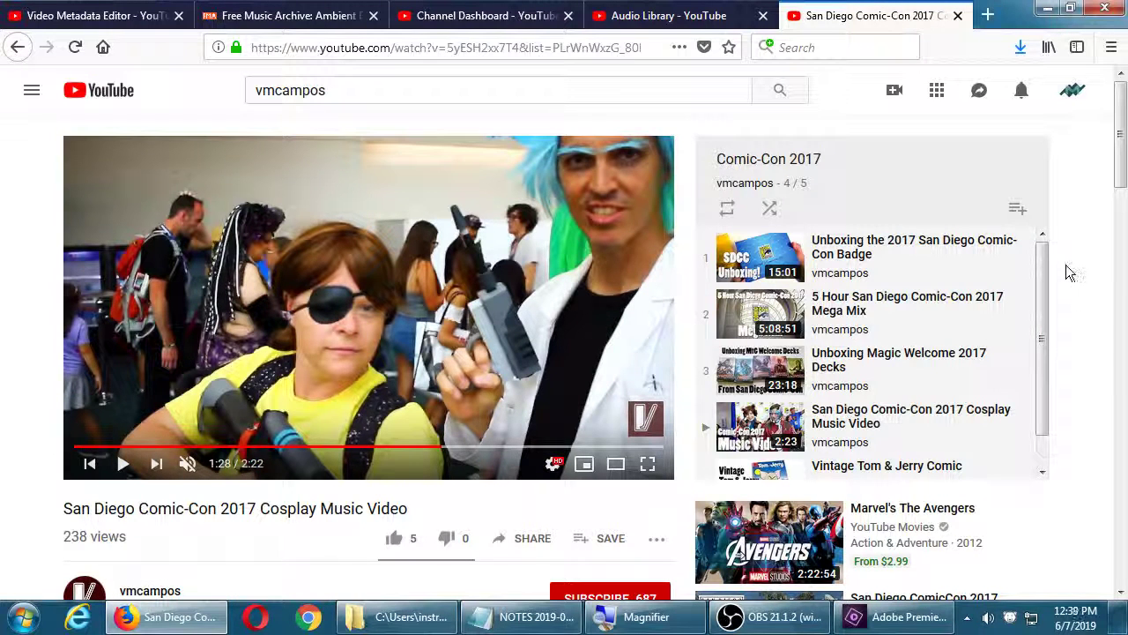
# - Minimize the browser and move the Notepad notes window further up the desktop
pyautogui.click(1047, 10)
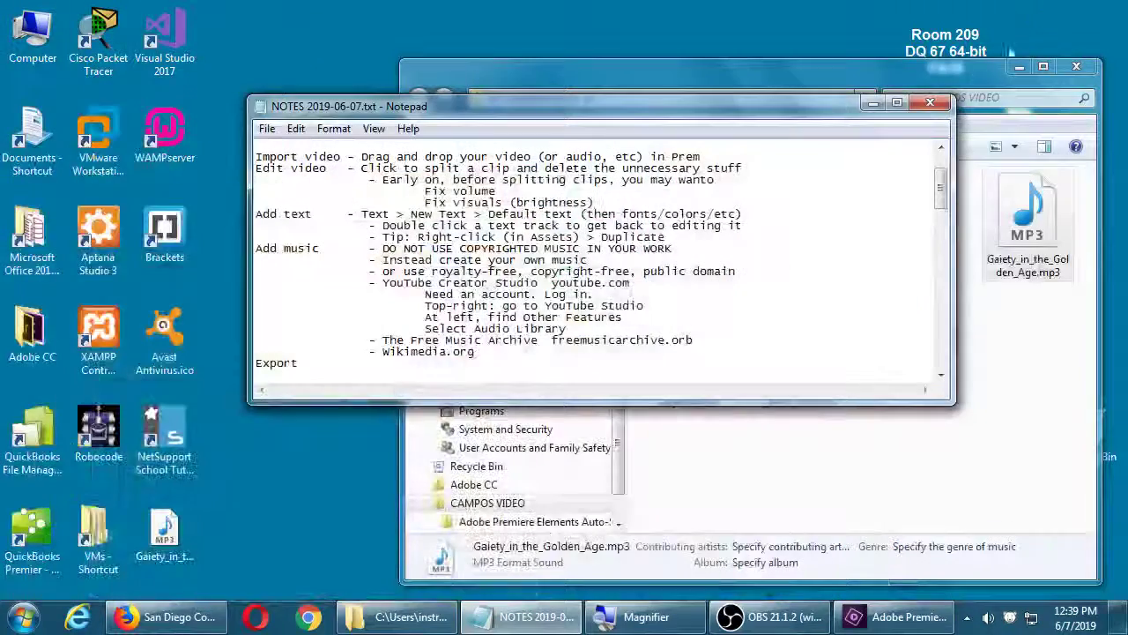
pyautogui.click(800, 103)
pyautogui.moveTo(800, 103); pyautogui.dragTo(794, 53)
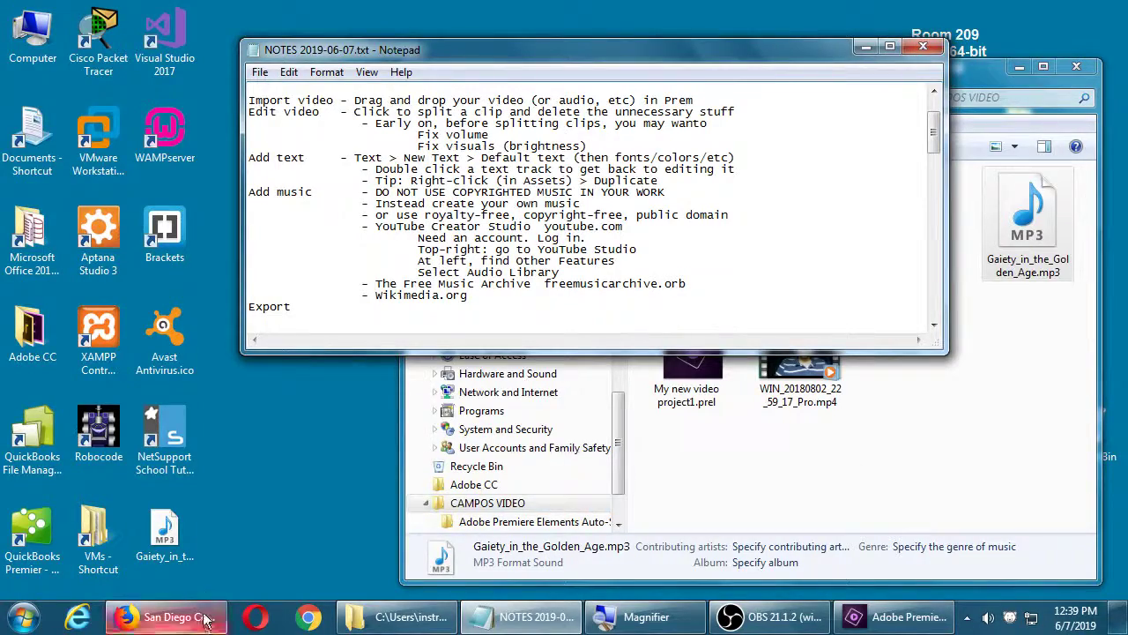
pyautogui.moveTo(203, 615)
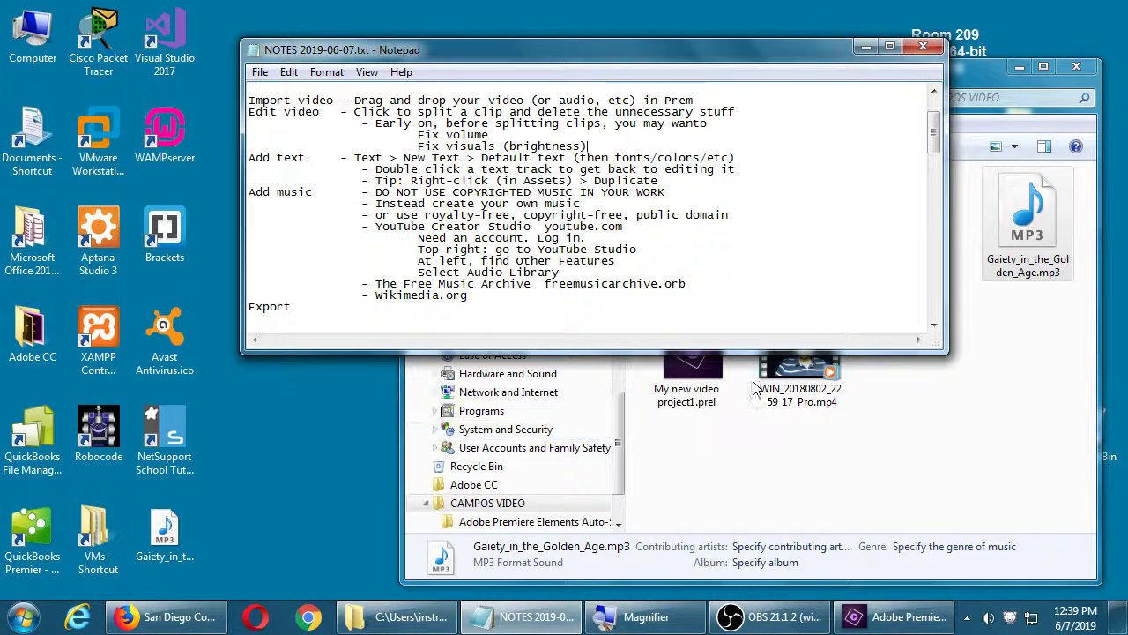
pyautogui.moveTo(775, 57); pyautogui.dragTo(769, 42)
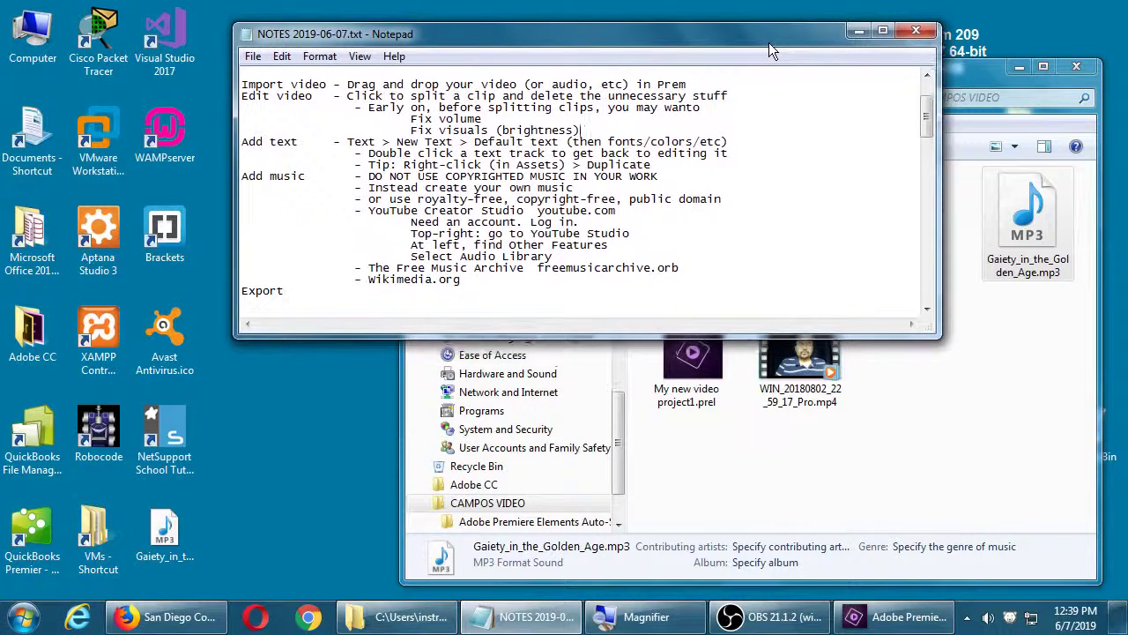
# - Switch to Premiere Elements and enlarge the timeline area to show the tracks down to the Music track
pyautogui.click(881, 622)
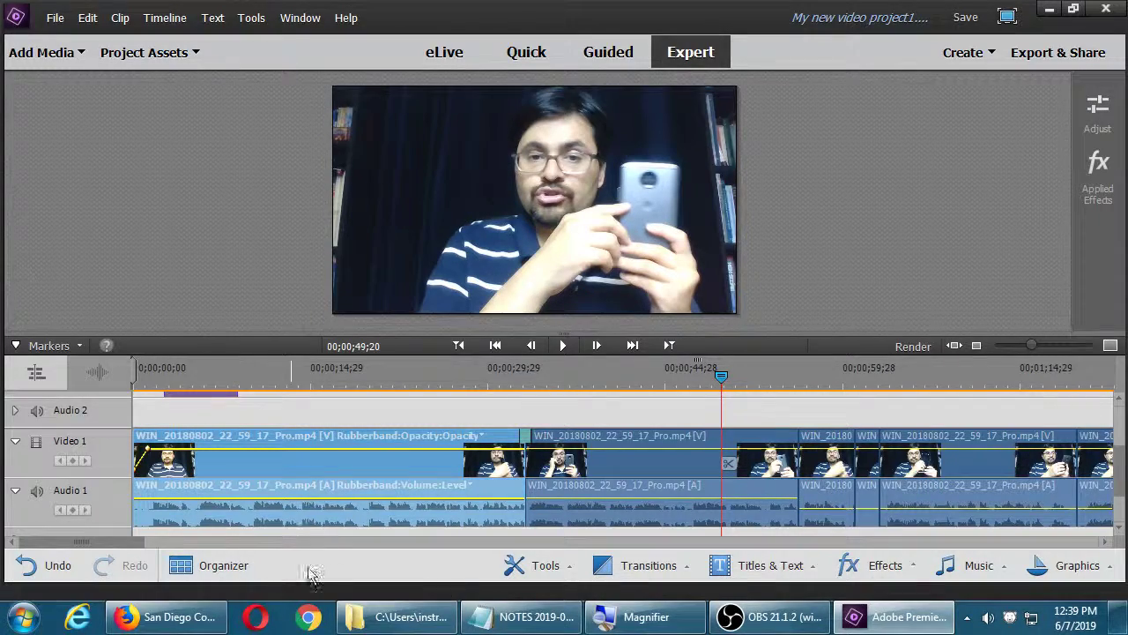
pyautogui.click(194, 619)
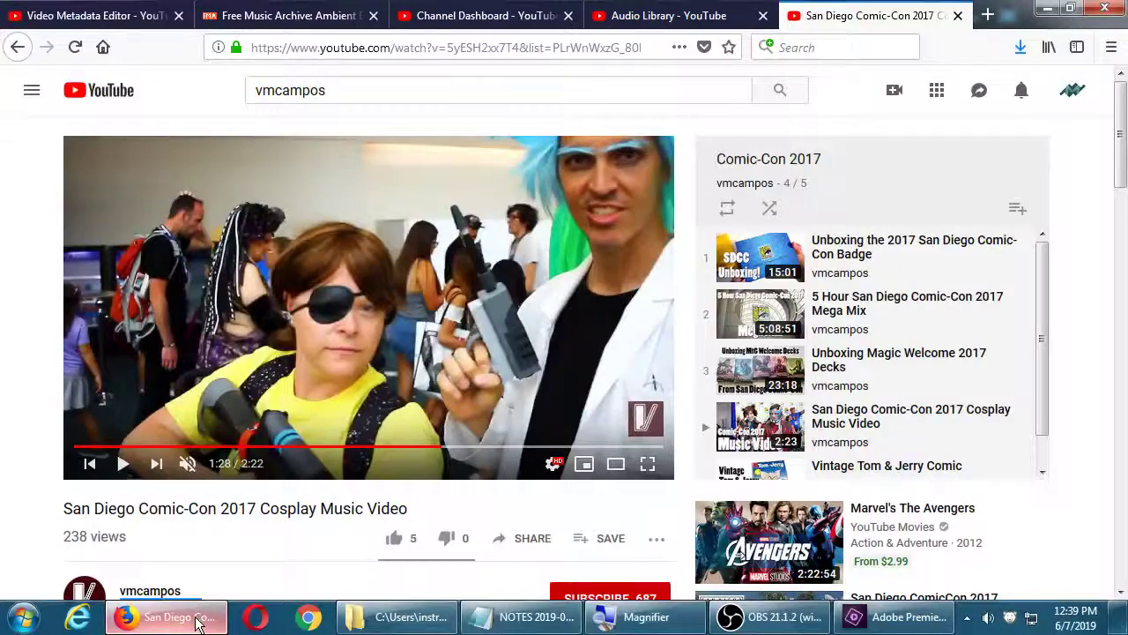
pyautogui.click(198, 621)
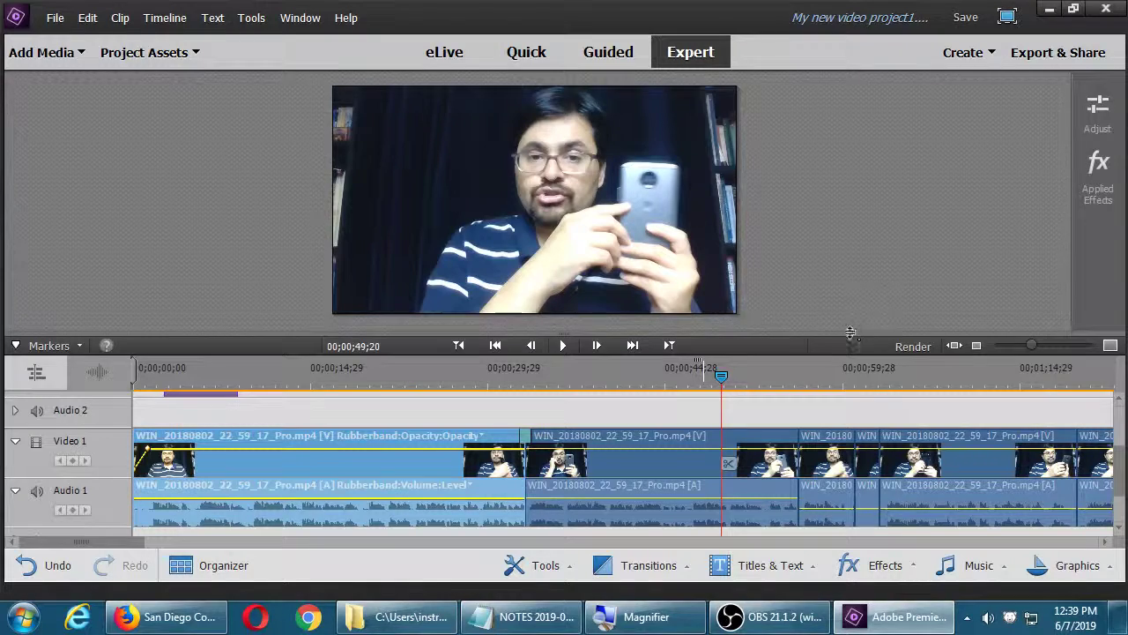
pyautogui.moveTo(853, 328); pyautogui.dragTo(852, 223)
pyautogui.scroll(-3, 776, 357)
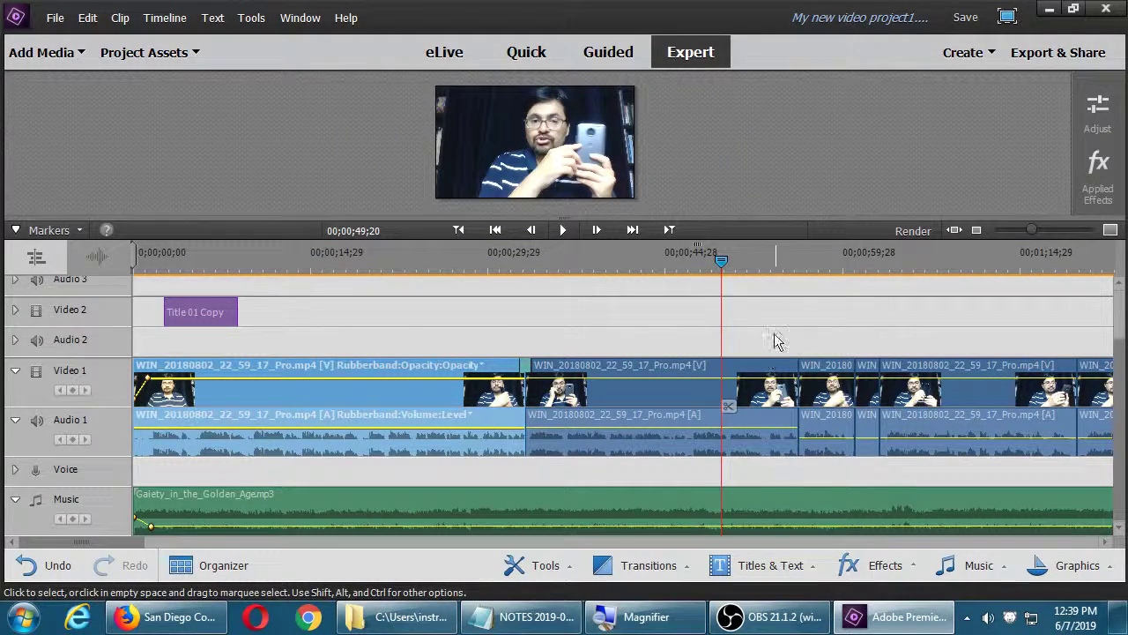
# - In the Notepad notes, add "- The process of putting all your seperate pieces together" beside the Export heading
pyautogui.click(533, 615)
pyautogui.scroll(3, 468, 237)
pyautogui.scroll(-2, 468, 234)
pyautogui.scroll(1, 468, 236)
pyautogui.scroll(-4, 469, 236)
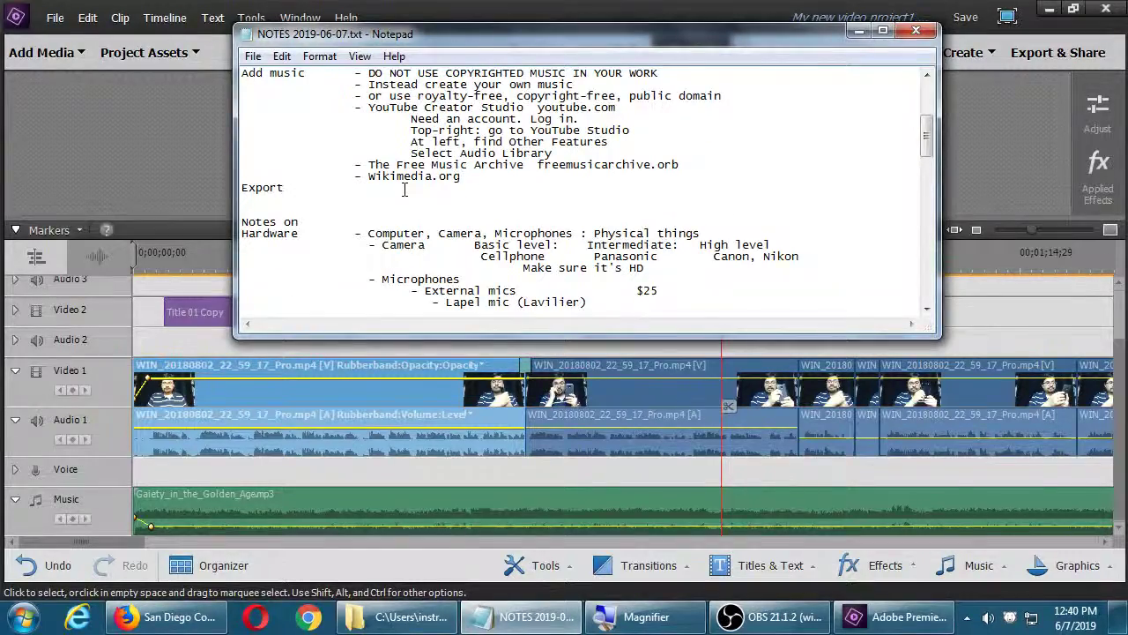
pyautogui.click(405, 189)
pyautogui.press('Tab')
pyautogui.press('Tab')
pyautogui.write('- The process of')
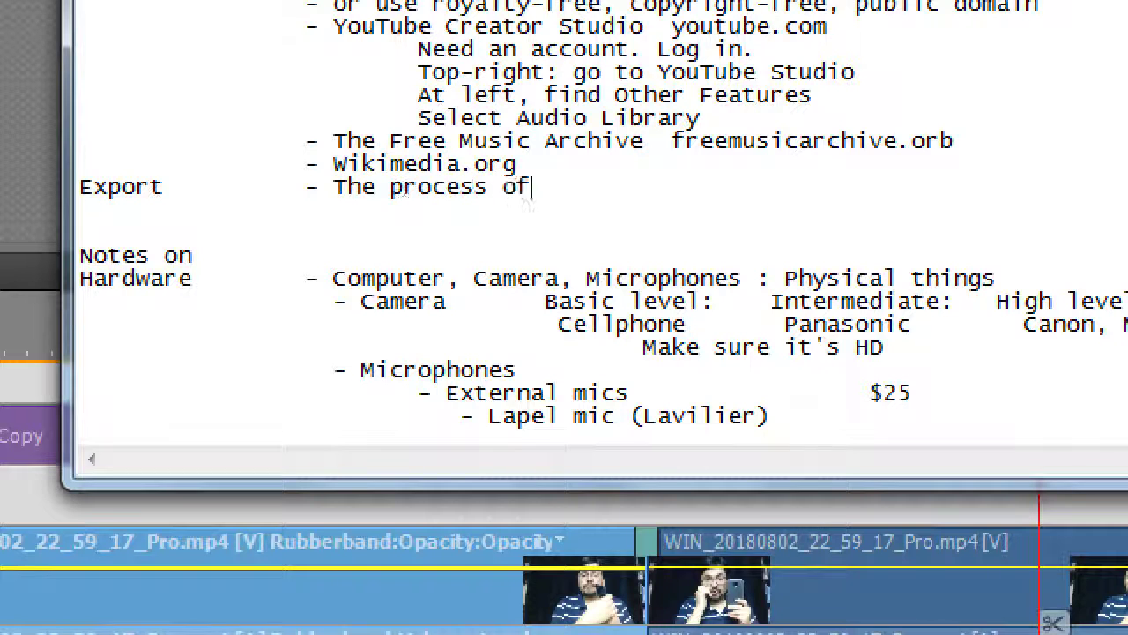
pyautogui.write(' putting all your ')
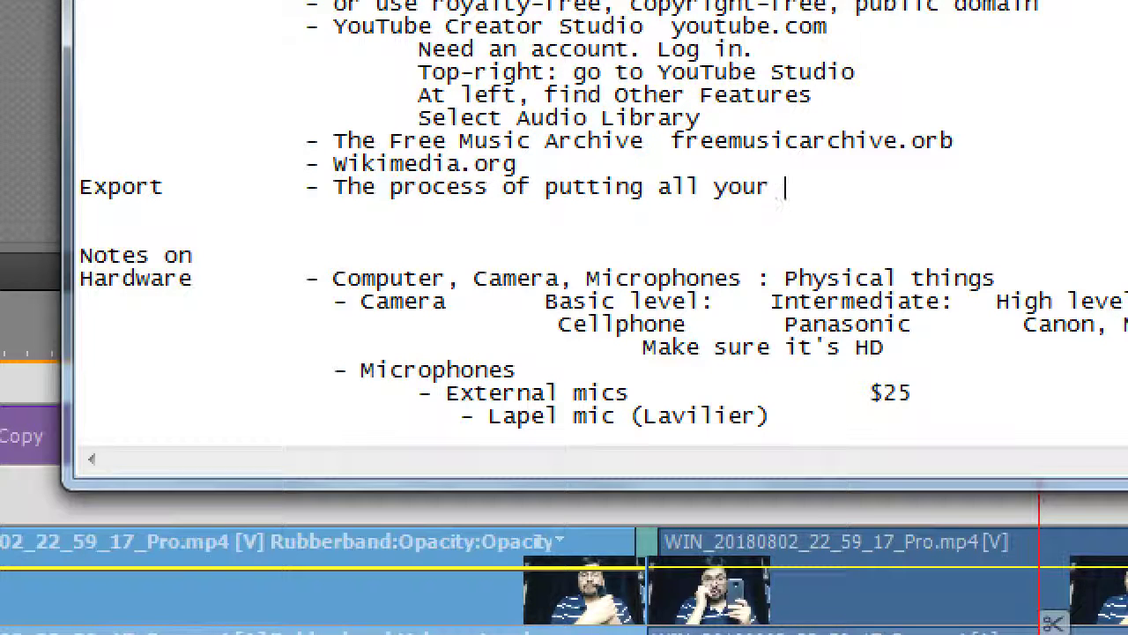
pyautogui.write('seperate pie')
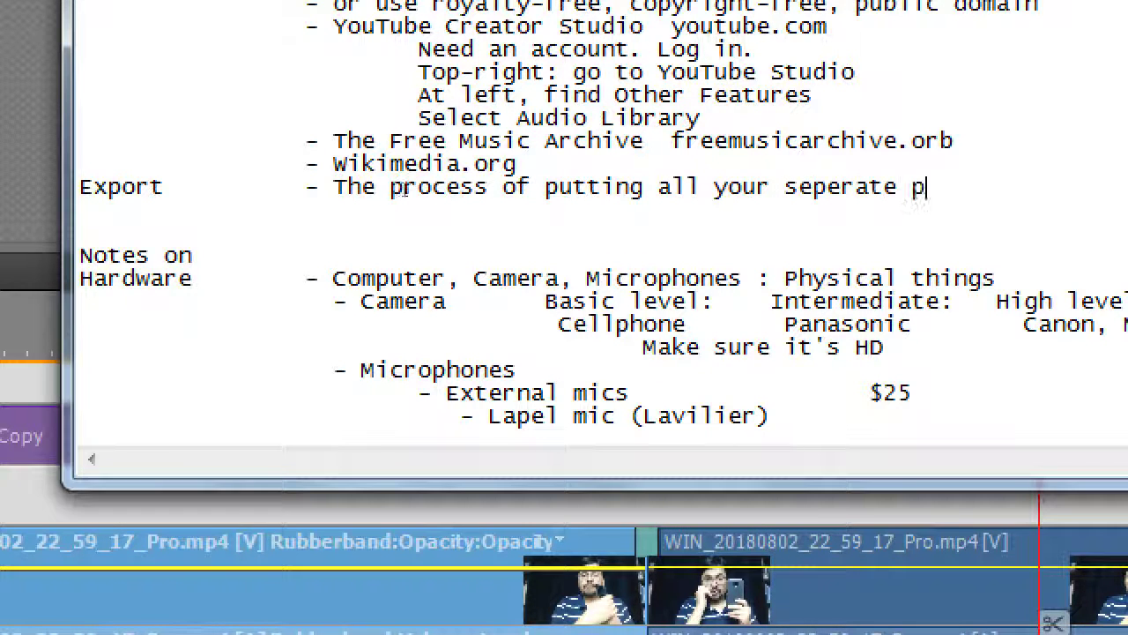
pyautogui.press('BackSpace')
pyautogui.write('ieces toge')
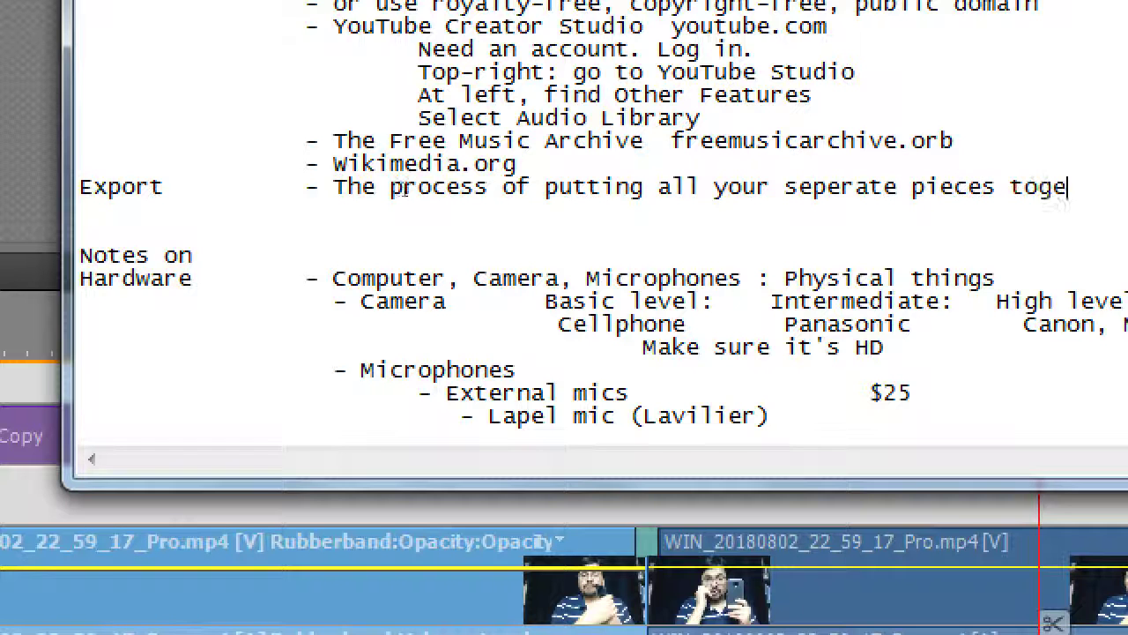
pyautogui.write('ther')
# - Continue the Export note on a new indented line with "into one file to upload where you need it"
pyautogui.press('Return')
pyautogui.press('Tab')
pyautogui.press('Tab')
pyautogui.write('into o')
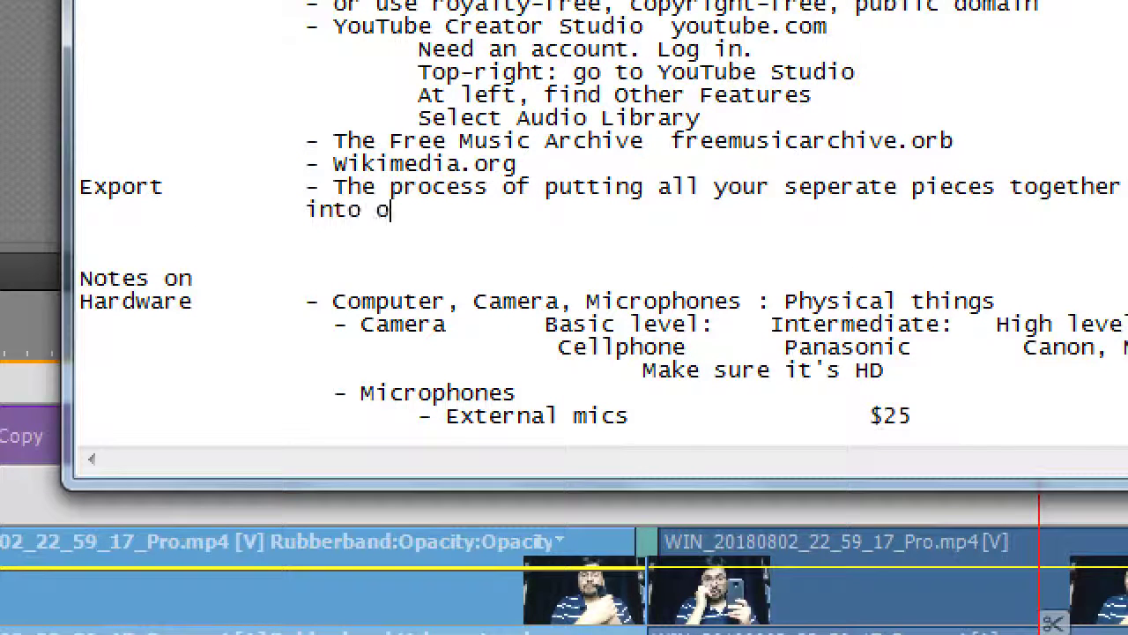
pyautogui.write('ne file to upload wh')
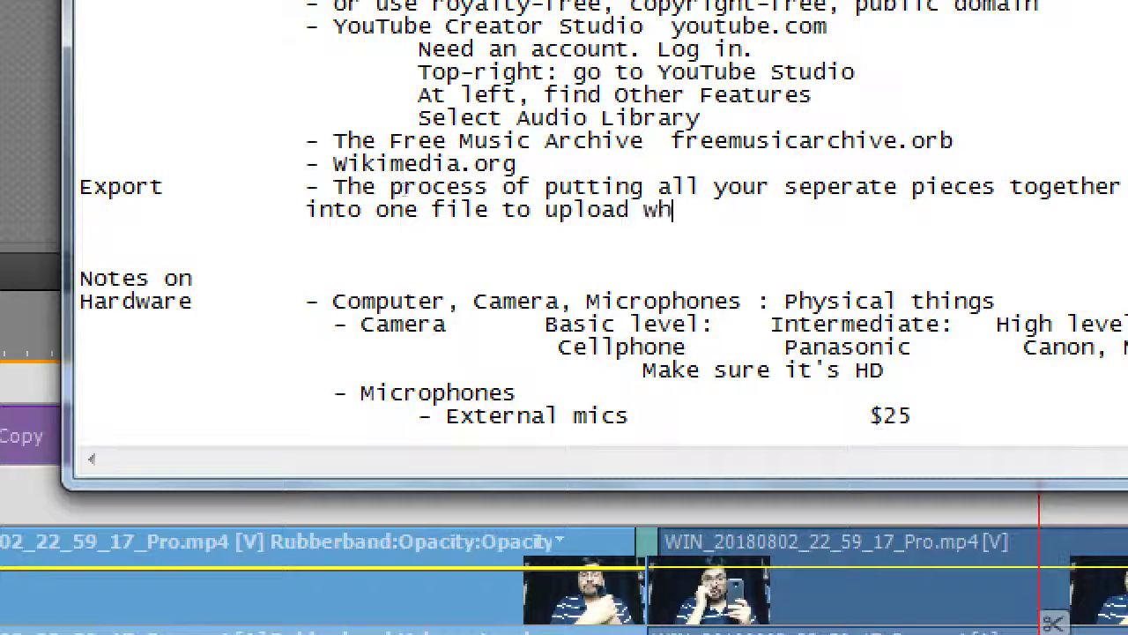
pyautogui.write('ere you need it')
# - Add the indented line "Easy answer: Set it to 1080p HD" under the Export note and turn off the screen magnification
pyautogui.press('Return')
pyautogui.press('Tab')
pyautogui.press('Tab')
pyautogui.write('Easy an')
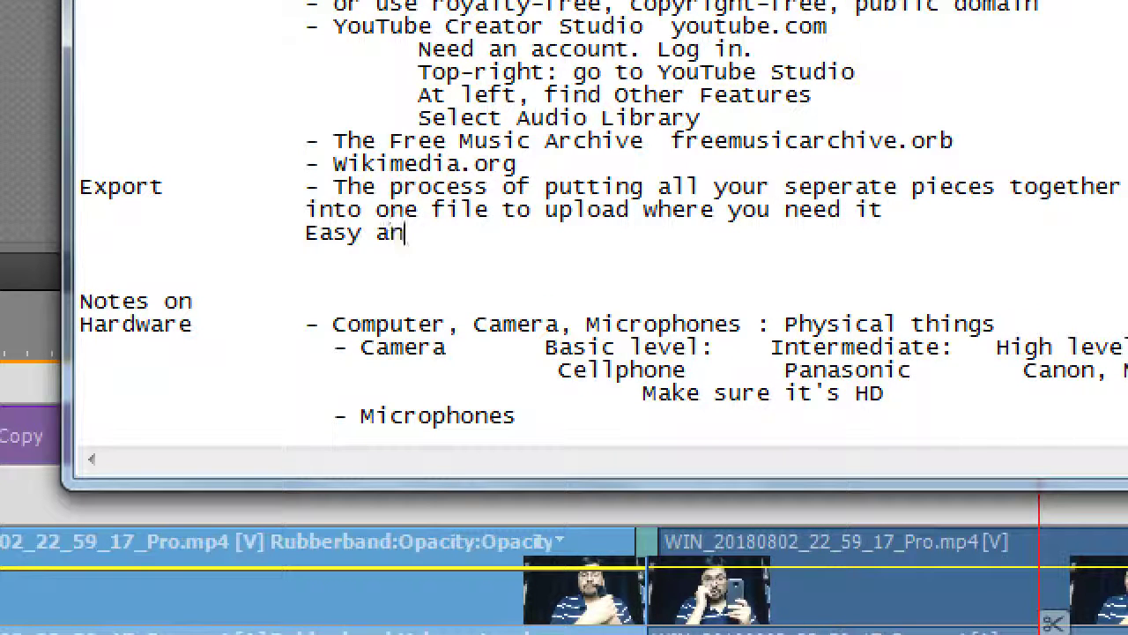
pyautogui.write('swer: Set it to 1')
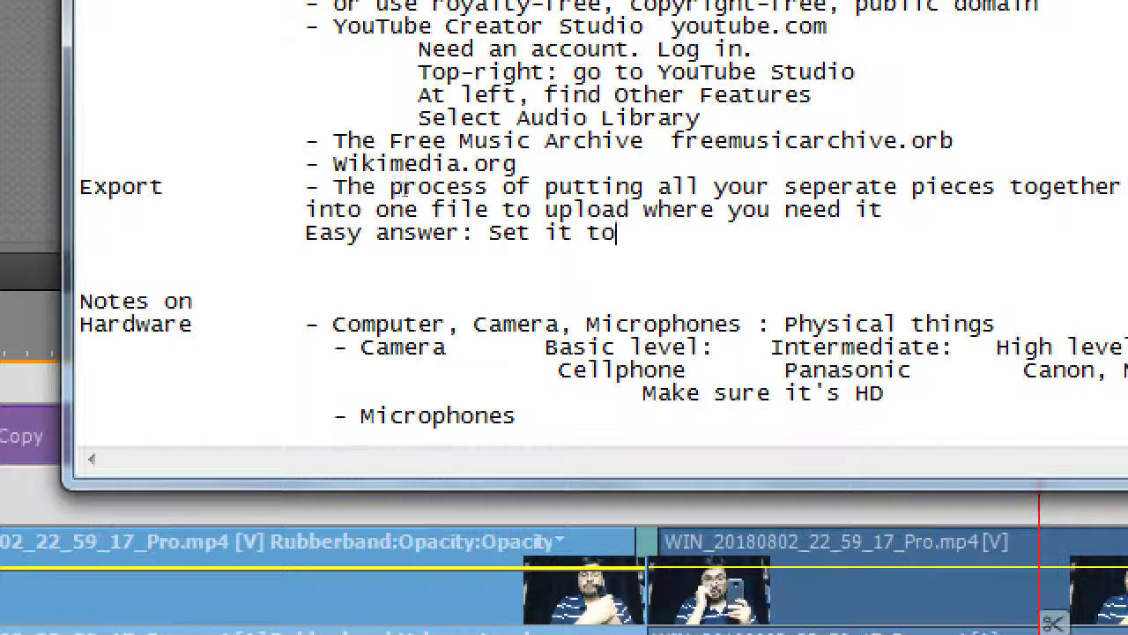
pyautogui.write('p HD')
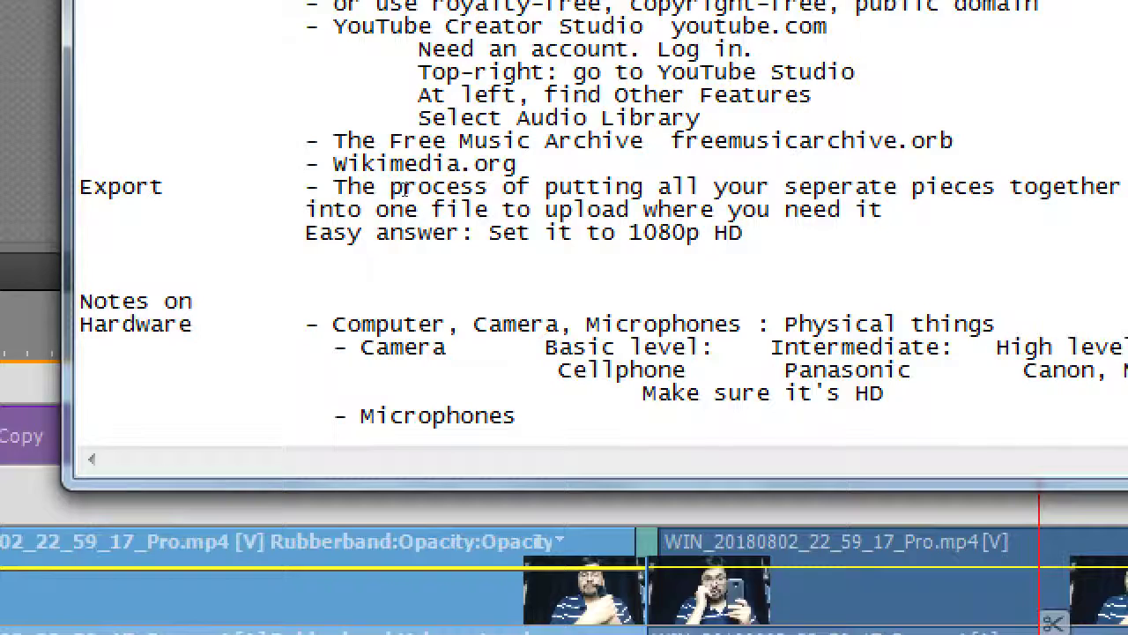
pyautogui.press('super+Escape')
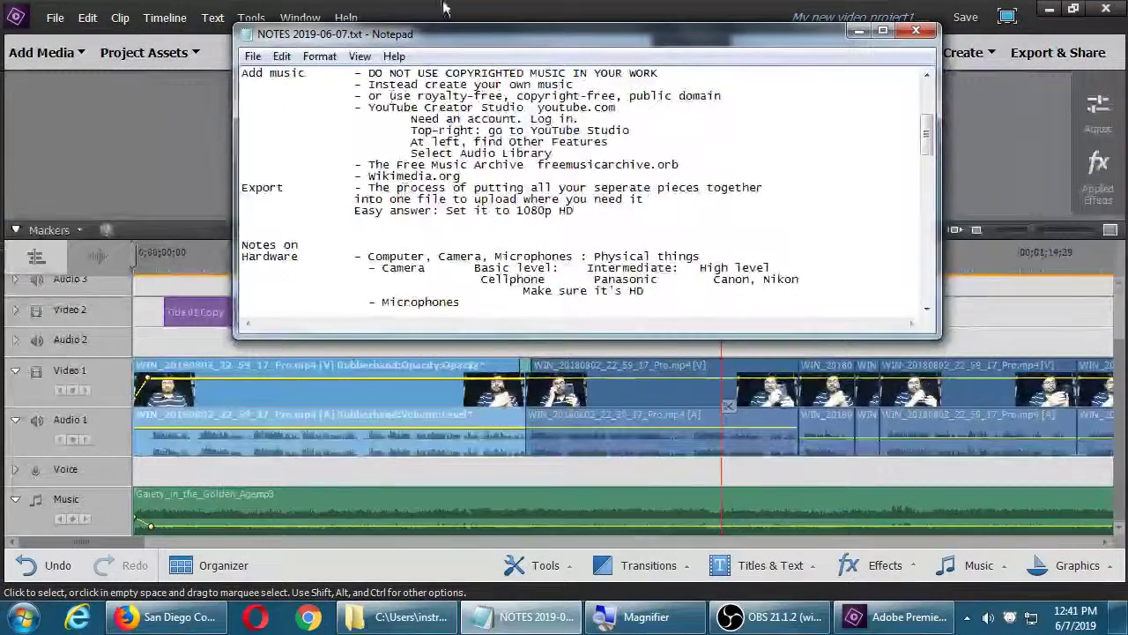
# - Switch to Premiere Elements and open Export & Share for the project
pyautogui.hotkey('alt', 'Tab')
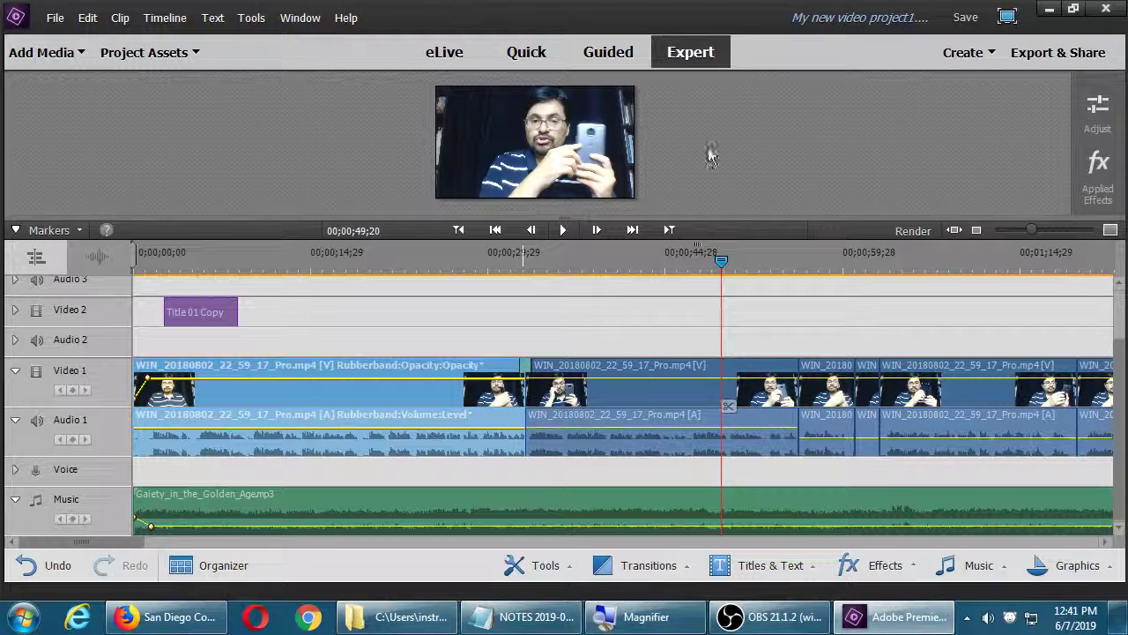
pyautogui.press('-')
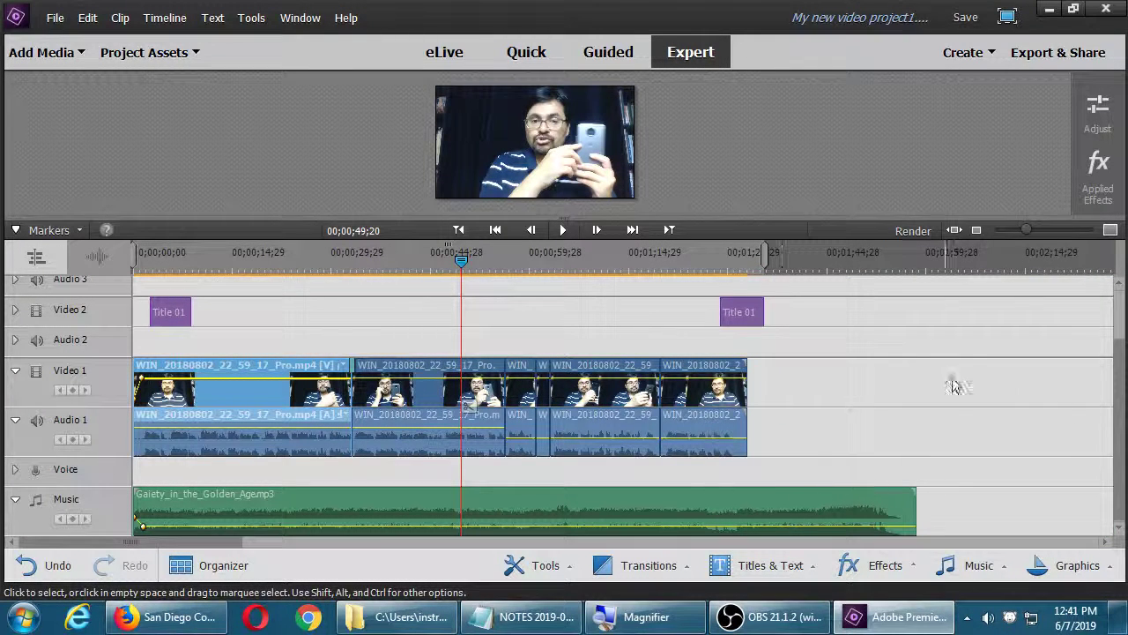
pyautogui.click(1070, 51)
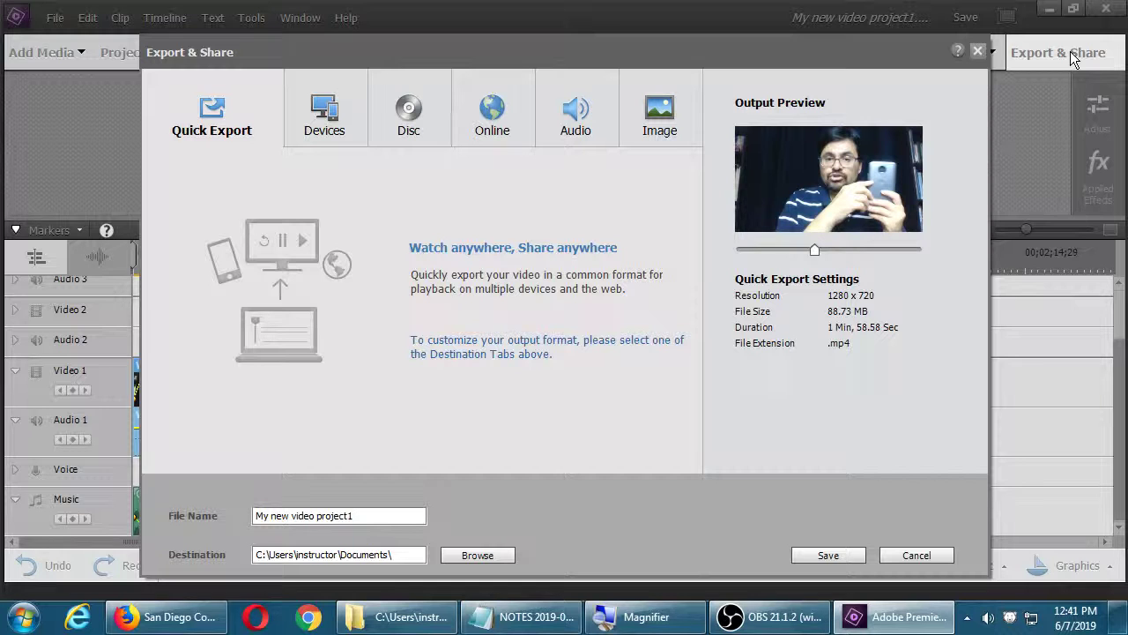
# - Examine the online export presets for YouTube, Facebook and Vimeo, and the audio export formats
pyautogui.click(510, 109)
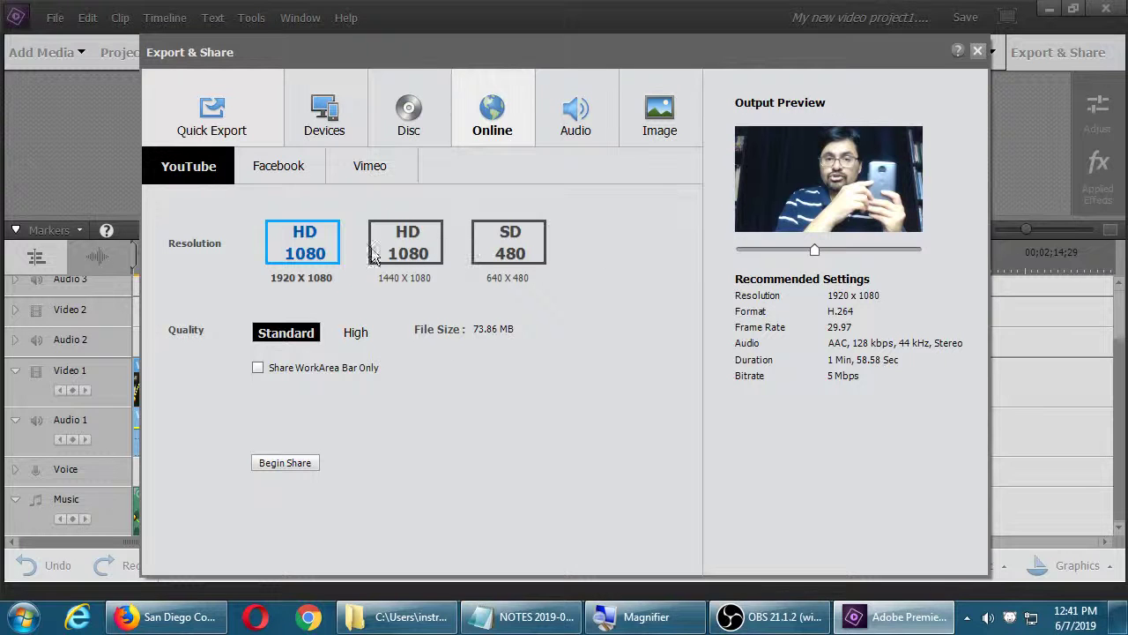
pyautogui.click(275, 169)
pyautogui.click(384, 177)
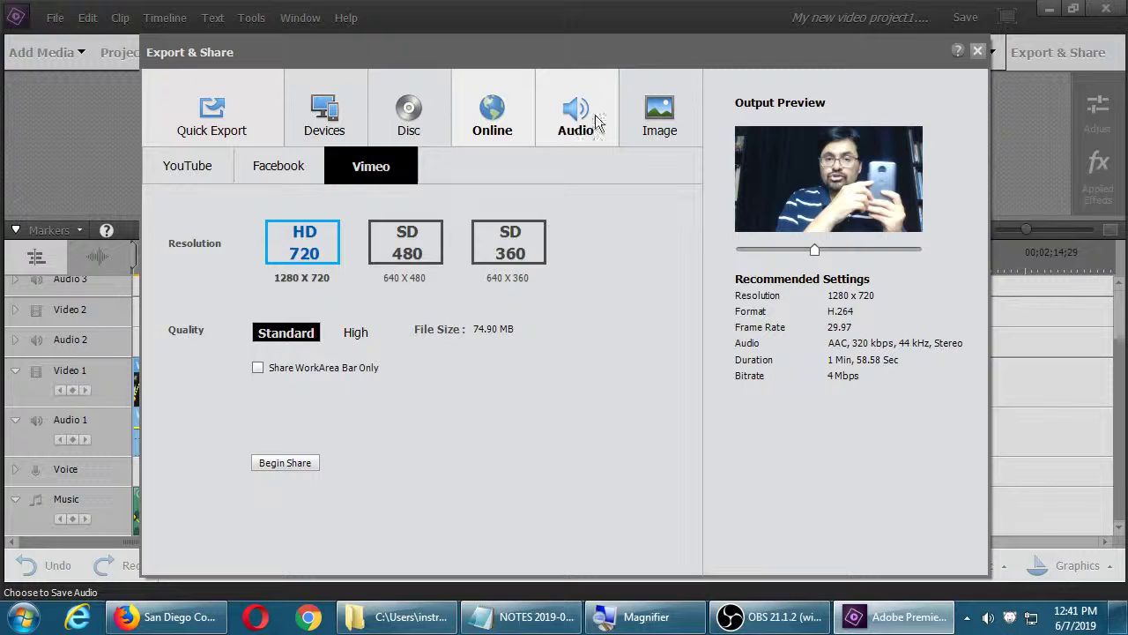
pyautogui.click(569, 120)
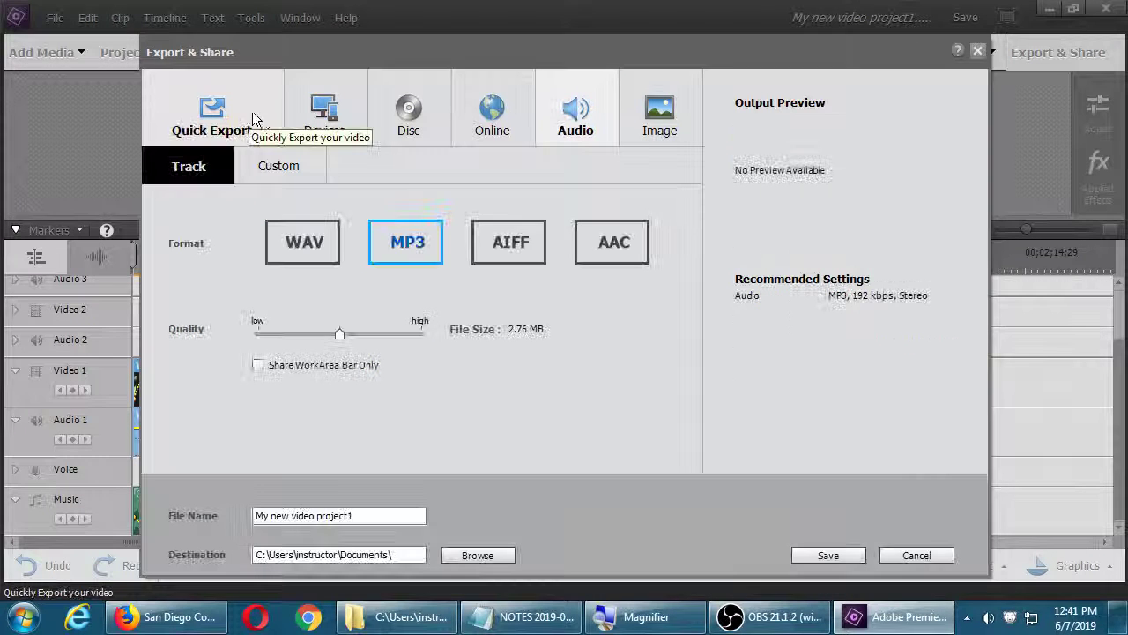
# - Compare the 1440 x 1080, 1920 x 1080 and 4K computer device export presets, and choose HD 1080 at 1920 x 1080
pyautogui.click(323, 109)
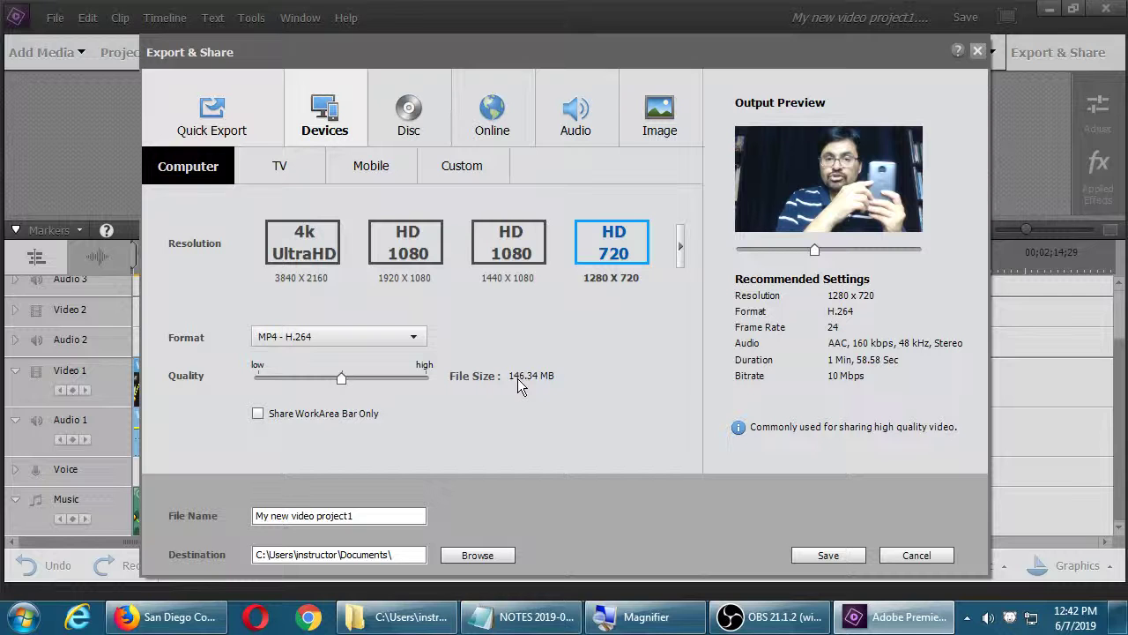
pyautogui.click(510, 255)
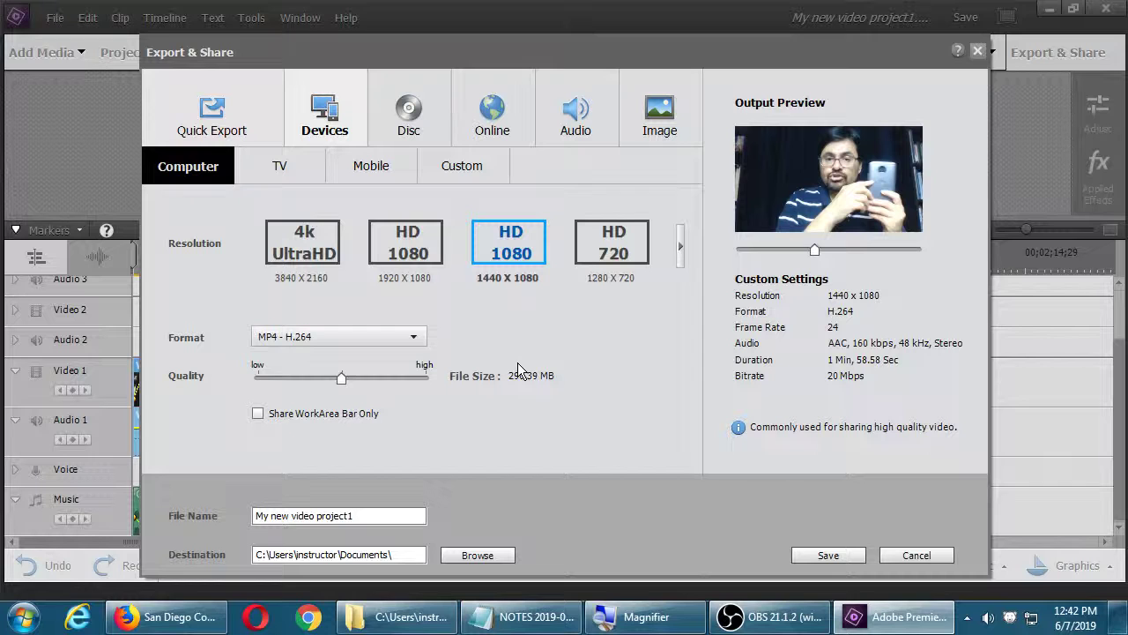
pyautogui.click(414, 254)
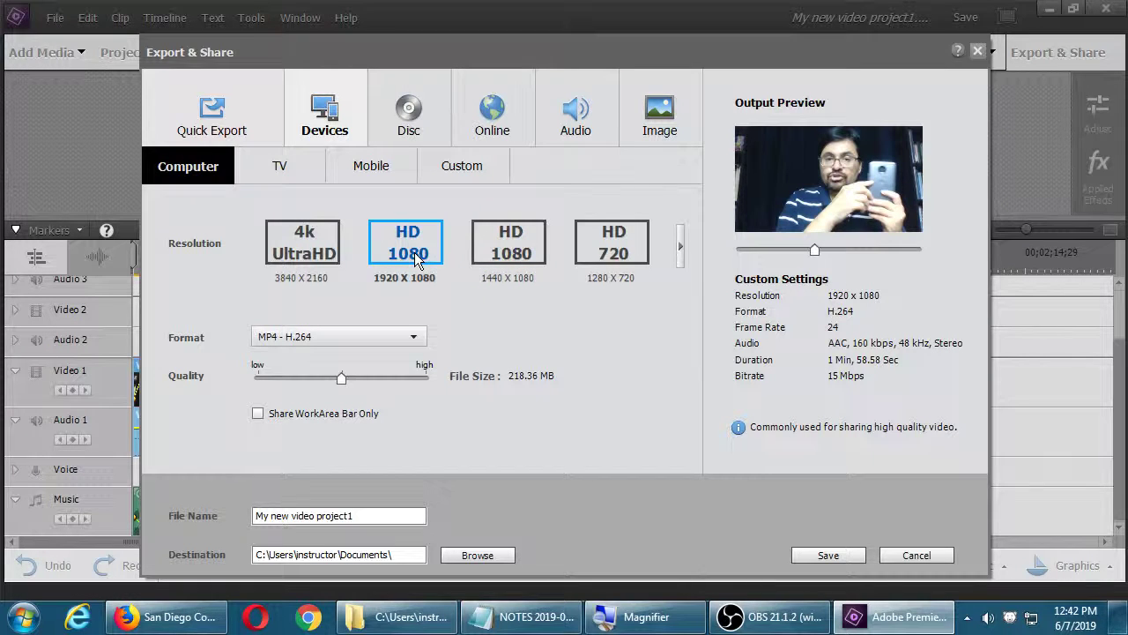
pyautogui.click(309, 238)
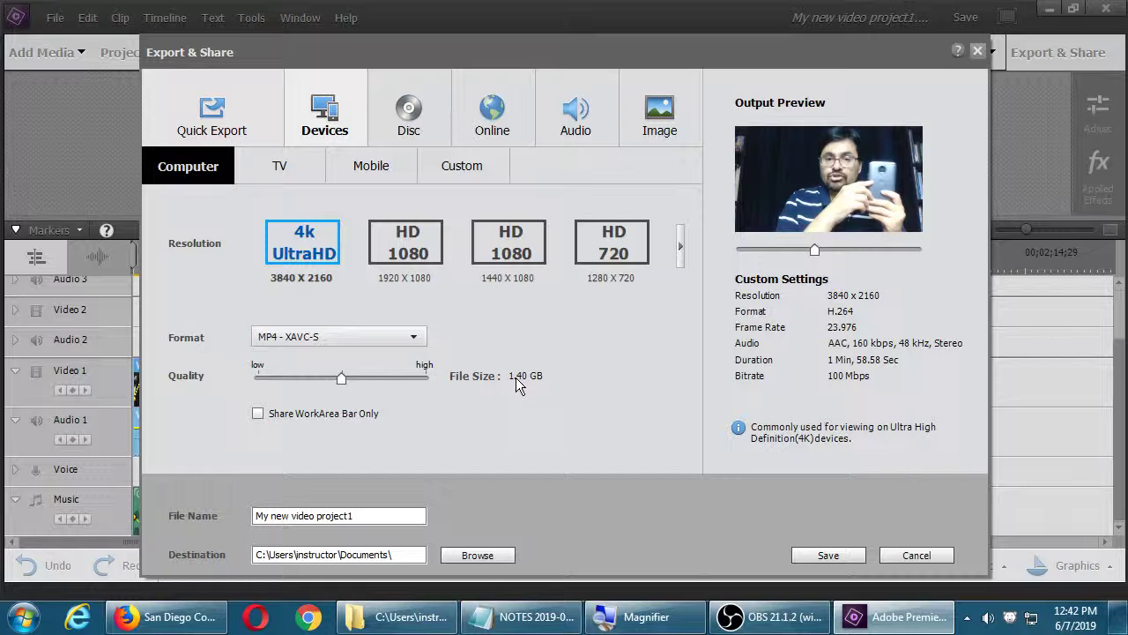
pyautogui.click(424, 279)
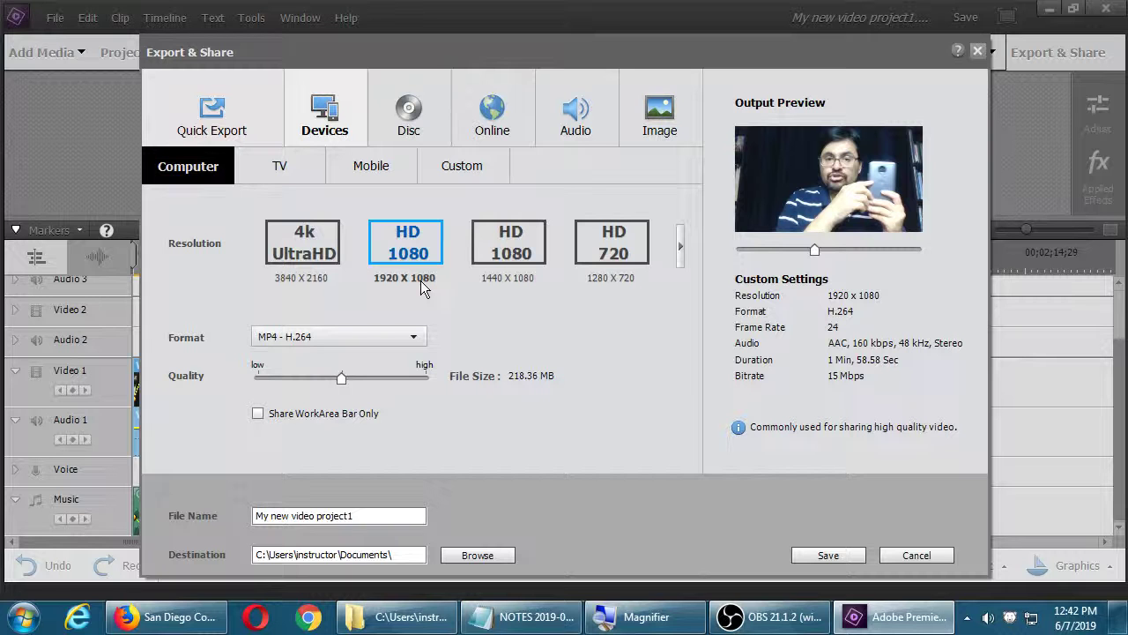
# - Switch to Firefox to view YouTube's video upload option, and return to the Premiere Elements export settings
pyautogui.click(167, 617)
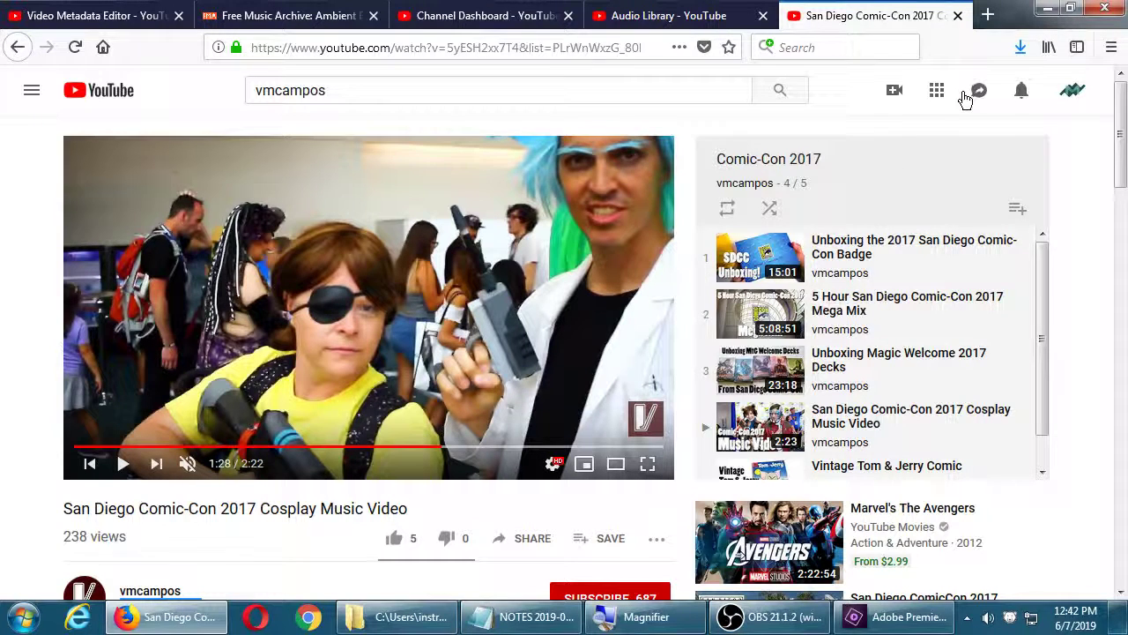
pyautogui.click(896, 92)
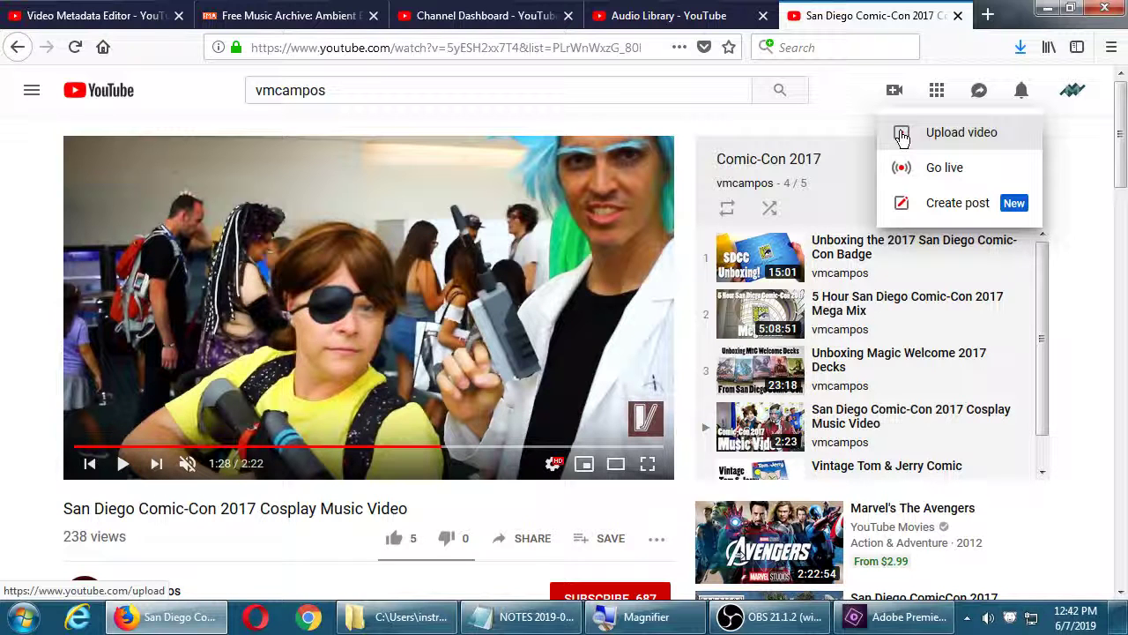
pyautogui.click(825, 100)
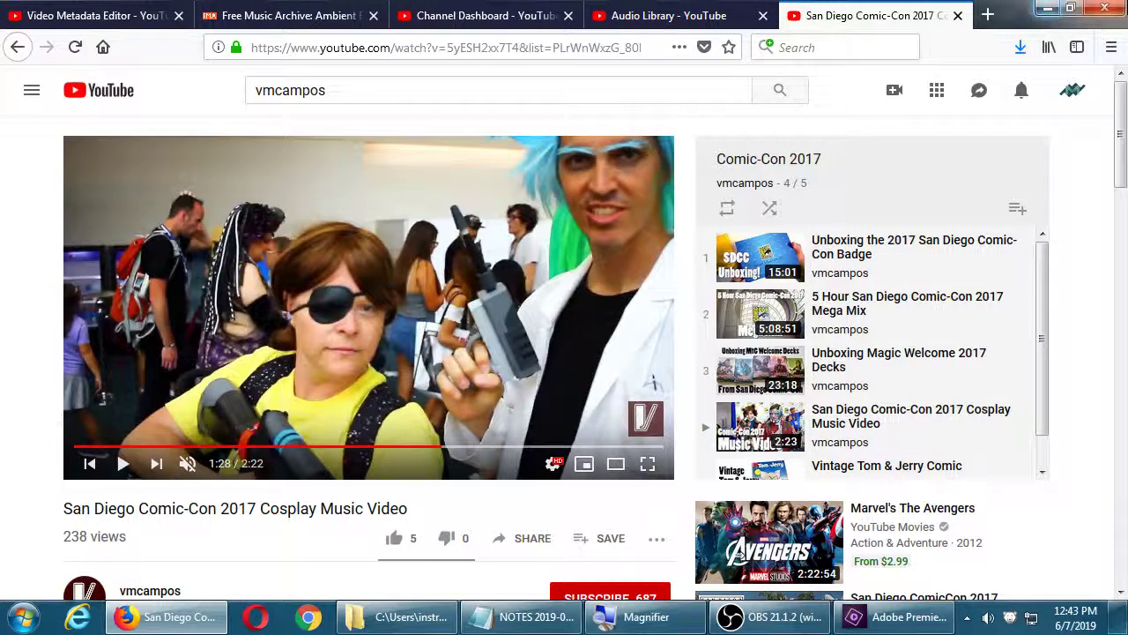
pyautogui.click(1049, 8)
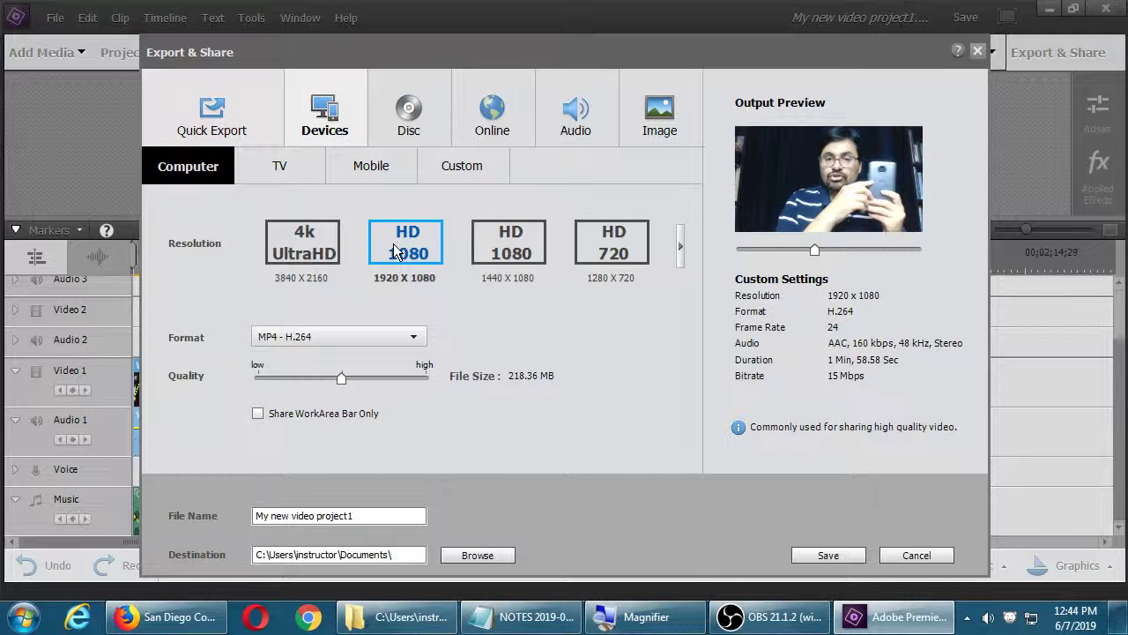
# - Compare the HD 720 and 1440 x 1080 presets, reselect HD 1080 at 1920 x 1080, and lower the quality to the minimum
pyautogui.click(587, 250)
pyautogui.click(518, 251)
pyautogui.click(399, 249)
pyautogui.moveTo(342, 378); pyautogui.dragTo(247, 373)
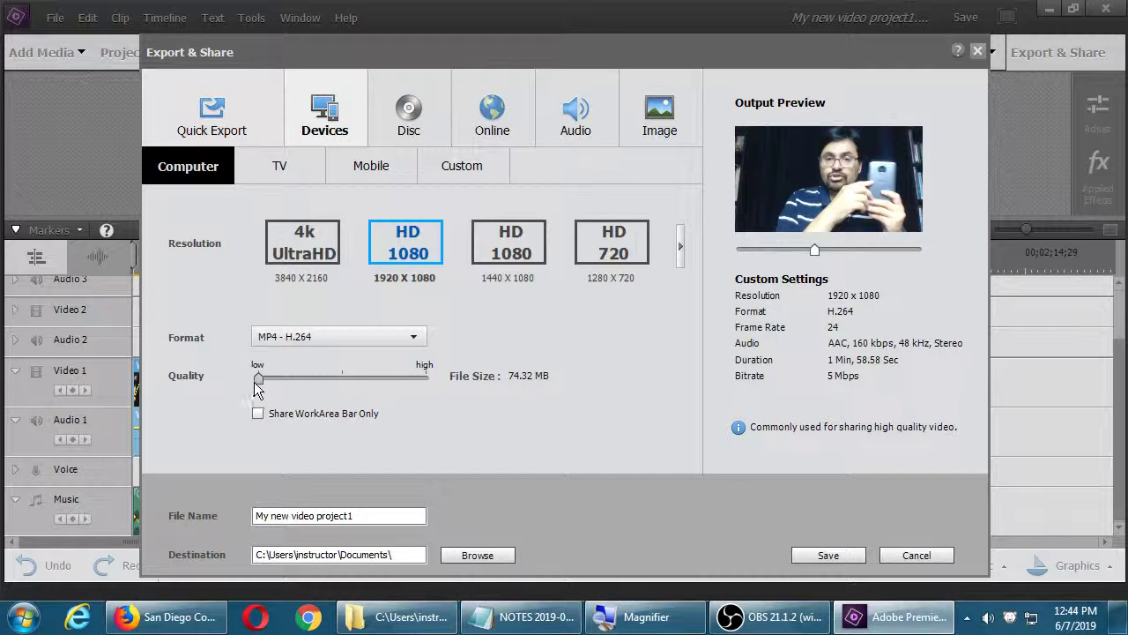
# - Compare the lowest and middle quality settings for the 1920 x 1080 export, and return the quality to the minimum
pyautogui.moveTo(259, 380); pyautogui.dragTo(235, 386)
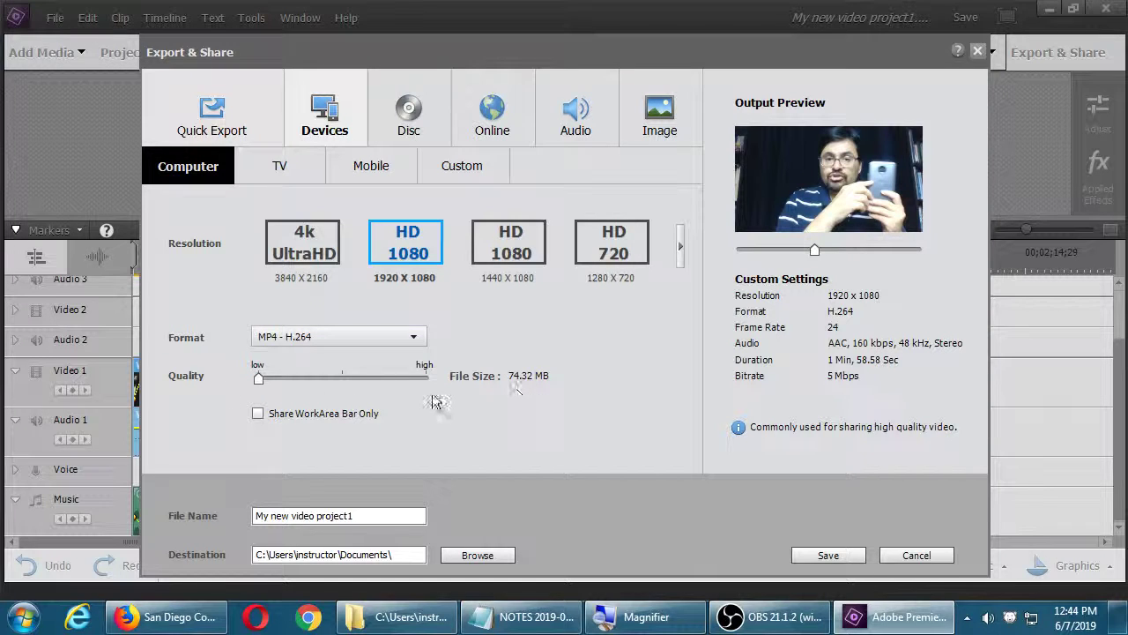
pyautogui.moveTo(260, 386); pyautogui.dragTo(341, 389)
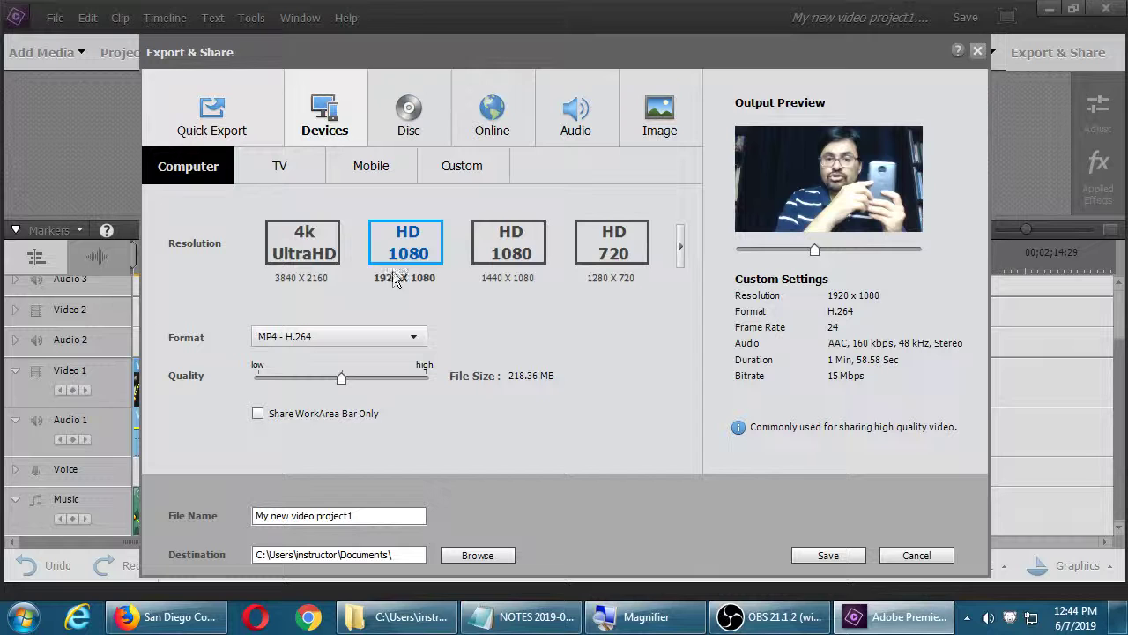
pyautogui.moveTo(347, 379); pyautogui.dragTo(268, 380)
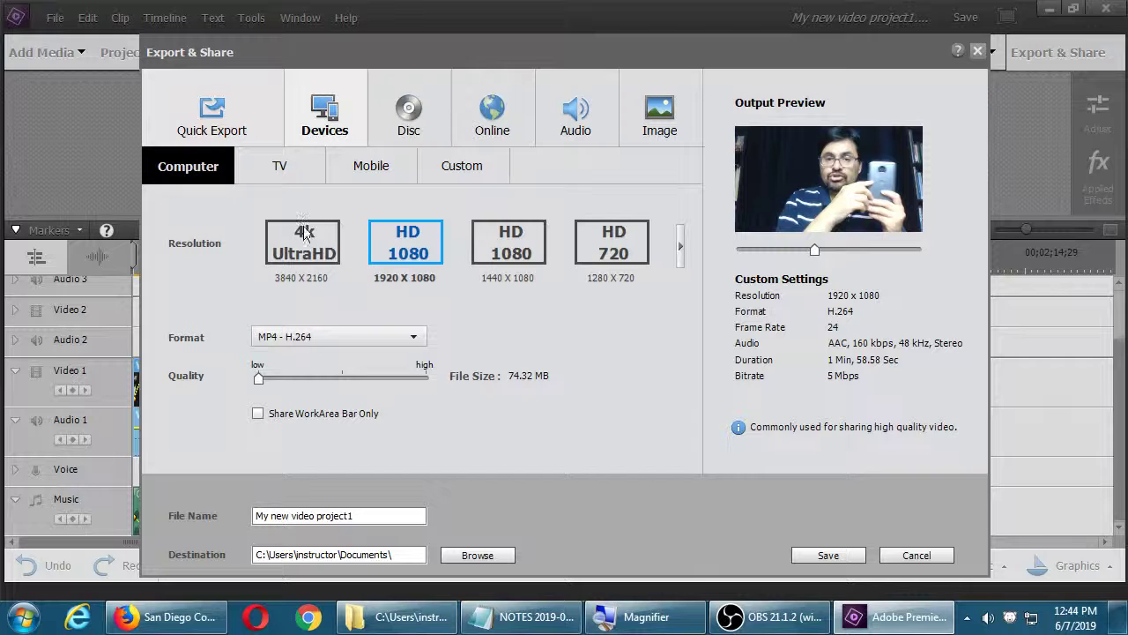
# - Compare the 1440 x 1080 and 1920 x 1080 HD 1080 presets repeatedly, and reselect 1920 x 1080
pyautogui.click(526, 238)
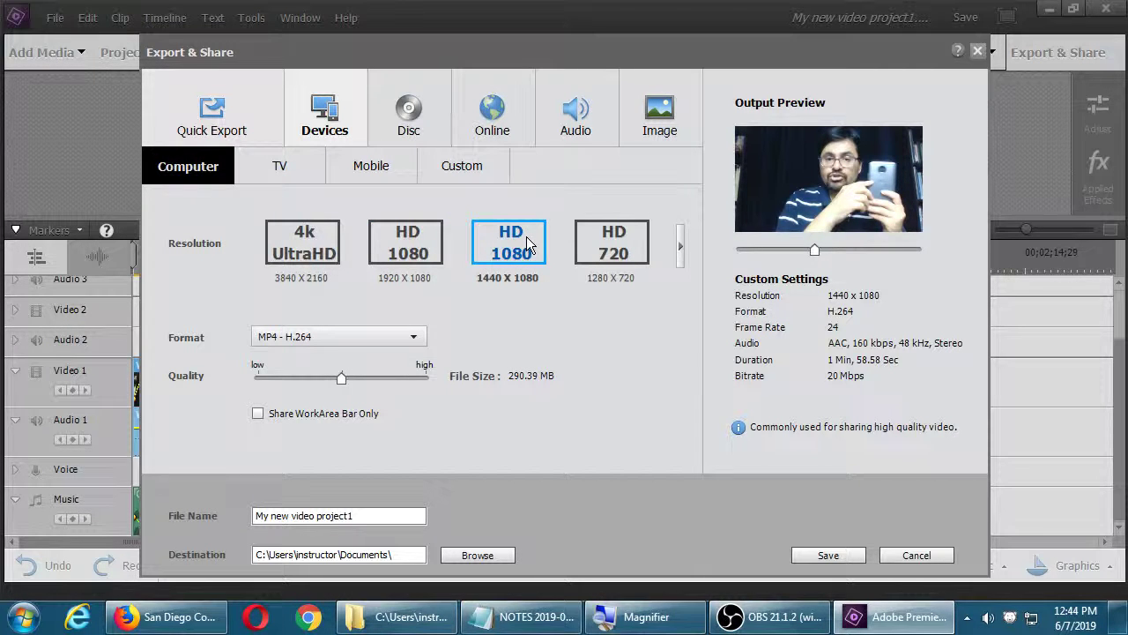
pyautogui.click(415, 241)
pyautogui.click(506, 245)
pyautogui.click(399, 254)
pyautogui.click(506, 247)
pyautogui.click(411, 246)
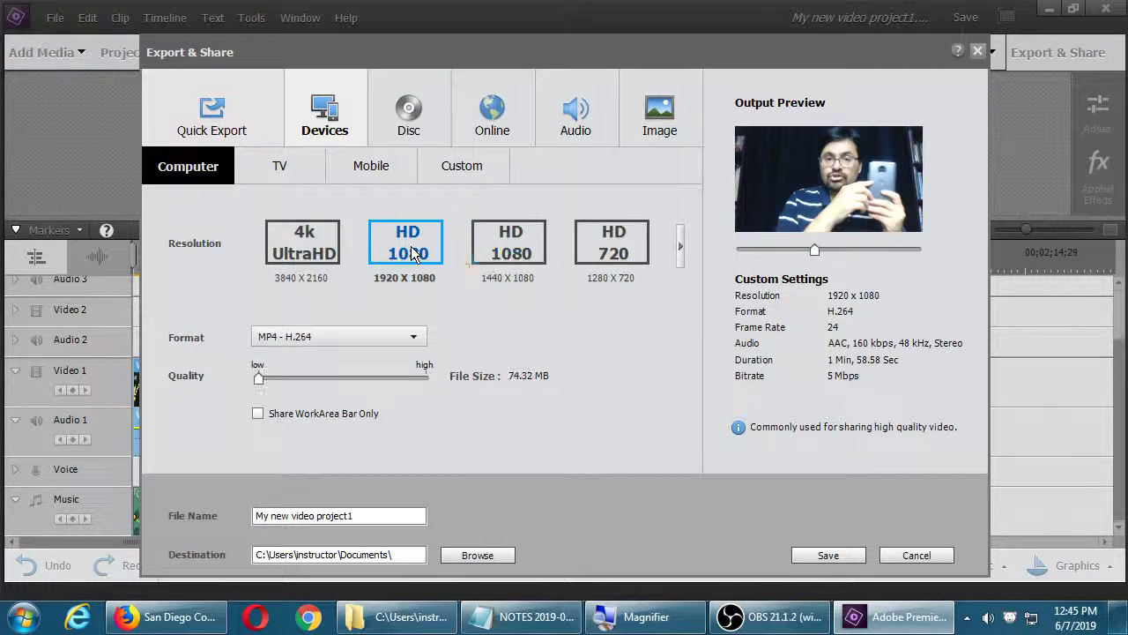
pyautogui.click(509, 253)
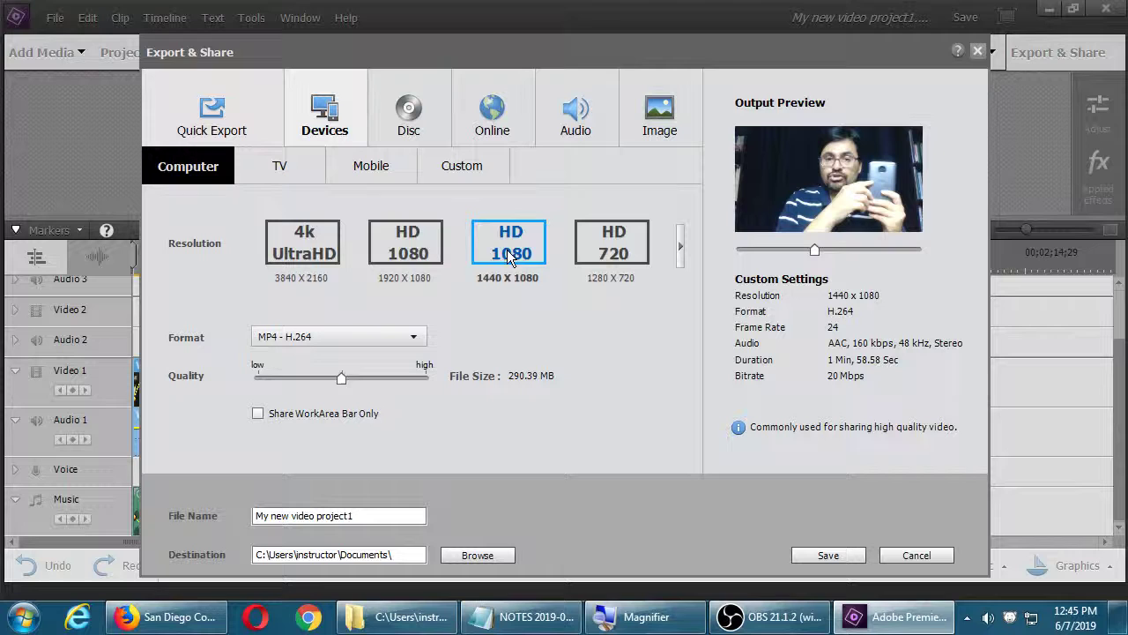
pyautogui.click(421, 246)
pyautogui.click(504, 251)
pyautogui.click(416, 241)
pyautogui.click(502, 238)
pyautogui.click(405, 243)
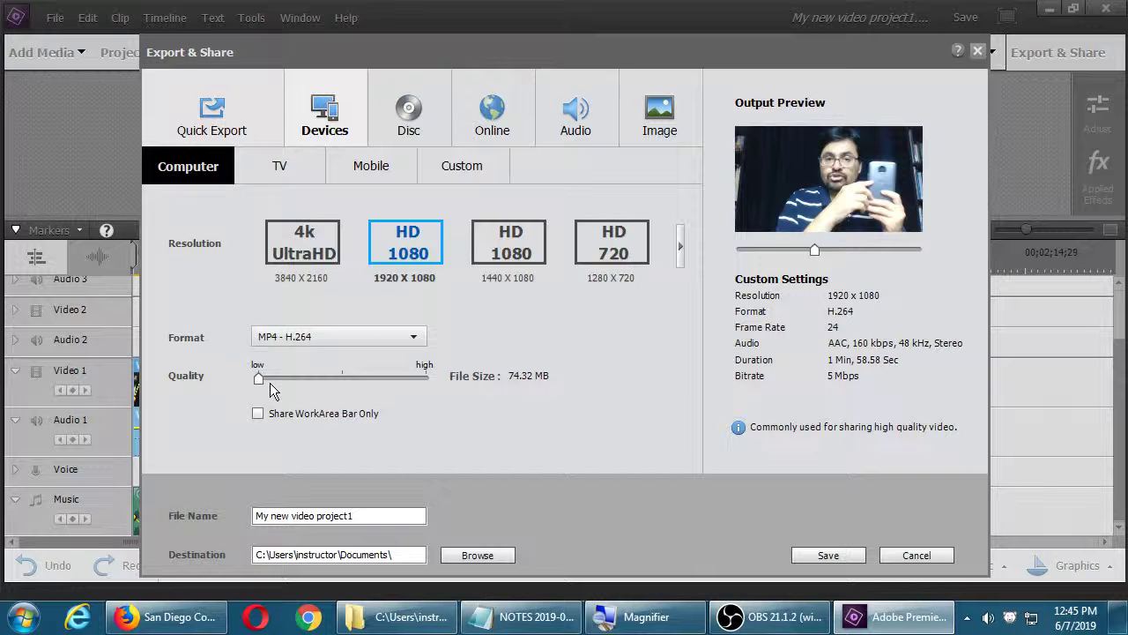
# - In the Notepad notes, extend the Export section's 1080p HD line with "plus Low Compression Quality"
pyautogui.click(525, 617)
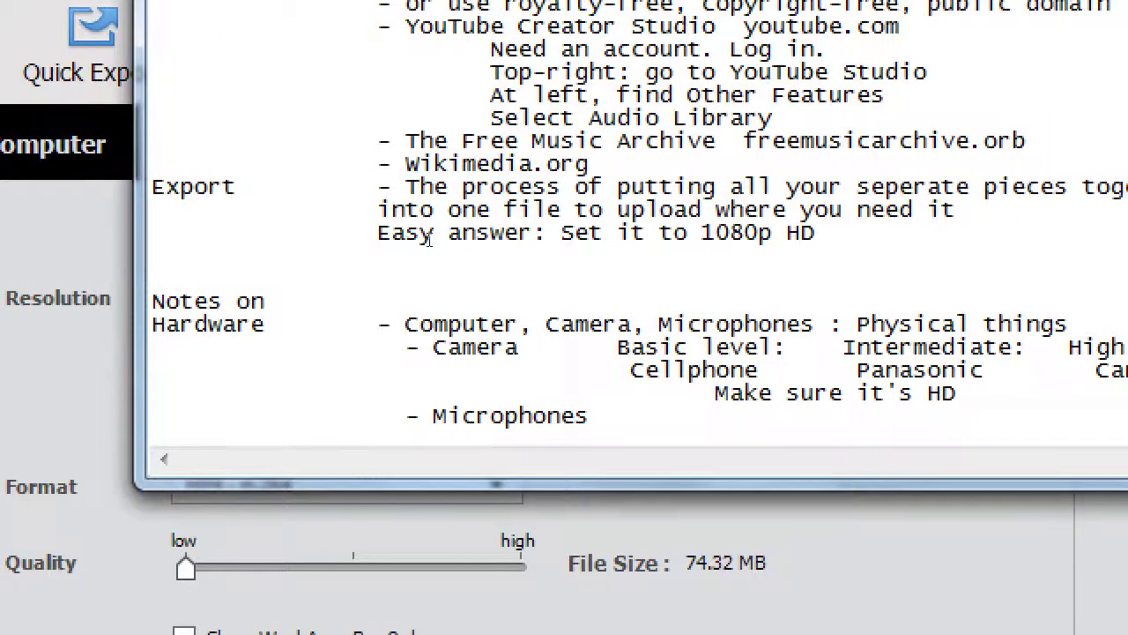
pyautogui.write('plus Low ')
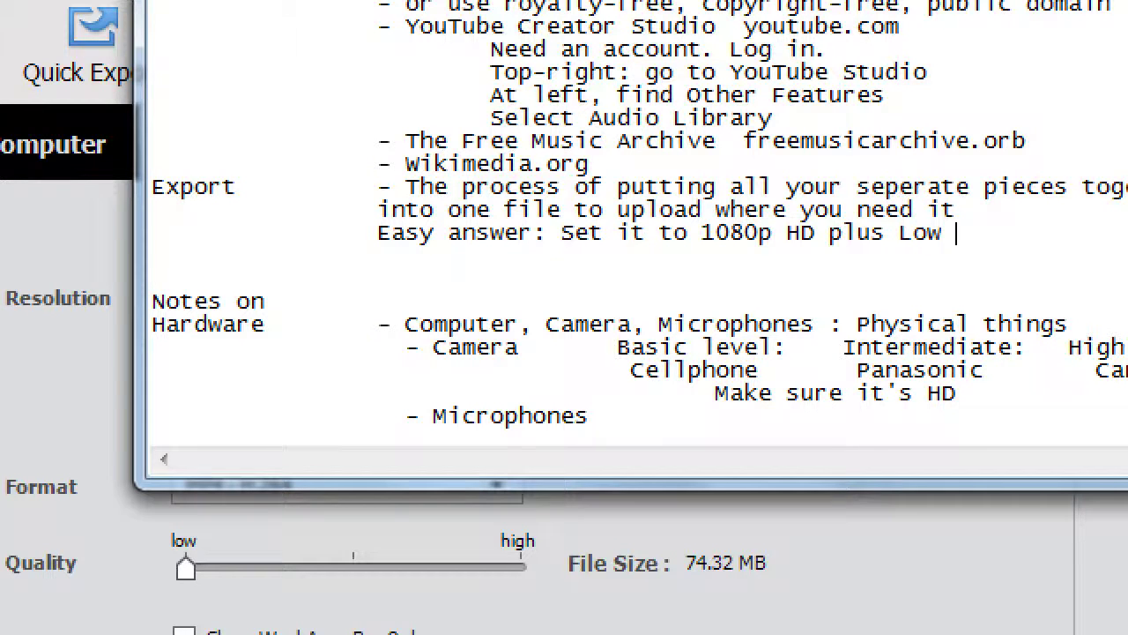
pyautogui.write('Compression ')
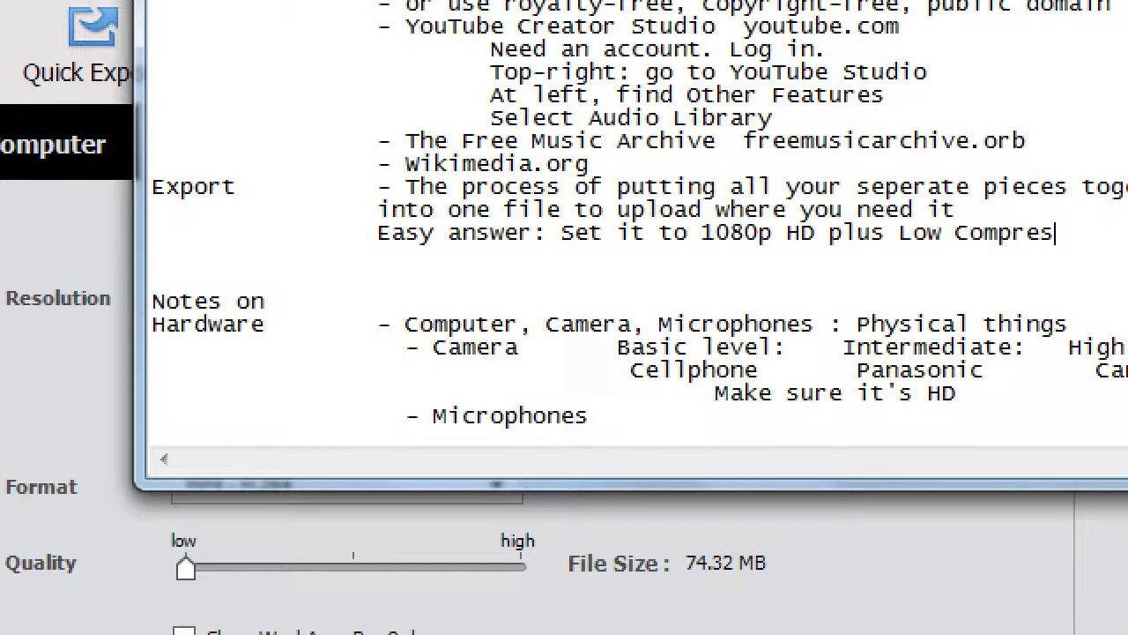
pyautogui.write('Quality')
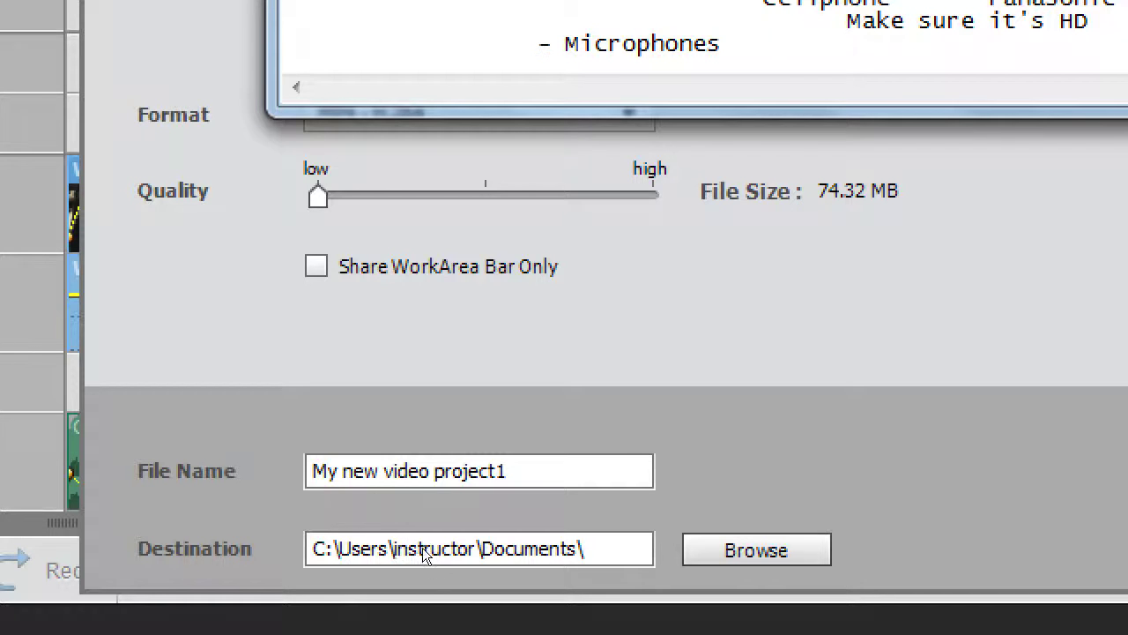
# - Set the export file name to "Tech Review Tuesday June 11" and save the video to the Documents folder
pyautogui.click(161, 500)
pyautogui.write('Tech rEv')
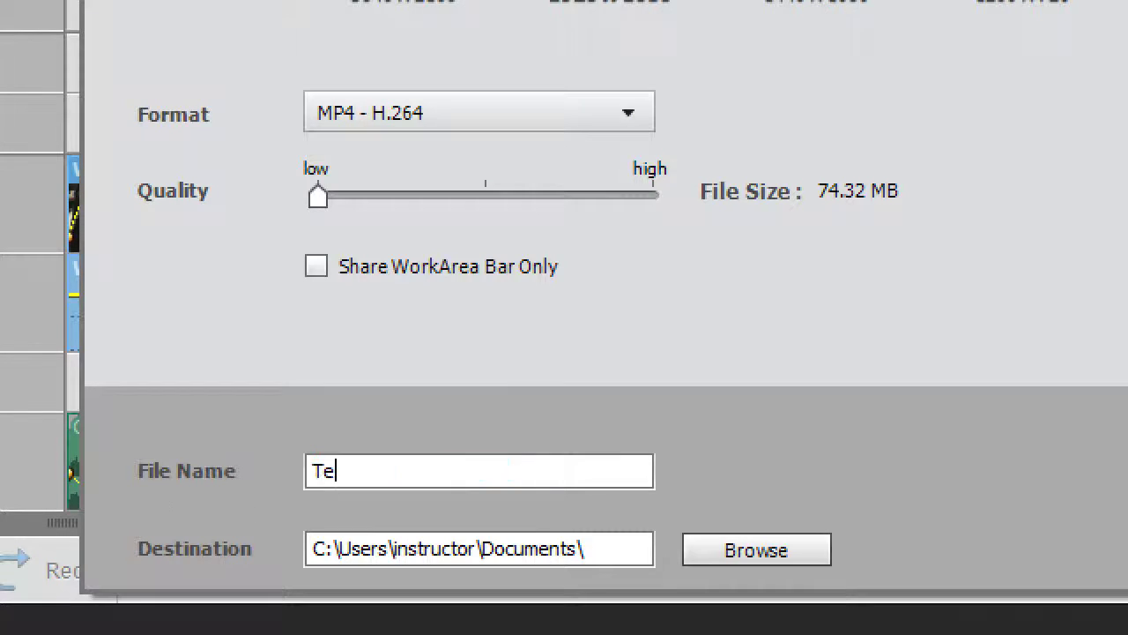
pyautogui.press('BackSpace')
pyautogui.press('BackSpace')
pyautogui.press('BackSpace')
pyautogui.write('Re')
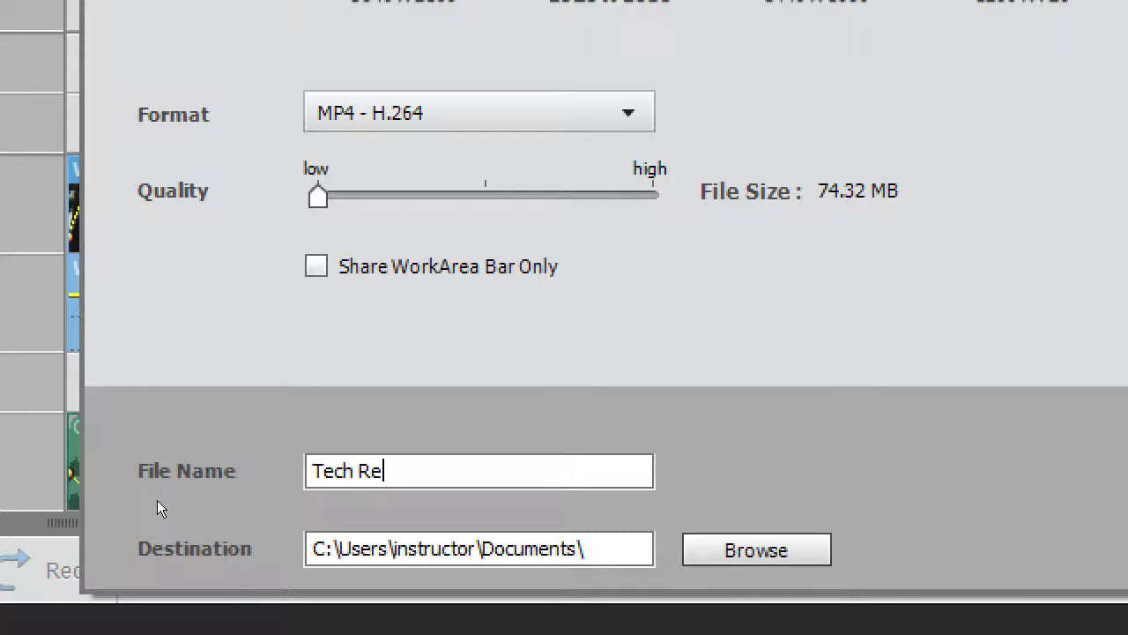
pyautogui.write('view Tuesday')
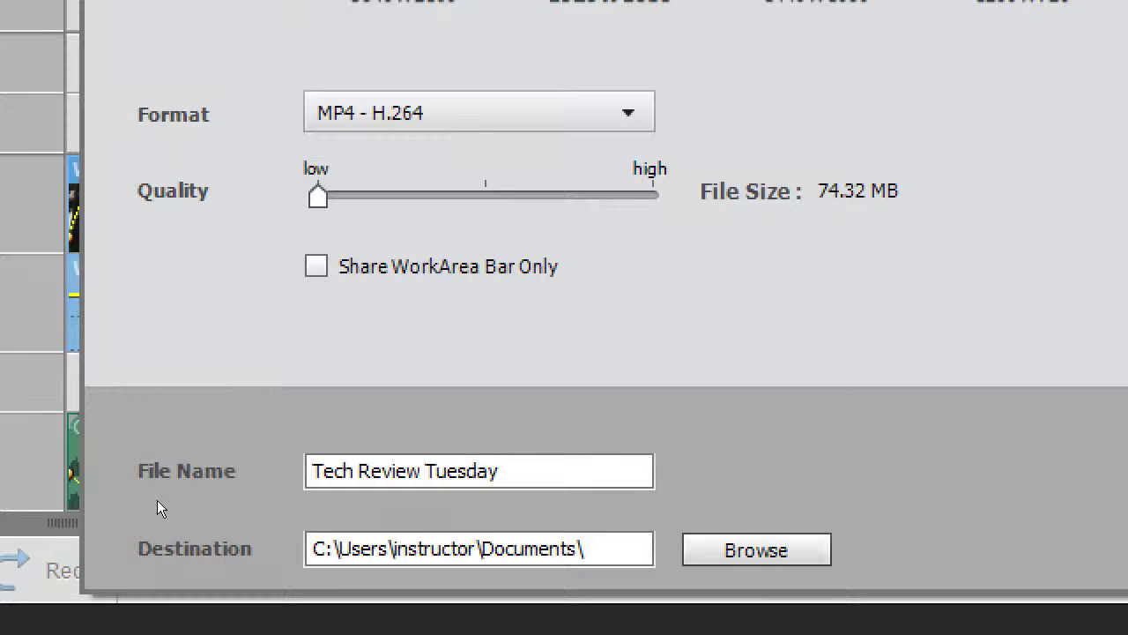
pyautogui.write('June 11')
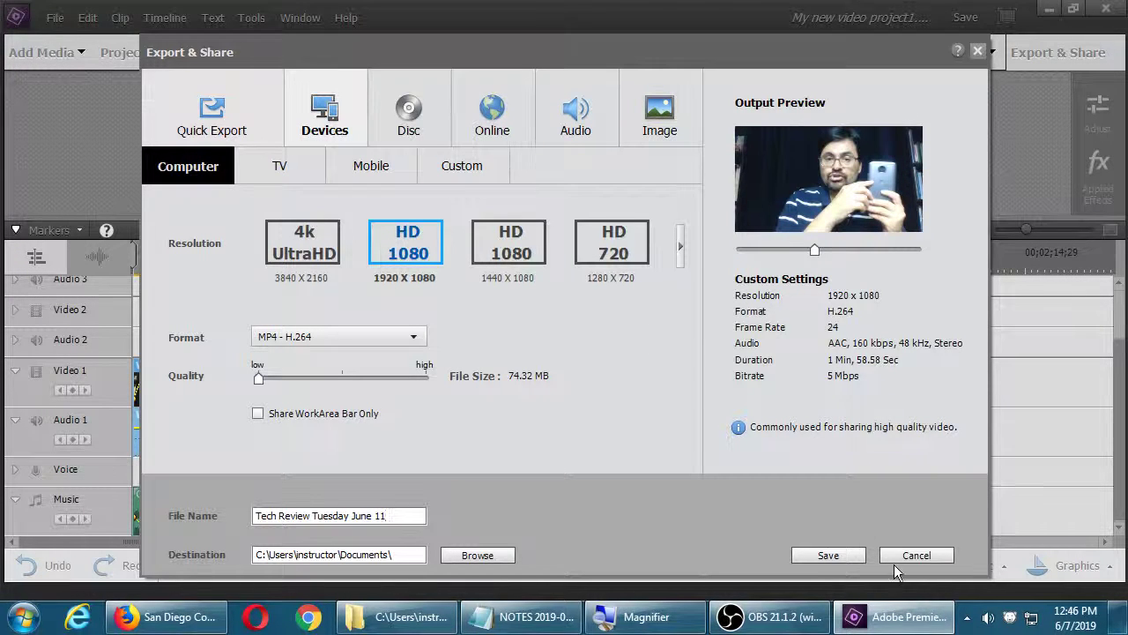
pyautogui.click(828, 554)
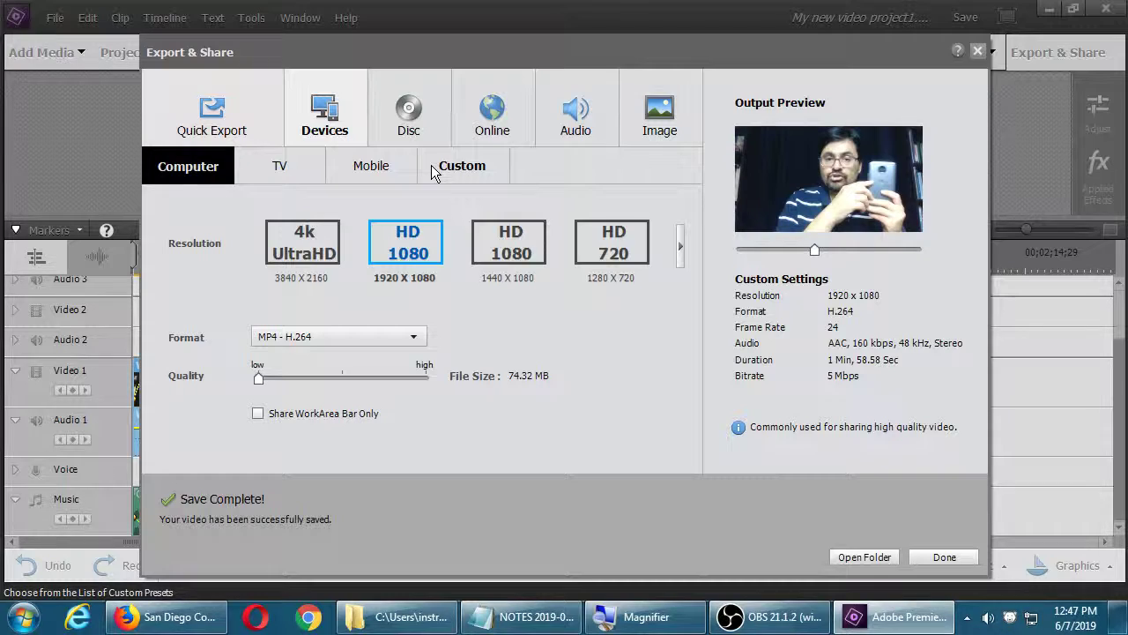
# - Open the export's destination folder and move Tech Review Tuesday June 11.mp4 from My Documents into the CAMPOS VIDEO folder
pyautogui.press('super')
pyautogui.press('Escape')
pyautogui.click(844, 557)
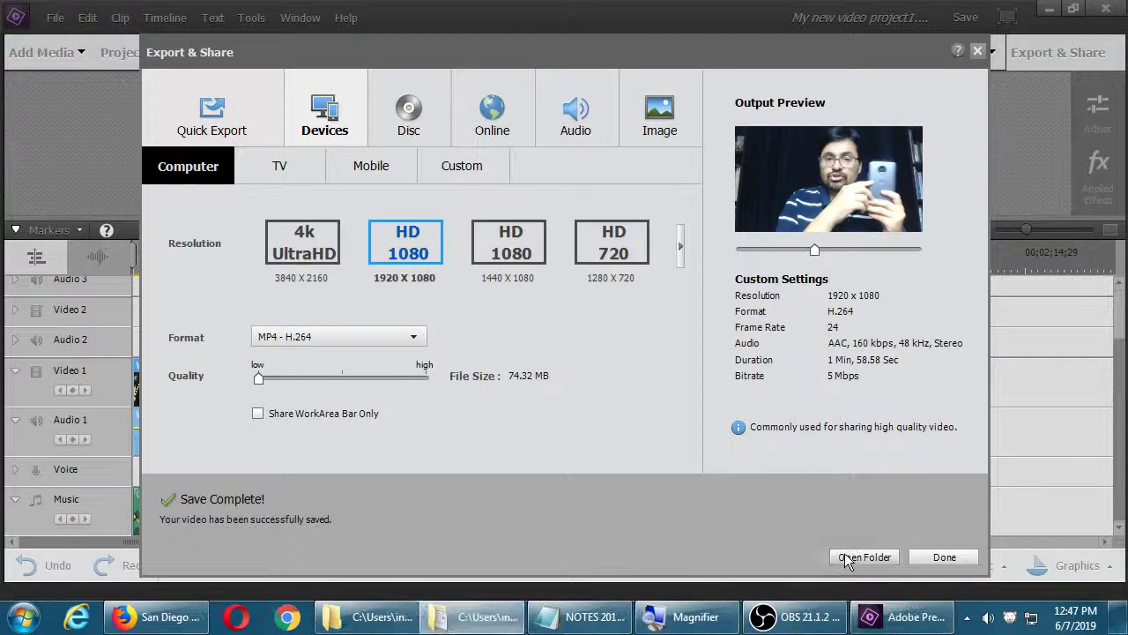
pyautogui.click(716, 379)
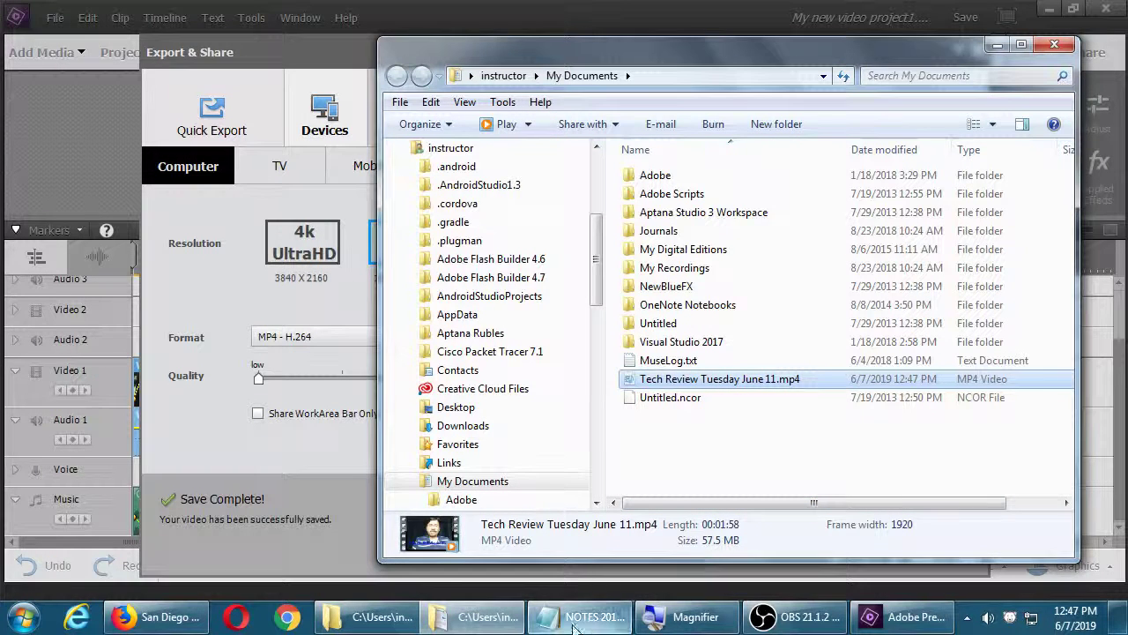
pyautogui.click(381, 616)
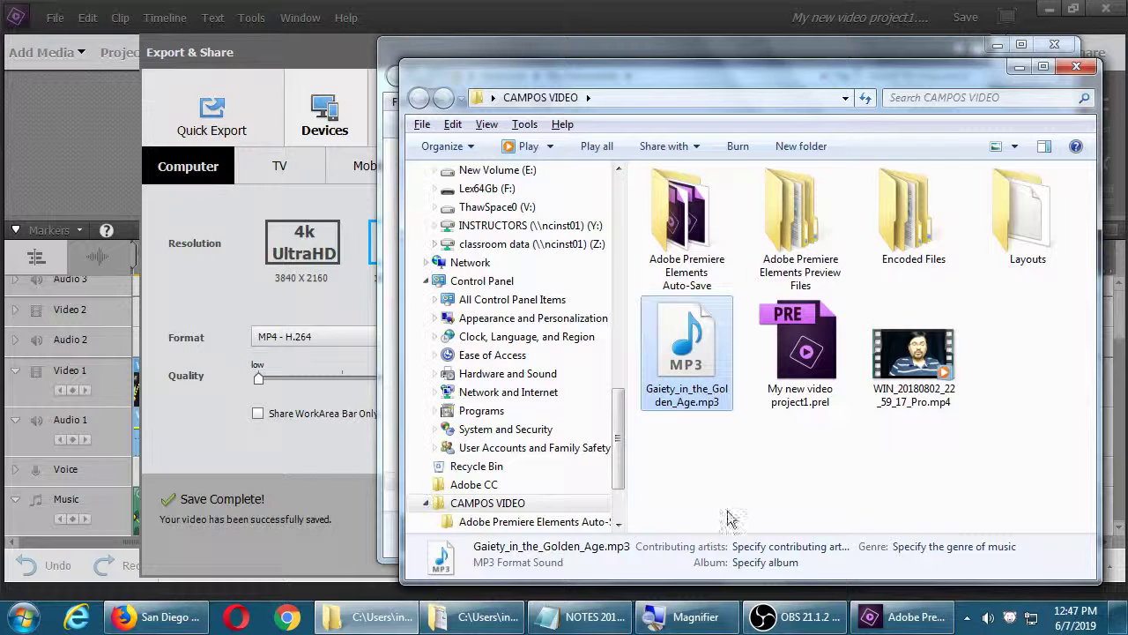
pyautogui.click(809, 470)
pyautogui.hotkey('ctrl', 'v')
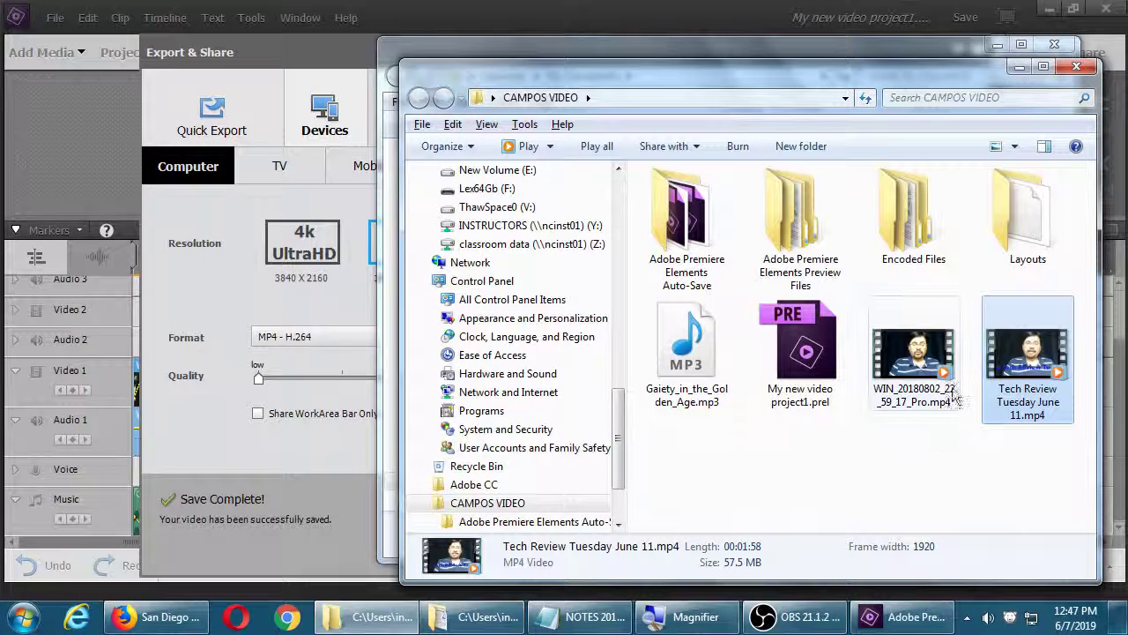
# - Compare the file details of the original WIN_20180802_22_59_17_Pro.mp4 and the exported video, and preview the exported video full screen up to its middle
pyautogui.click(919, 378)
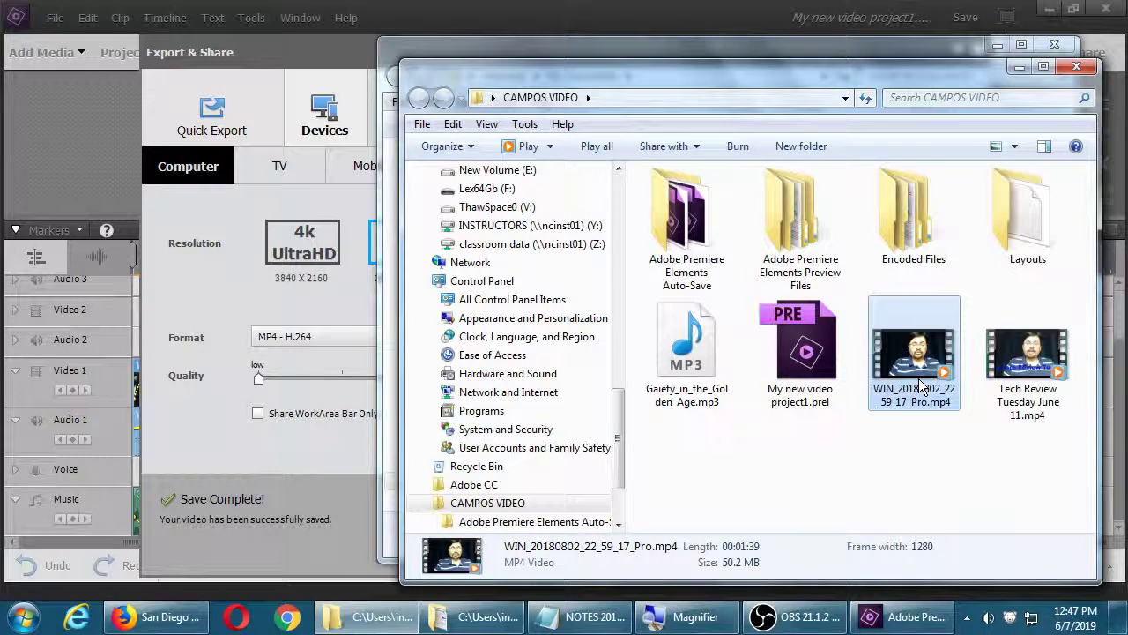
pyautogui.press('Right')
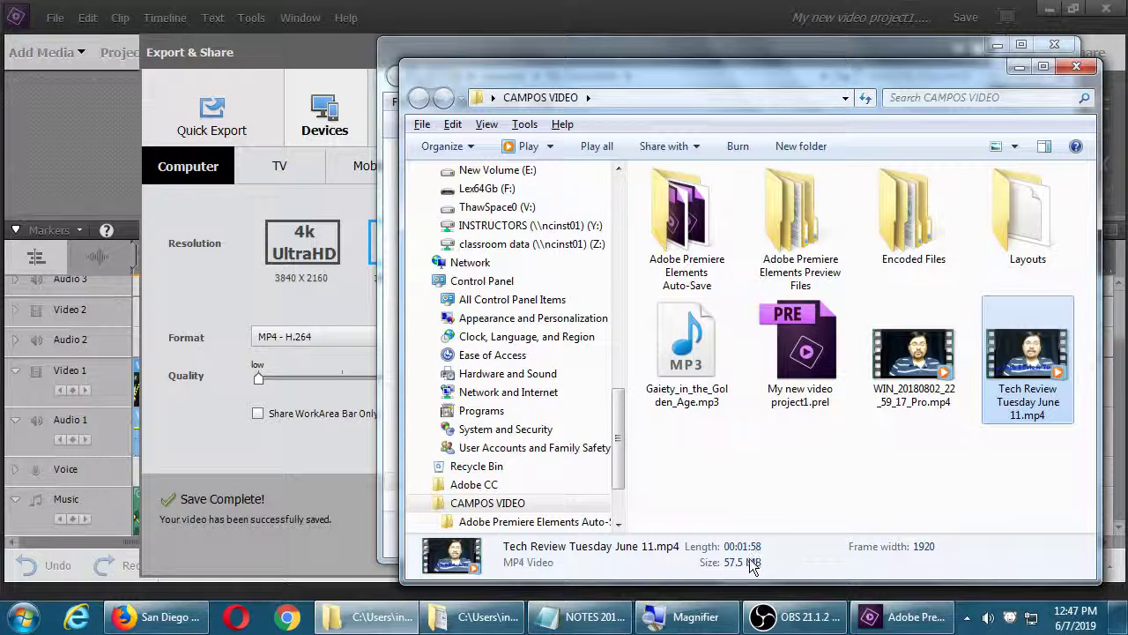
pyautogui.doubleClick(1033, 363)
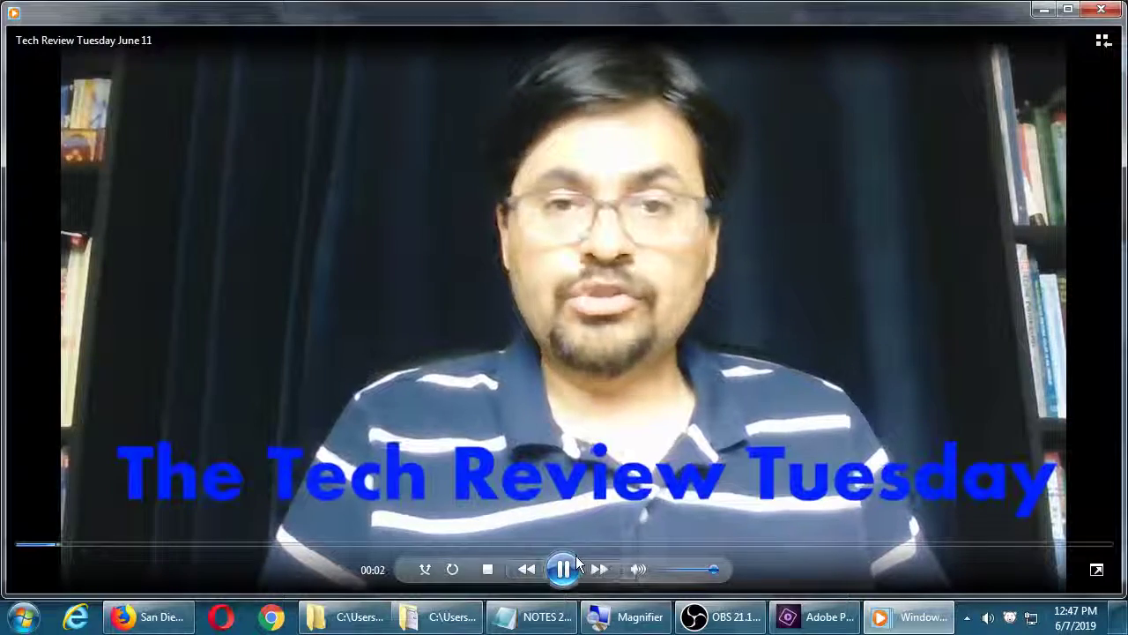
pyautogui.doubleClick(630, 368)
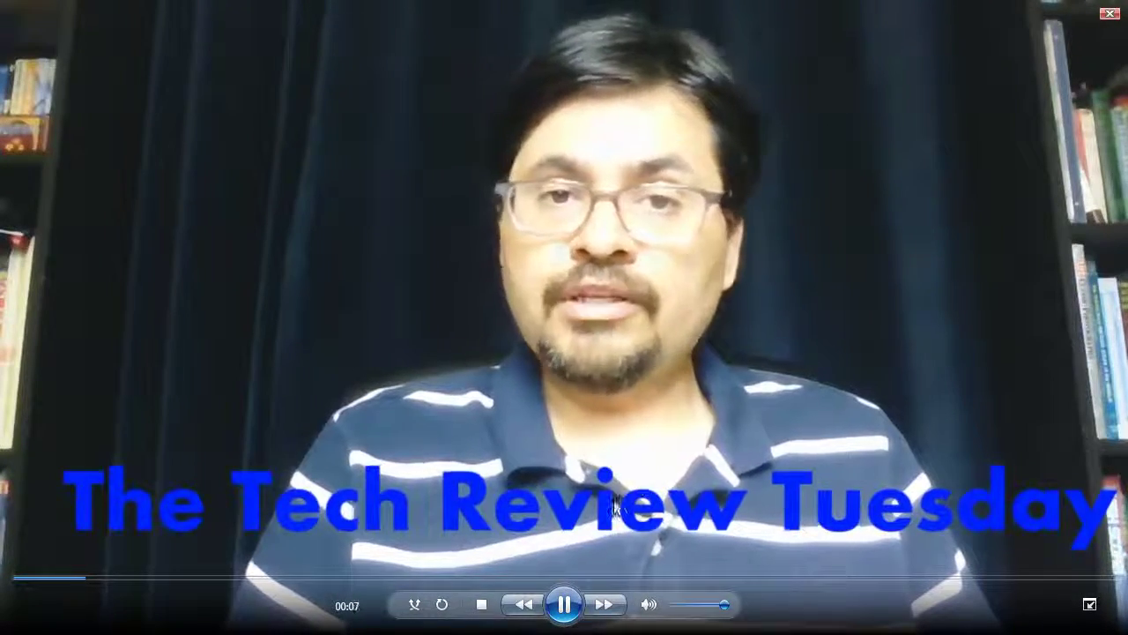
pyautogui.click(553, 579)
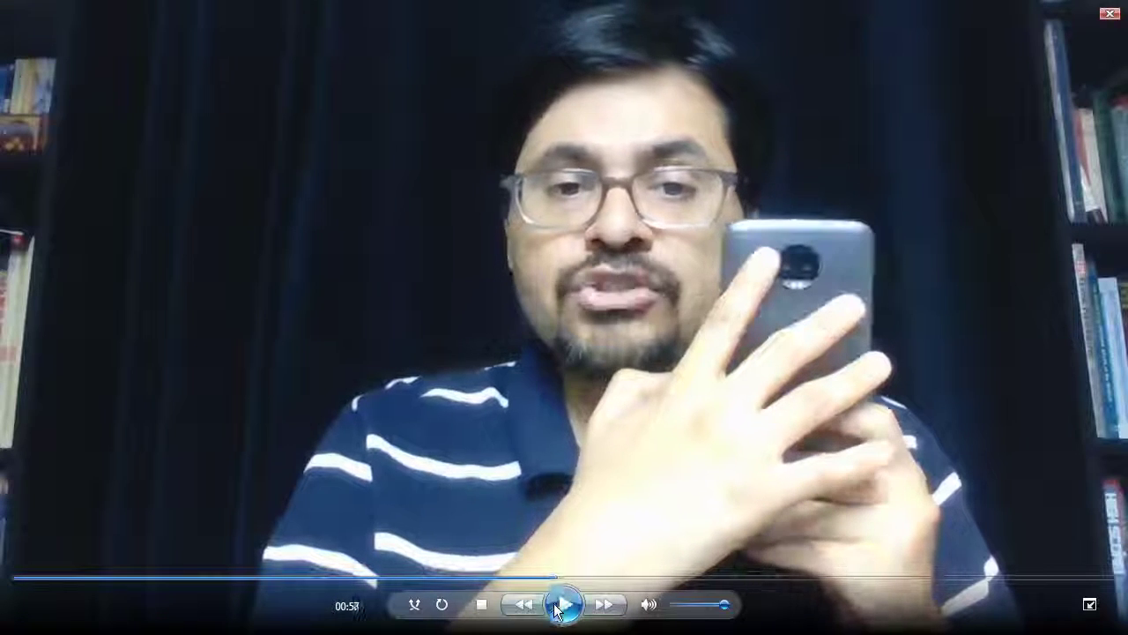
pyautogui.click(597, 441)
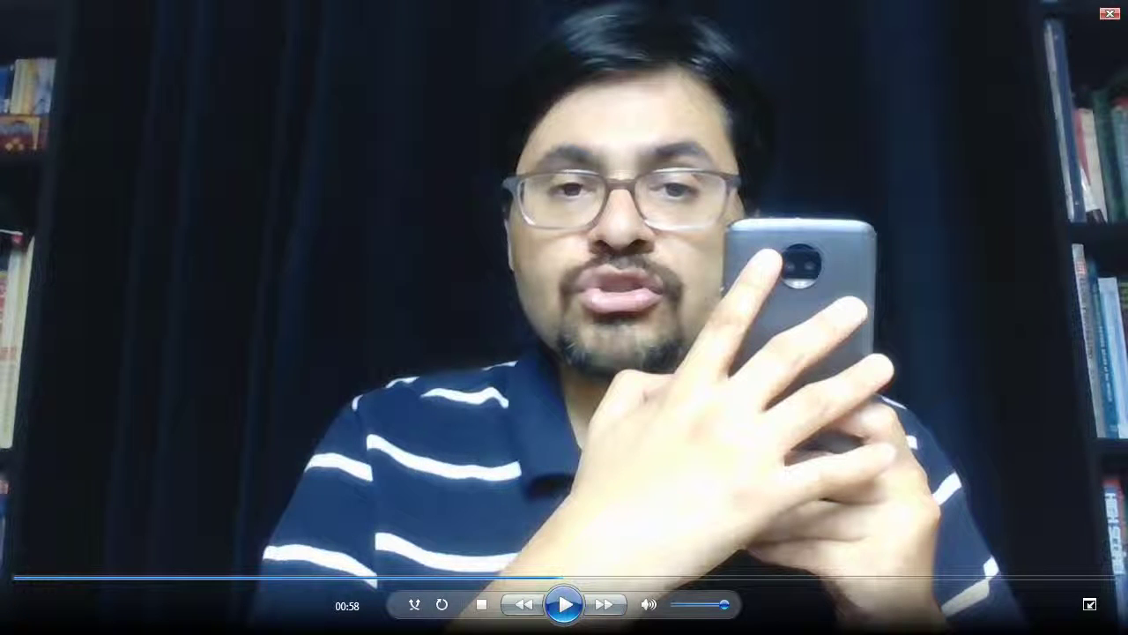
pyautogui.hotkey('alt', 'F4')
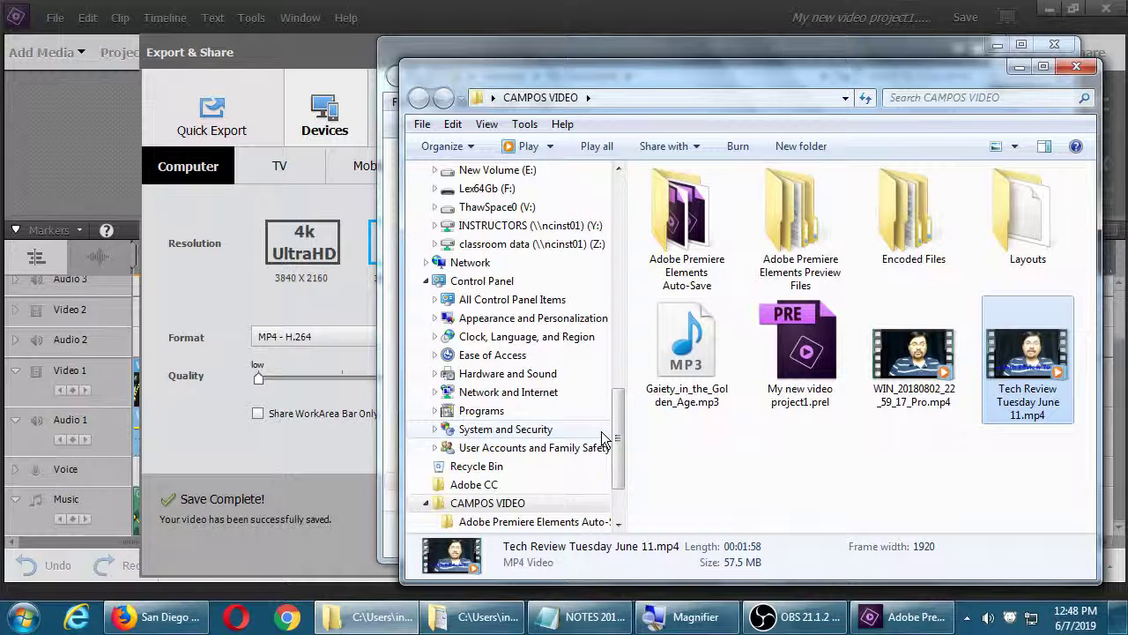
# - Return to the Premiere Elements export settings and reselect HD 1080 at 1920 x 1080
pyautogui.click(148, 463)
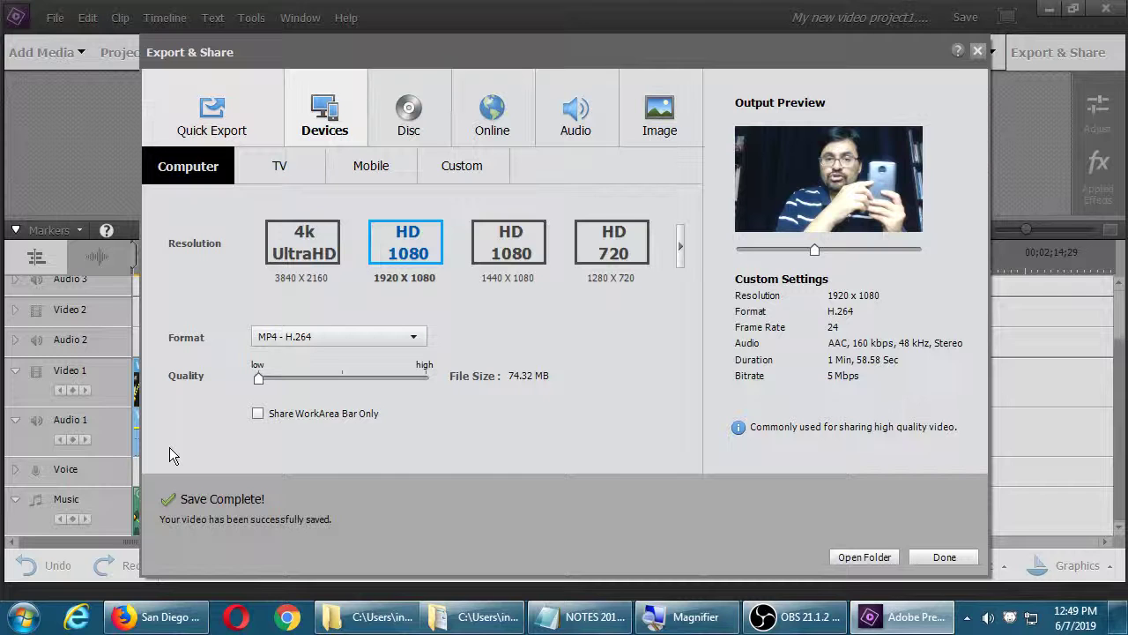
pyautogui.click(416, 256)
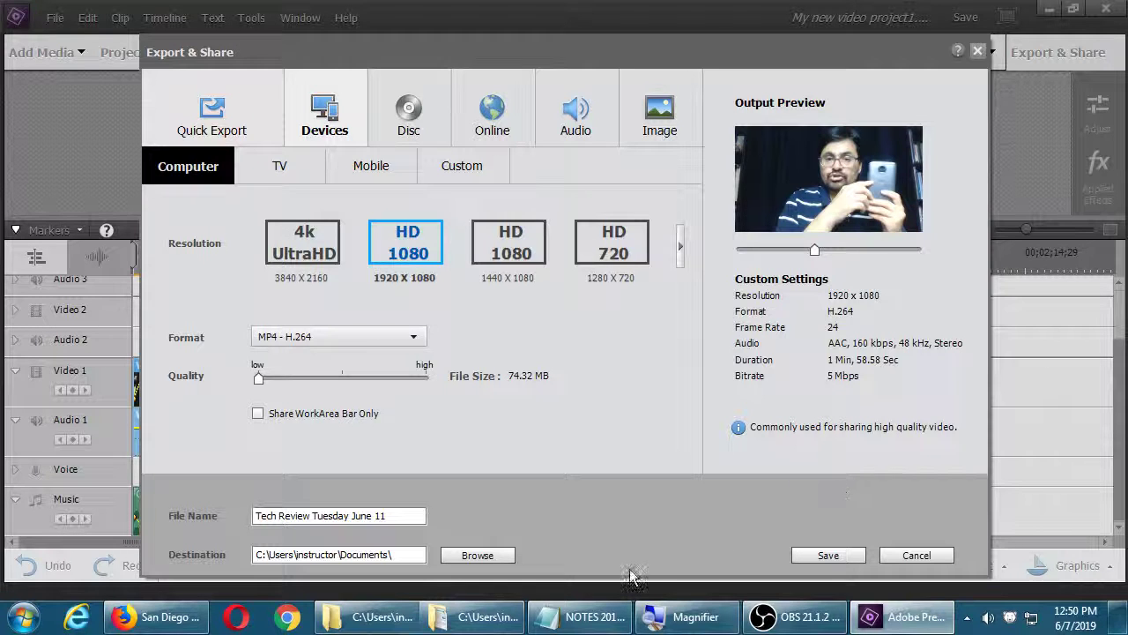
# - Review the editing, text, music and export sections of NOTES 2019-06-07.txt, and switch to the My Documents folder
pyautogui.click(581, 616)
pyautogui.scroll(5, 502, 264)
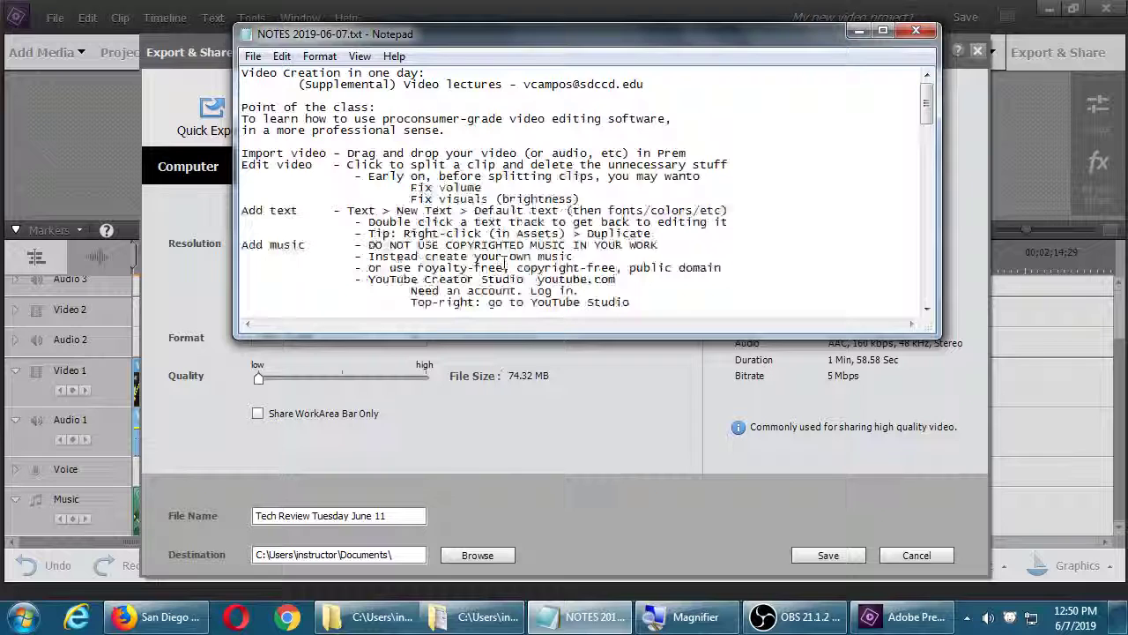
pyautogui.moveTo(283, 165); pyautogui.dragTo(547, 165)
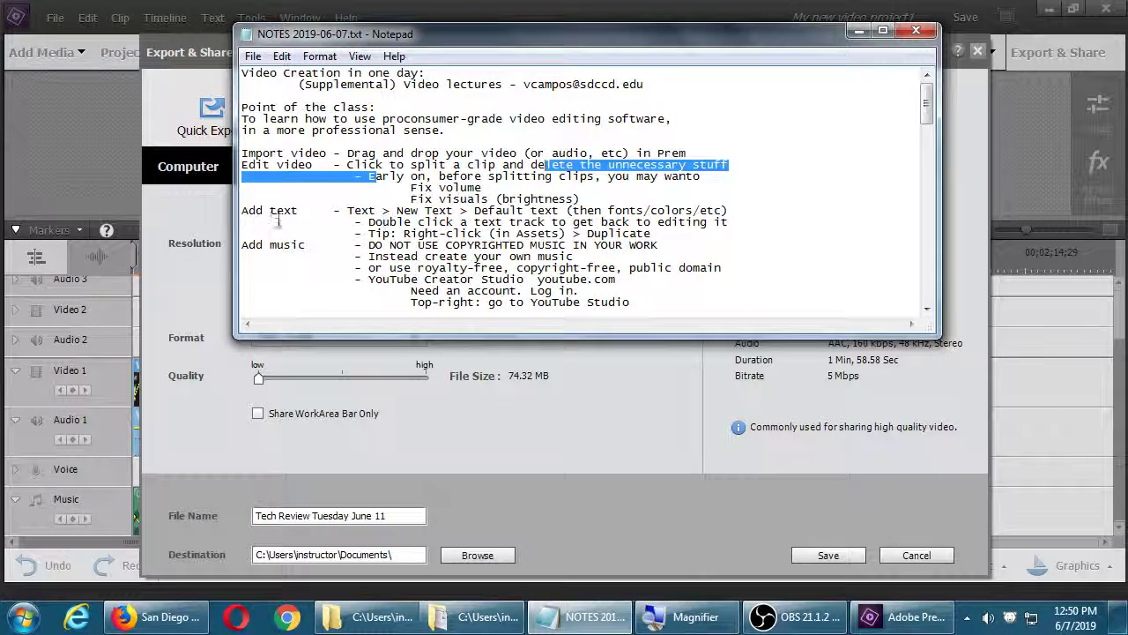
pyautogui.moveTo(271, 211); pyautogui.dragTo(411, 212)
pyautogui.moveTo(270, 245); pyautogui.dragTo(440, 244)
pyautogui.scroll(-1, 467, 245)
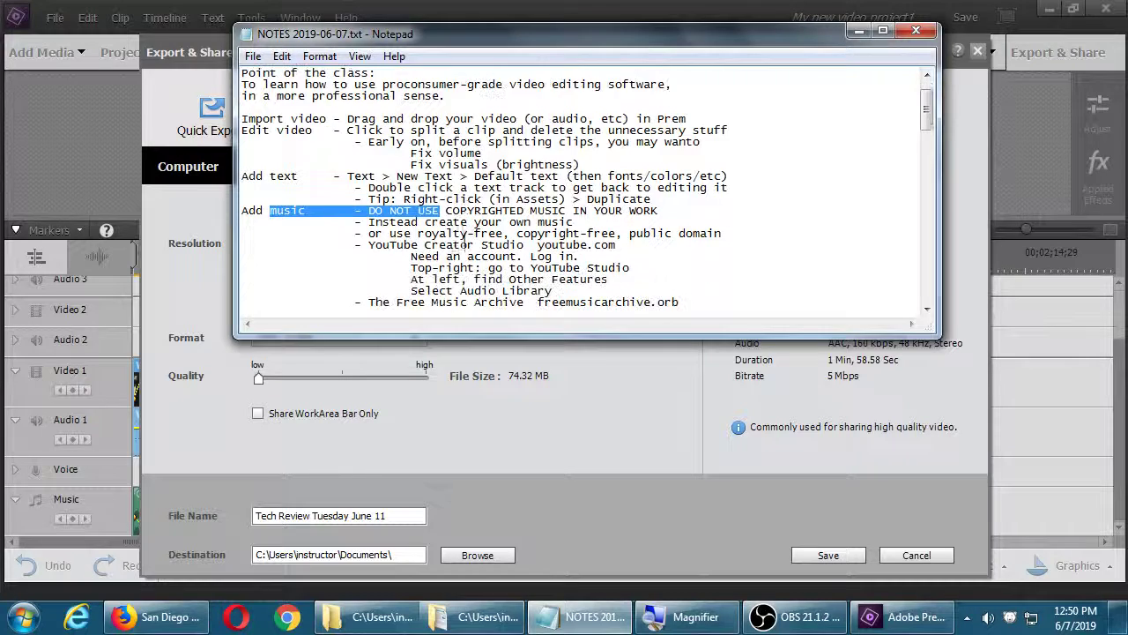
pyautogui.scroll(-4, 465, 244)
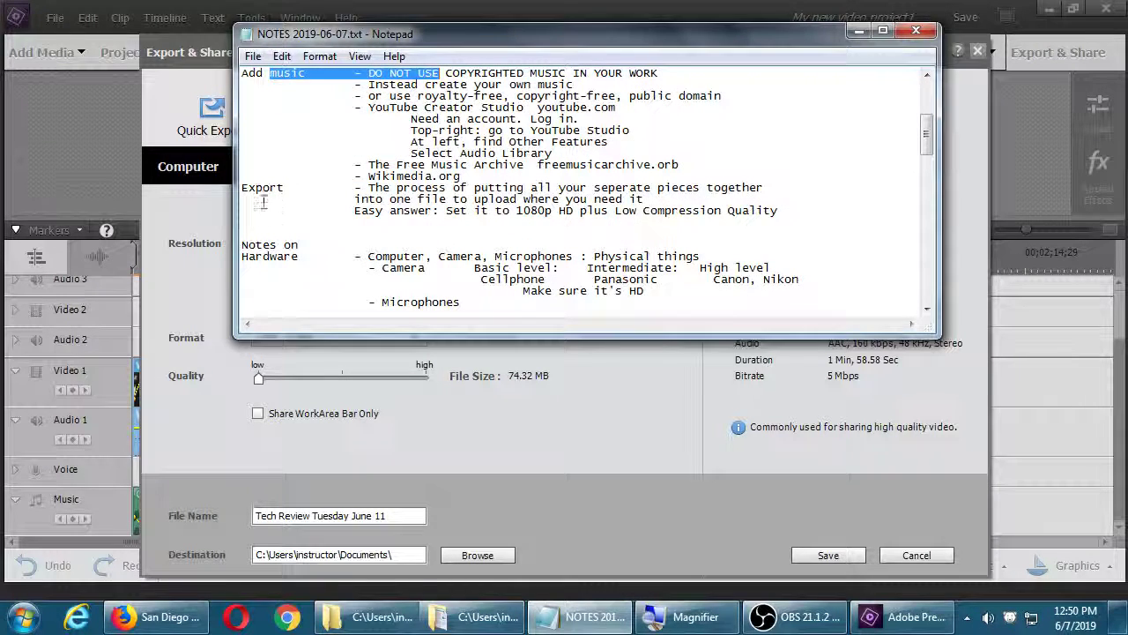
pyautogui.moveTo(265, 188); pyautogui.dragTo(379, 187)
pyautogui.click(510, 203)
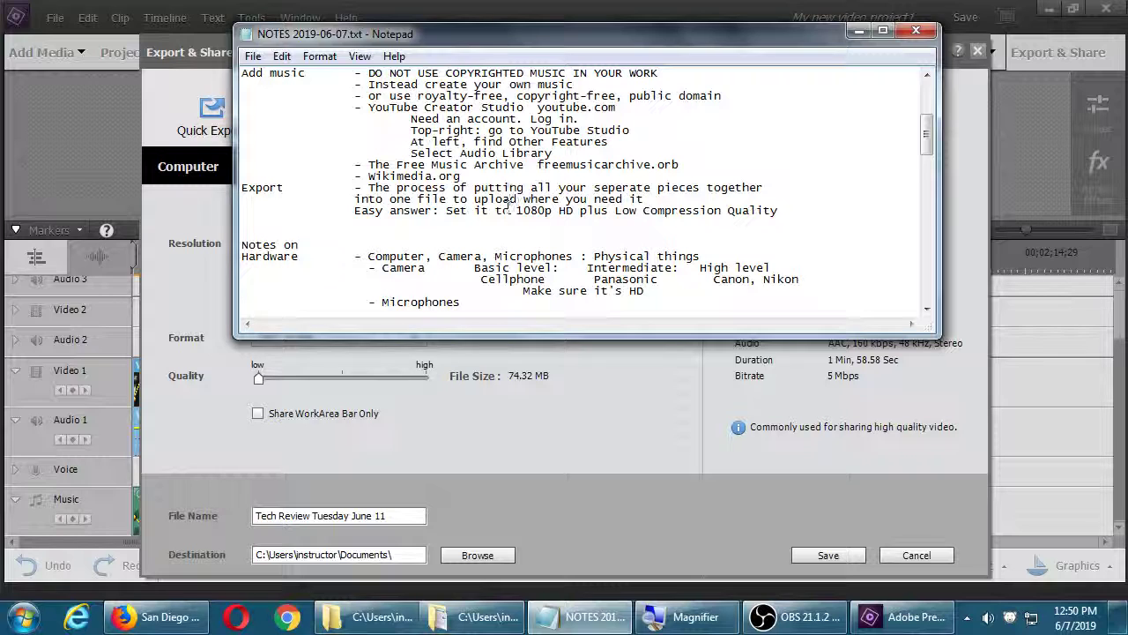
pyautogui.click(476, 616)
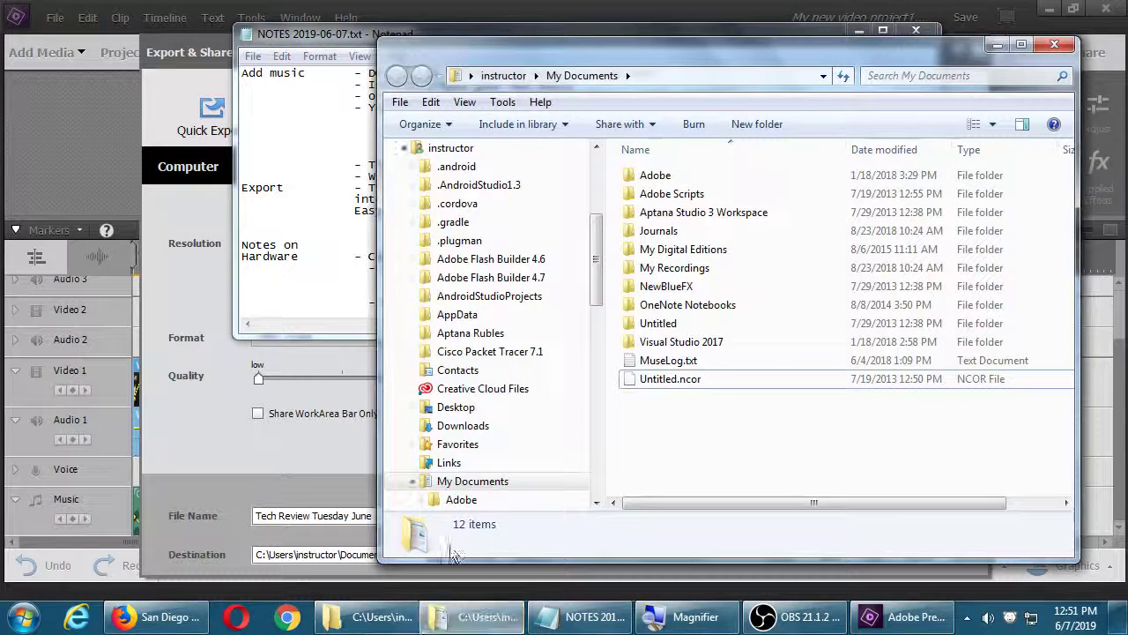
# - Bring the CAMPOS VIDEO folder window forward, and close both it and the My Documents window
pyautogui.click(382, 617)
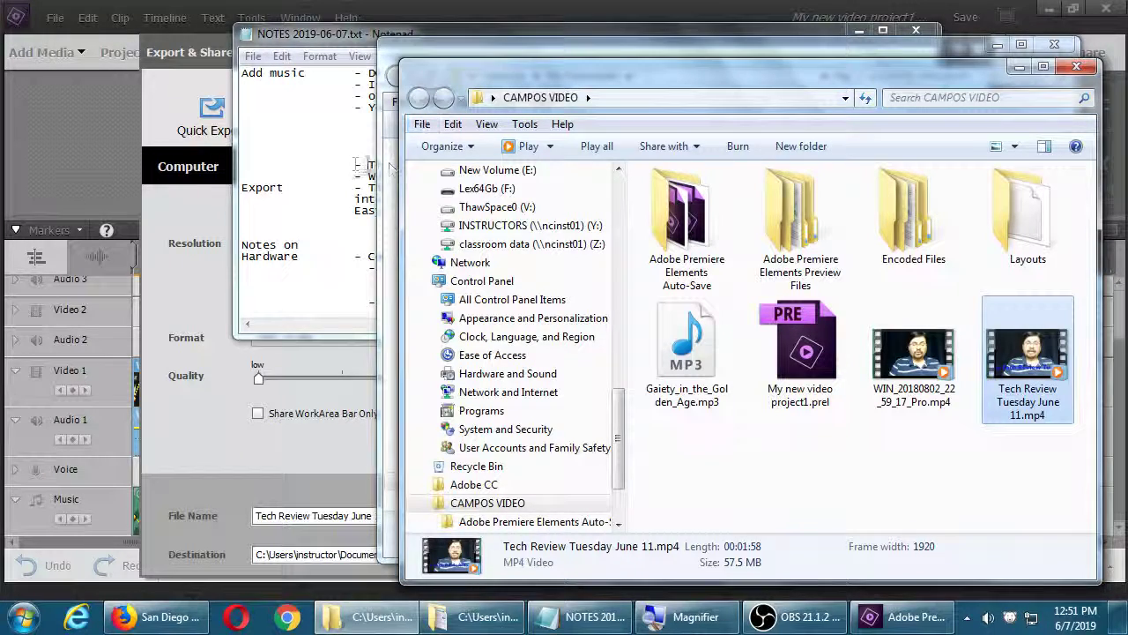
pyautogui.click(1071, 66)
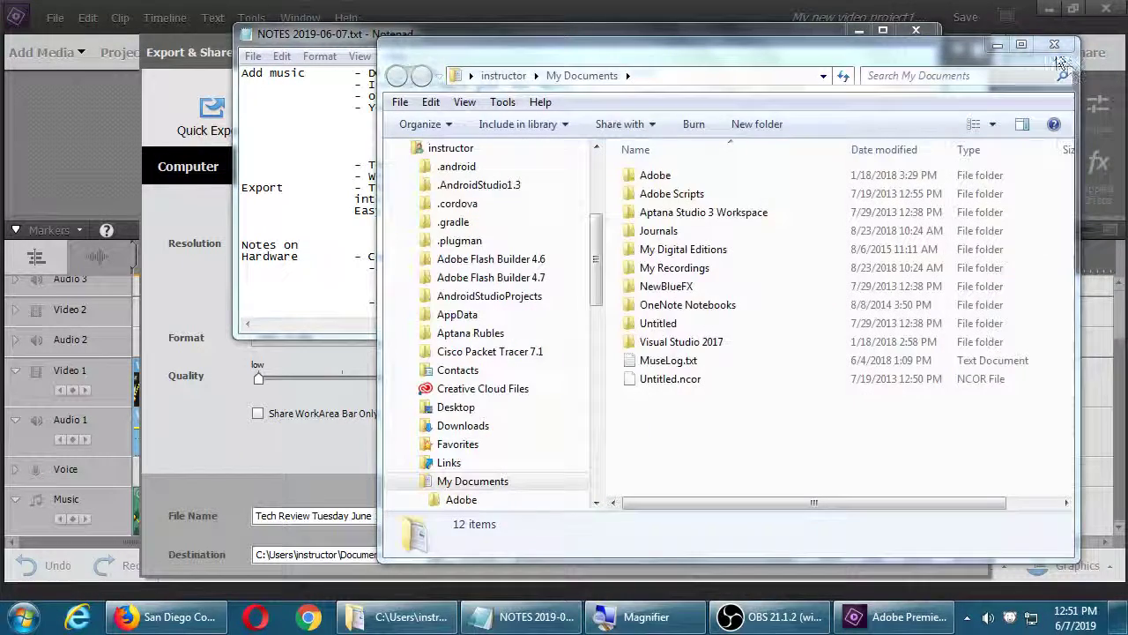
pyautogui.click(1053, 47)
# - Cancel the pending export, and close Premiere Elements and NOTES 2019-06-07.txt, saving the changes to the notes
pyautogui.click(664, 465)
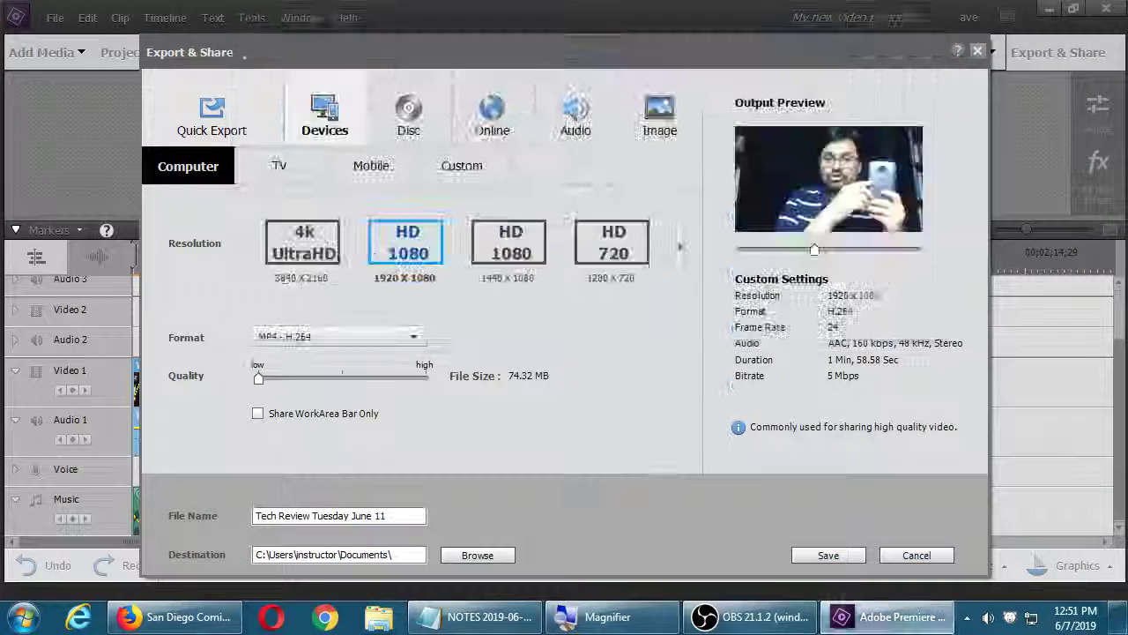
pyautogui.click(915, 552)
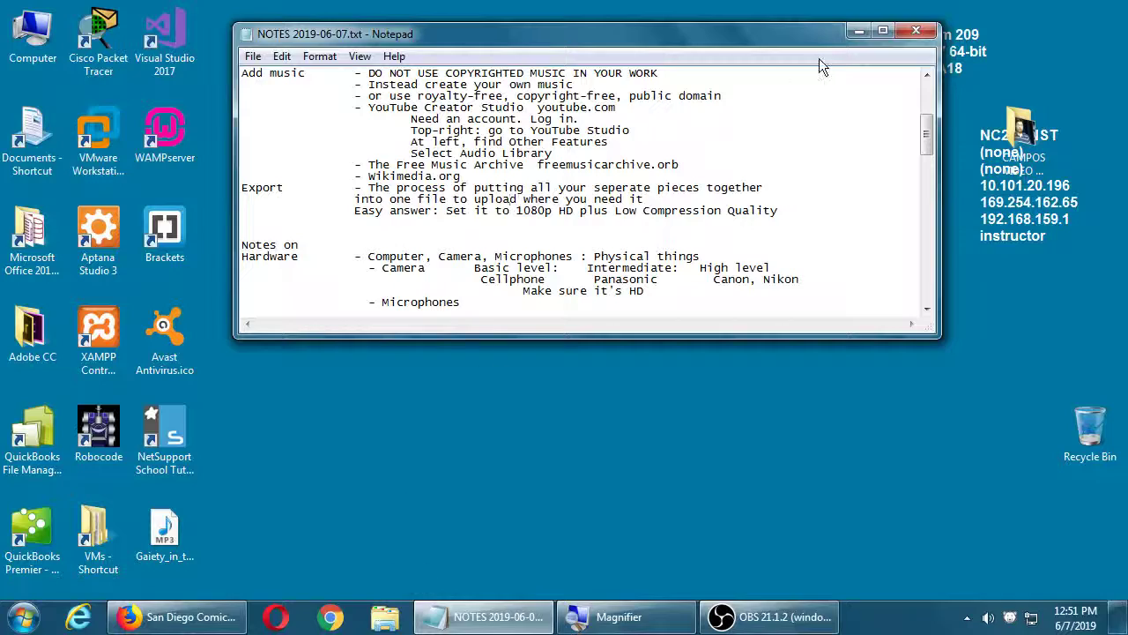
pyautogui.click(916, 31)
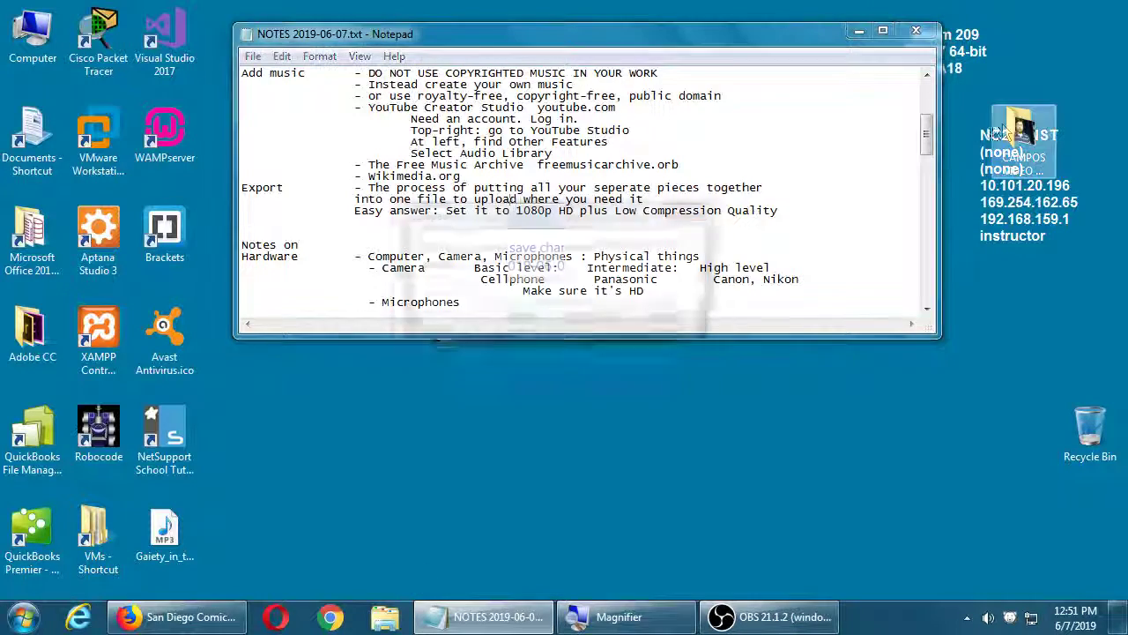
pyautogui.click(526, 321)
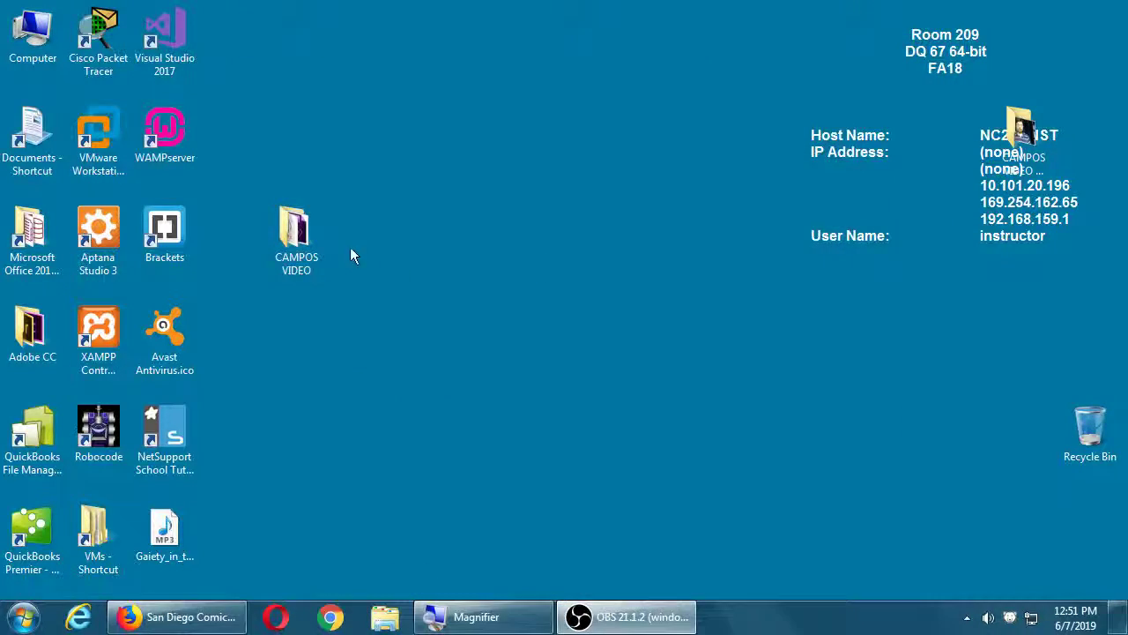
# - Check the project file My new video project1.prel in the desktop's CAMPOS VIDEO folder and close the folder
pyautogui.doubleClick(295, 242)
pyautogui.click(780, 370)
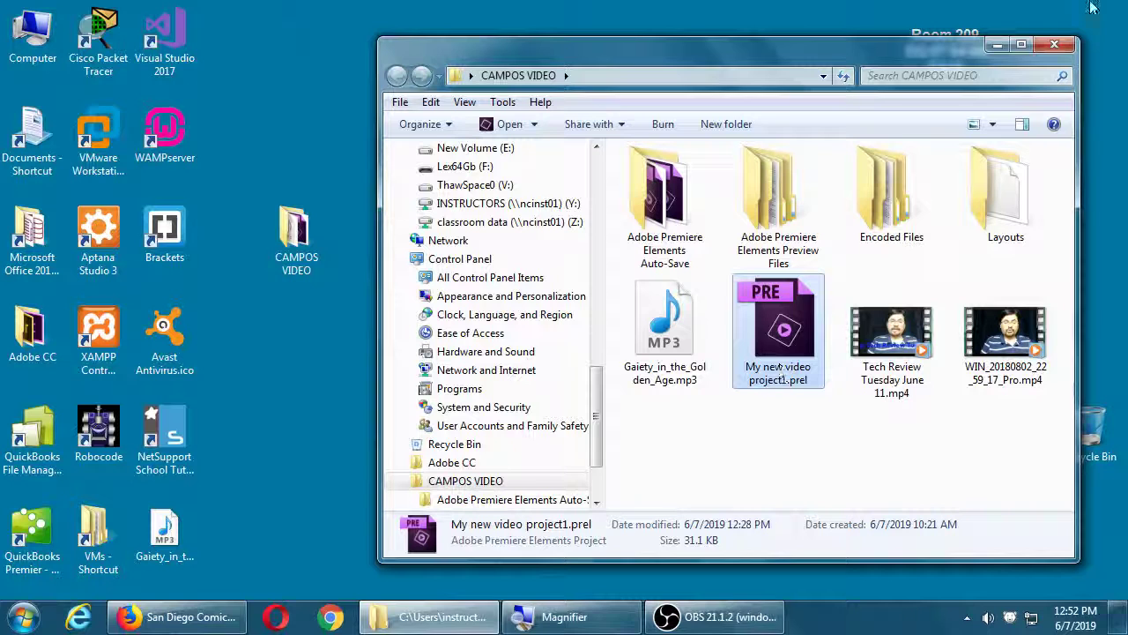
pyautogui.click(1054, 49)
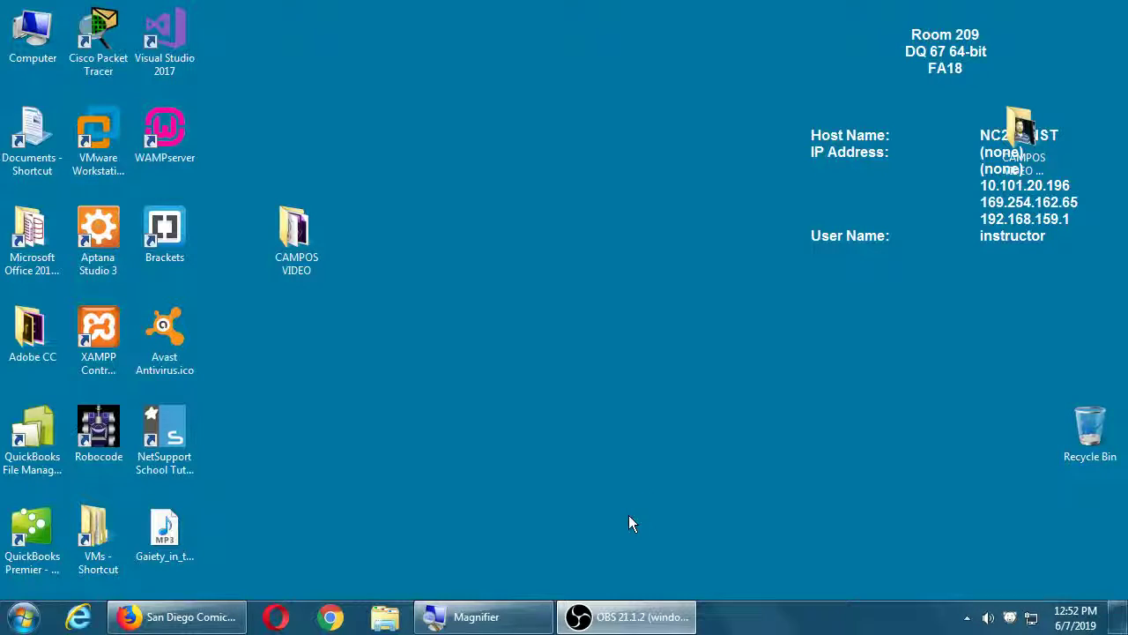
pyautogui.click(626, 616)
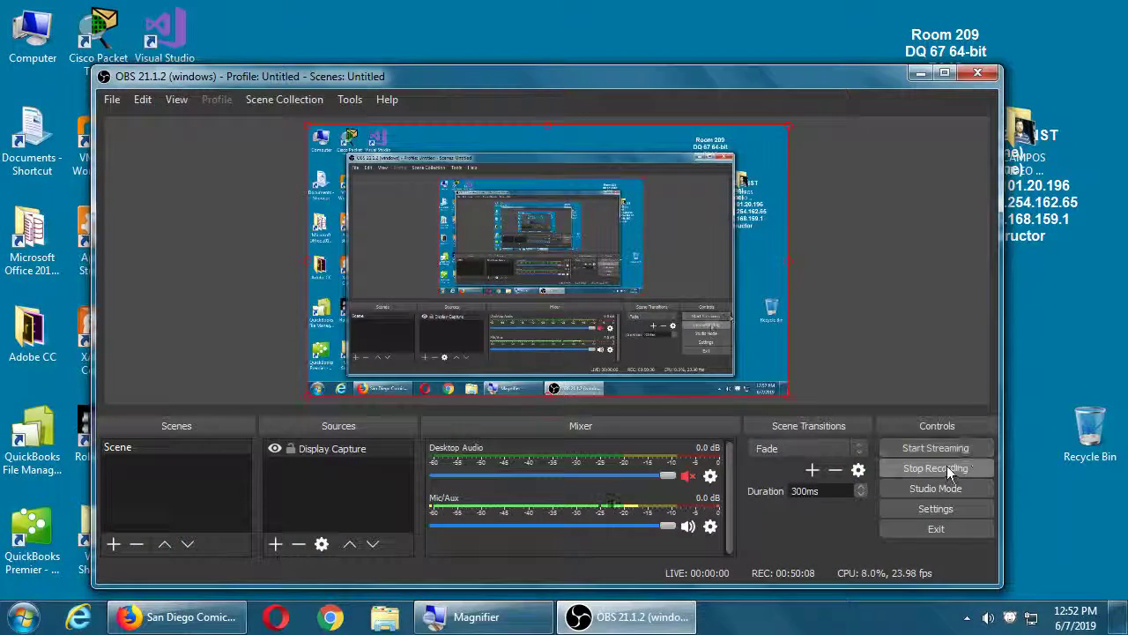